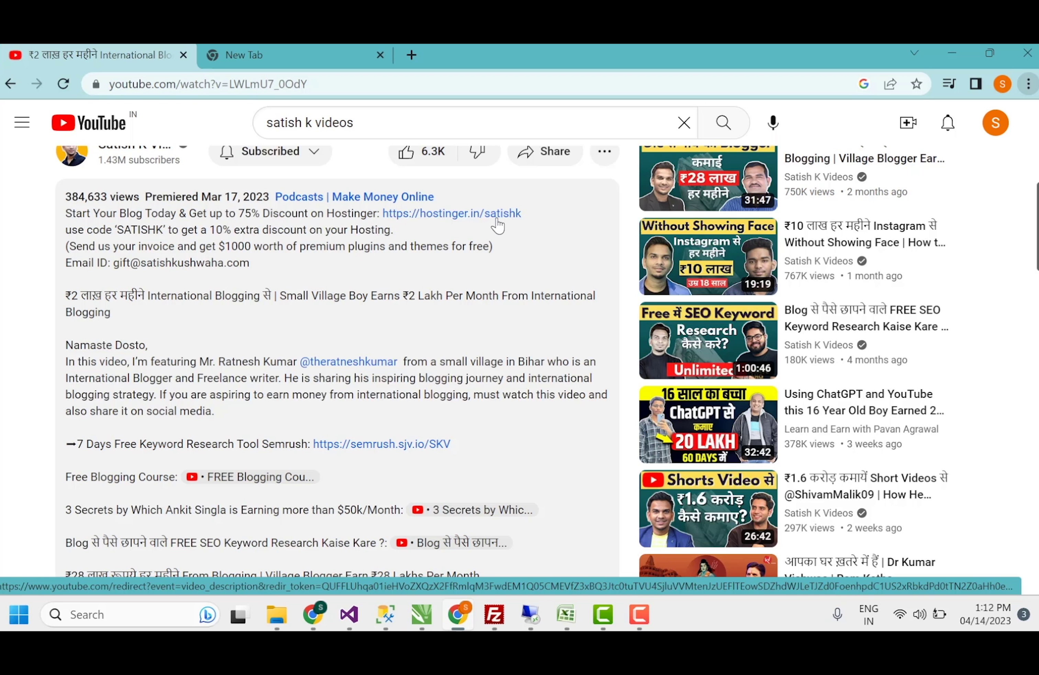
Step: Open the hostinger.in offer link from the YouTube video description in a new tab
left_click(480, 215)
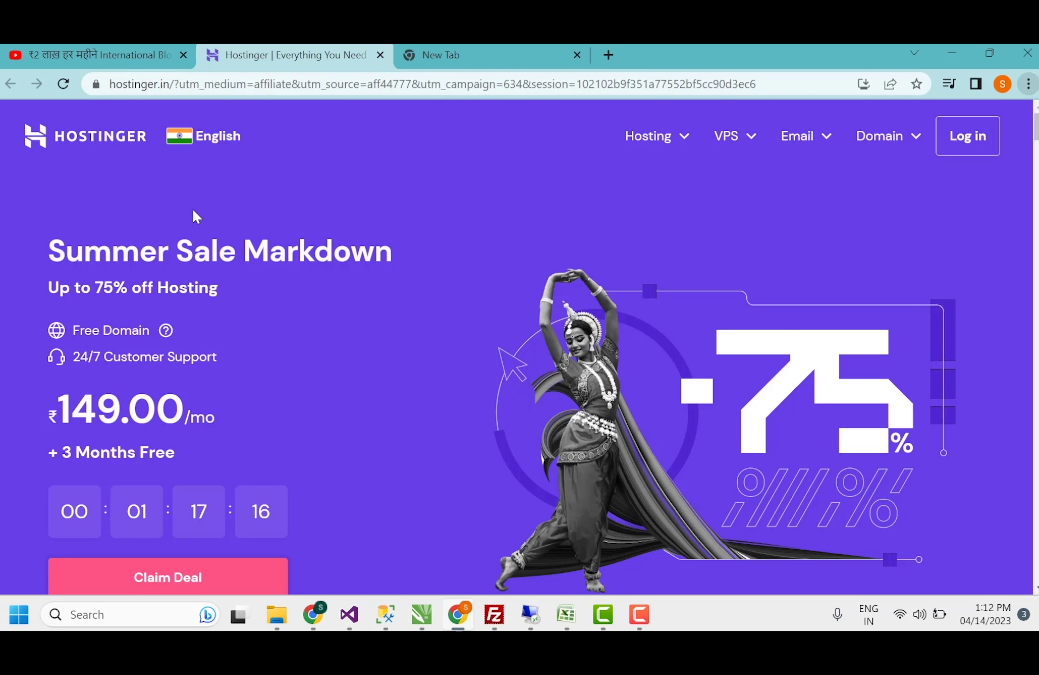
Step: Review the Summer Sale offer of up to 75% off hosting and scroll down the page
left_click_drag(18, 260, 379, 263)
left_click_drag(48, 294, 289, 286)
scroll(343, 376, "down", 5)
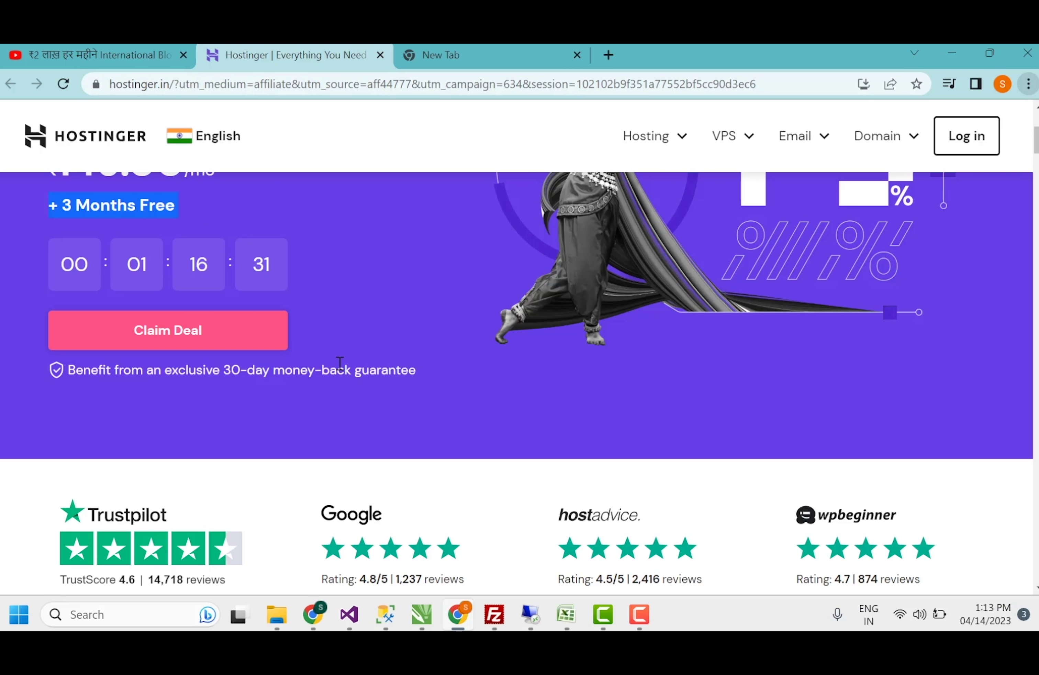
scroll(344, 357, "up", 5)
scroll(344, 357, "down", 5)
scroll(276, 373, "down", 7)
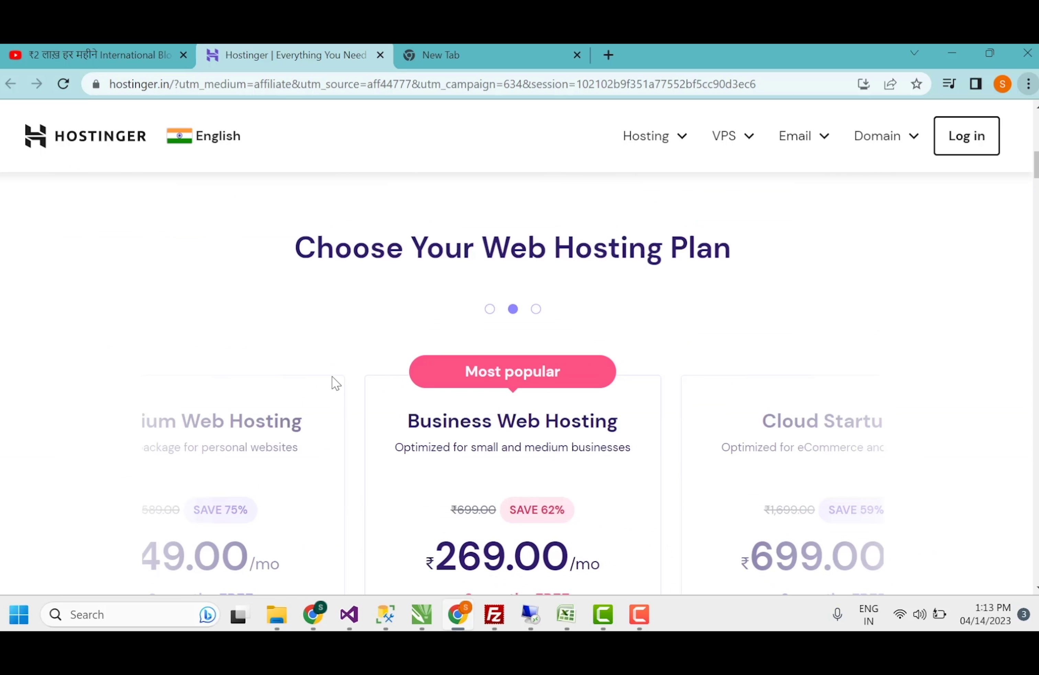
scroll(279, 380, "down", 4)
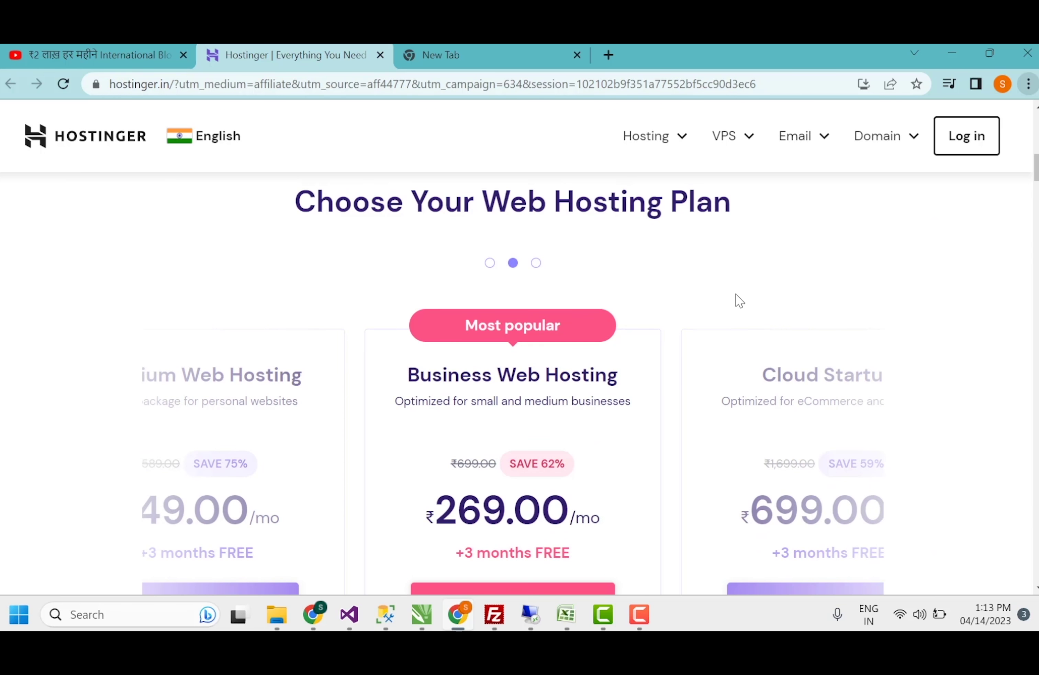
scroll(739, 298, "down", 4)
scroll(738, 294, "up", 4)
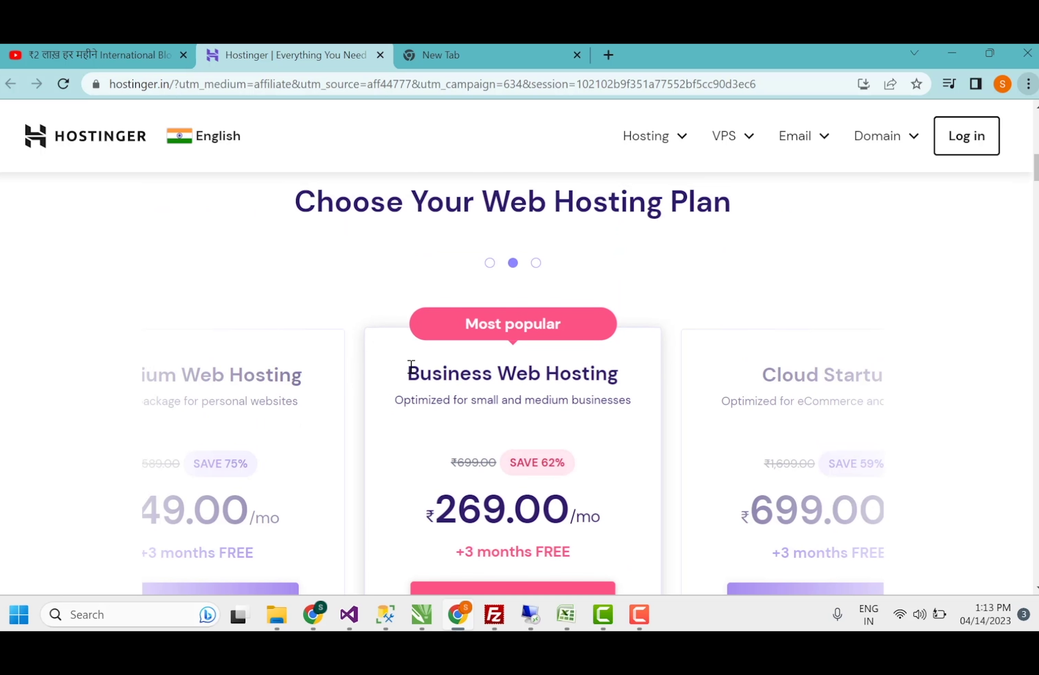
Step: Compare the hosting plans and add Premium Web Hosting at ₹149.00/mo to the cart
left_click_drag(411, 366, 630, 376)
scroll(630, 378, "down", 3)
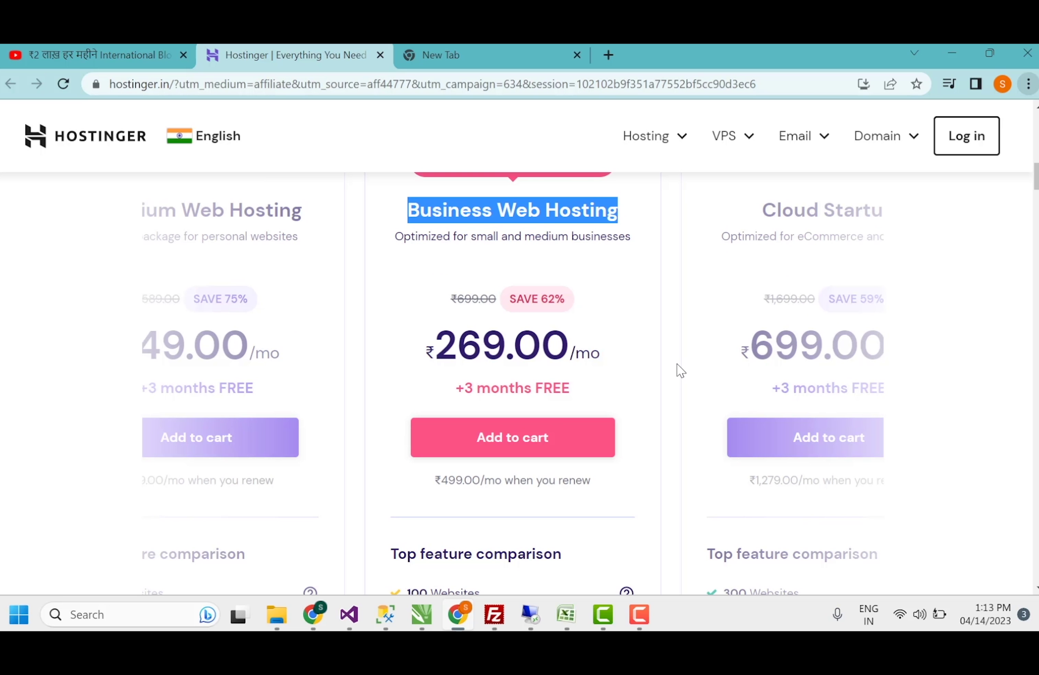
scroll(529, 383, "up", 3)
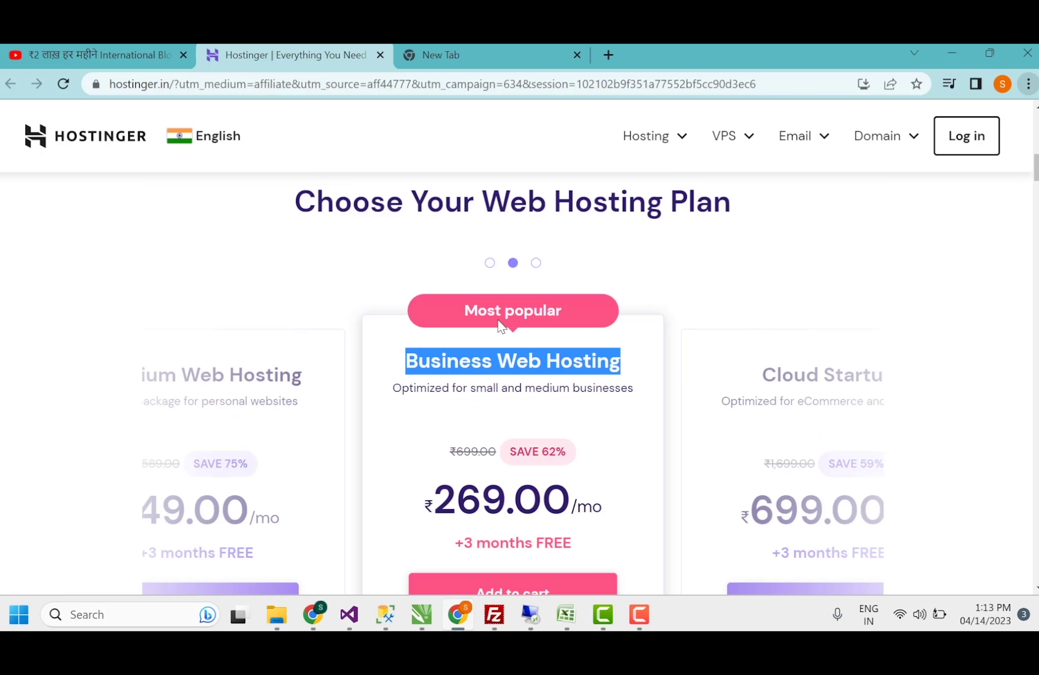
left_click(490, 263)
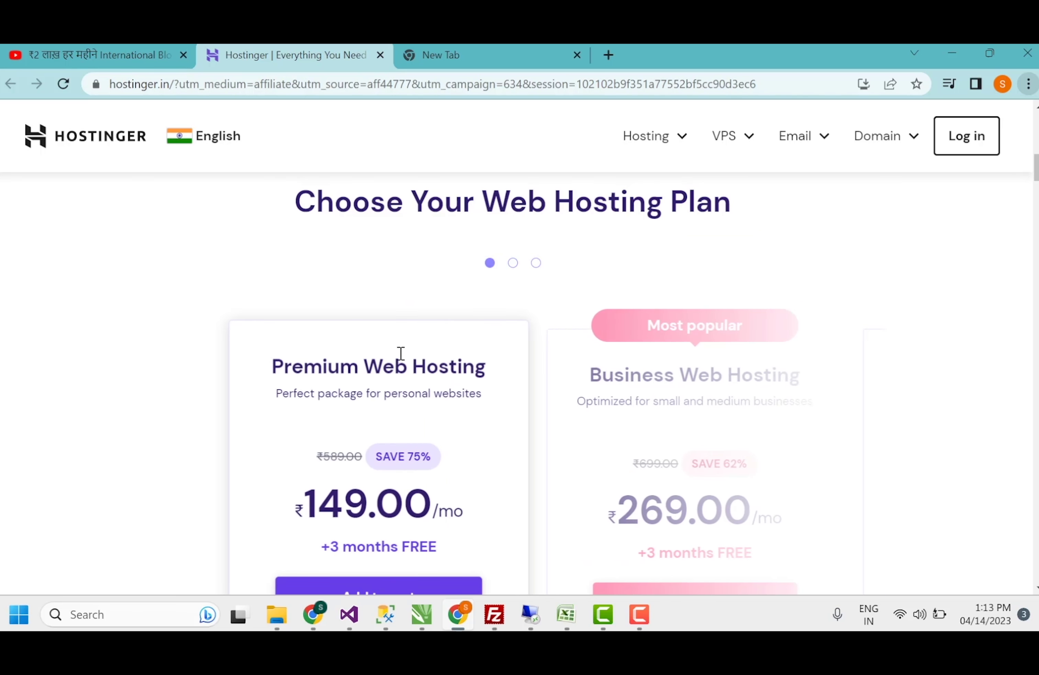
scroll(397, 353, "down", 3)
left_click_drag(408, 345, 669, 378)
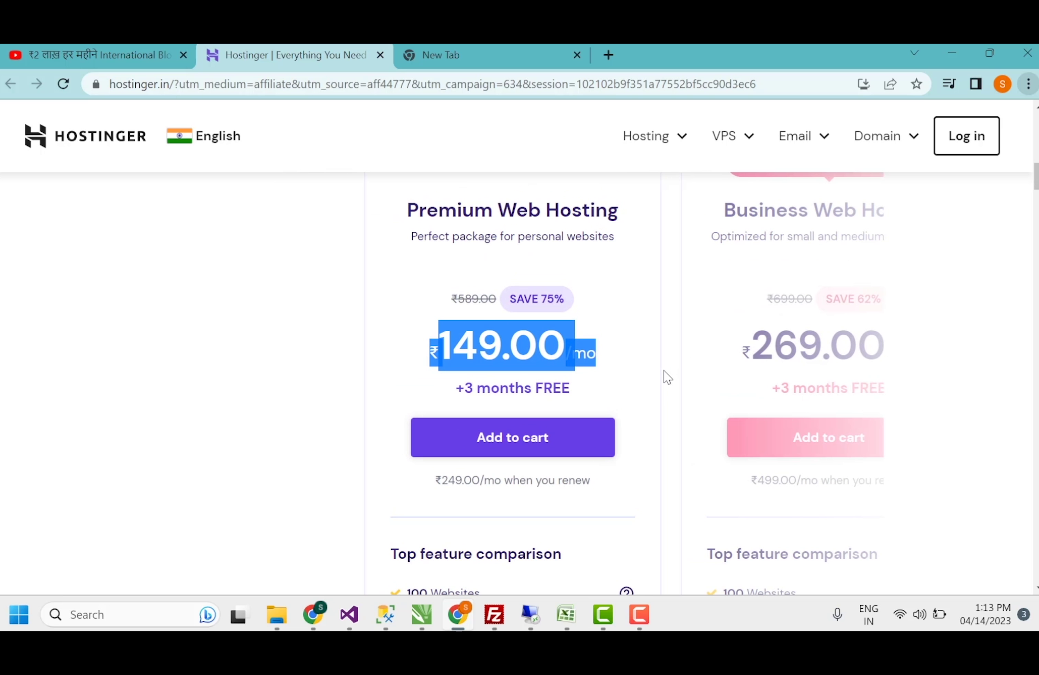
left_click_drag(438, 257, 638, 347)
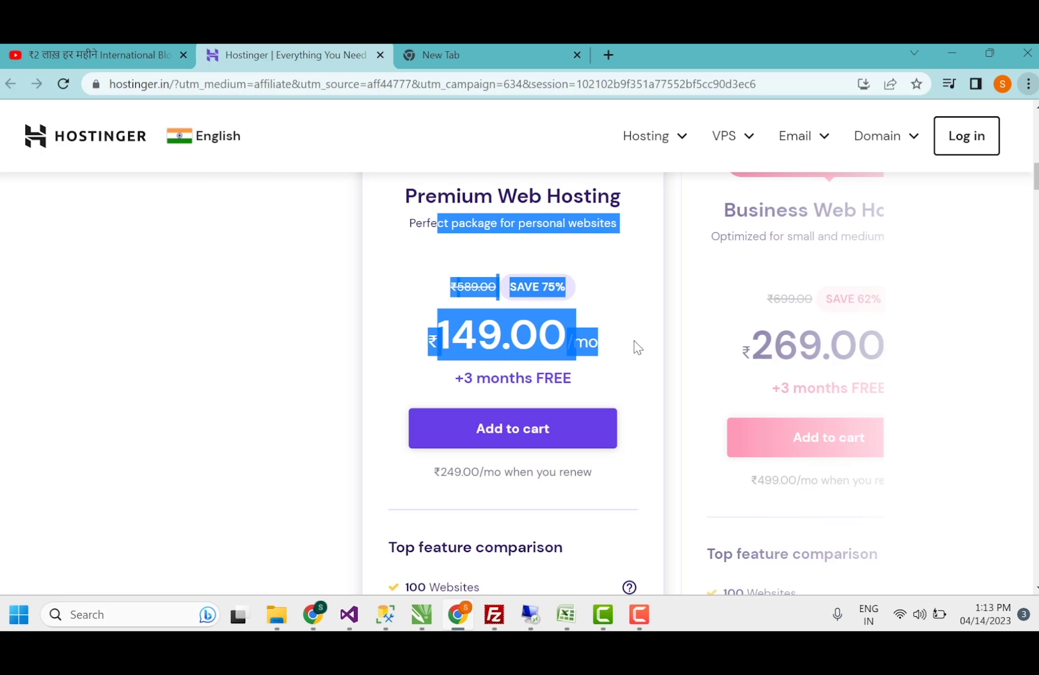
scroll(533, 360, "down", 2)
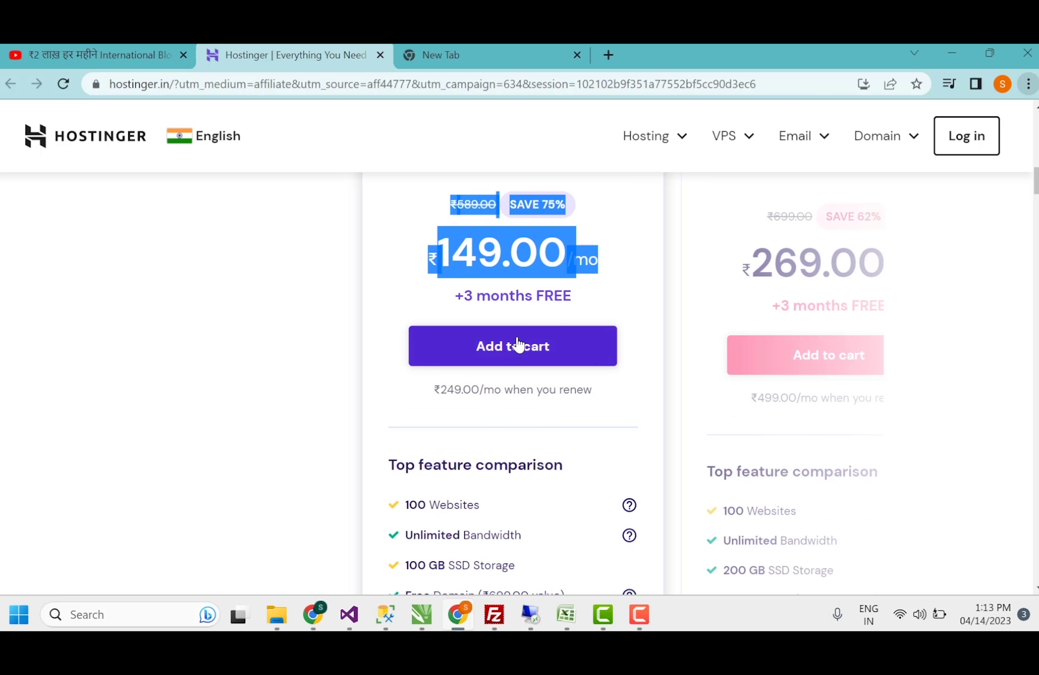
left_click(519, 347)
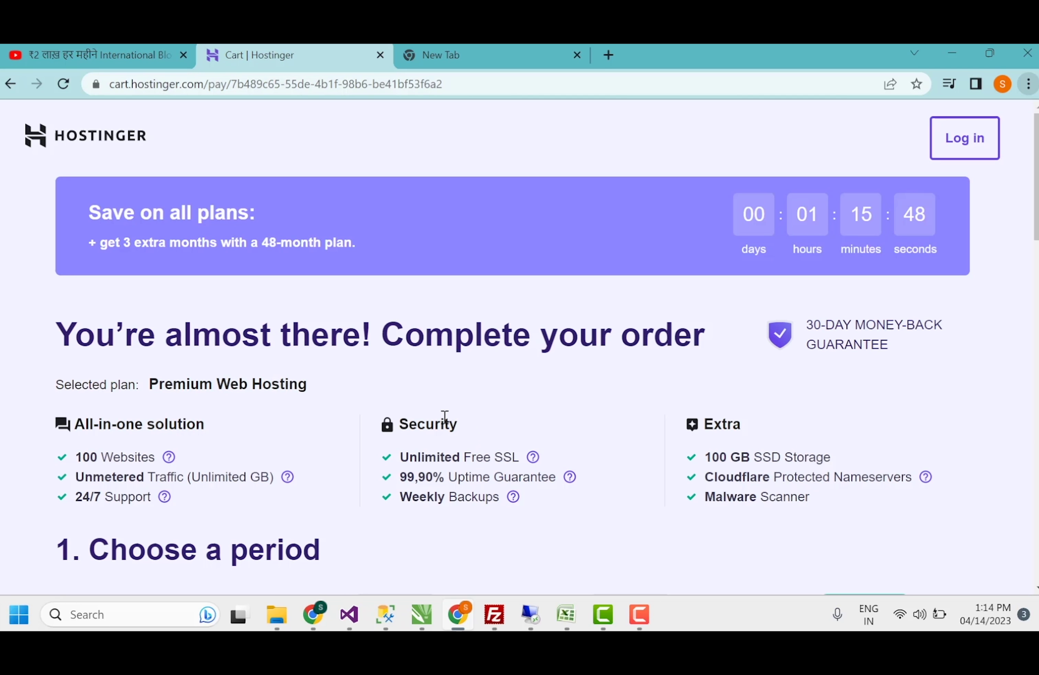
Step: Review the Premium plan features and keep the 48-month period at ₹149.00/month, totalling ₹7,152.00
scroll(445, 417, "down", 3)
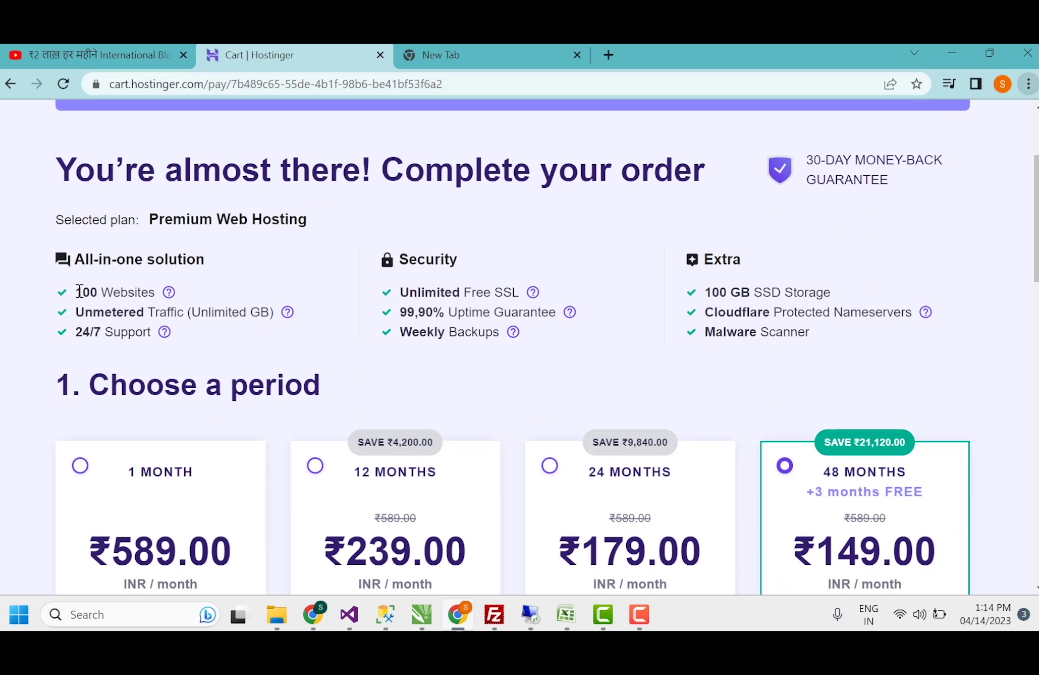
left_click_drag(76, 292, 246, 296)
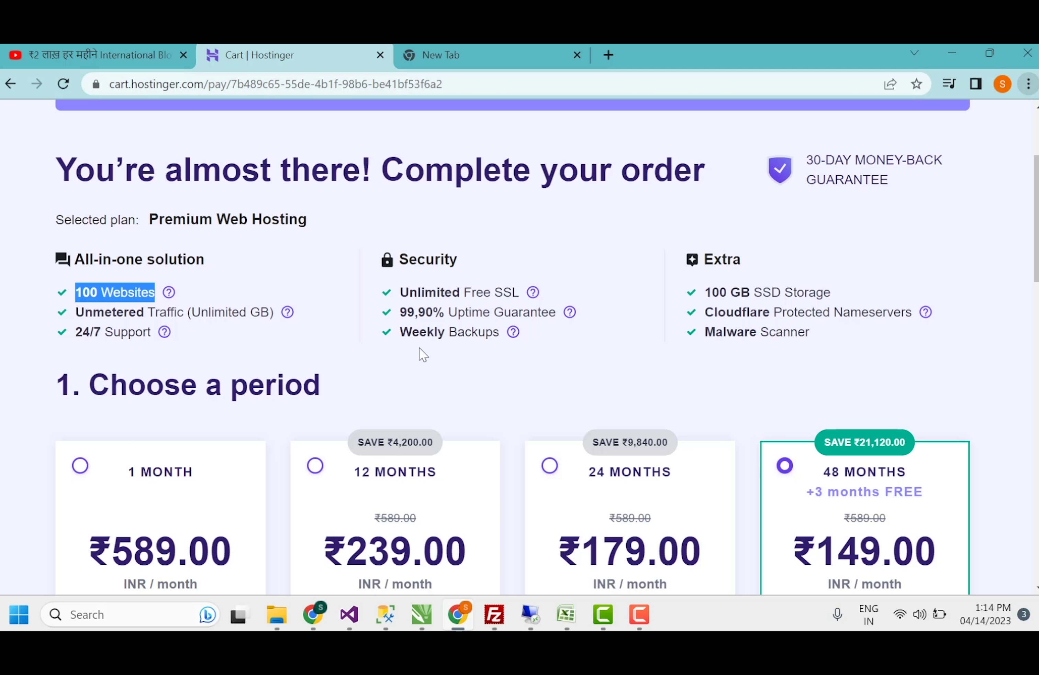
scroll(504, 337, "down", 5)
left_click_drag(72, 136, 489, 155)
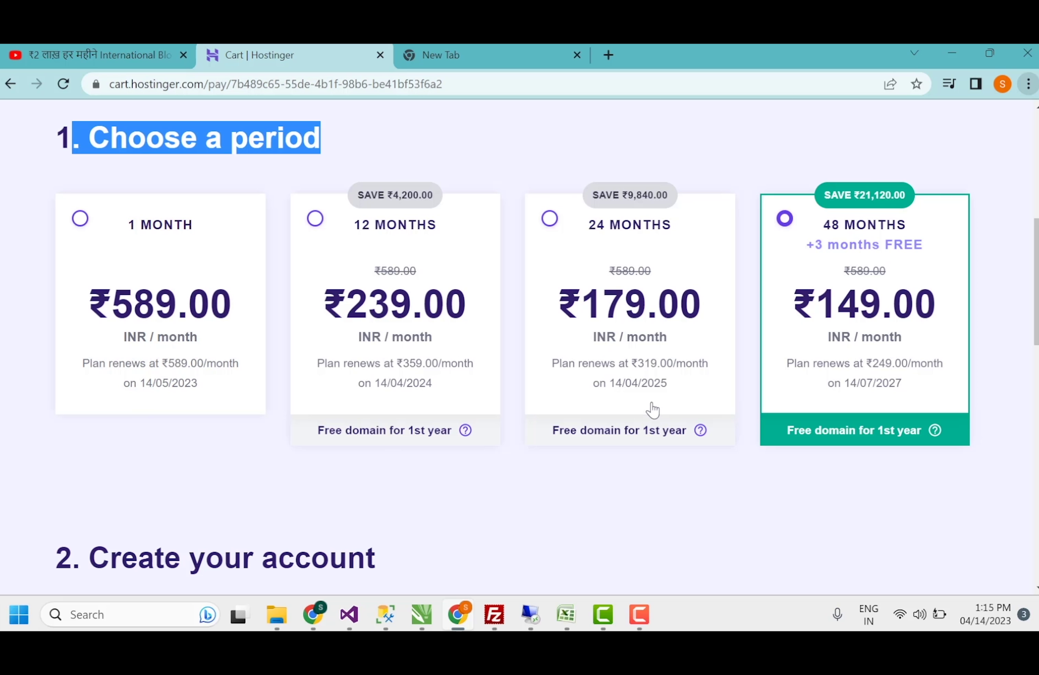
scroll(652, 403, "up", 2)
scroll(804, 433, "down", 2)
left_click_drag(784, 298, 1029, 368)
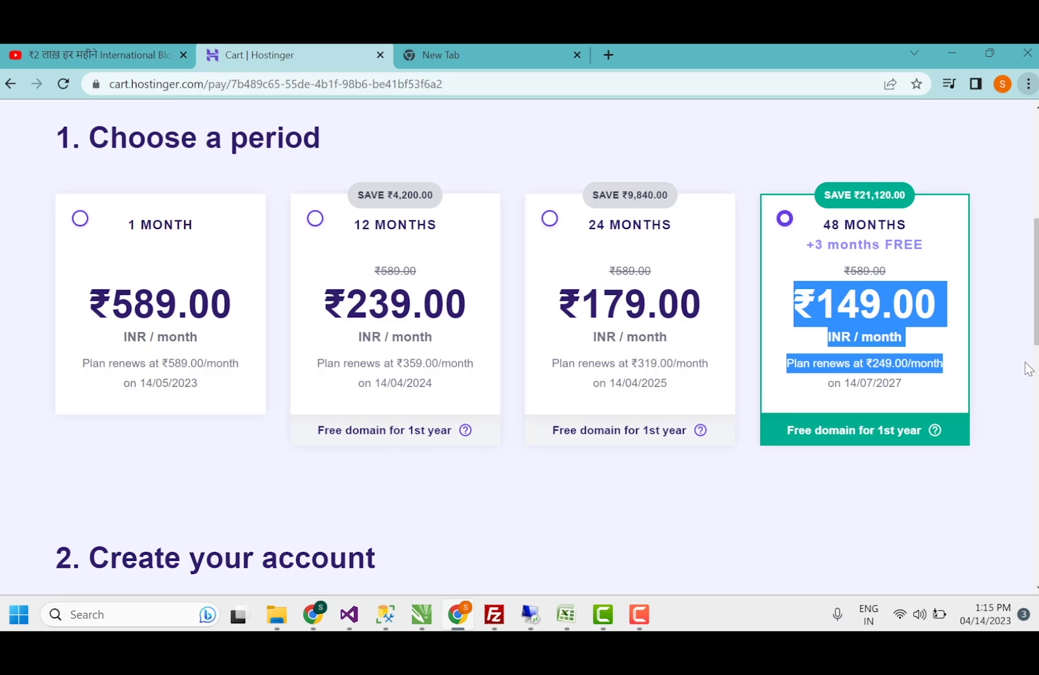
scroll(921, 430, "down", 3)
scroll(898, 471, "up", 2)
scroll(893, 480, "down", 4)
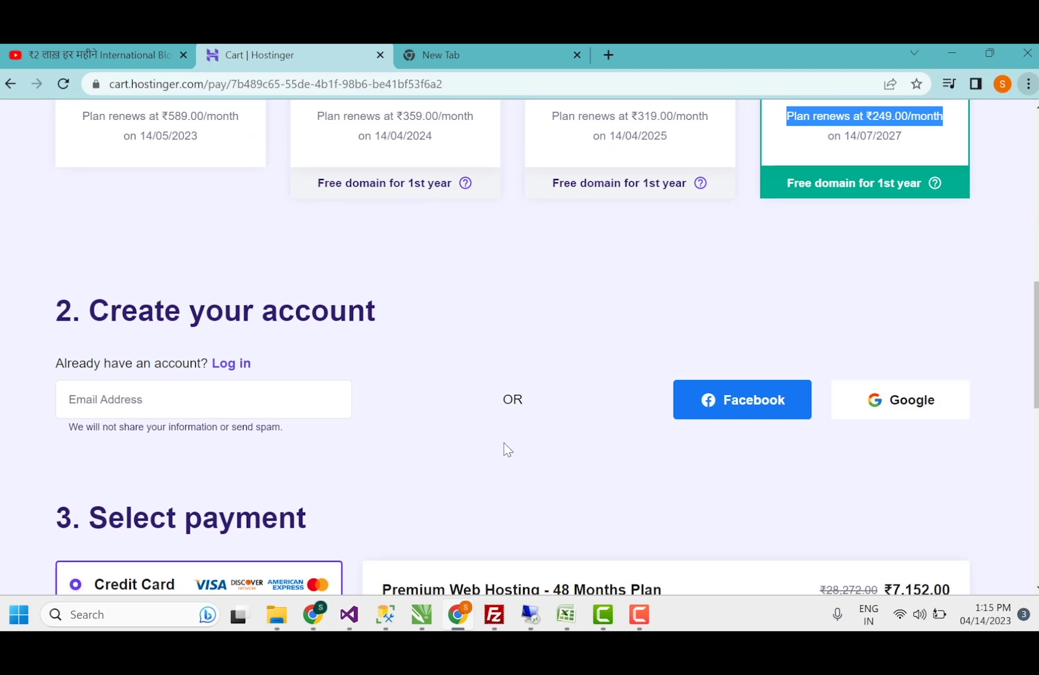
scroll(181, 408, "down", 5)
scroll(181, 408, "up", 5)
Step: Paste the account e-mail address into the Create your account field
left_click_drag(90, 311, 311, 312)
left_click_drag(540, 347, 423, 340)
left_click(285, 397)
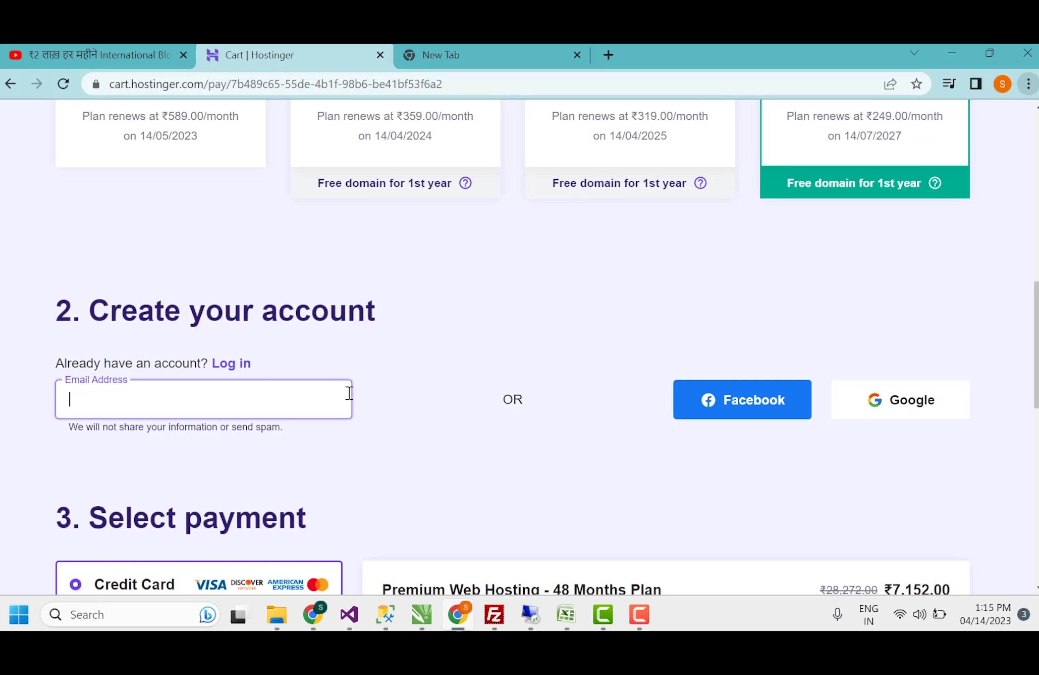
left_click_drag(1003, 395, 641, 378)
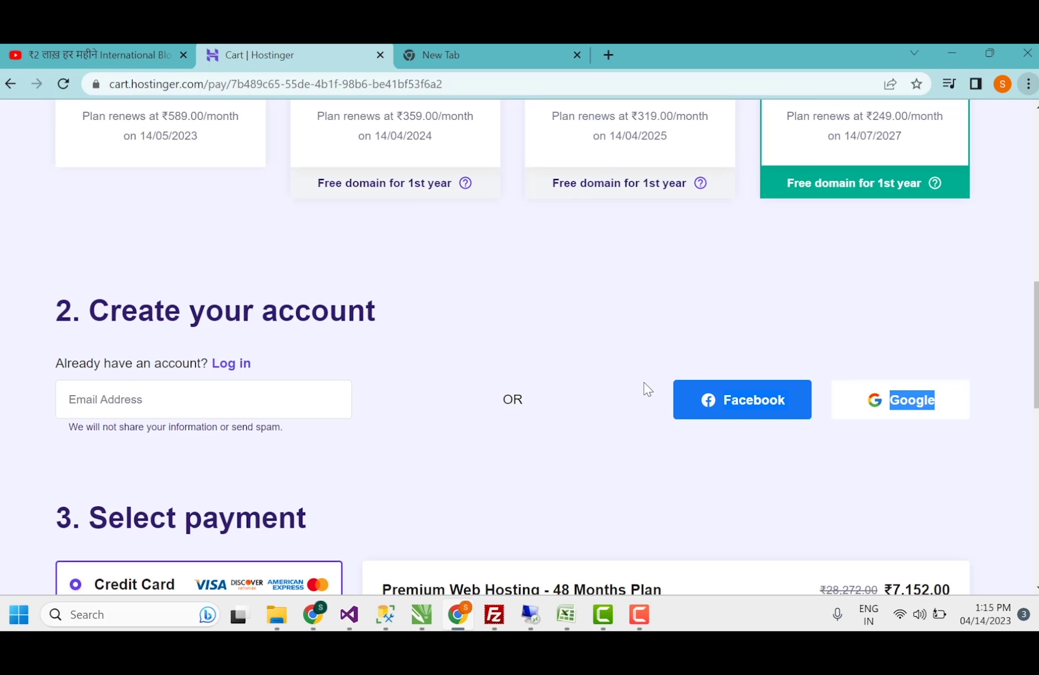
left_click(230, 396)
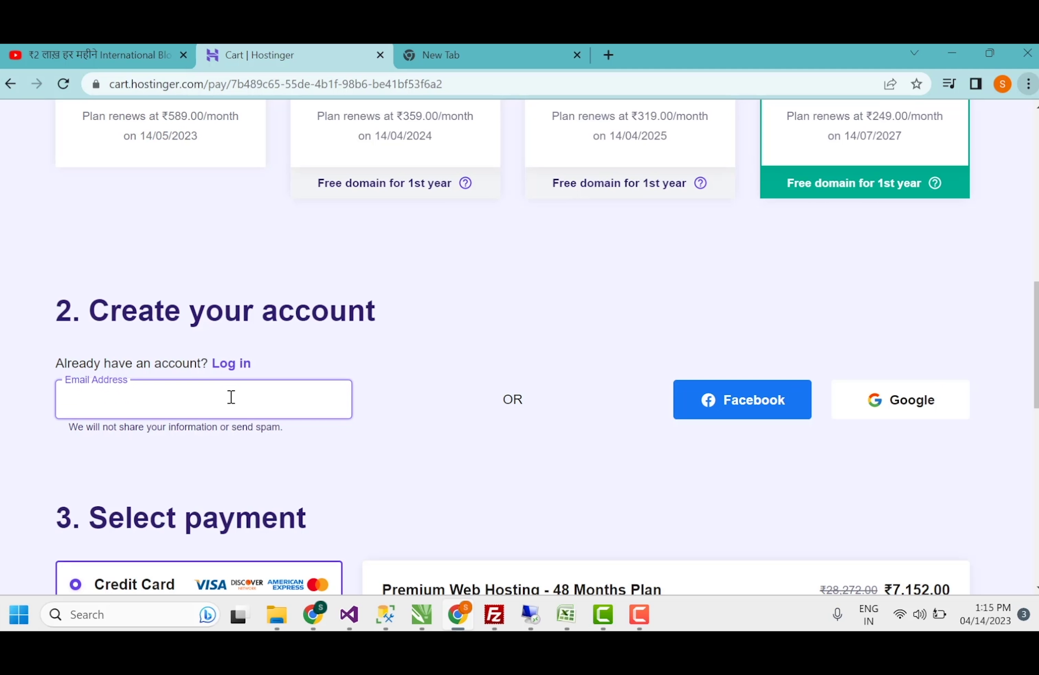
key("ctrl+v")
left_click(431, 411)
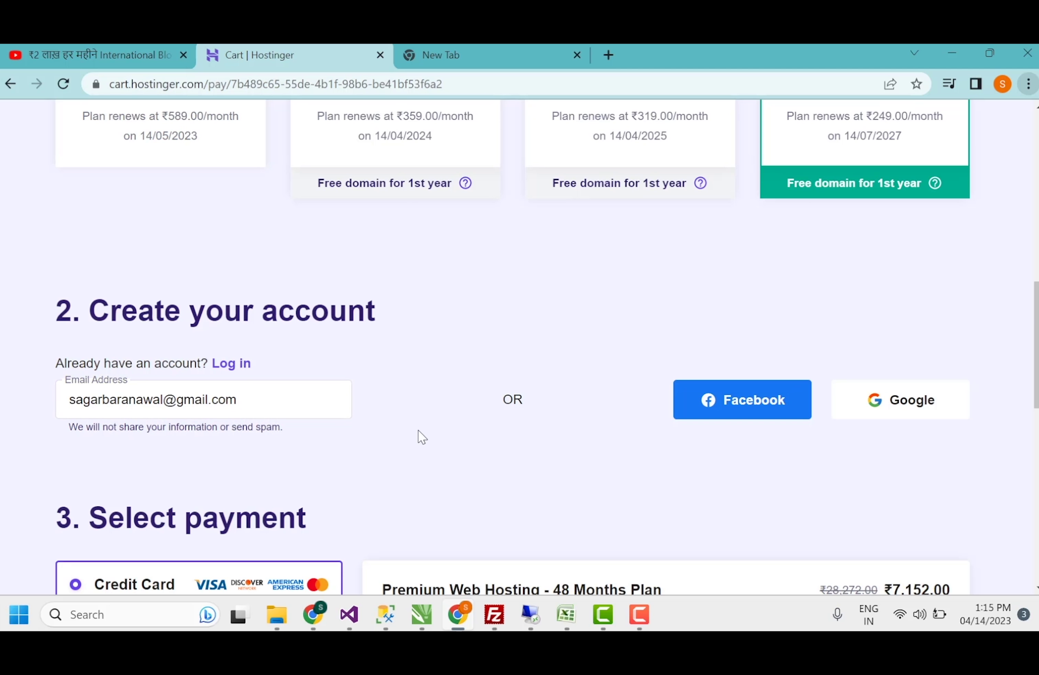
scroll(431, 412, "down", 5)
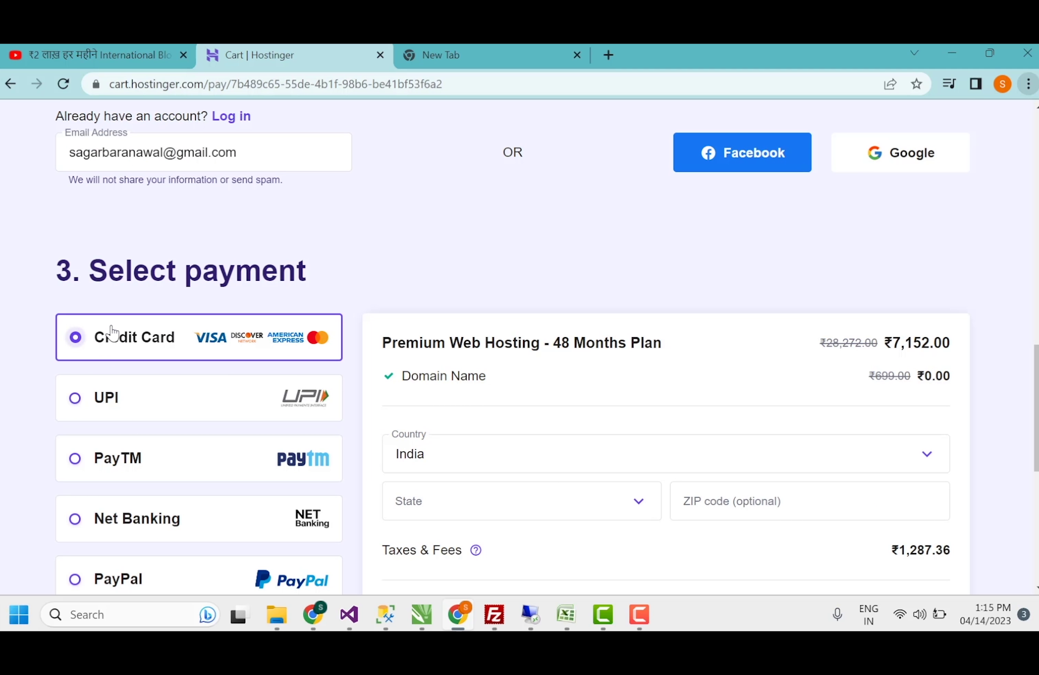
scroll(192, 362, "down", 2)
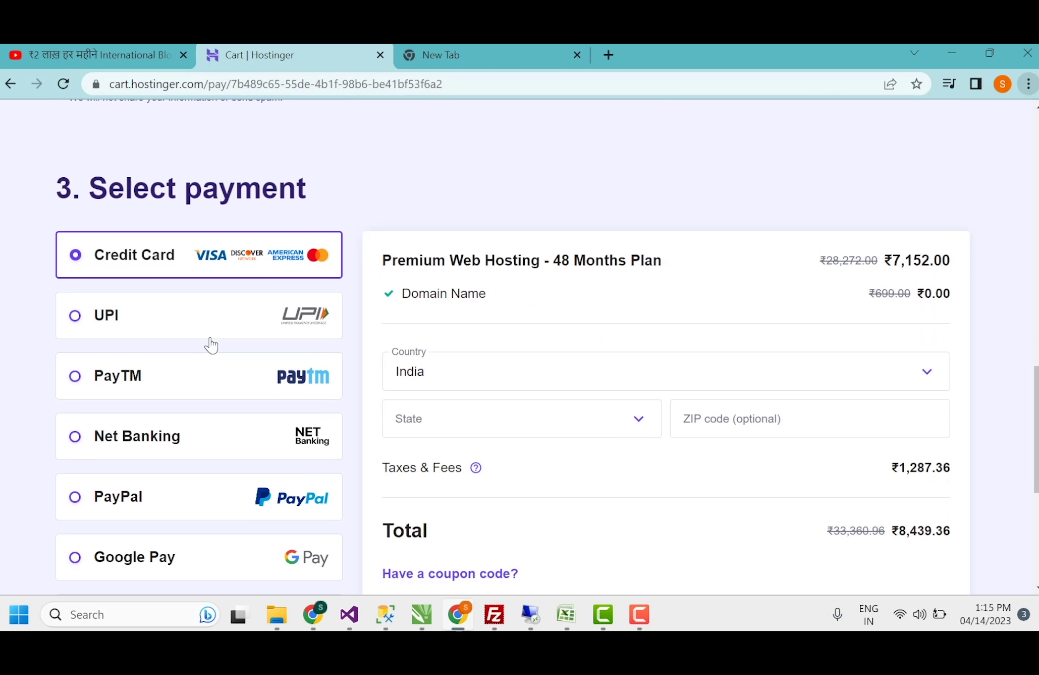
Step: Choose UPI payment, set the billing state to Uttar Pradesh, and enter the ZIP code
left_click(129, 333)
scroll(92, 450, "down", 3)
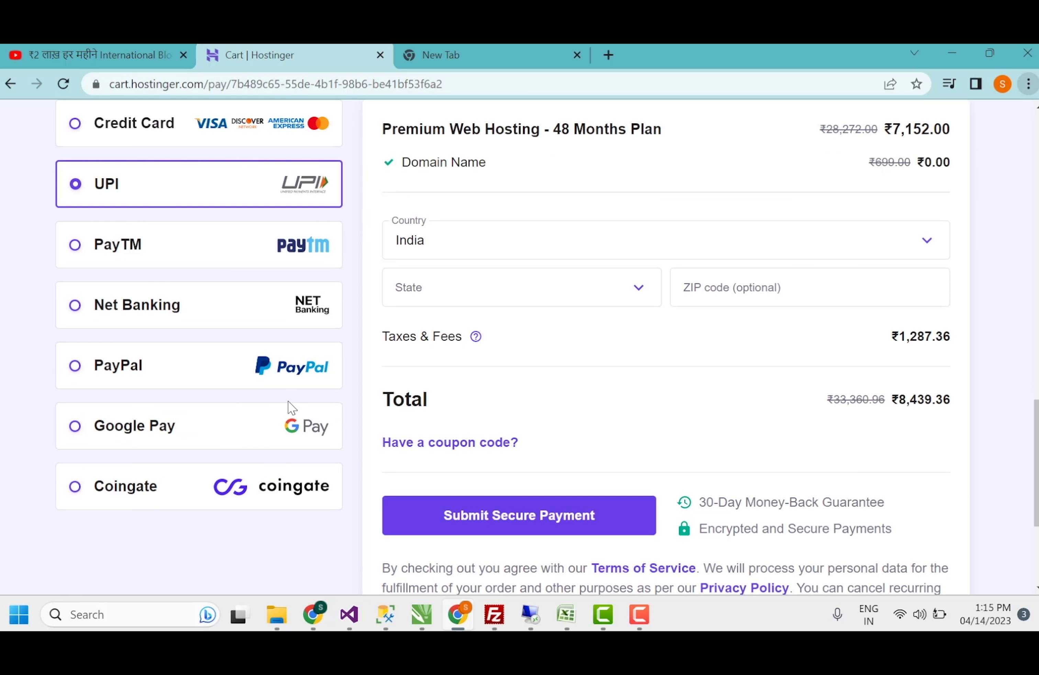
left_click(527, 290)
scroll(510, 478, "down", 15)
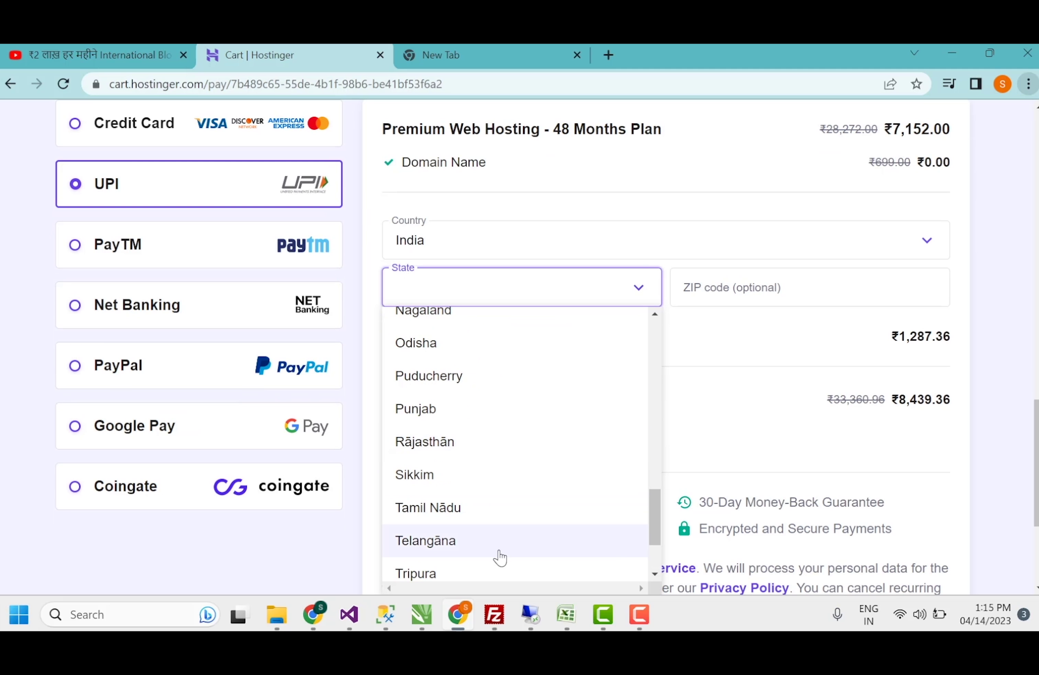
scroll(500, 558, "down", 8)
left_click(441, 287)
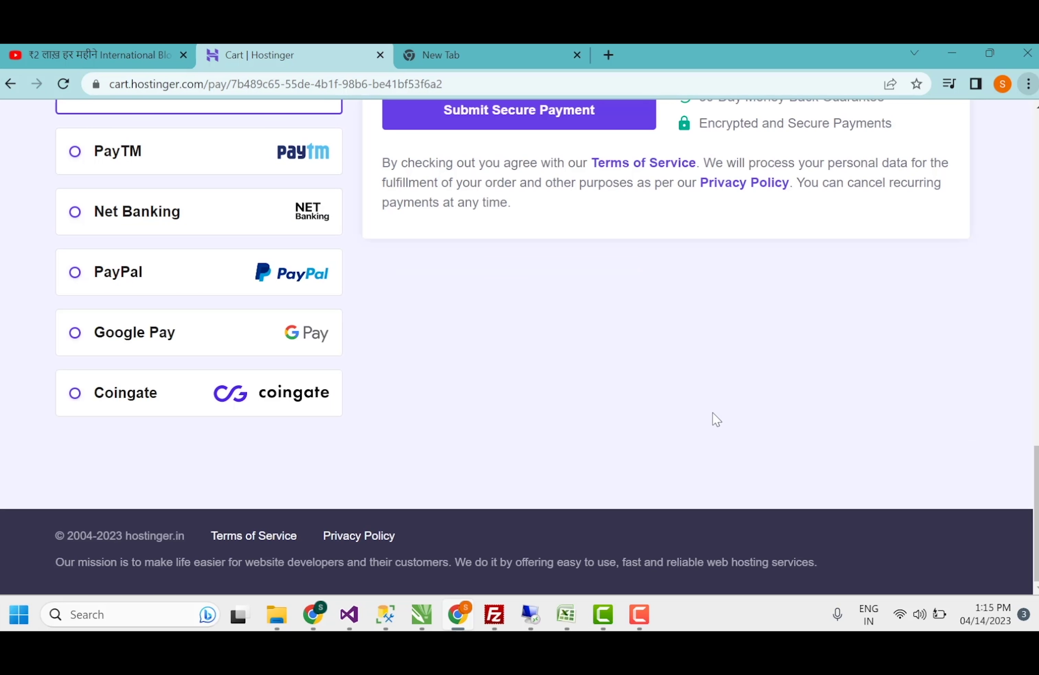
scroll(712, 412, "up", 8)
scroll(719, 491, "down", 5)
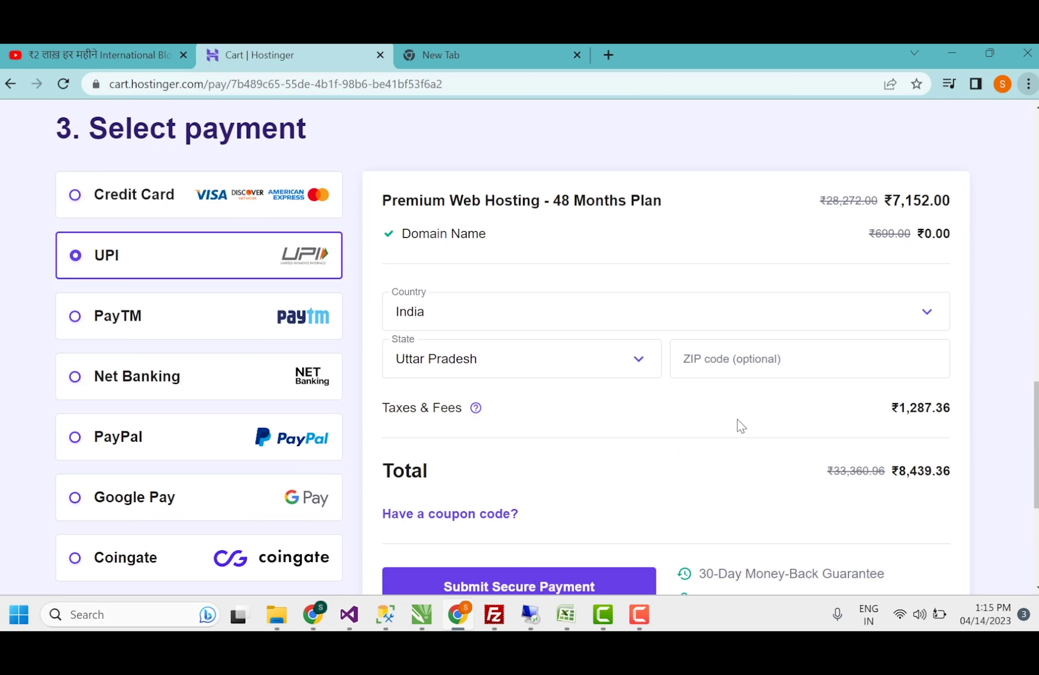
left_click(727, 364)
type("201")
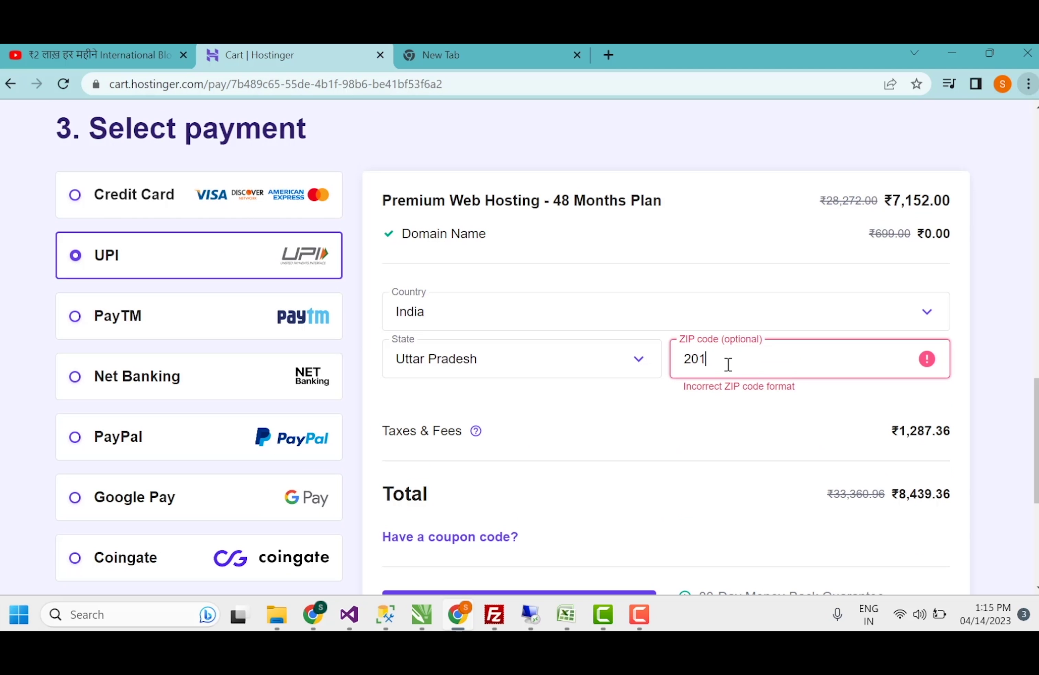
type("306")
scroll(571, 382, "down", 2)
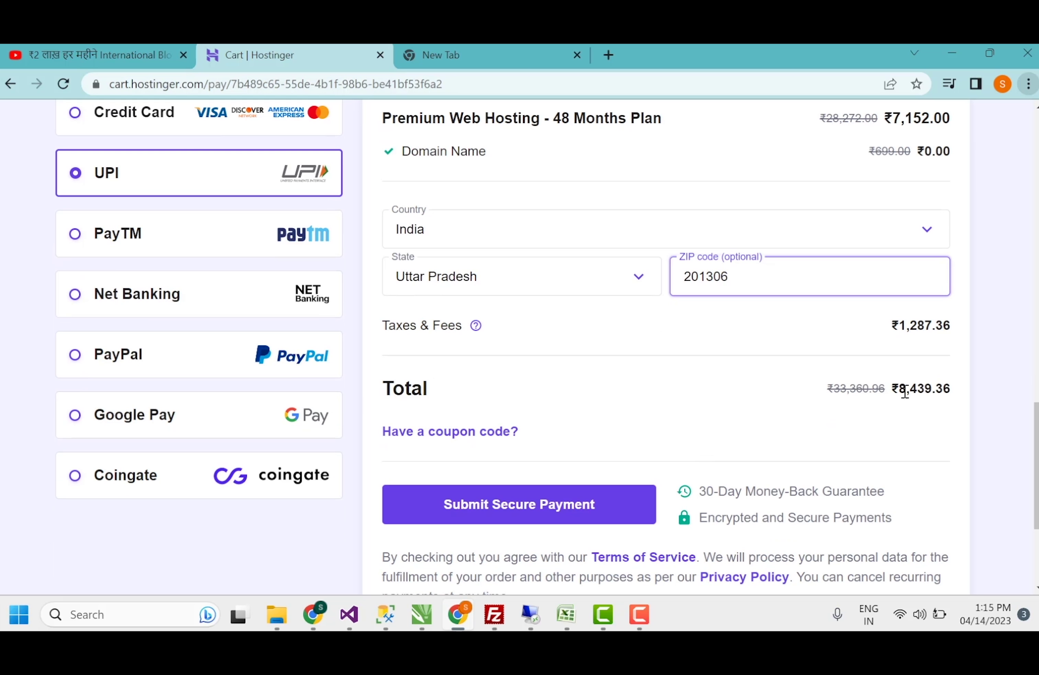
left_click_drag(905, 392, 968, 392)
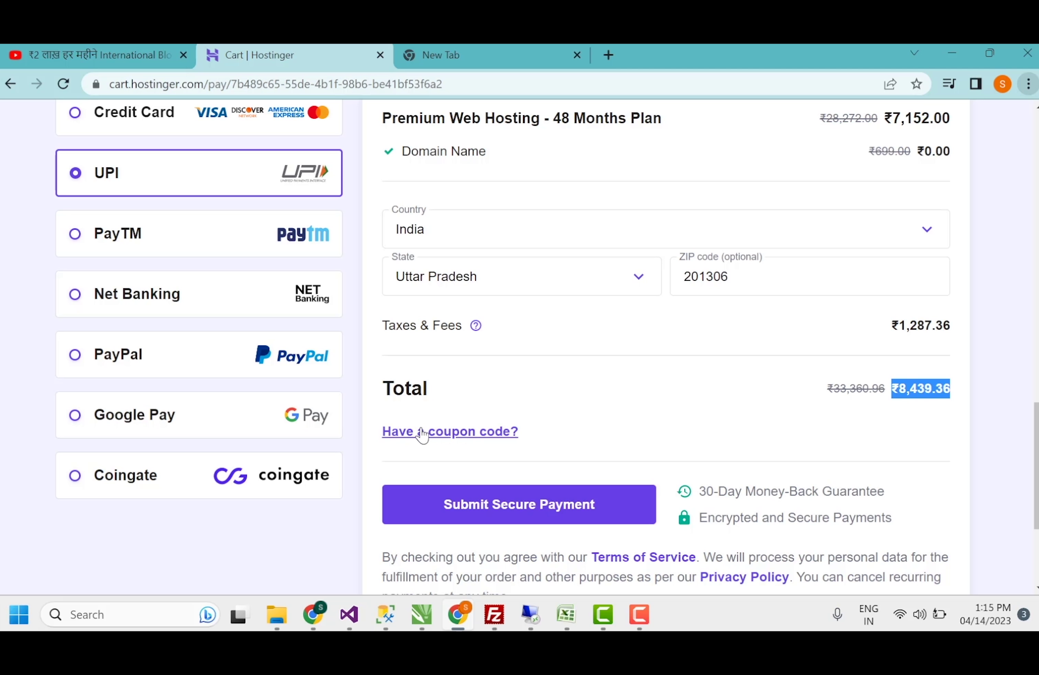
Step: Apply coupon SATISHK to cut the total to ₹7,595.42, then submit the secure payment
left_click(453, 445)
scroll(511, 423, "down", 4)
left_click(462, 318)
type("SATI")
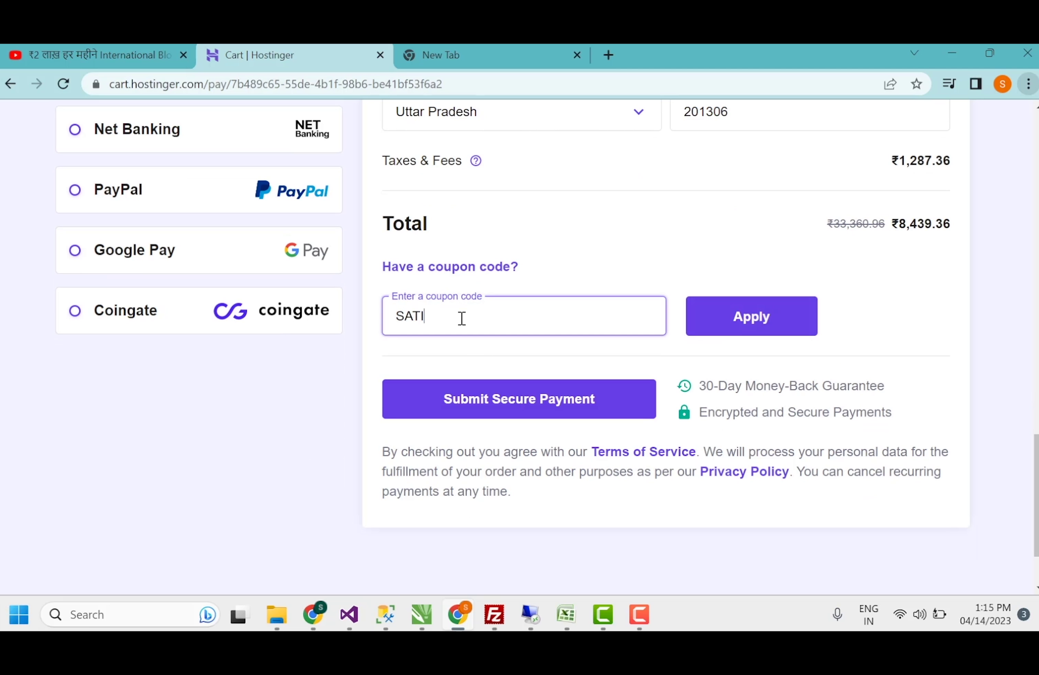
type("SHK")
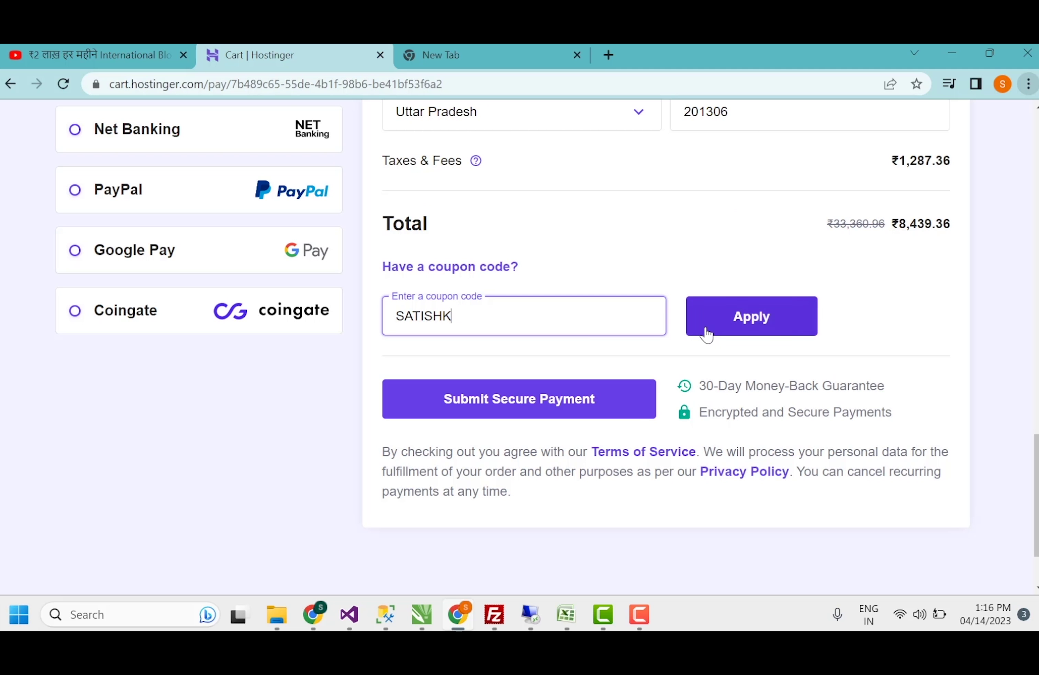
left_click_drag(892, 224, 960, 223)
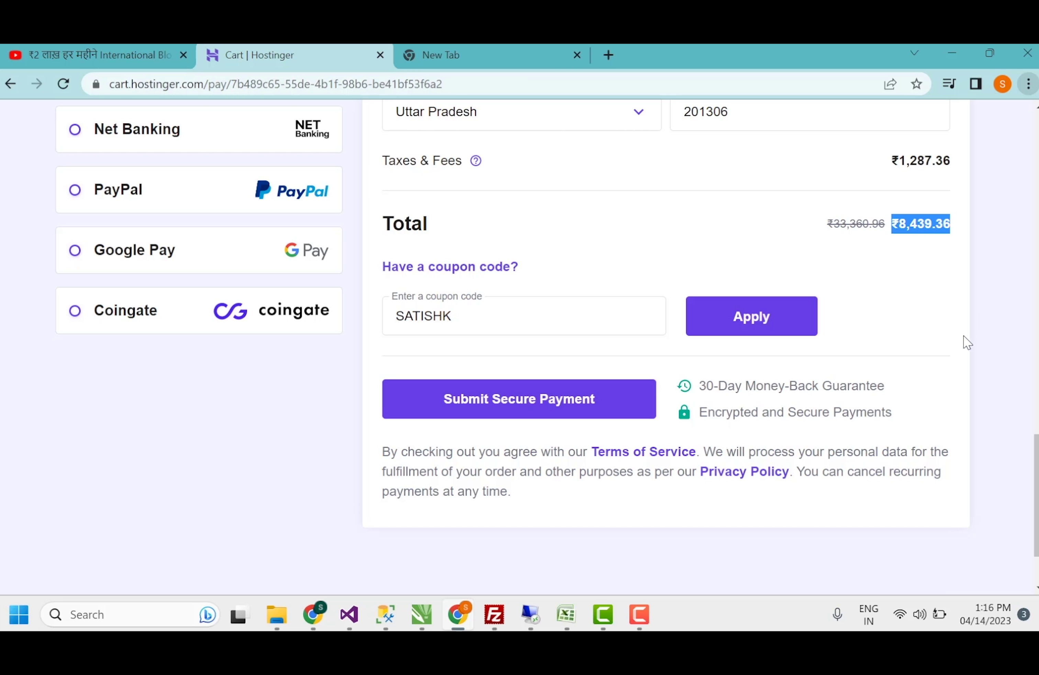
left_click_drag(469, 311, 380, 316)
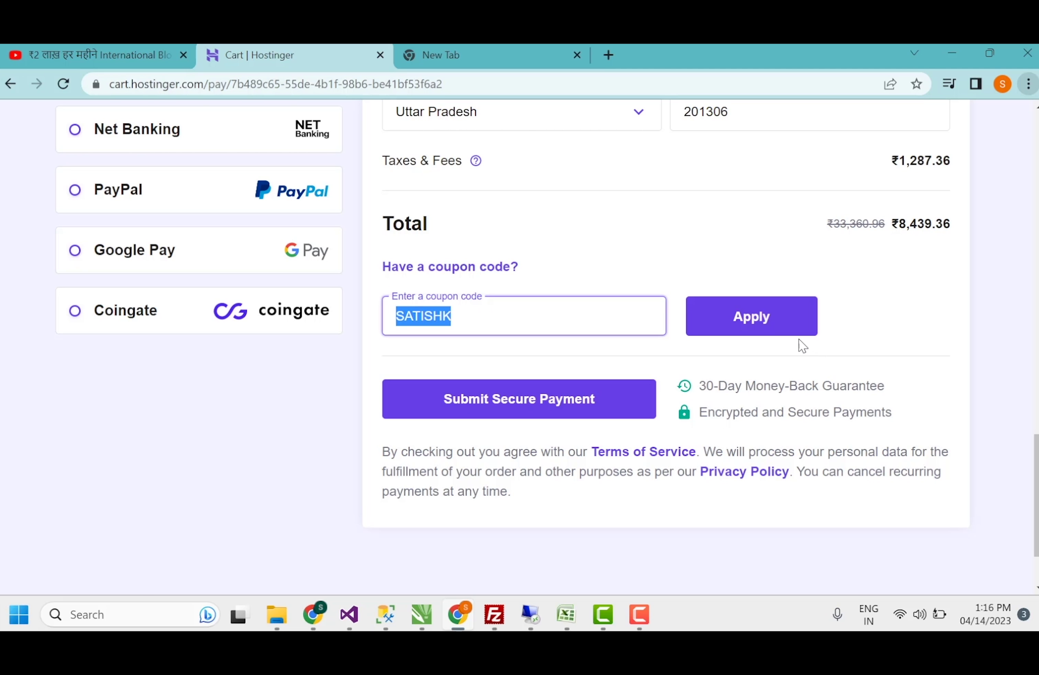
left_click(724, 330)
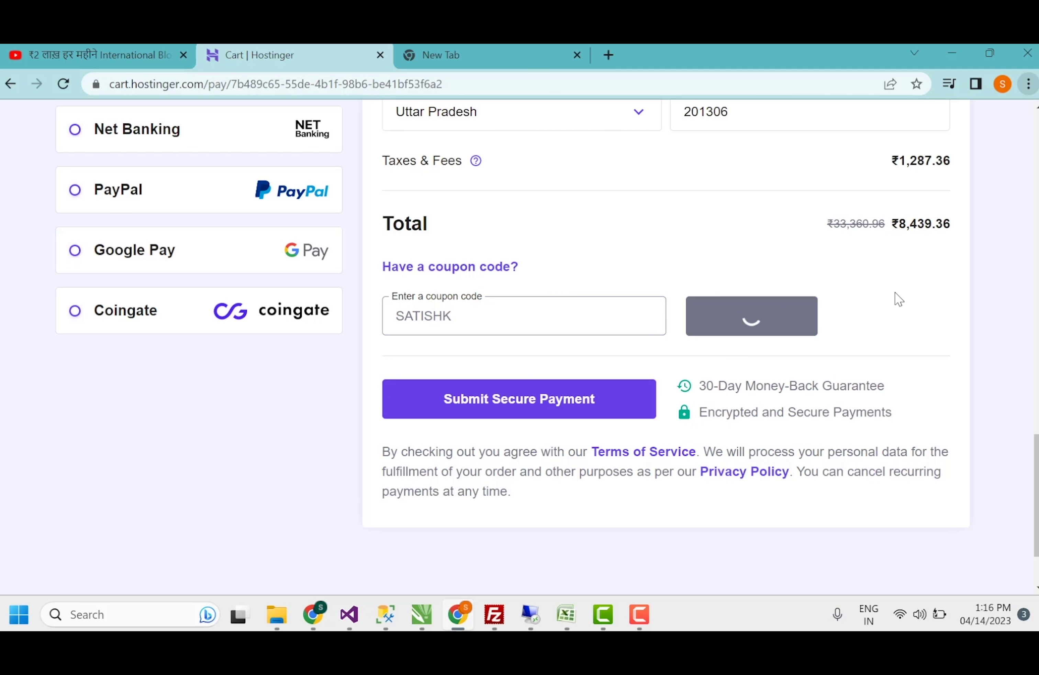
left_click_drag(886, 225, 968, 233)
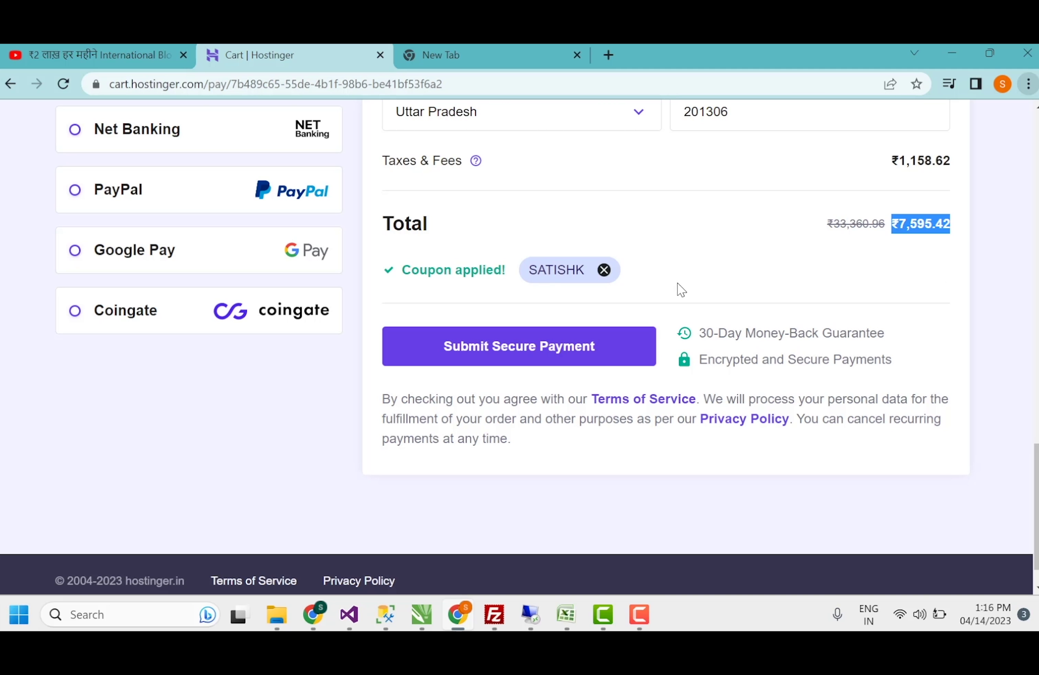
left_click(451, 347)
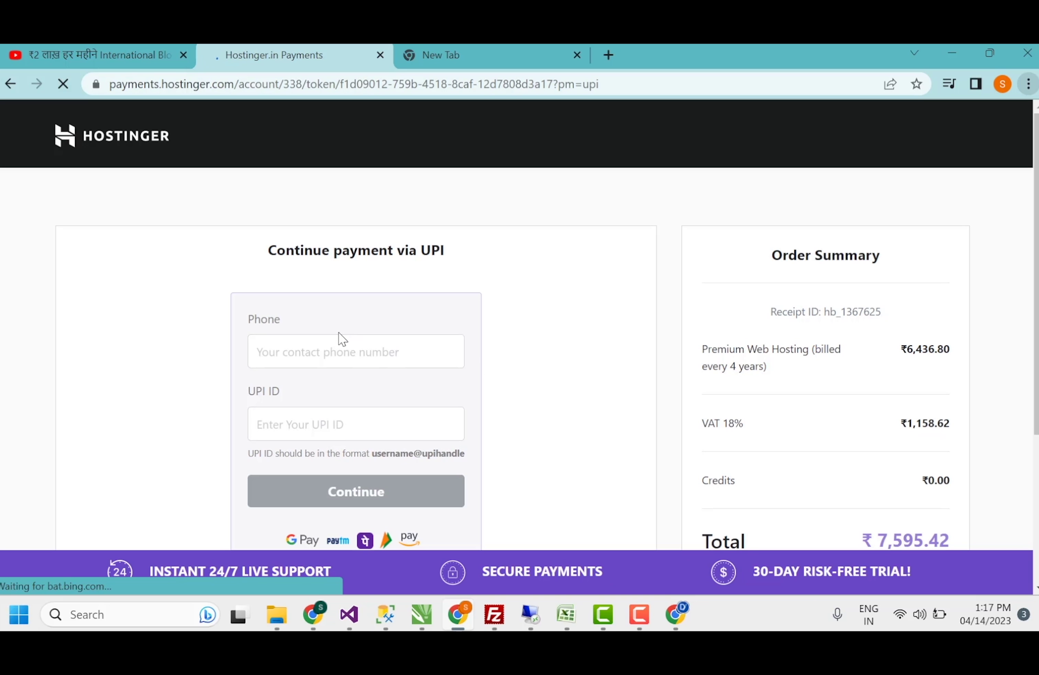
Step: Enter the phone number and UPI ID, then set and confirm a new account password
left_click(350, 347)
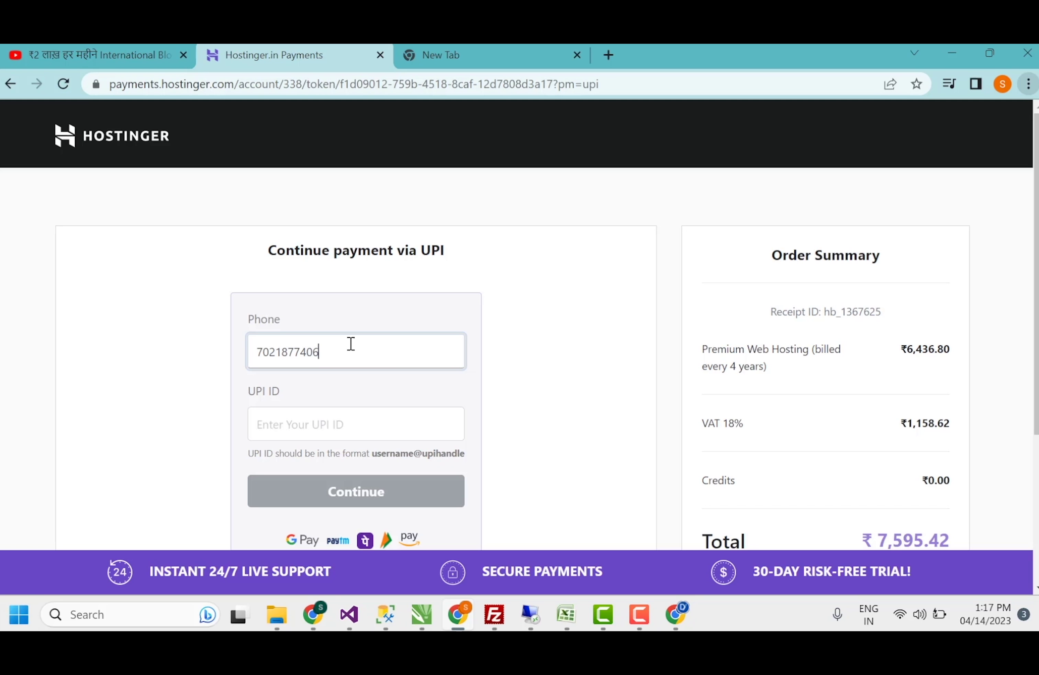
scroll(406, 330, "down", 3)
left_click(378, 266)
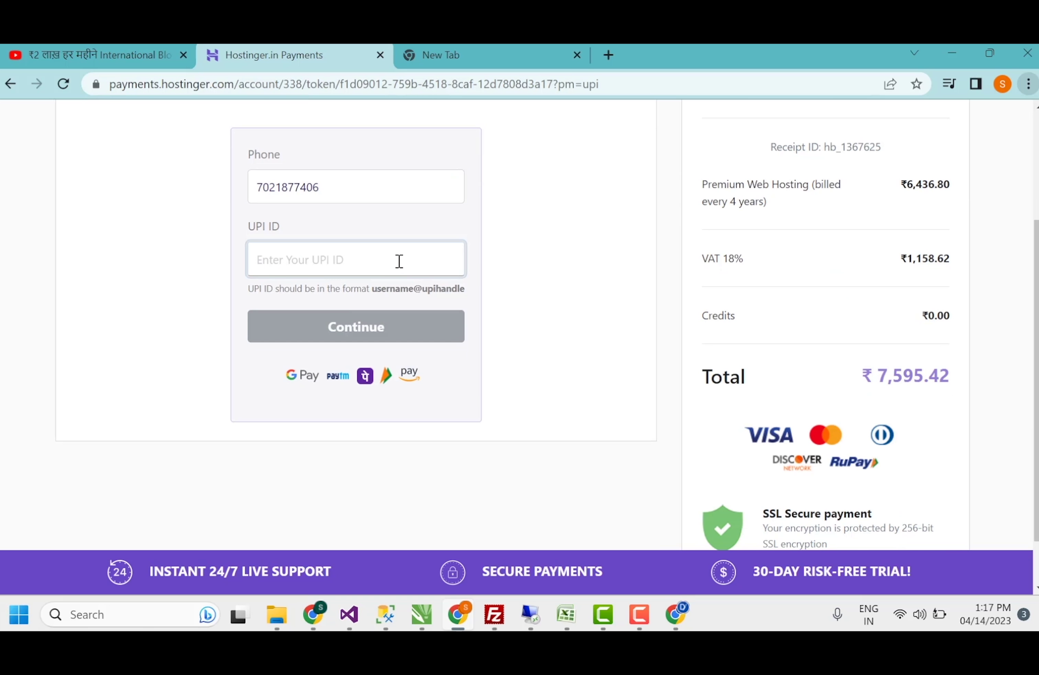
type("s")
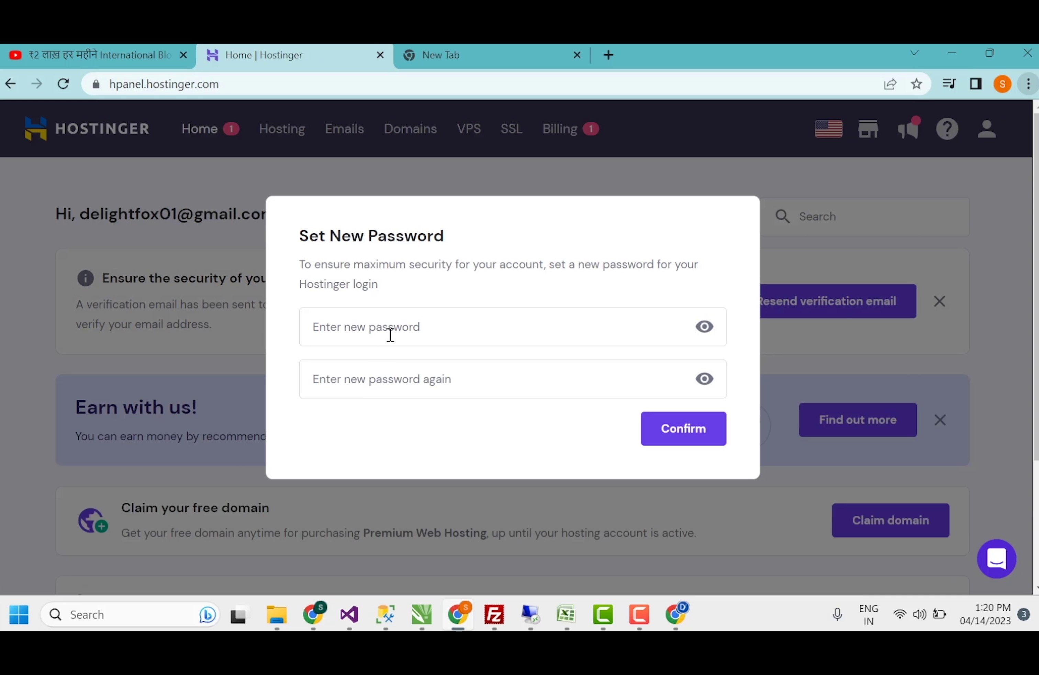
left_click(370, 332)
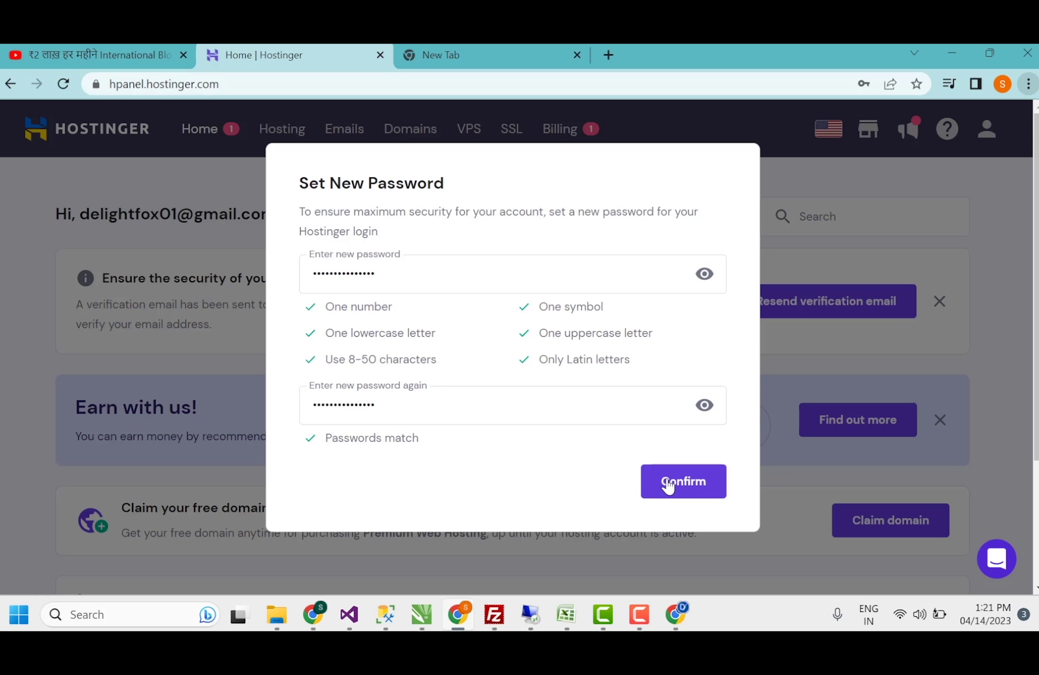
left_click(683, 482)
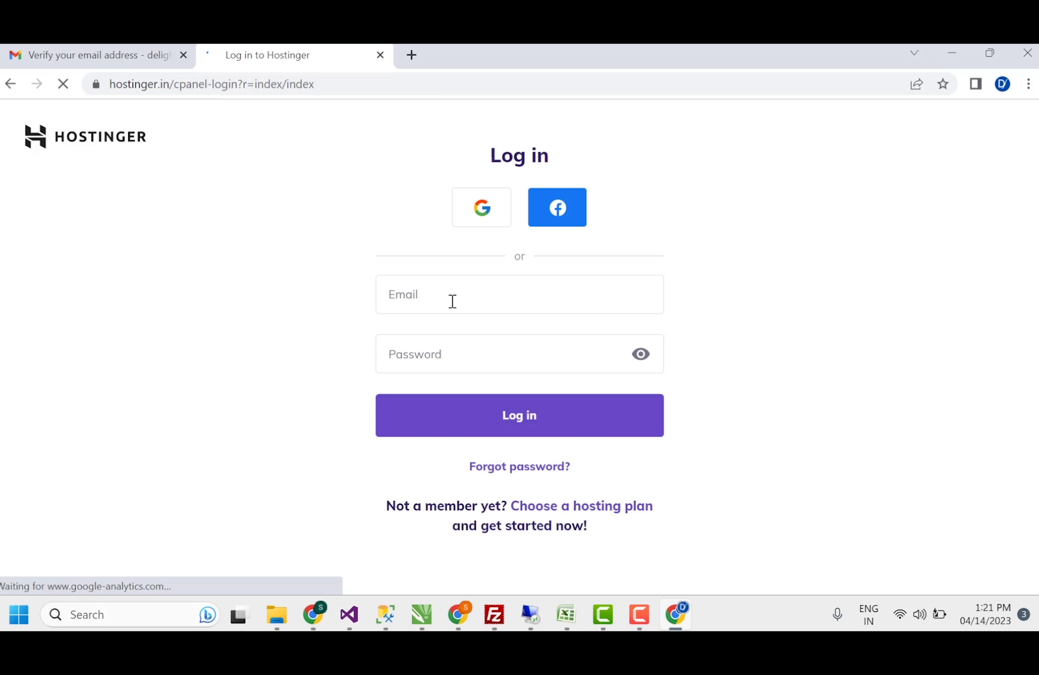
Step: Log in with the saved e-mail and pasted password, and save the password in the browser
left_click(453, 301)
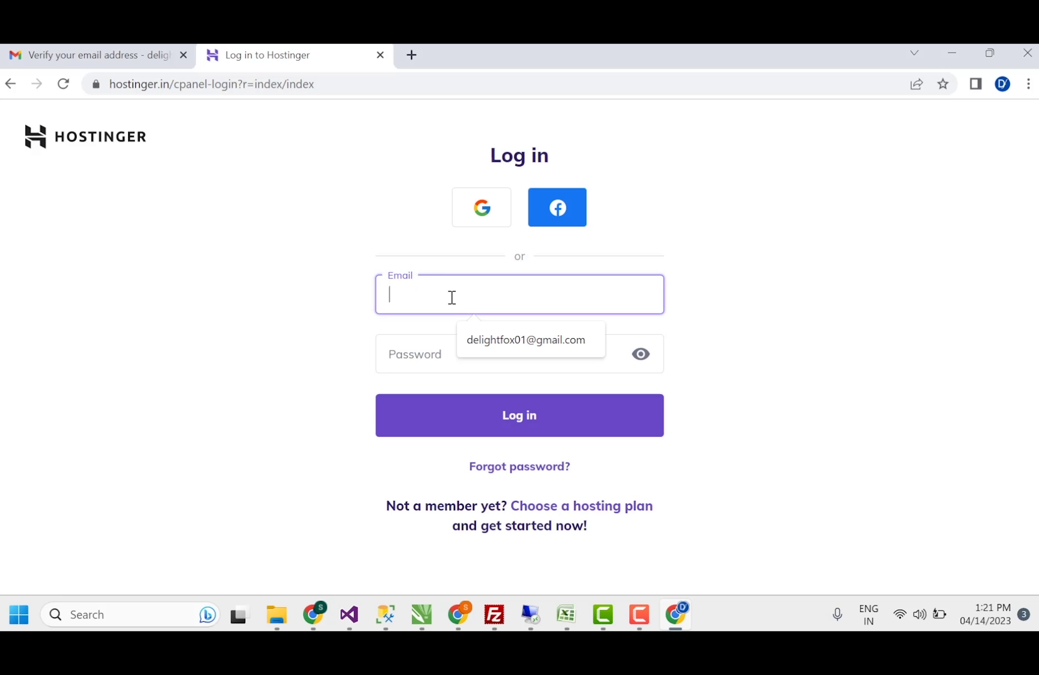
left_click(482, 345)
left_click(449, 350)
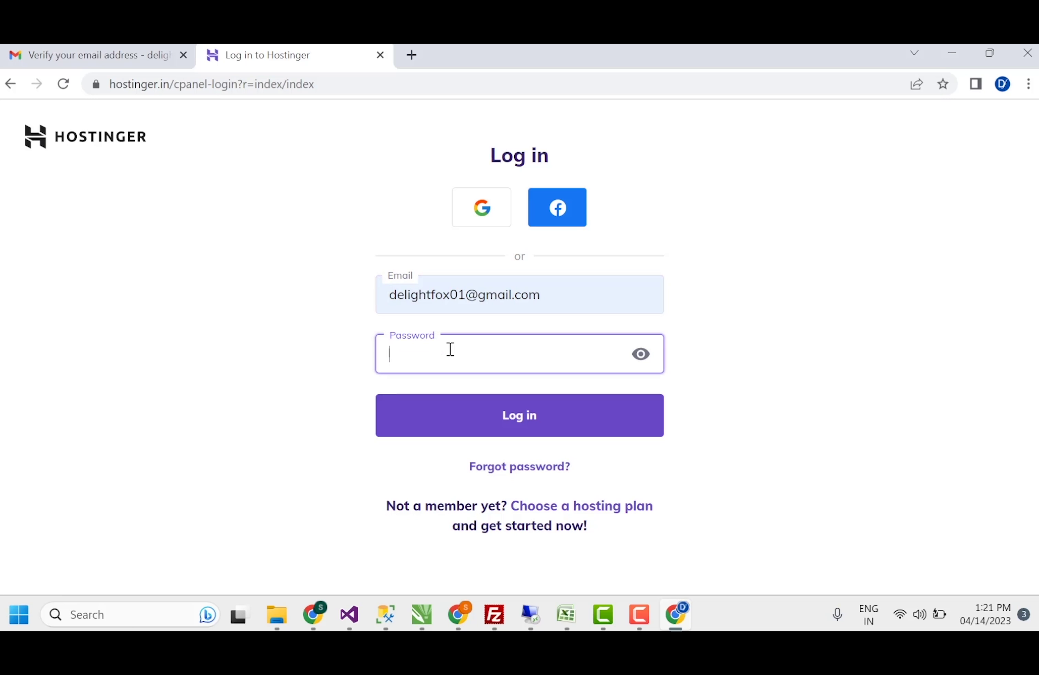
key("ctrl+v")
left_click(520, 432)
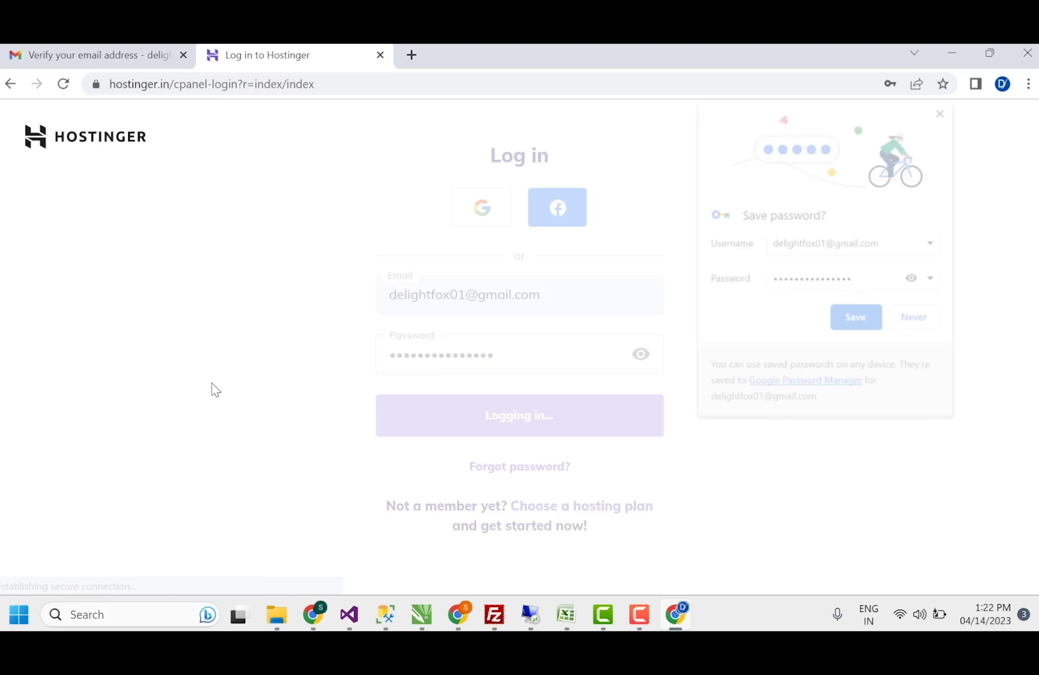
left_click(857, 319)
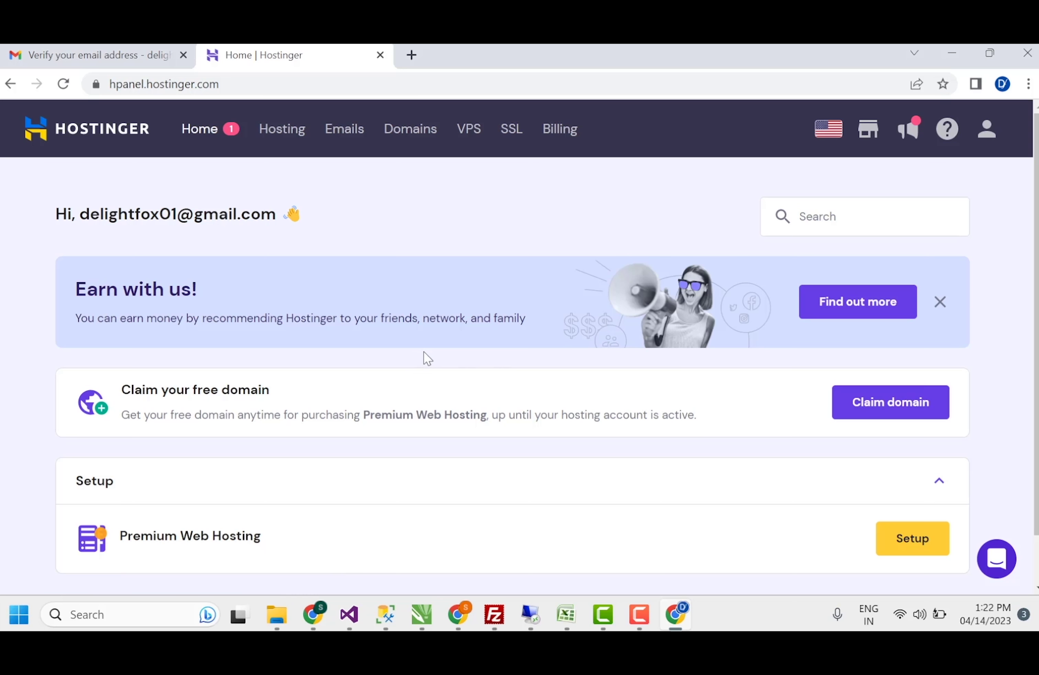
Step: Search for result99 with the .in extension and claim result99.in as the free domain
scroll(425, 355, "down", 1)
scroll(427, 353, "up", 1)
left_click(856, 407)
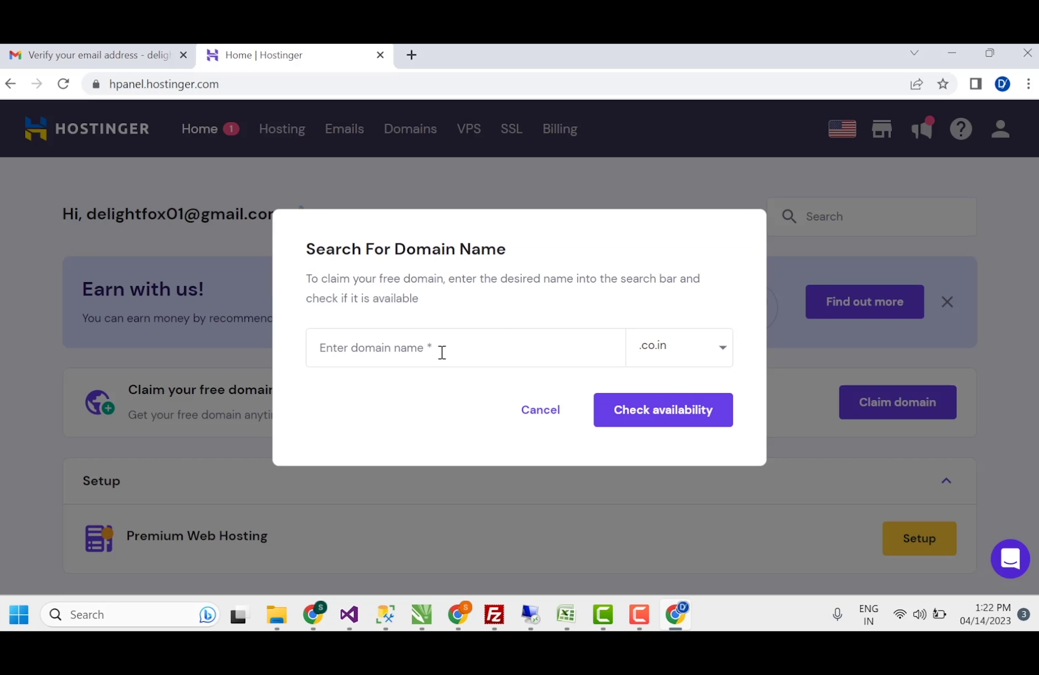
left_click(443, 353)
left_click(648, 349)
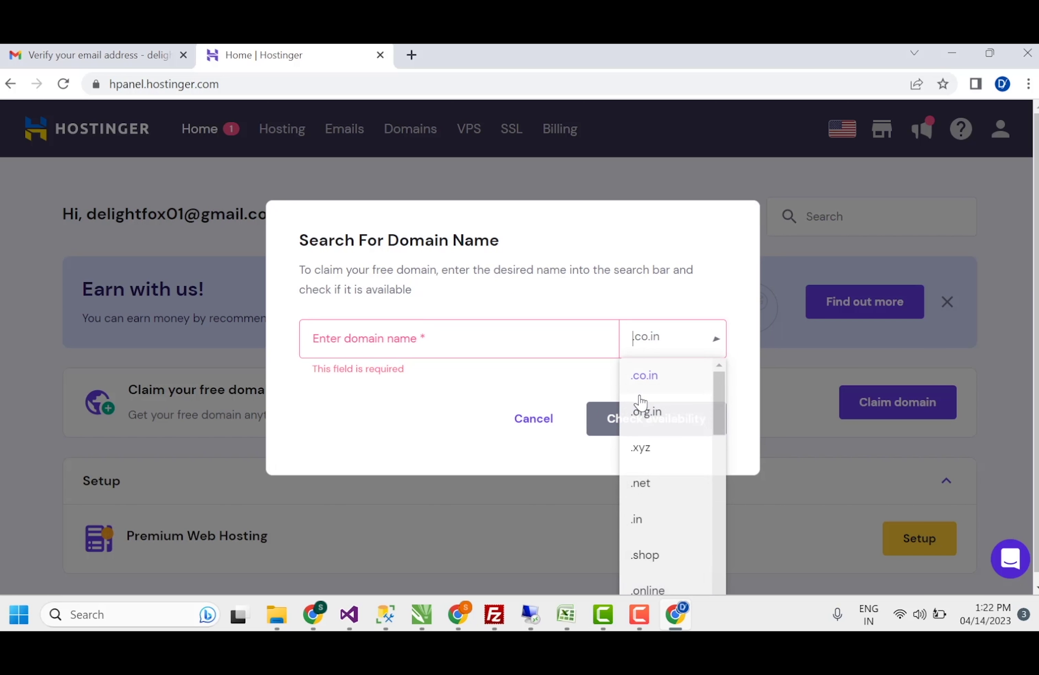
scroll(667, 497, "down", 4)
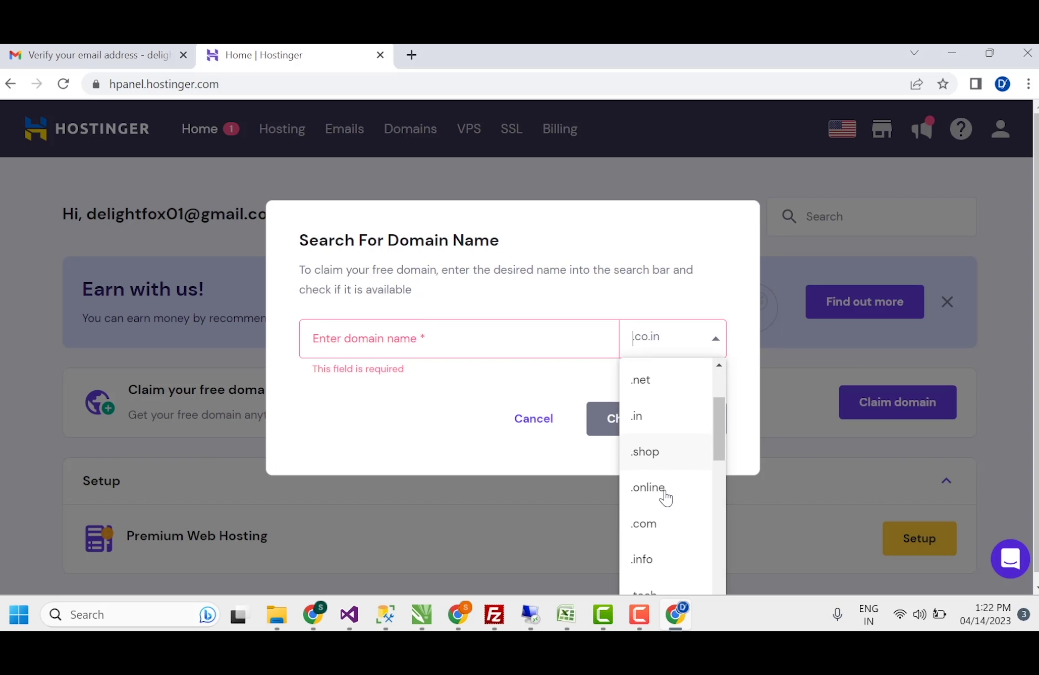
scroll(666, 497, "down", 2)
scroll(666, 495, "down", 3)
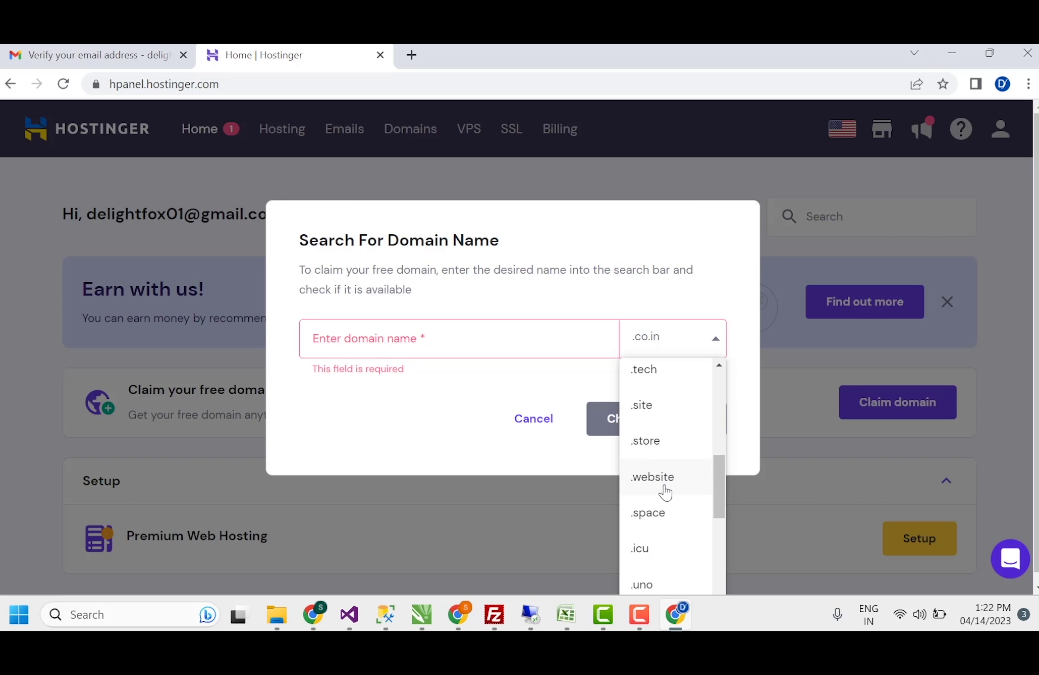
scroll(666, 493, "down", 4)
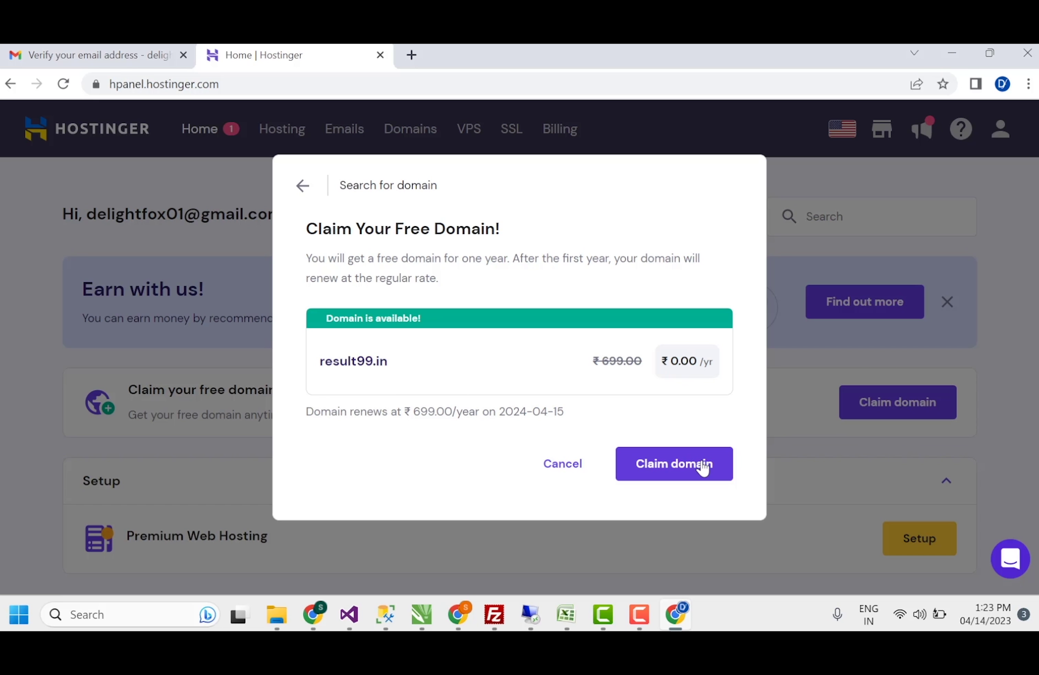
left_click(703, 465)
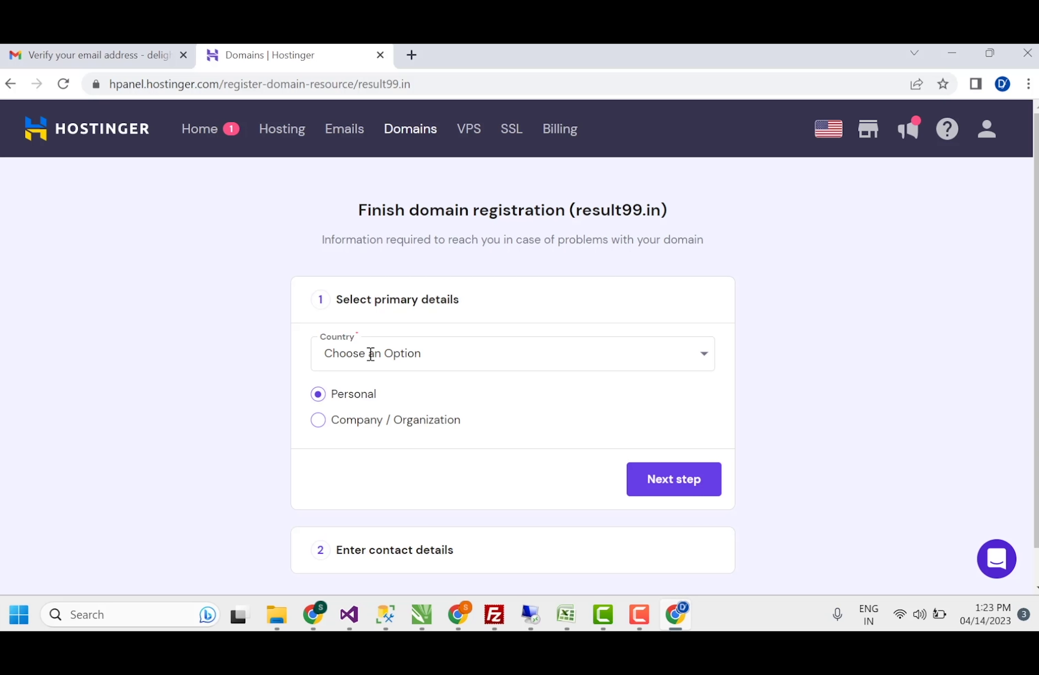
Step: Pick India as the country, keep Personal registration, and go to the next step
scroll(452, 376, "down", 1)
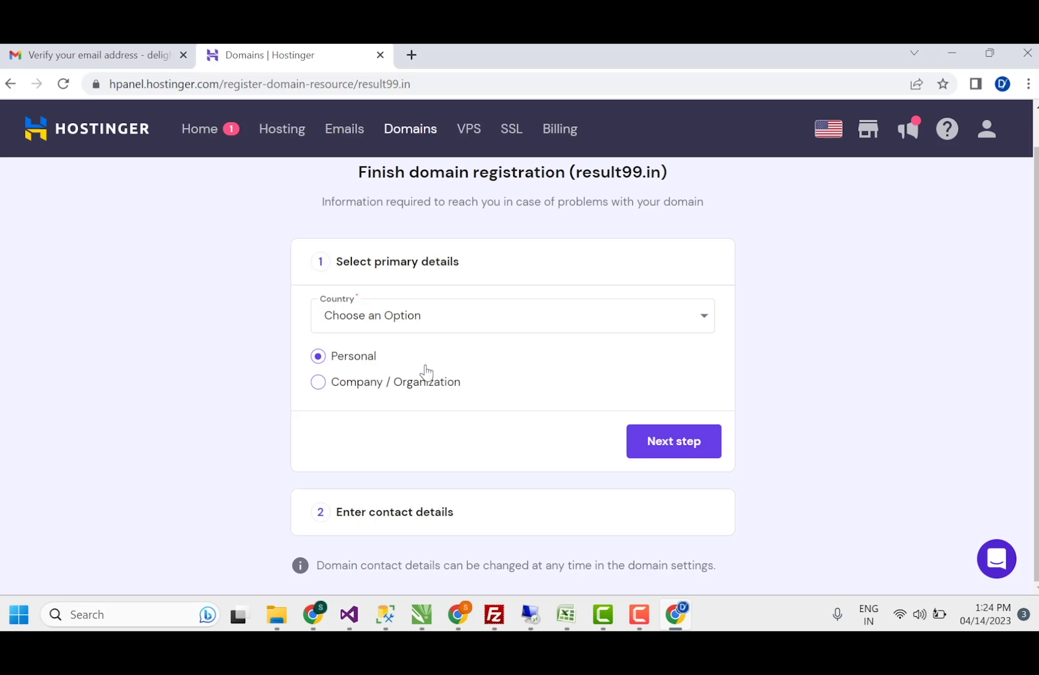
left_click(668, 429)
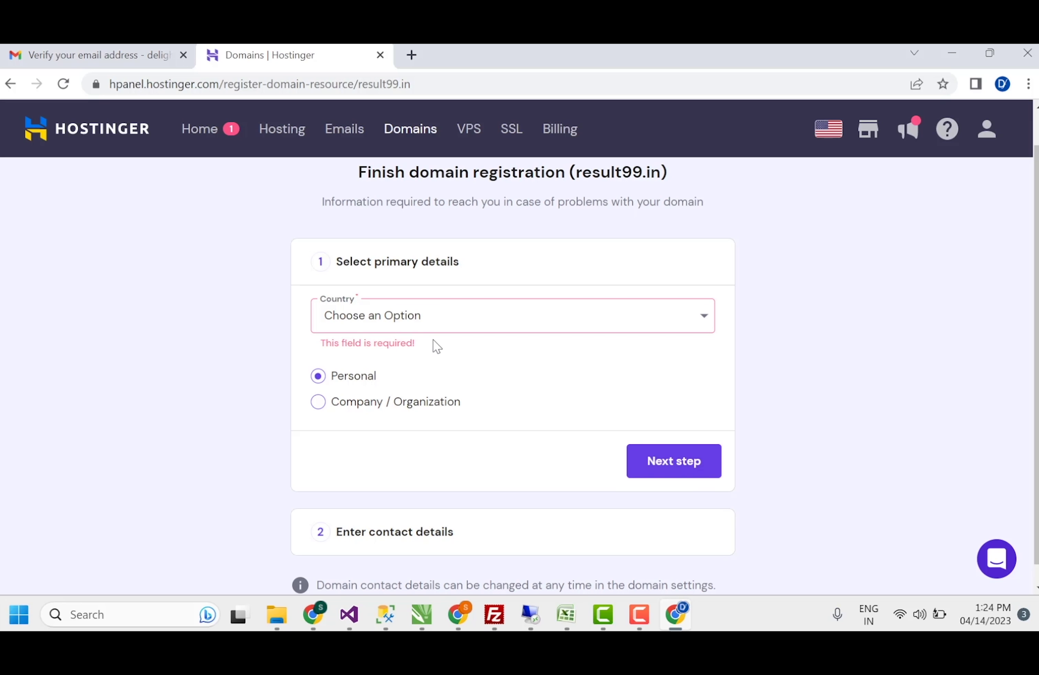
left_click(436, 315)
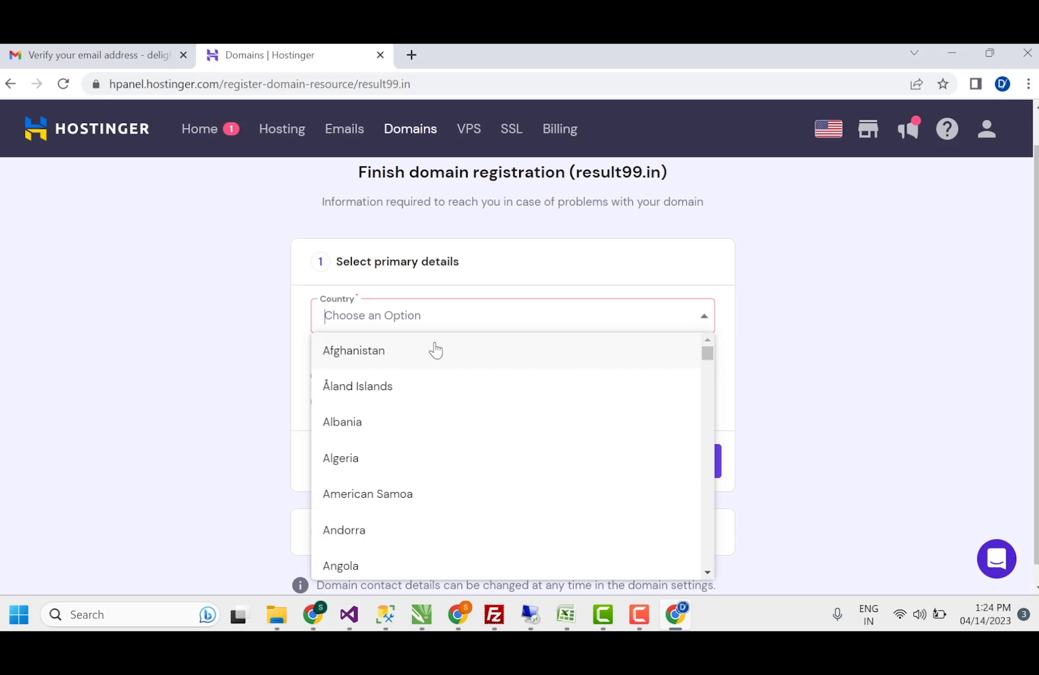
type("India")
left_click(575, 349)
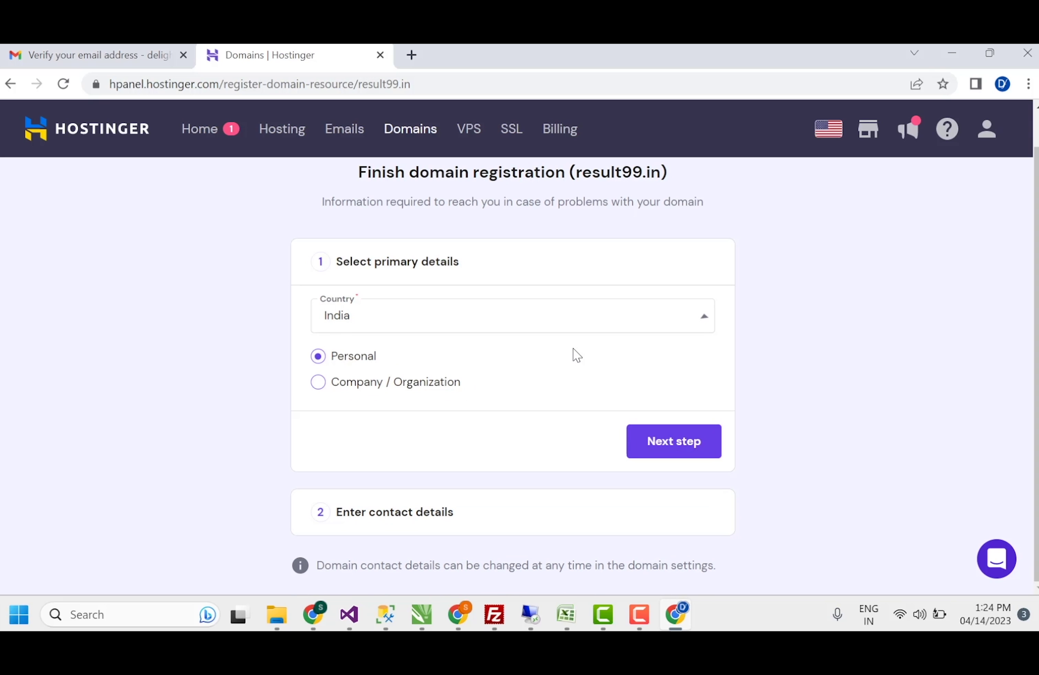
left_click(673, 442)
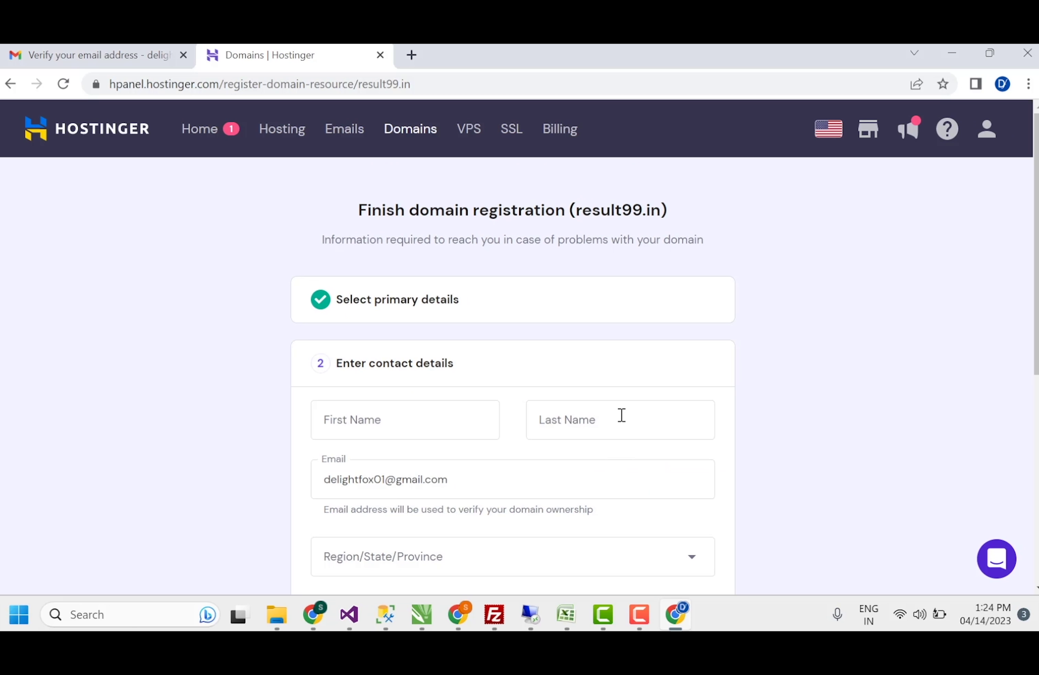
Step: Enter the registrant's first and last name and choose Uttar Pradesh as the region
left_click(421, 255)
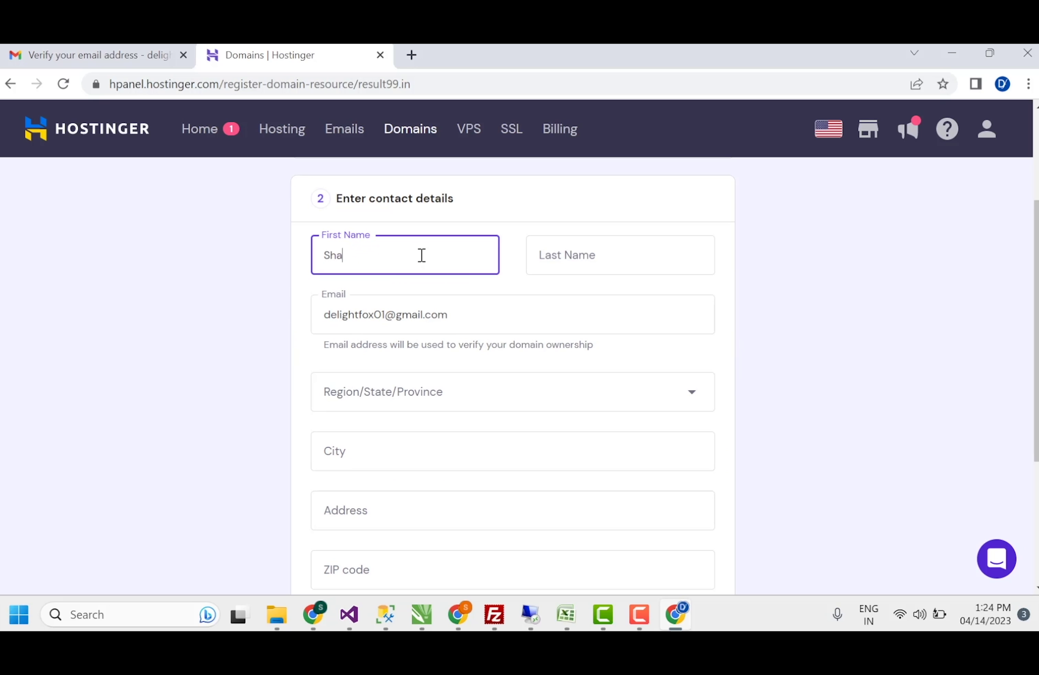
key("Tab")
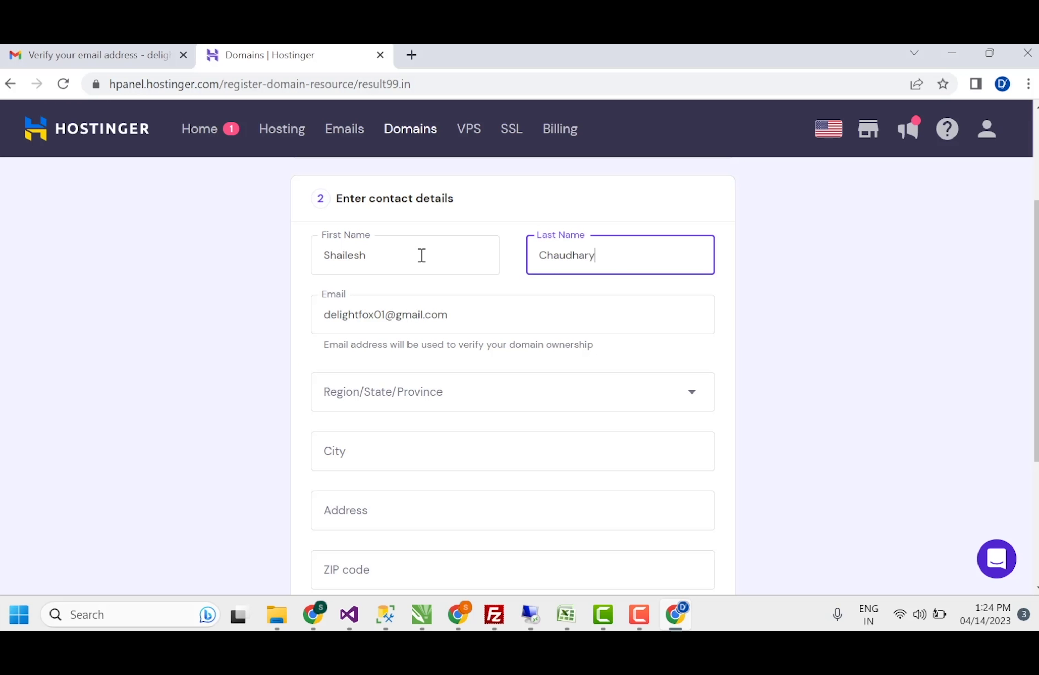
left_click(386, 397)
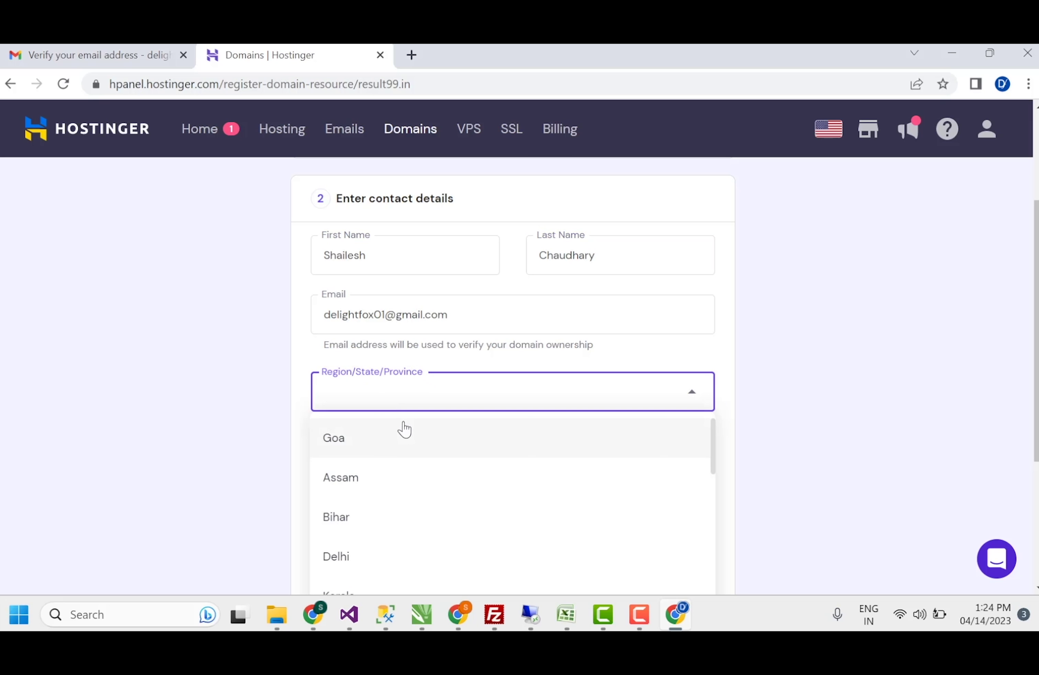
type("Uttar")
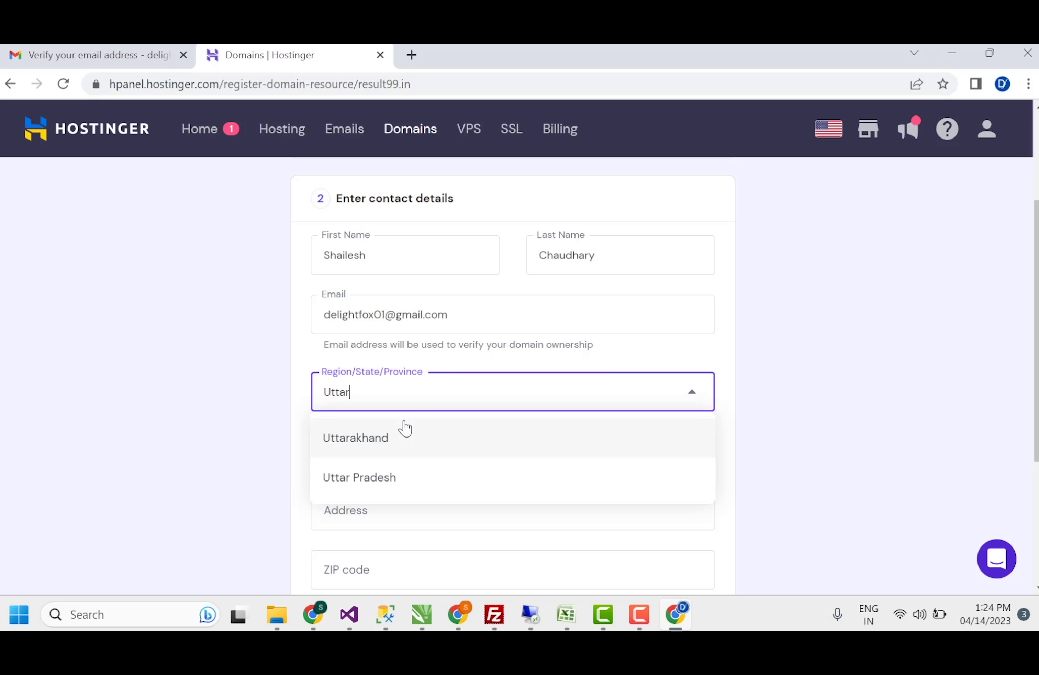
left_click(388, 477)
Step: Fill in the city, street address, ZIP code and phone number, then finish registration
scroll(438, 373, "down", 3)
left_click(361, 277)
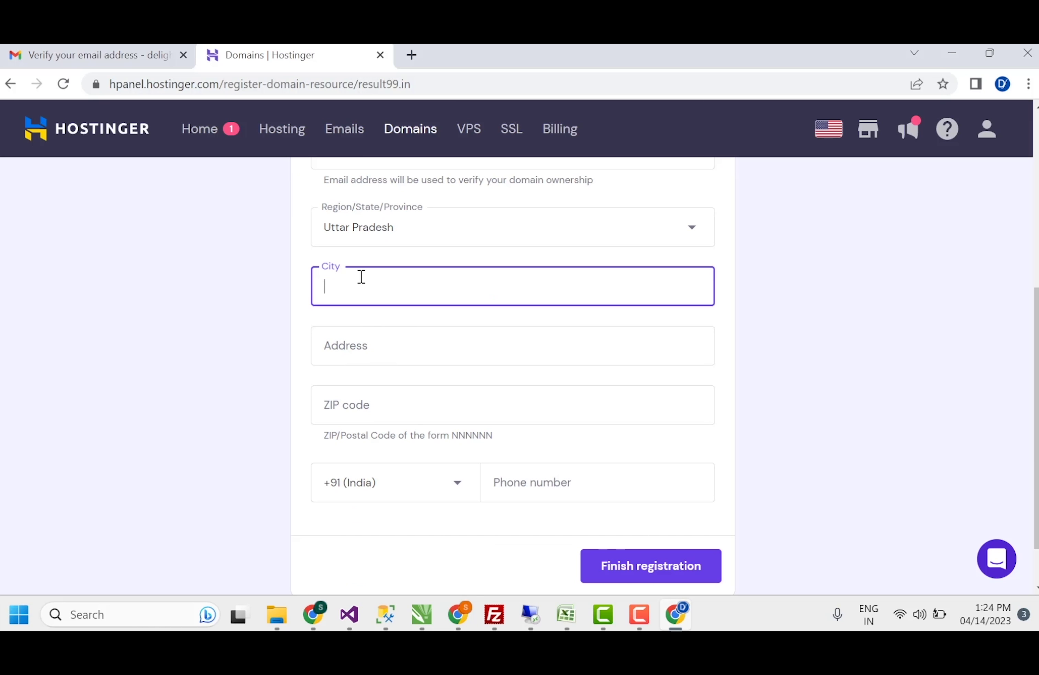
left_click(401, 344)
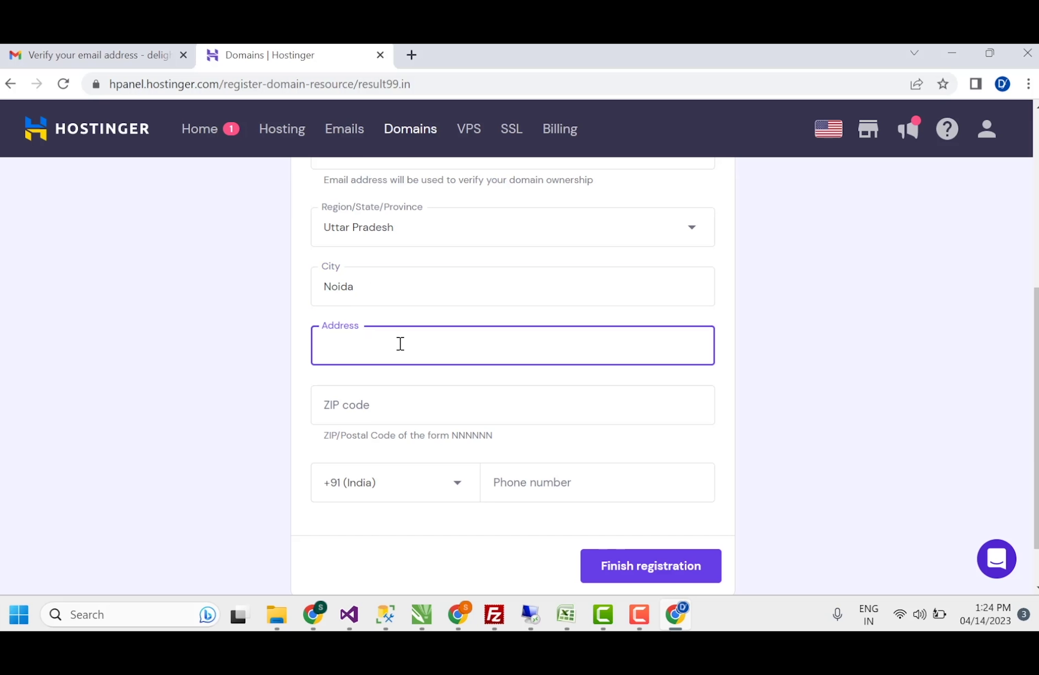
left_click(477, 408)
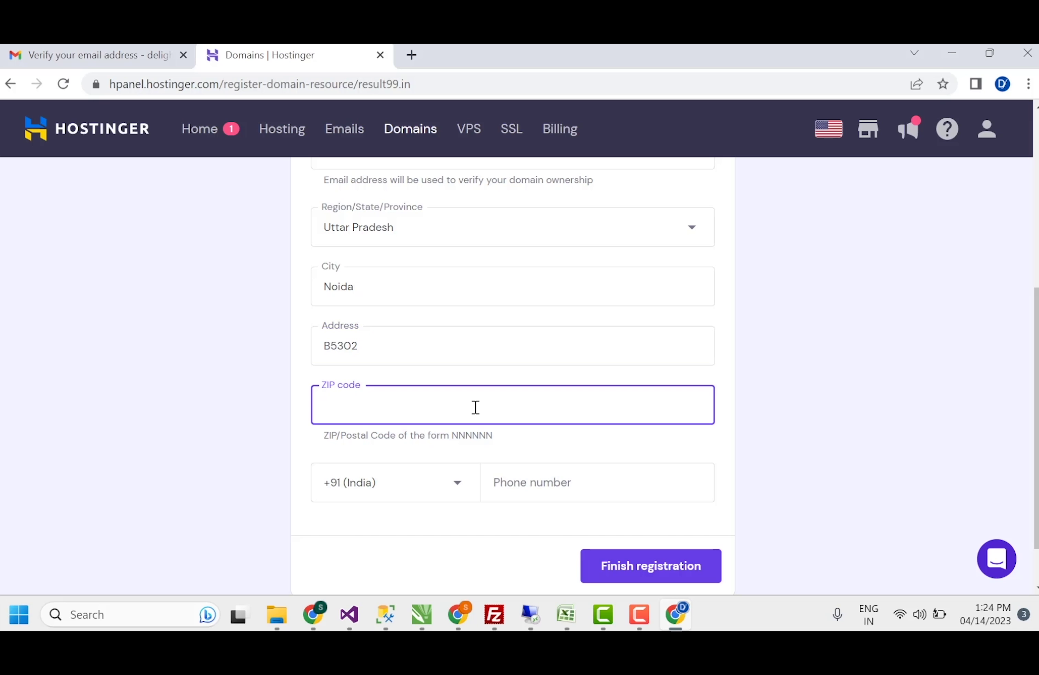
type("201306")
left_click(522, 473)
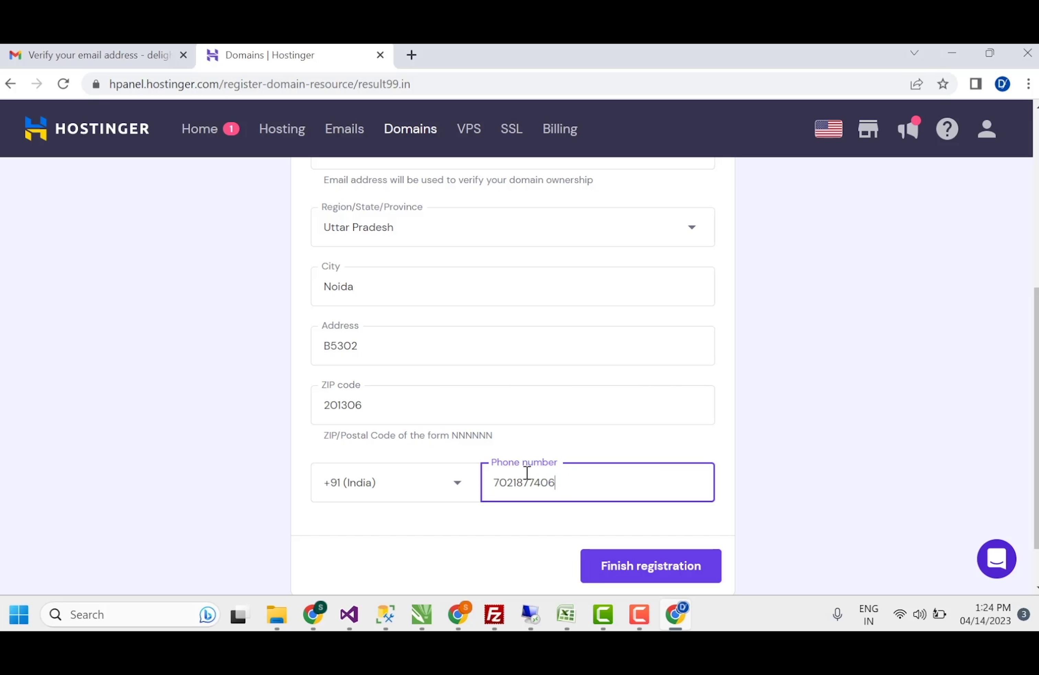
scroll(569, 505, "down", 1)
left_click(600, 508)
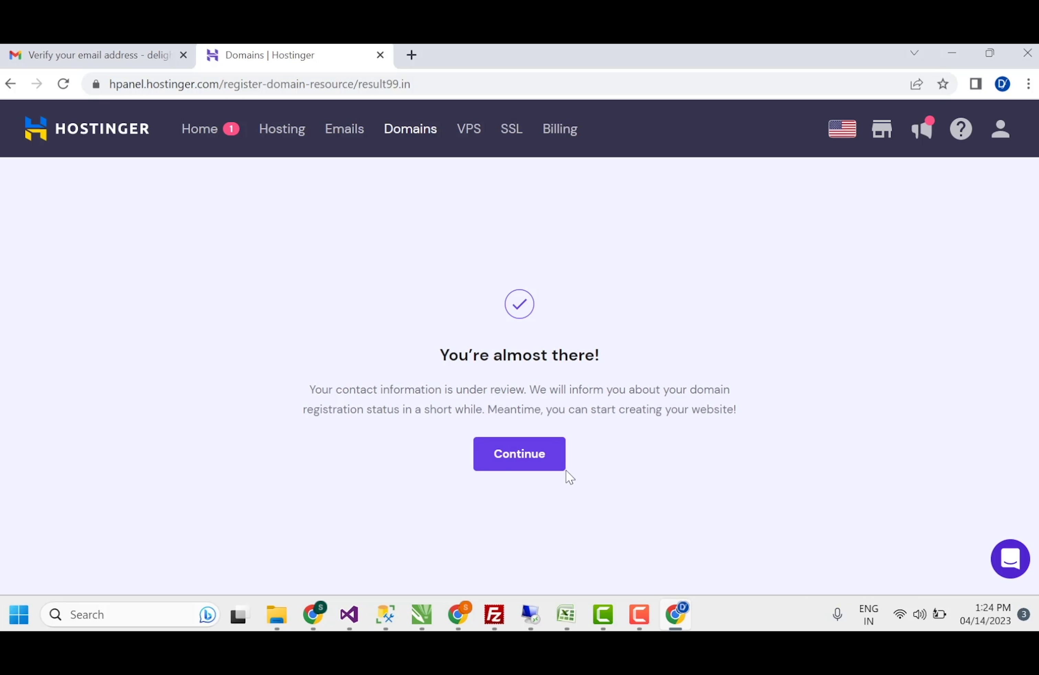
Step: Continue to the account home page and start setting up the Premium Web Hosting plan
left_click(531, 457)
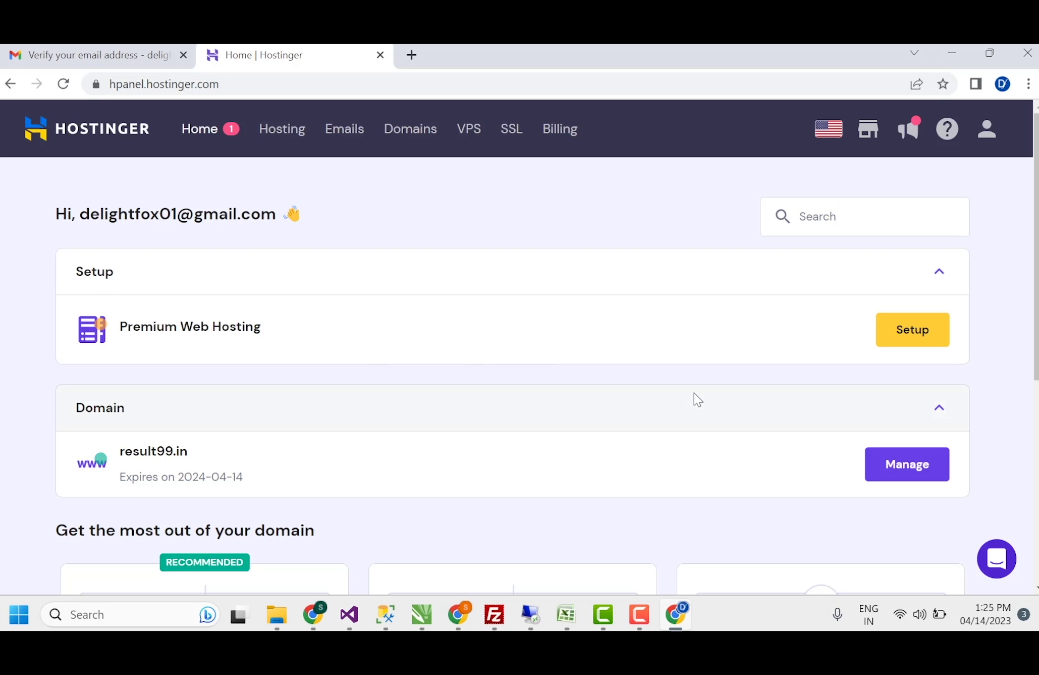
left_click(914, 348)
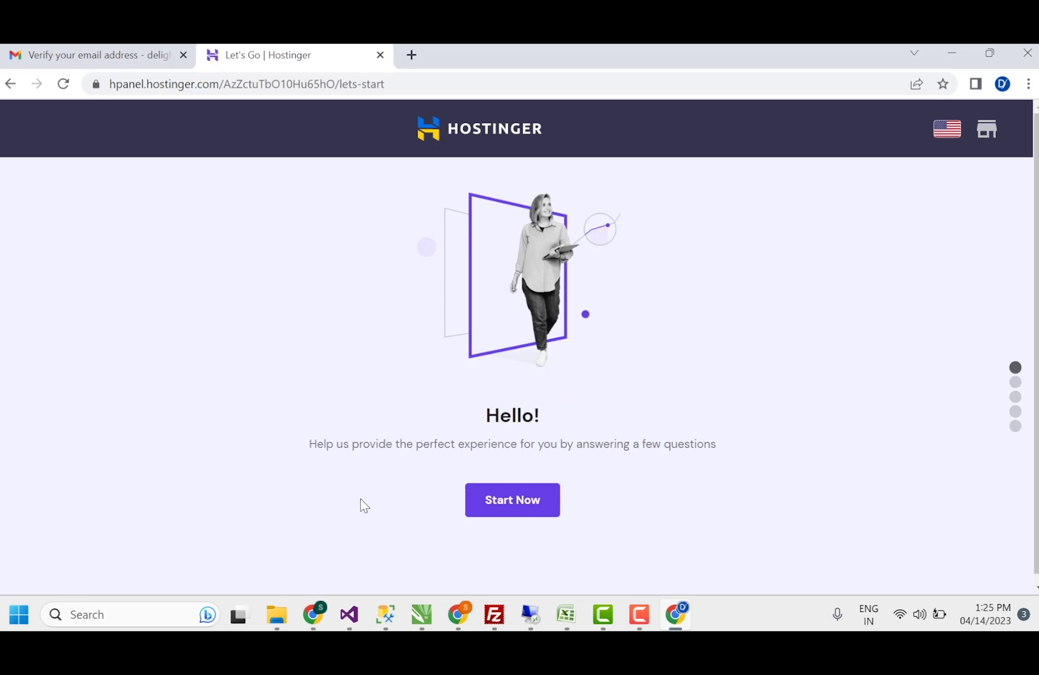
Step: Answer the onboarding survey: for myself, building it myself, Blog, then skip remaining questions
left_click(517, 522)
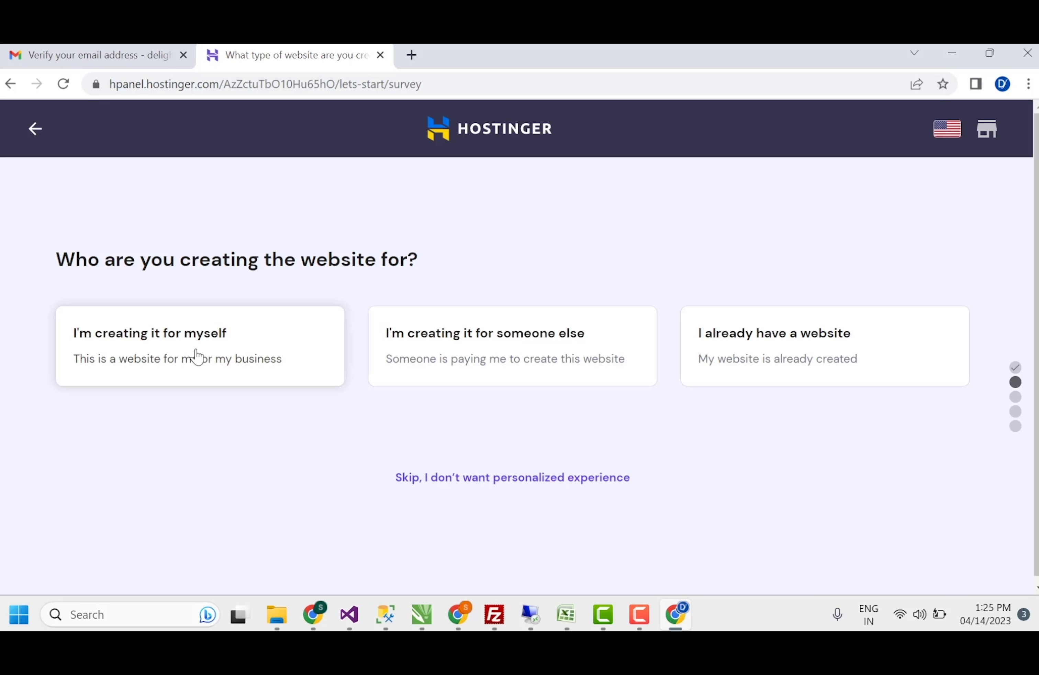
left_click(236, 351)
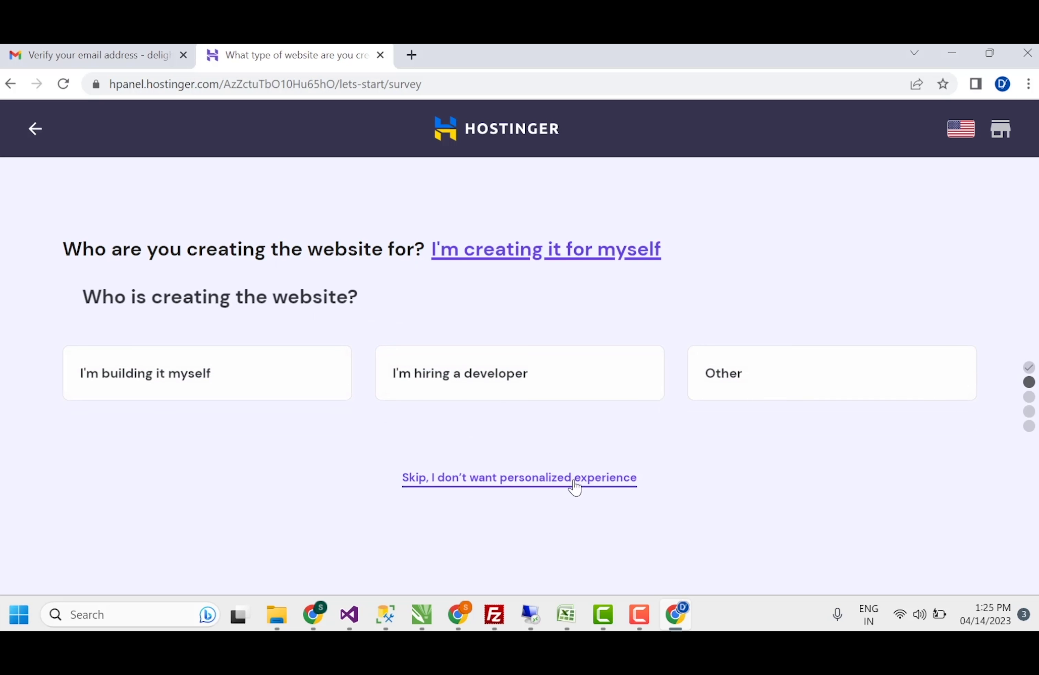
left_click(193, 376)
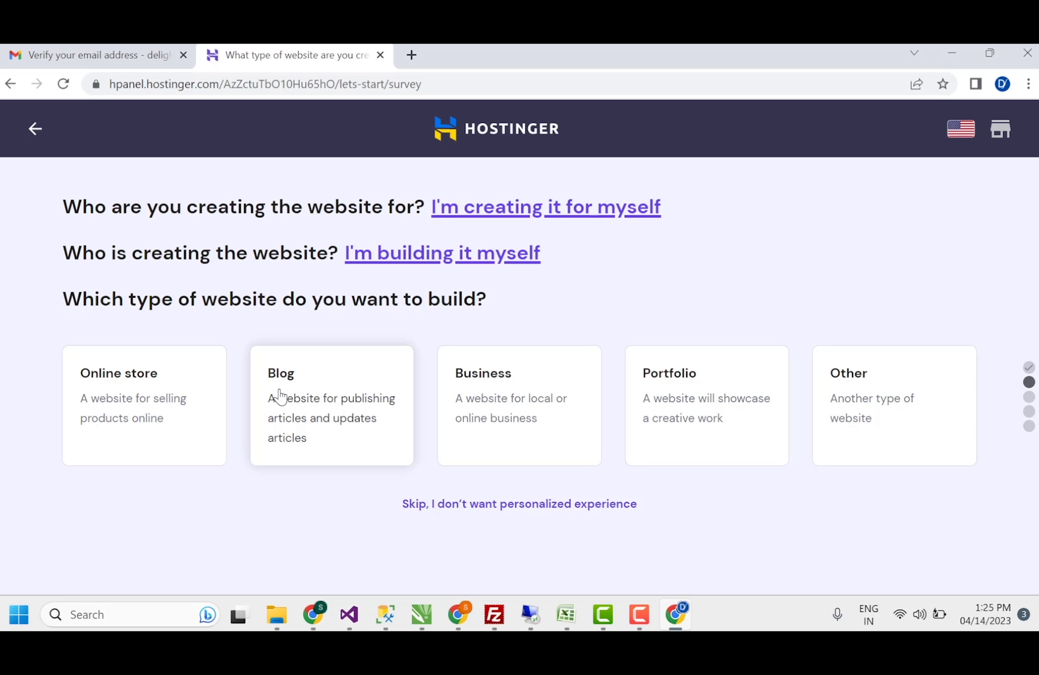
left_click(309, 424)
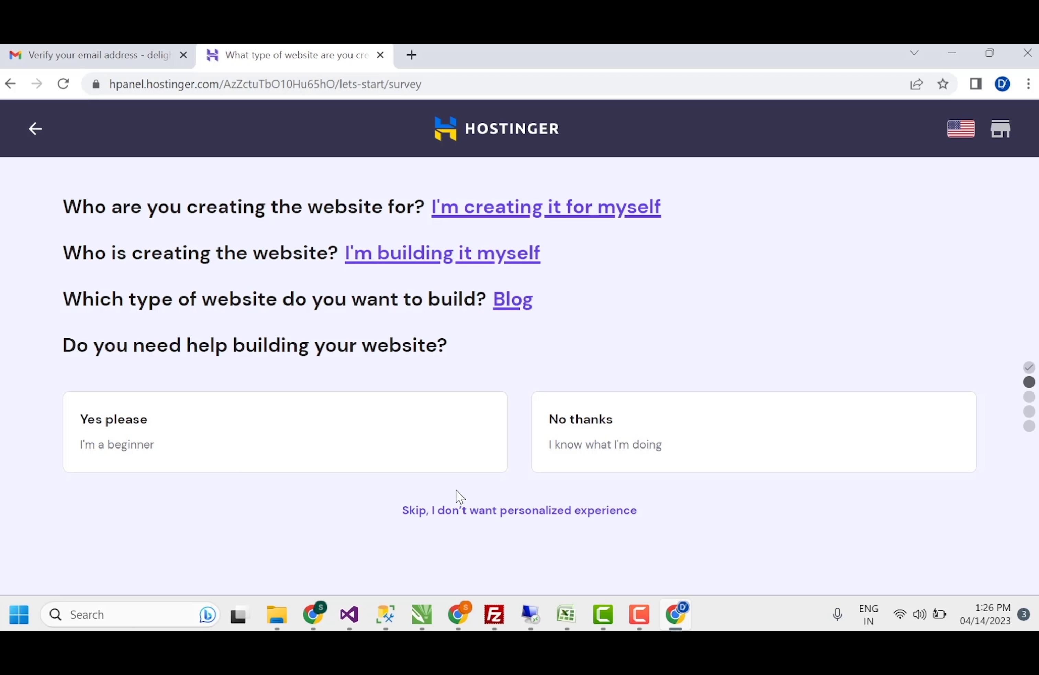
left_click(456, 510)
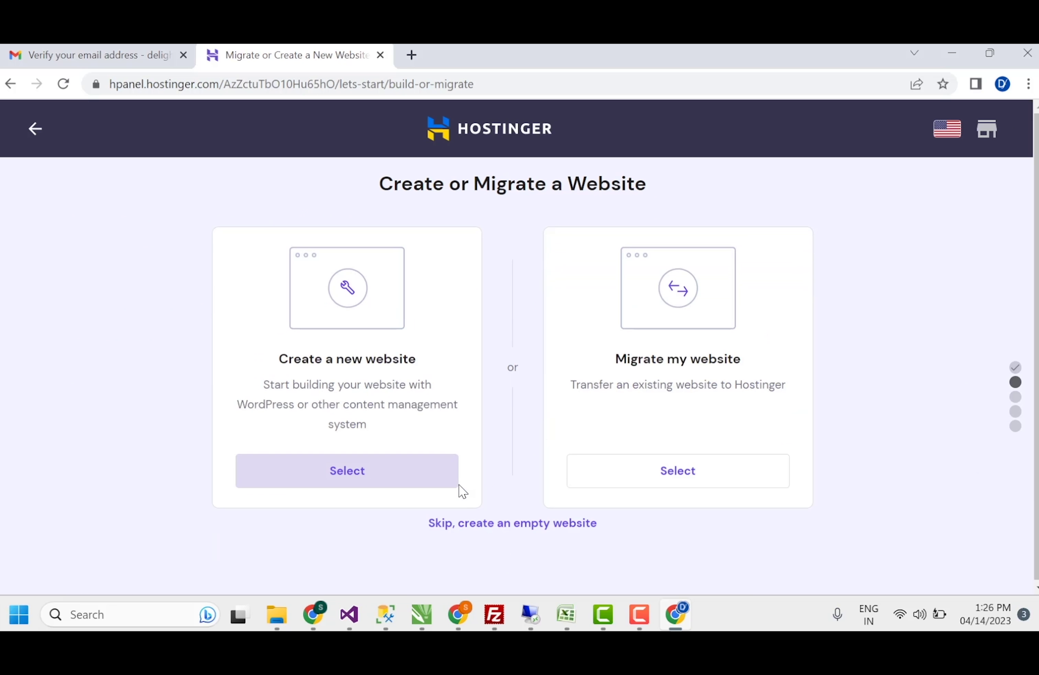
Step: Choose the Create a new website option instead of migrating
left_click_drag(288, 359, 531, 374)
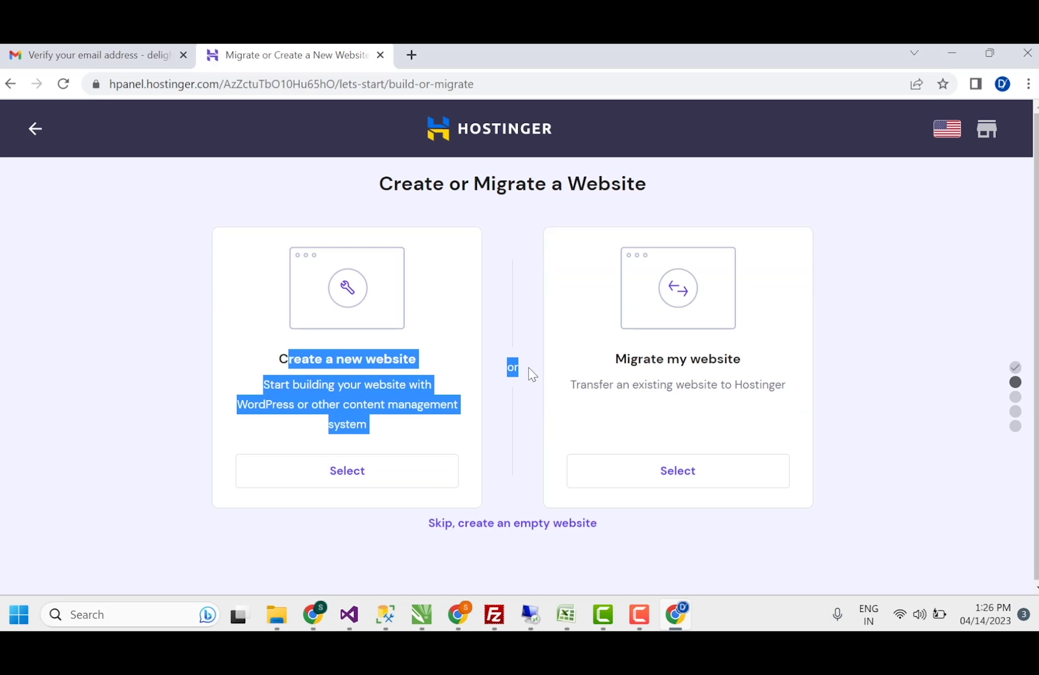
left_click_drag(639, 360, 717, 361)
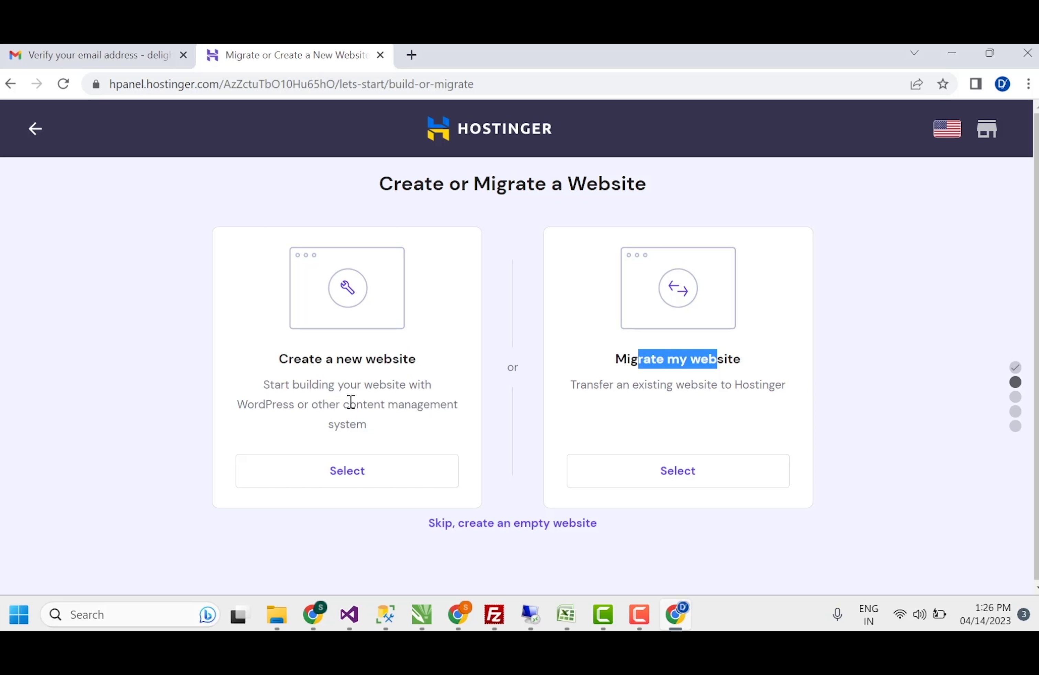
left_click(357, 466)
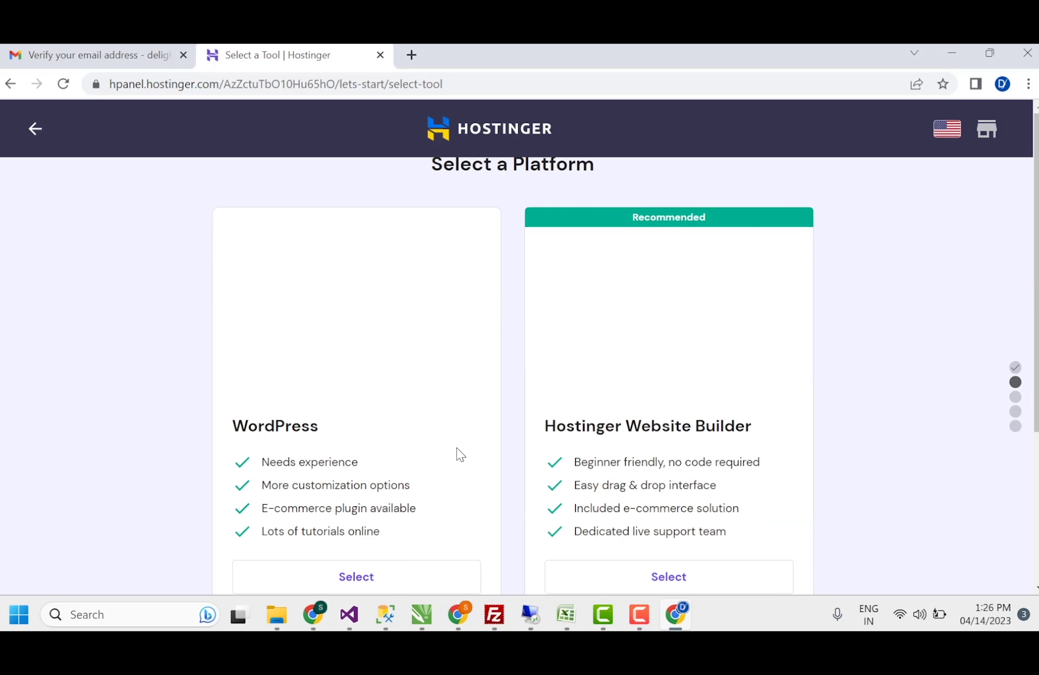
scroll(393, 462, "down", 5)
scroll(364, 441, "up", 4)
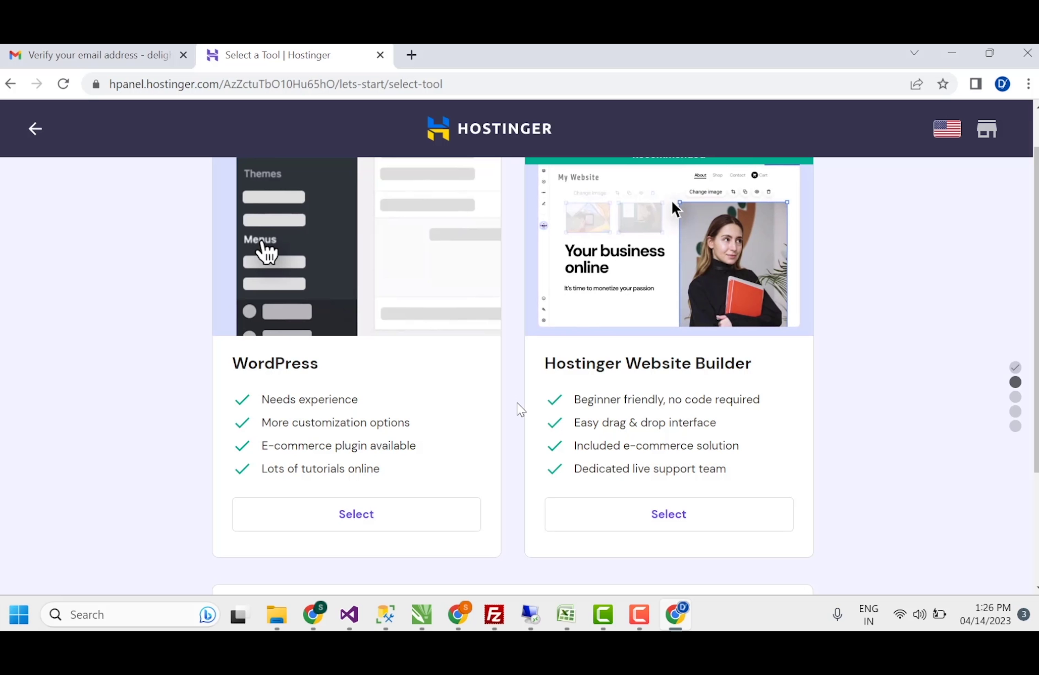
scroll(521, 410, "down", 3)
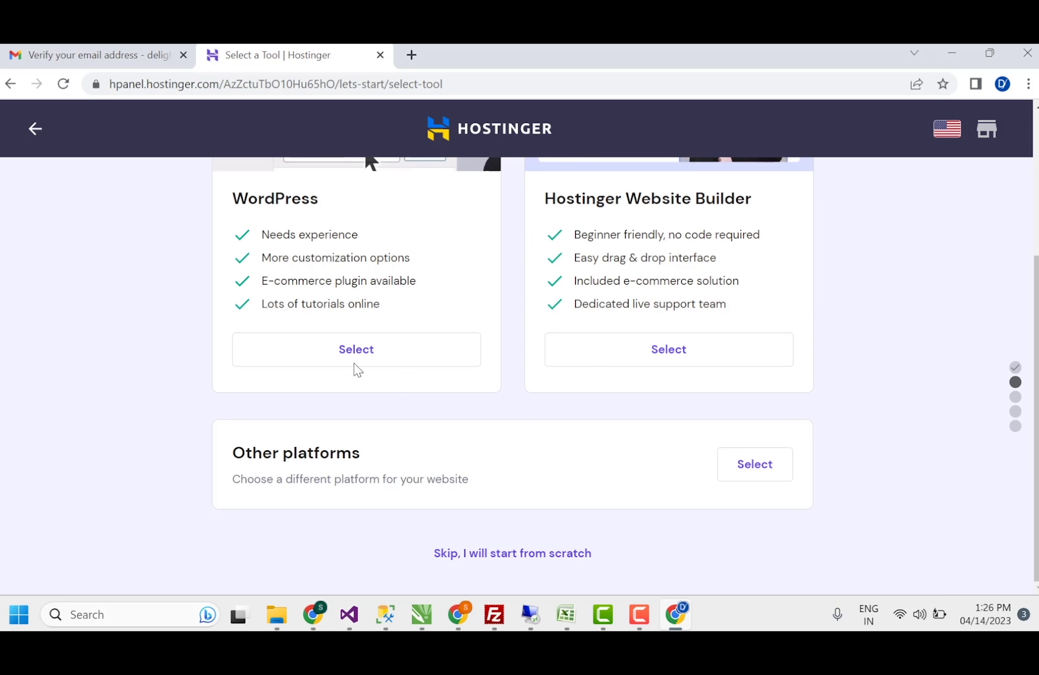
Step: Pick WordPress as the platform and set an administrator password for the login
left_click(348, 361)
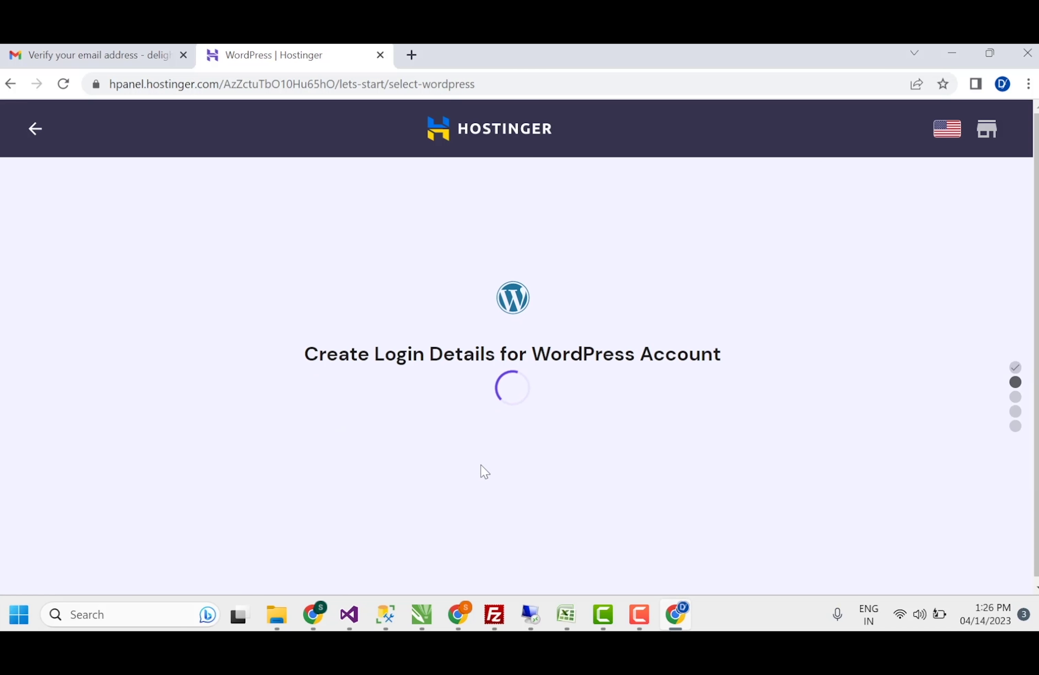
scroll(366, 435, "down", 3)
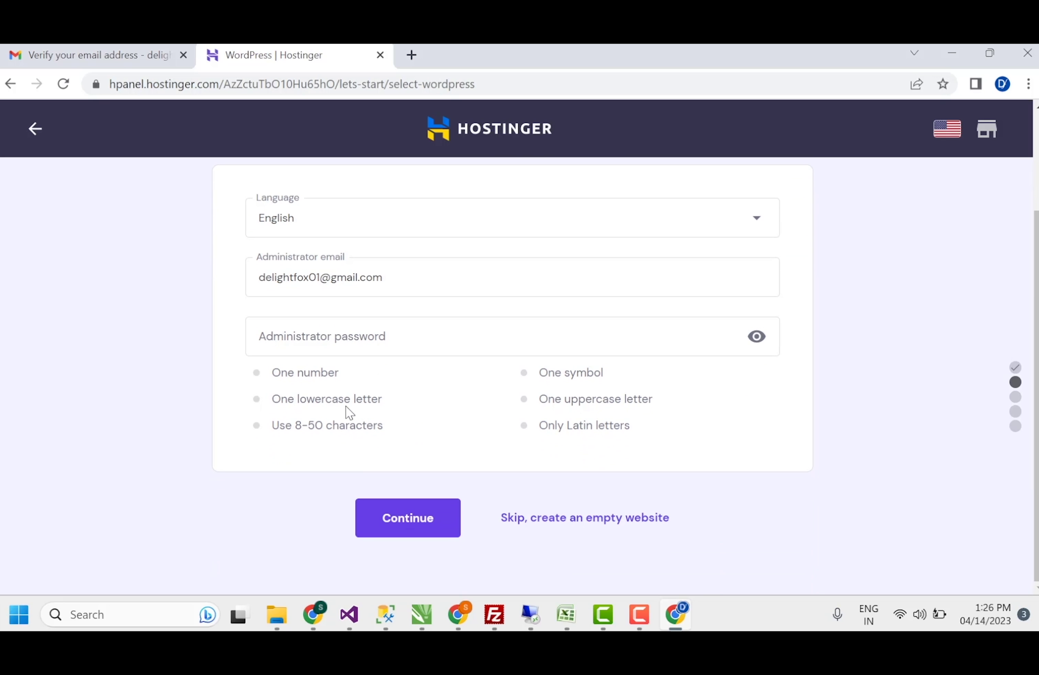
left_click(307, 340)
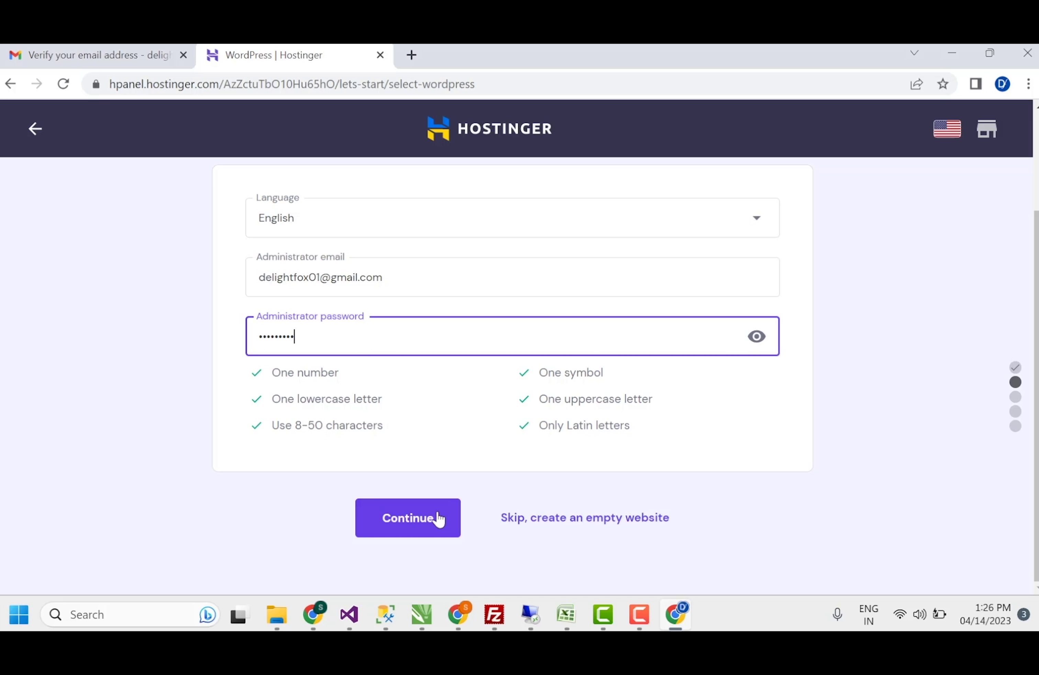
left_click(386, 523)
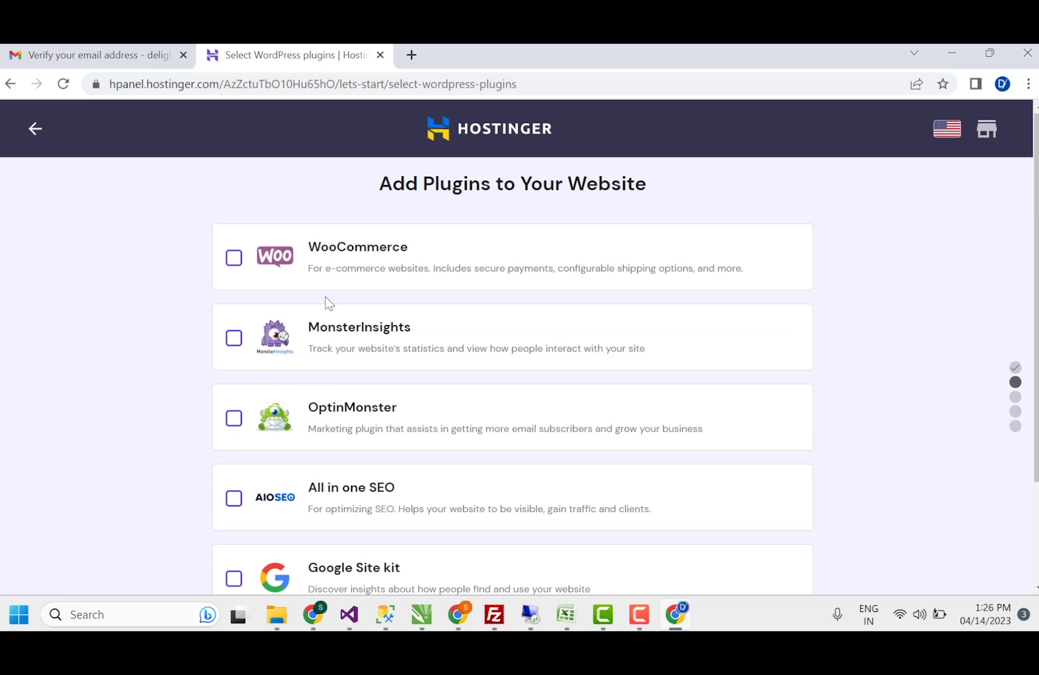
Step: Continue without adding any plugins and pick the Newsment template
scroll(360, 405, "down", 3)
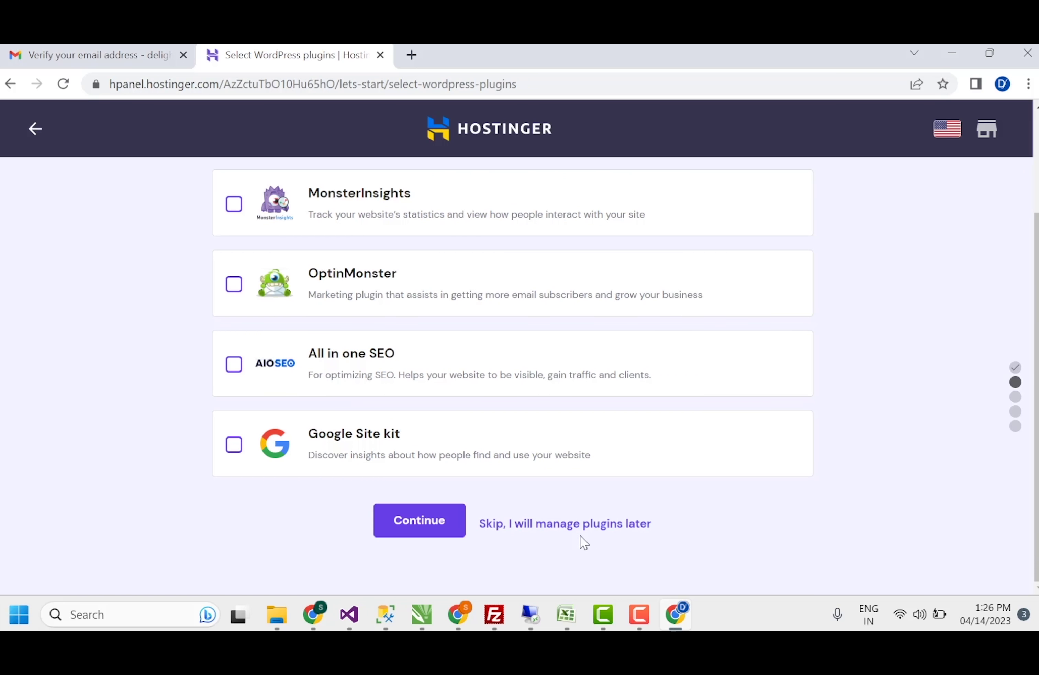
left_click(434, 517)
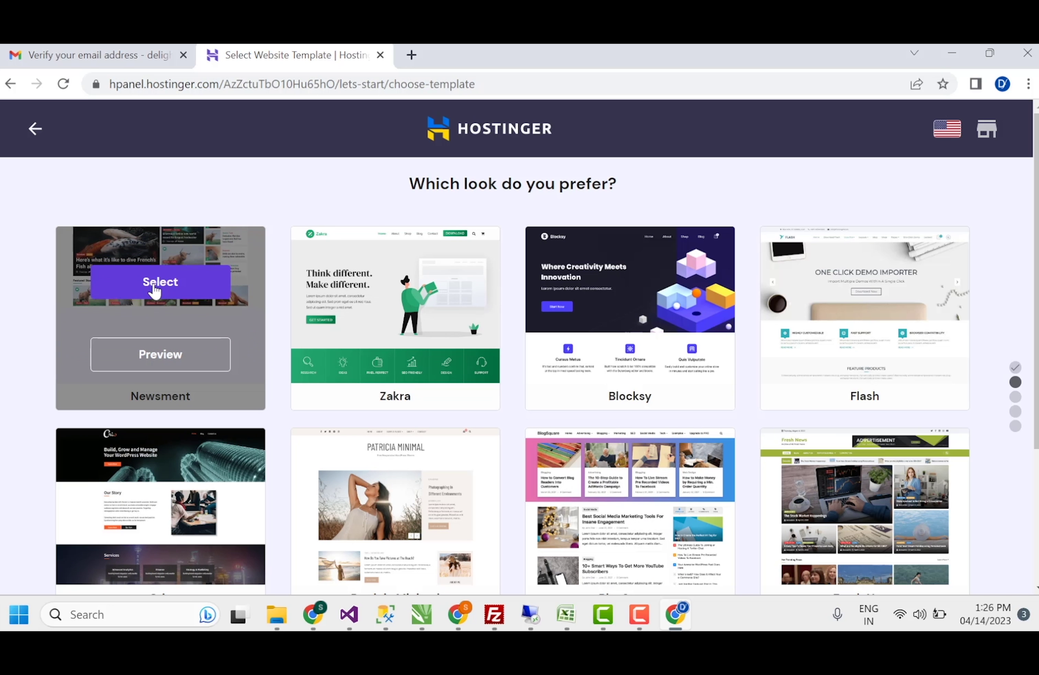
left_click(155, 290)
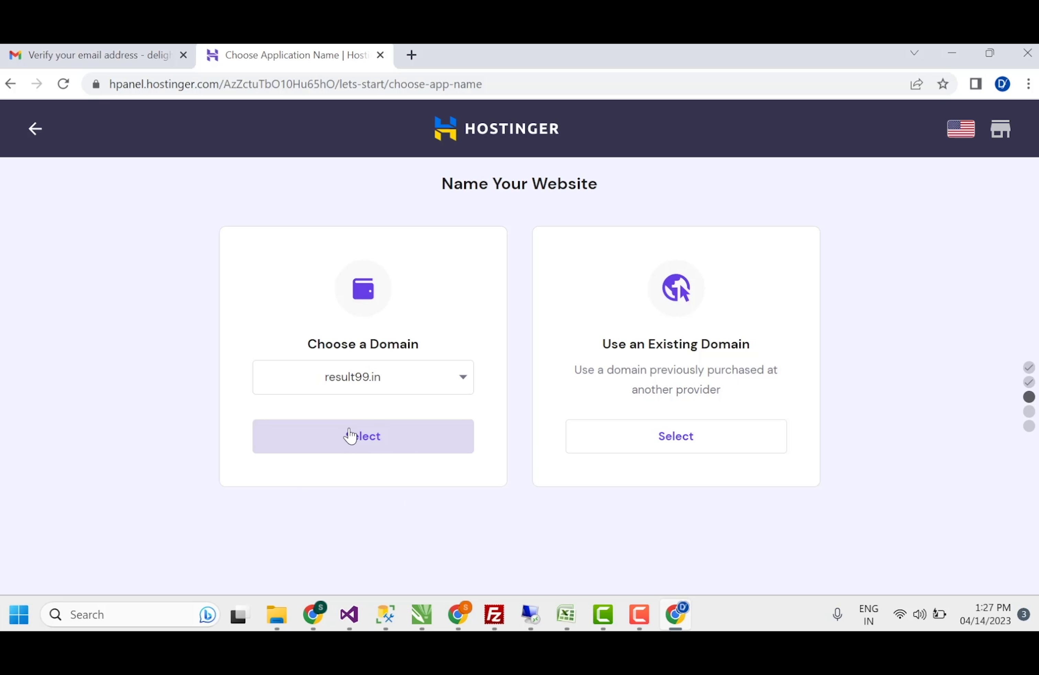
Step: Use result99.in as the domain and keep the server location at Asia (India)
left_click(349, 436)
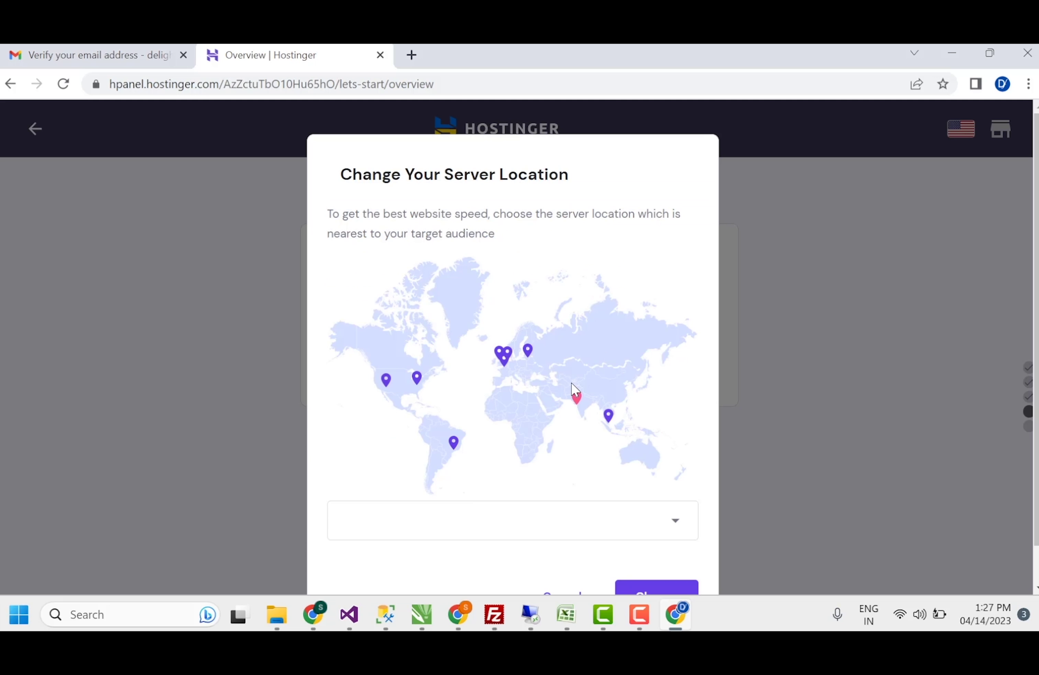
scroll(670, 372, "down", 1)
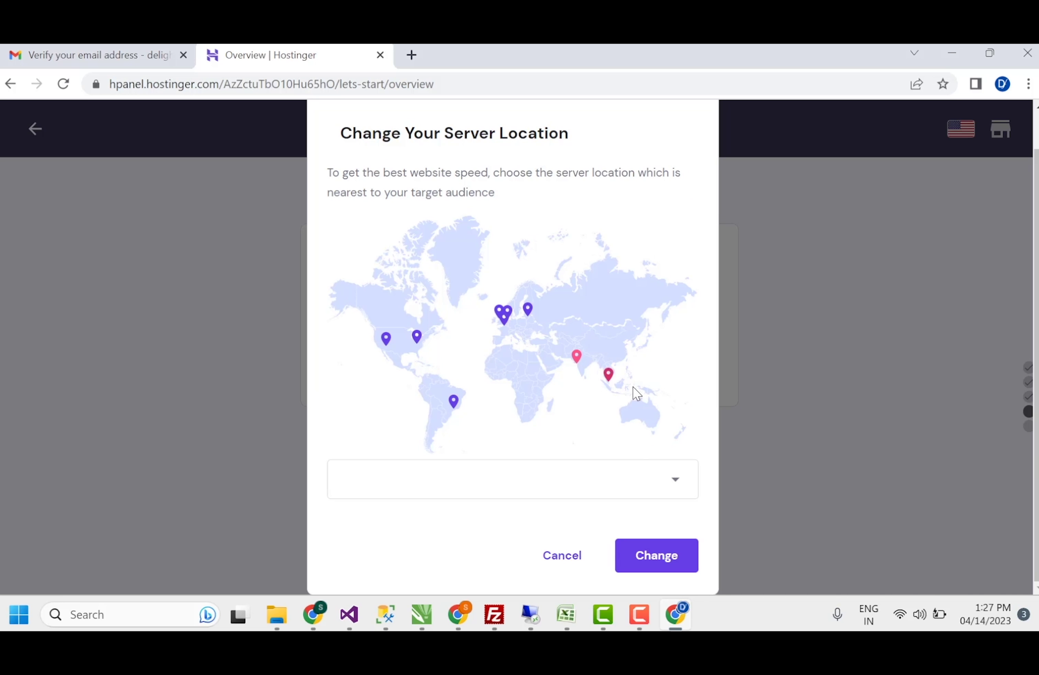
left_click(636, 474)
scroll(543, 504, "down", 5)
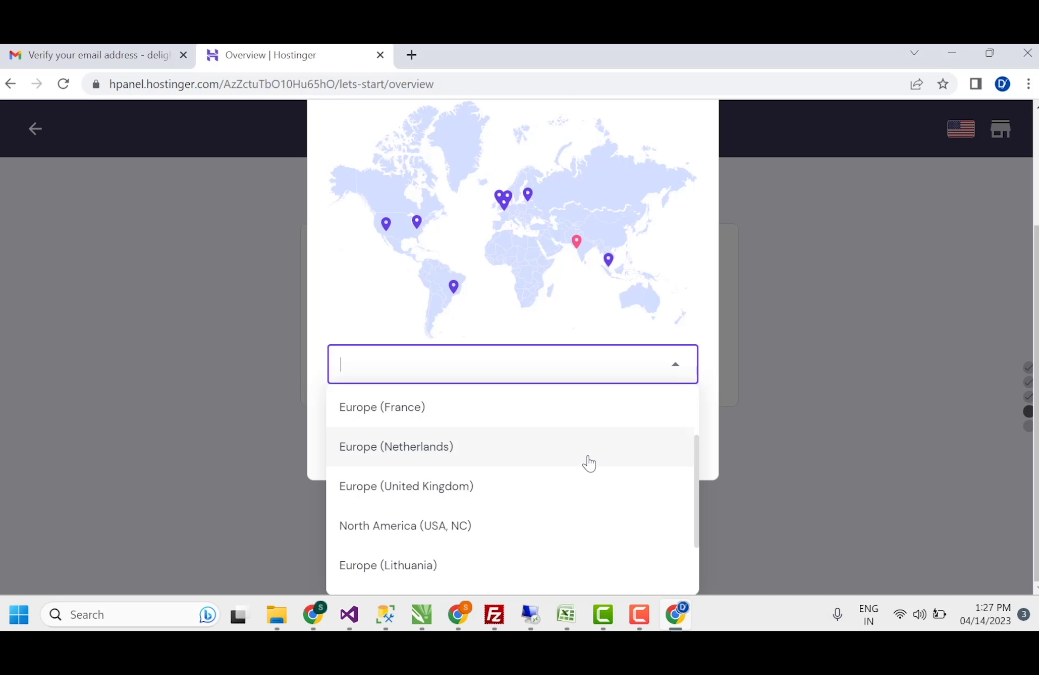
left_click(593, 301)
left_click(550, 556)
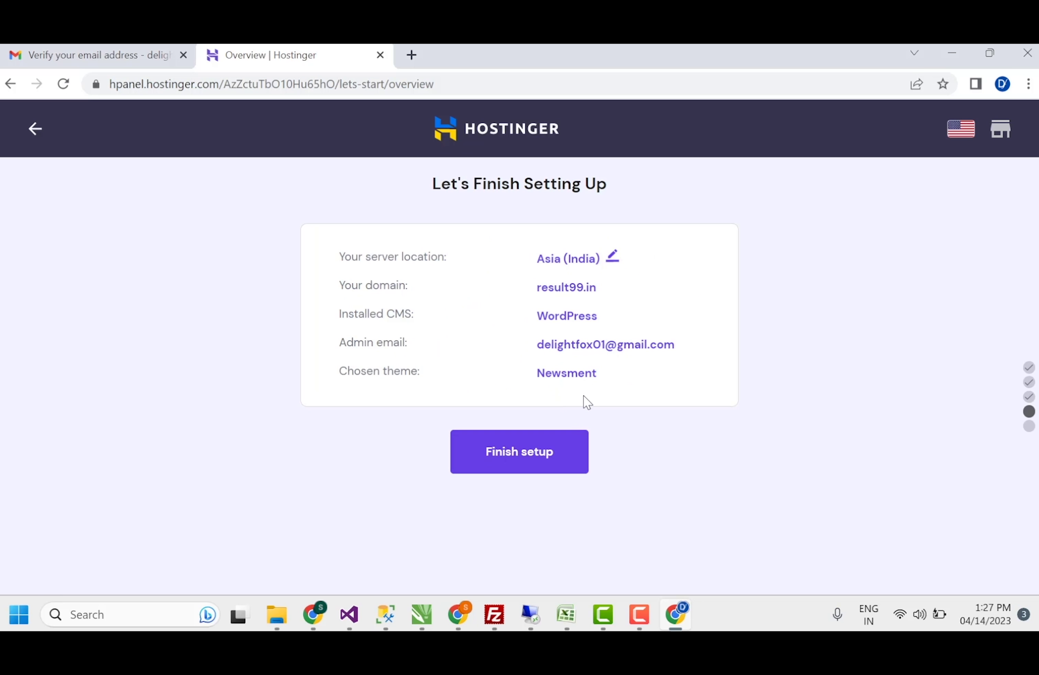
Step: Finish the website setup and open the result99.in hosting control panel
left_click(506, 455)
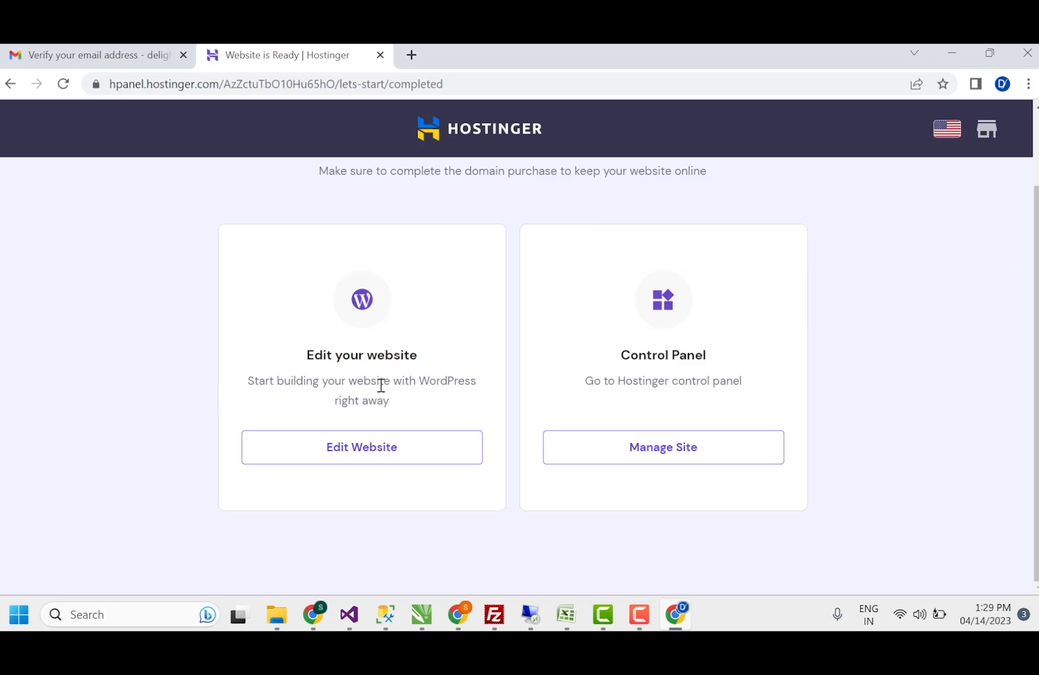
left_click(371, 446)
left_click(639, 457)
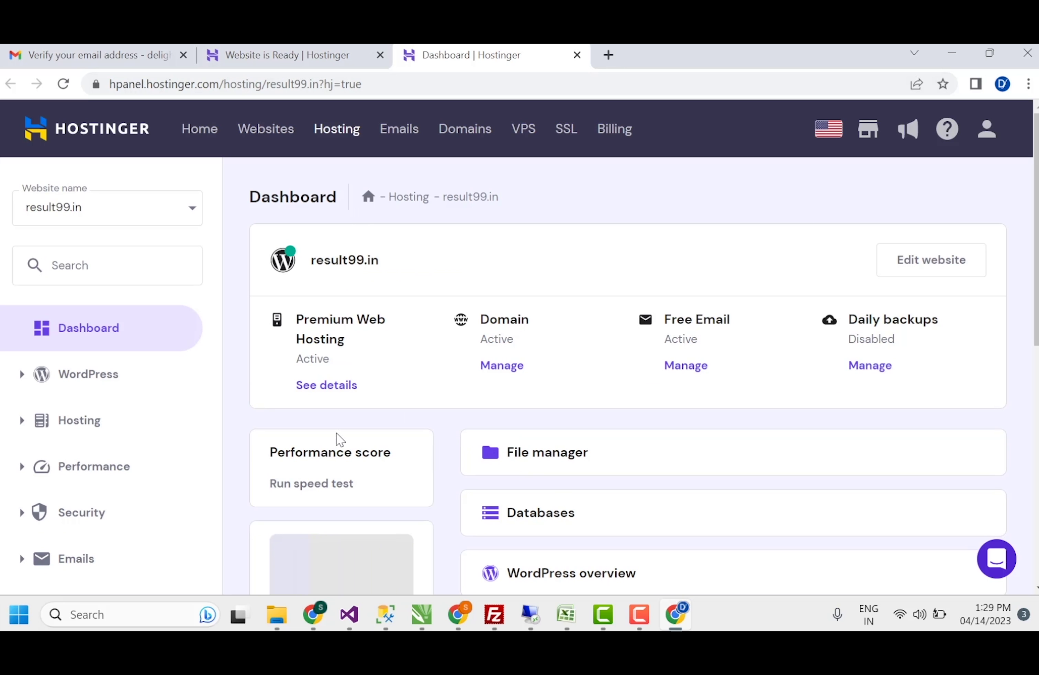
Step: Open the File Manager, then close the extra File Browser redirect tab
scroll(592, 536, "down", 7)
scroll(593, 535, "up", 6)
scroll(593, 536, "down", 6)
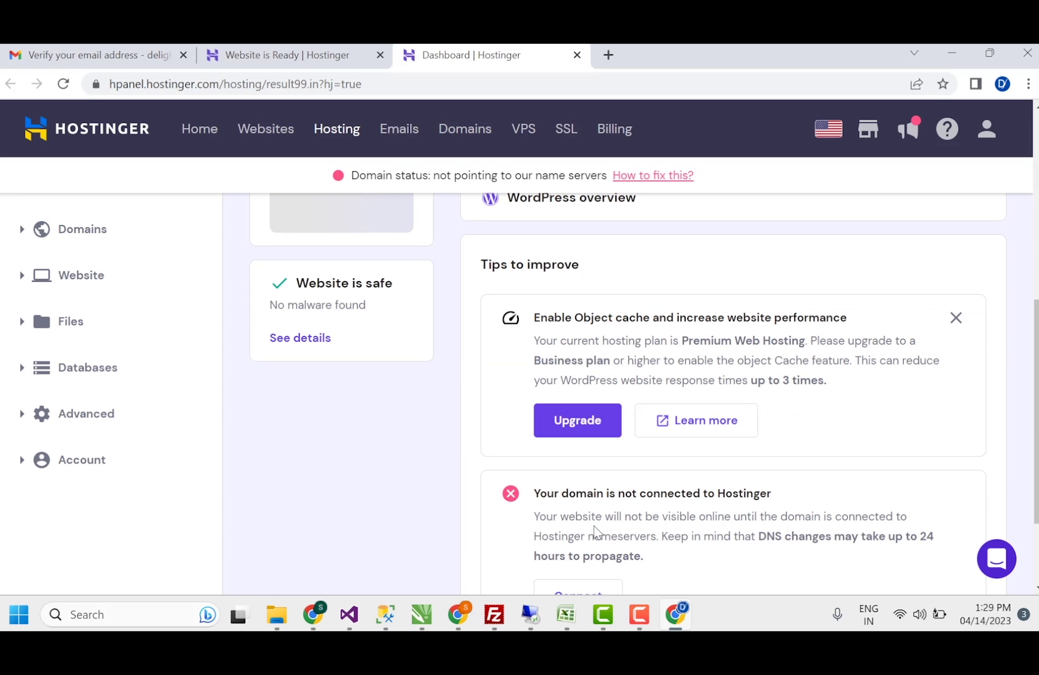
scroll(596, 531, "up", 4)
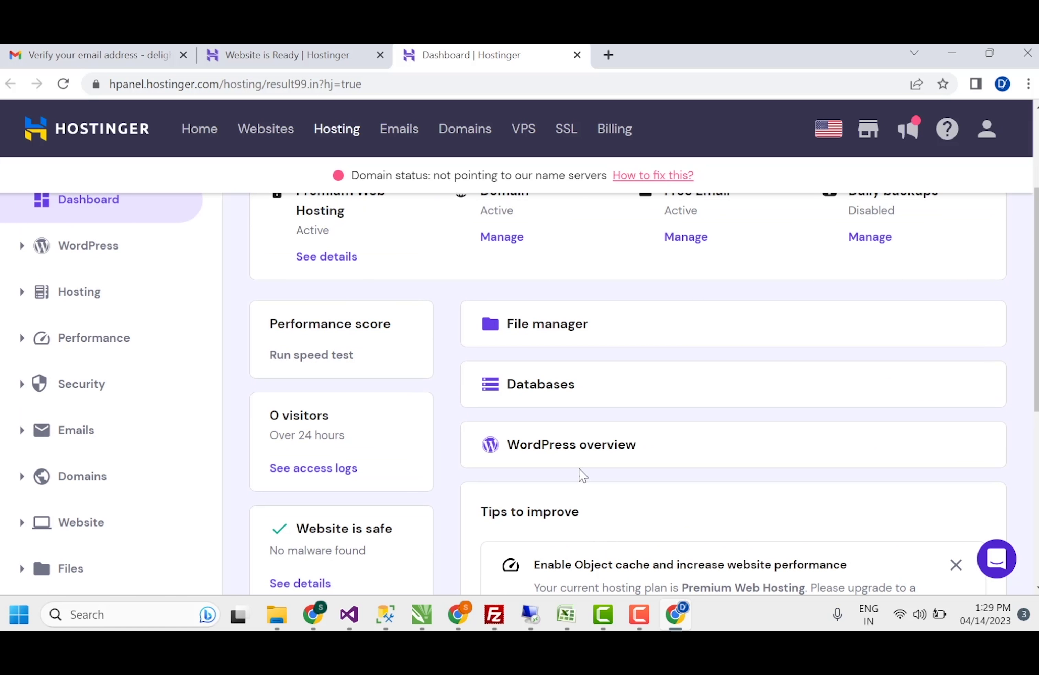
scroll(560, 431, "up", 3)
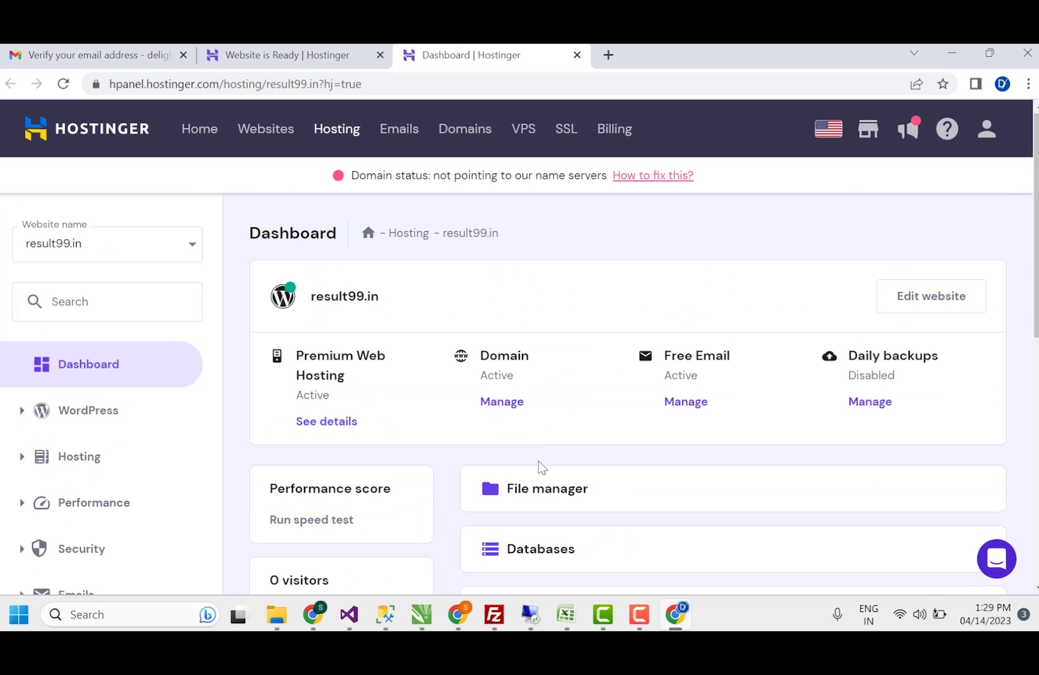
left_click(556, 487)
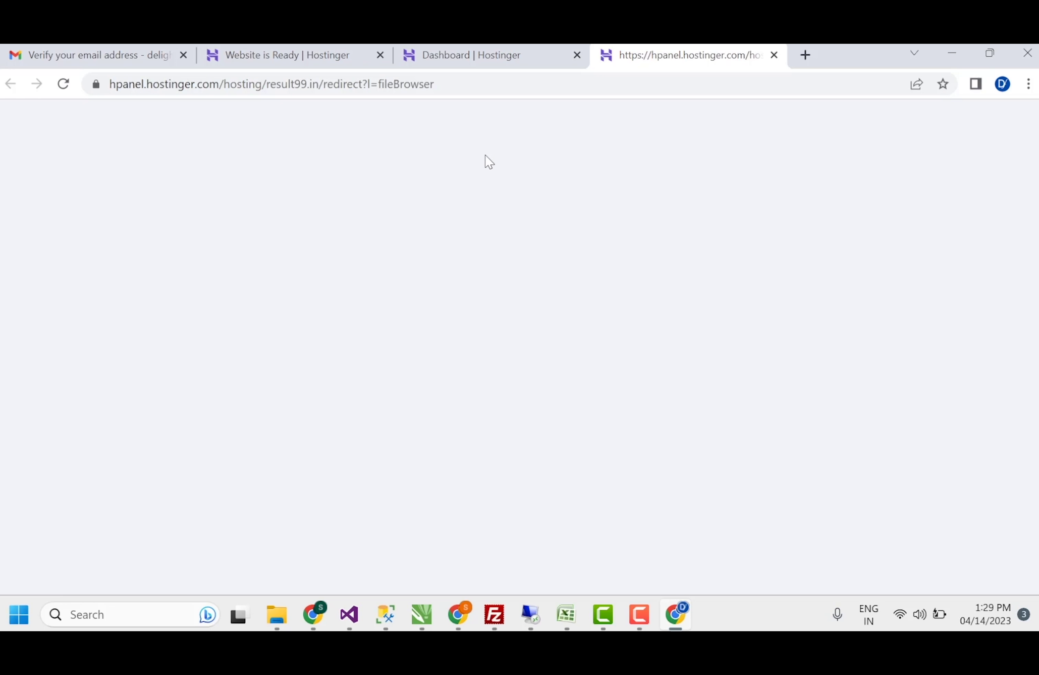
left_click(504, 55)
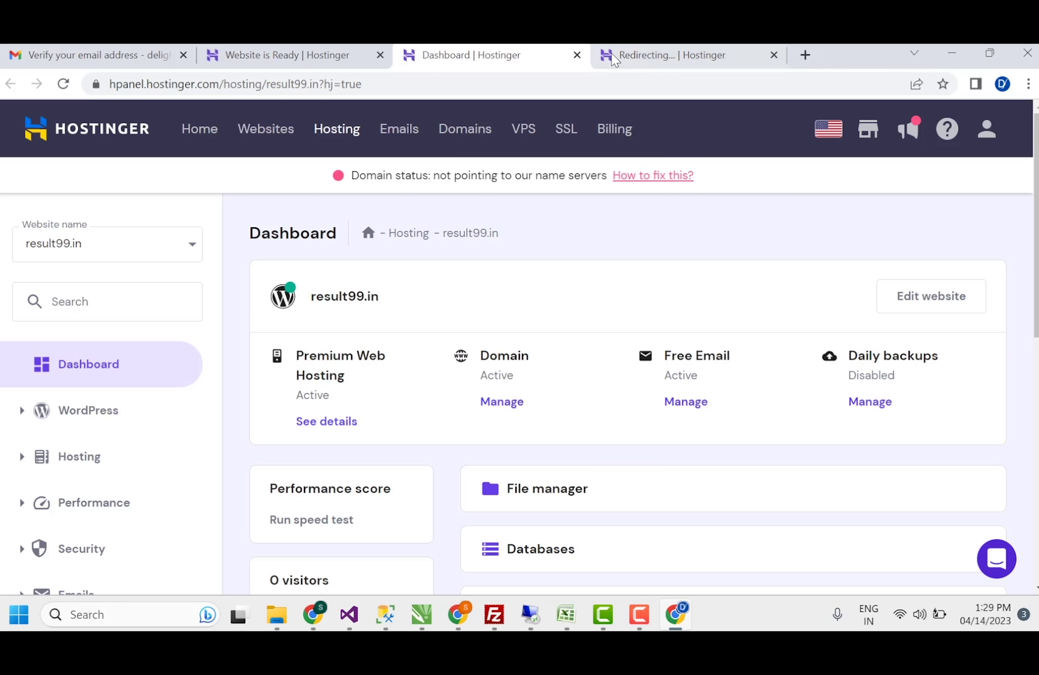
left_click(669, 57)
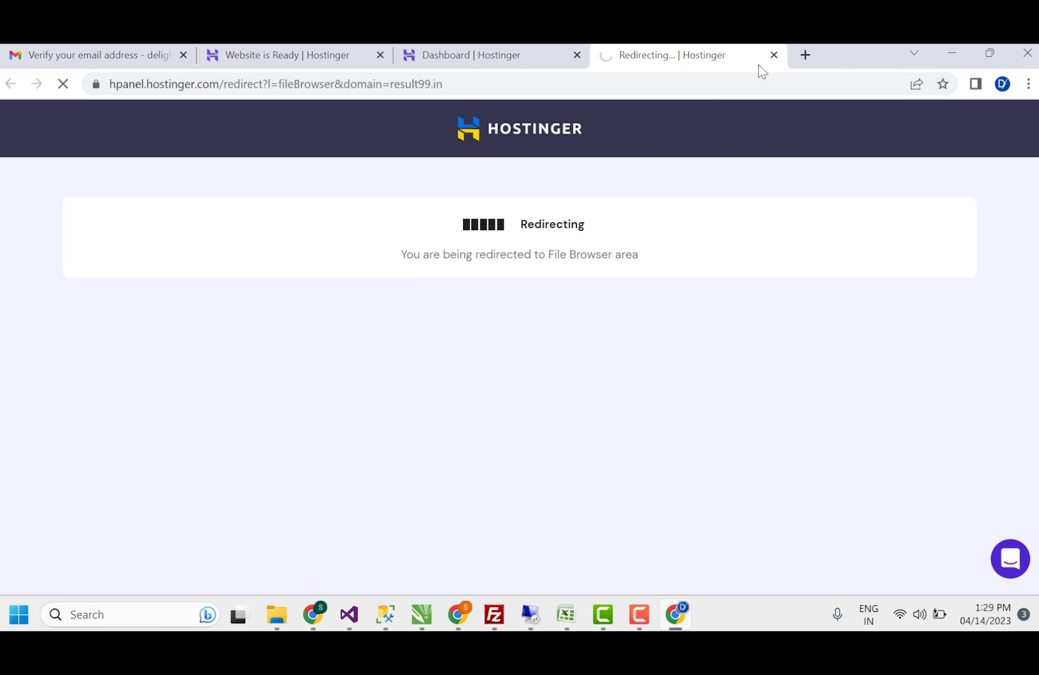
left_click(773, 55)
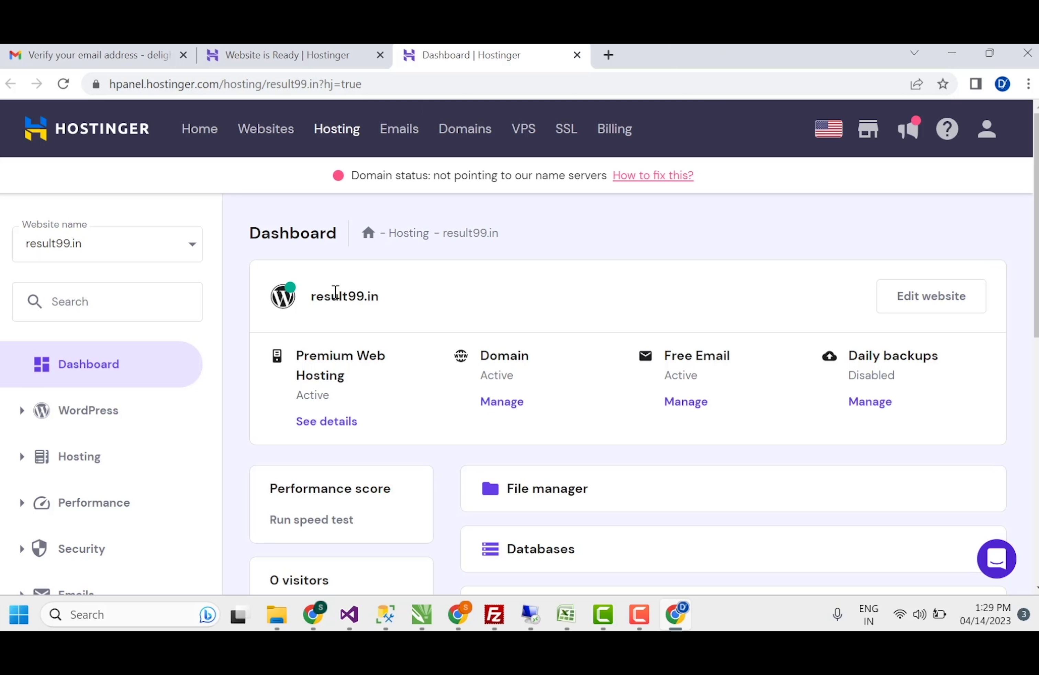
Step: Select the domain result99.in and search it via the context menu to reach the site
double_click(335, 295)
triple_click(336, 294)
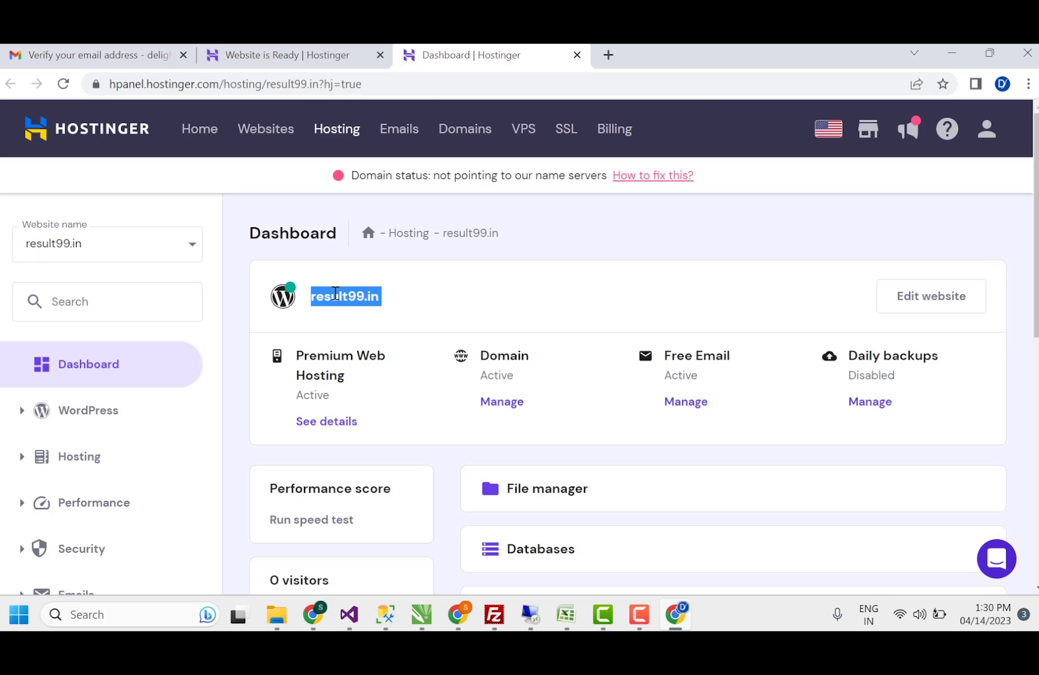
right_click(336, 295)
left_click(392, 353)
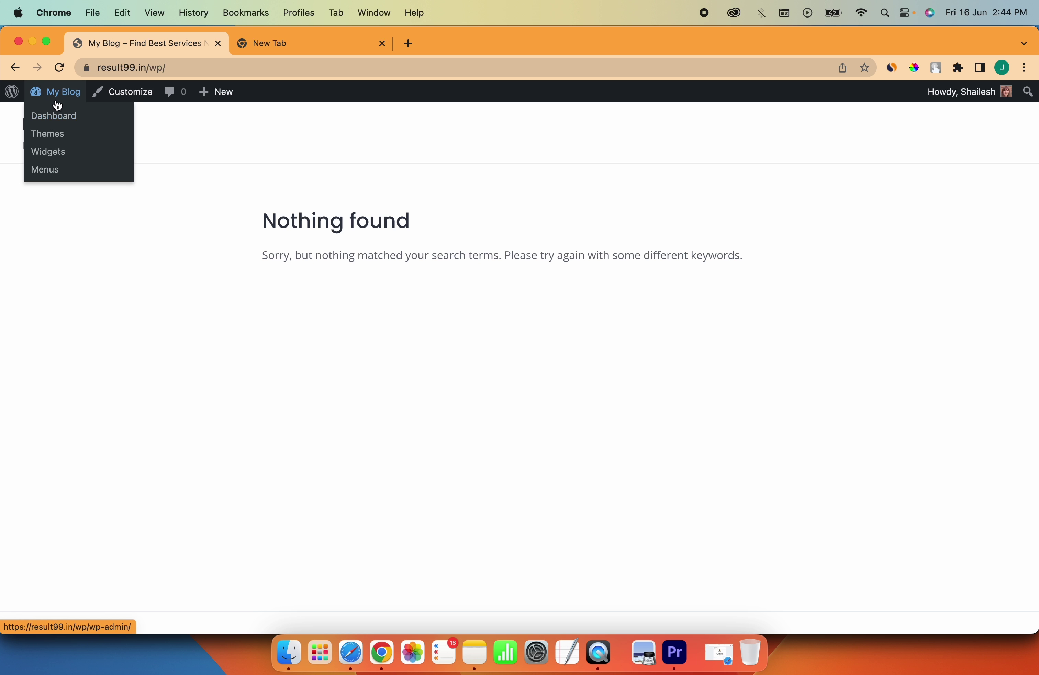
Step: Search 'Hivepress' under Plugins > Add New and install the HivePress plugin
left_click(66, 116)
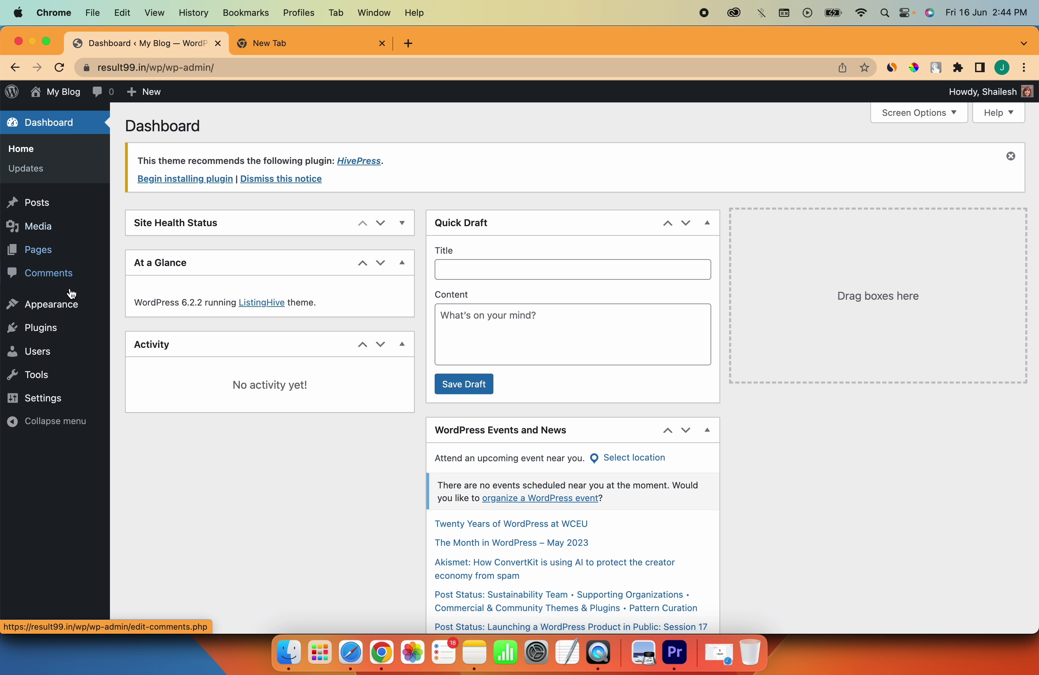
mouse_move(68, 328)
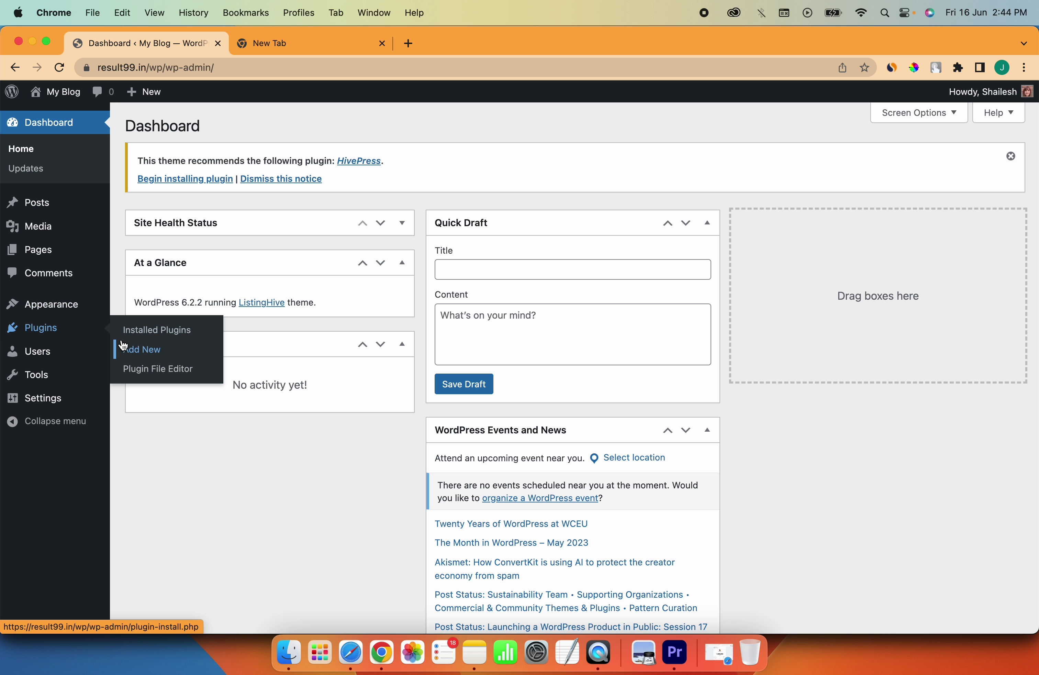
left_click(131, 354)
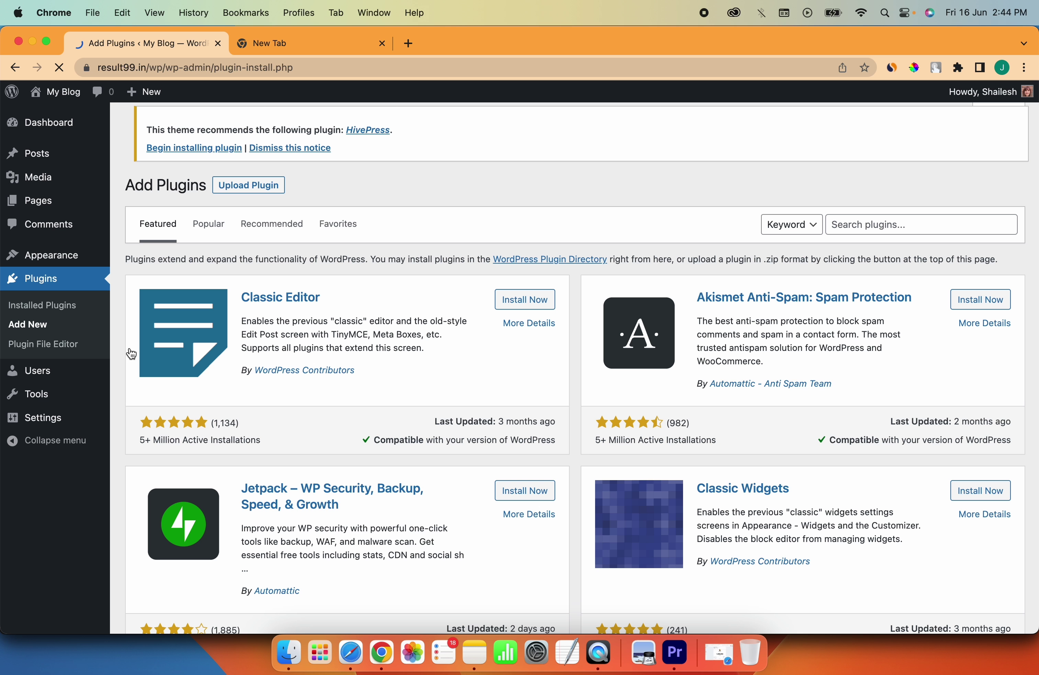
left_click(868, 223)
type("Hi")
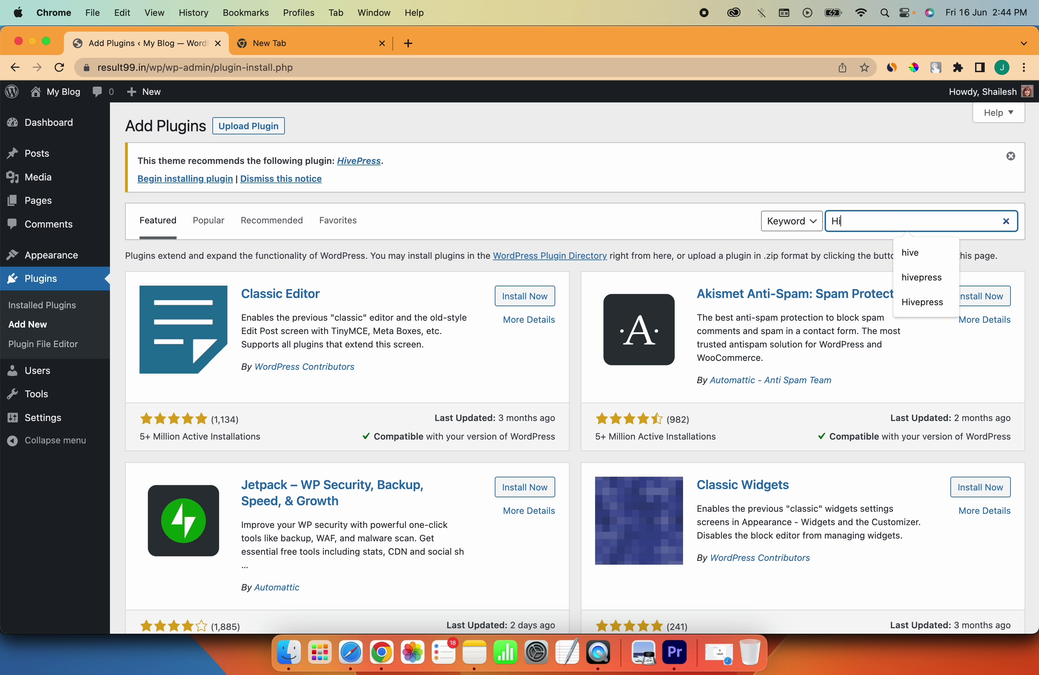
type("vepress")
key("Return")
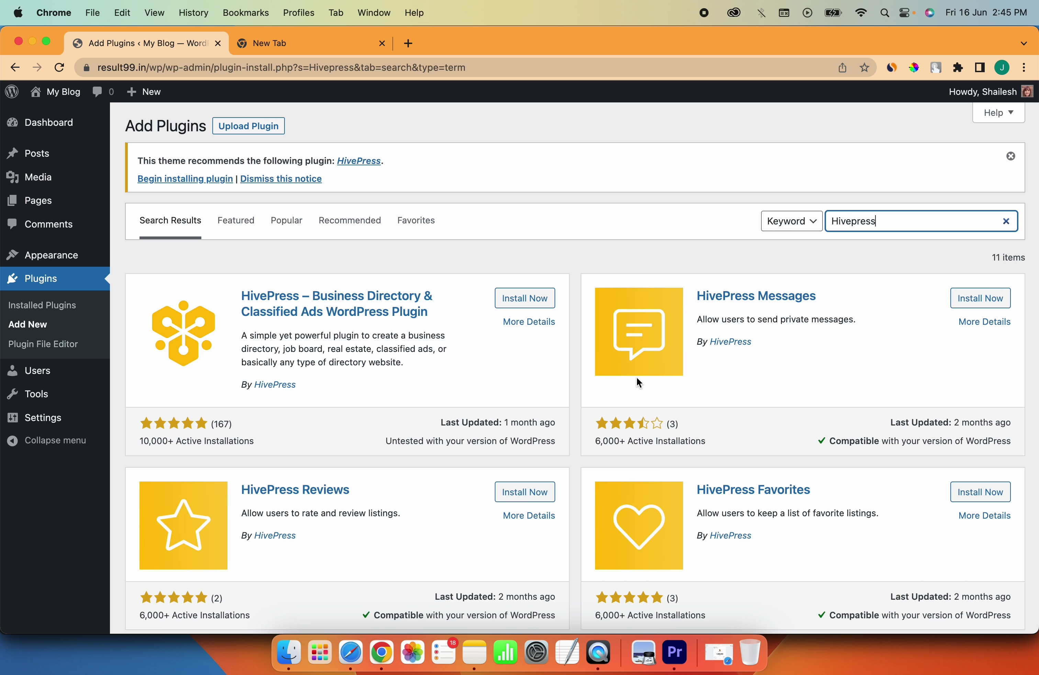
left_click(526, 300)
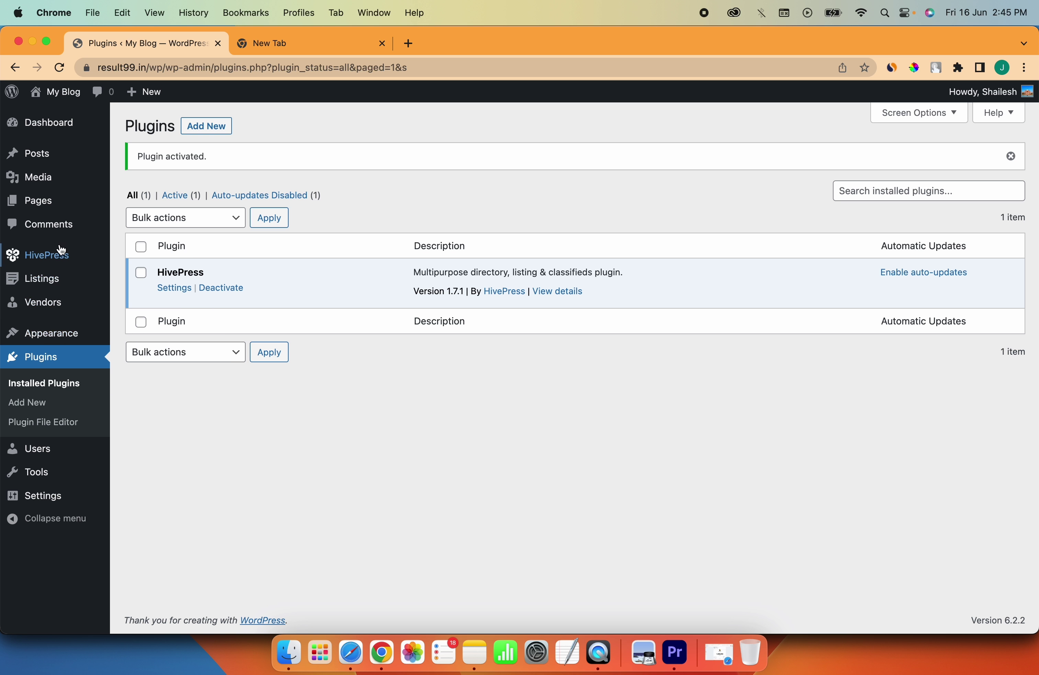
Step: Review the HivePress Settings Integrations tab, then go to HivePress > Extensions
mouse_move(60, 252)
mouse_move(59, 298)
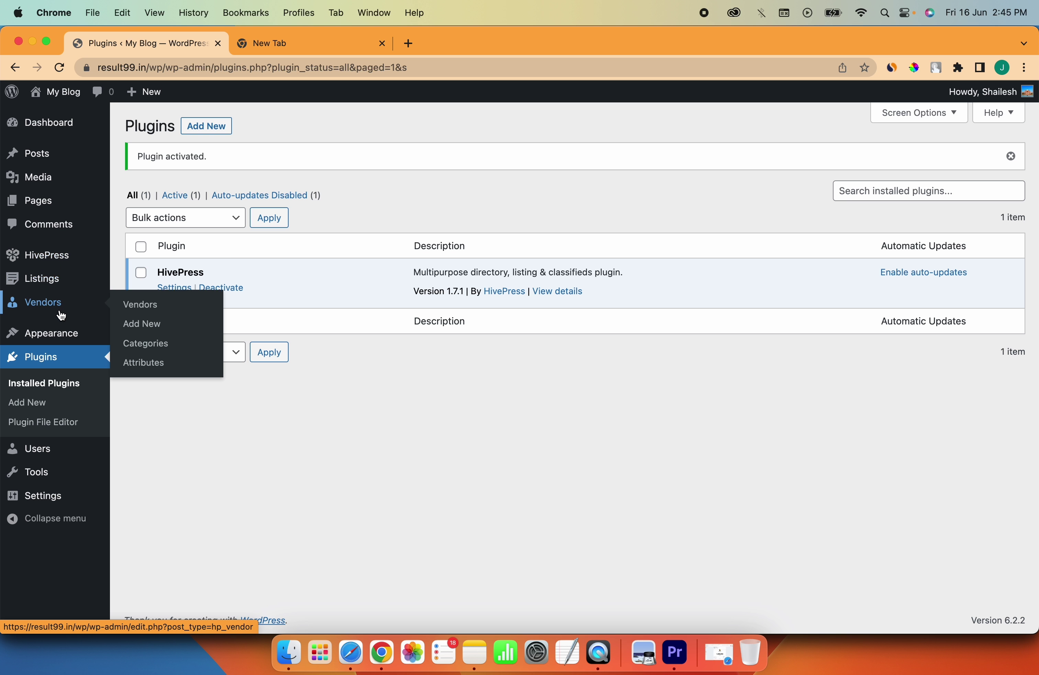
left_click(60, 266)
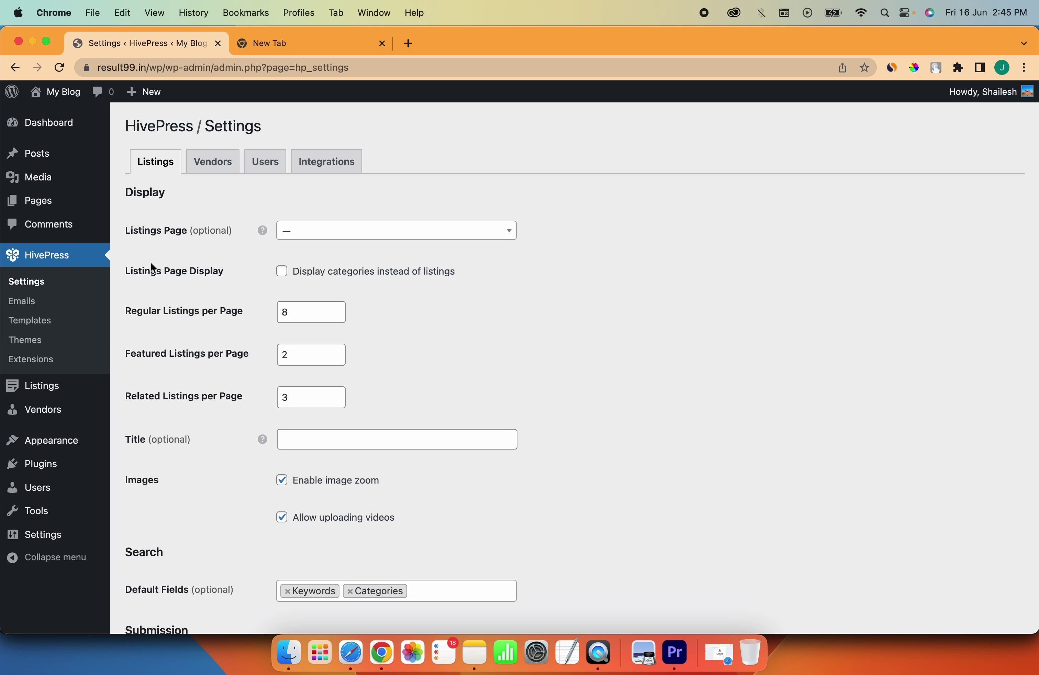
scroll(124, 434, "down", 10)
scroll(126, 435, "up", 10)
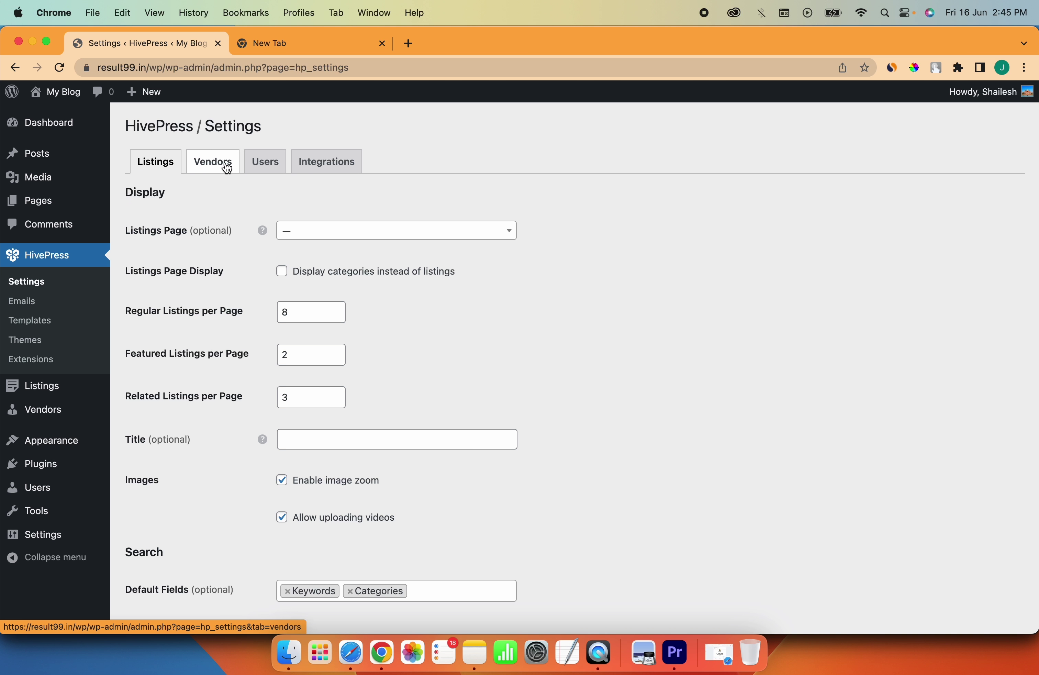
left_click(312, 172)
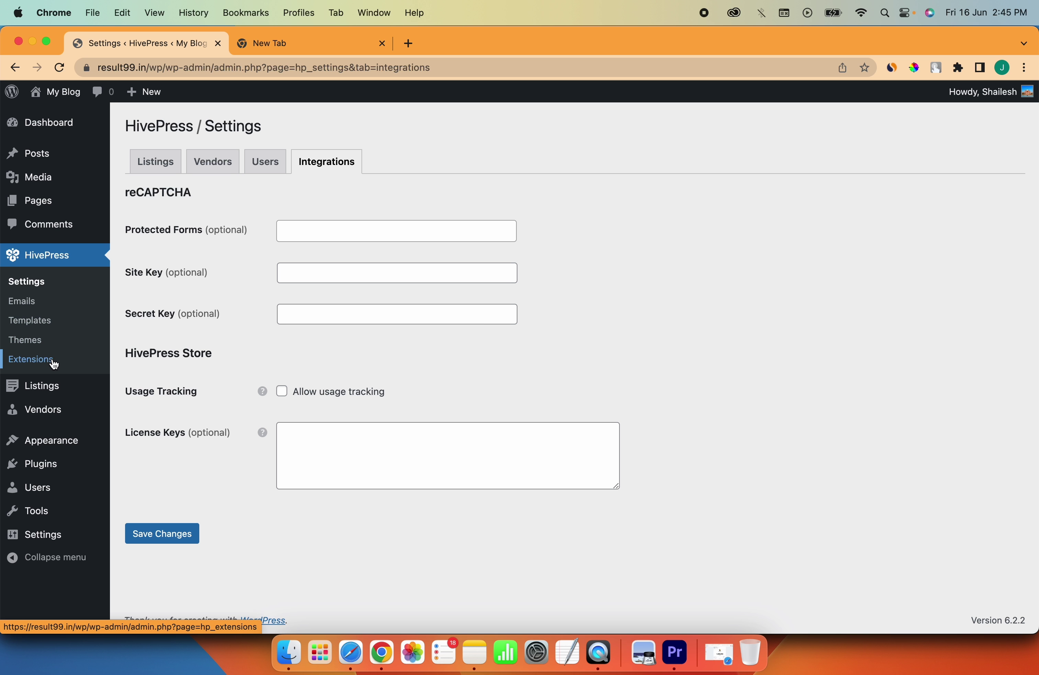
left_click(54, 363)
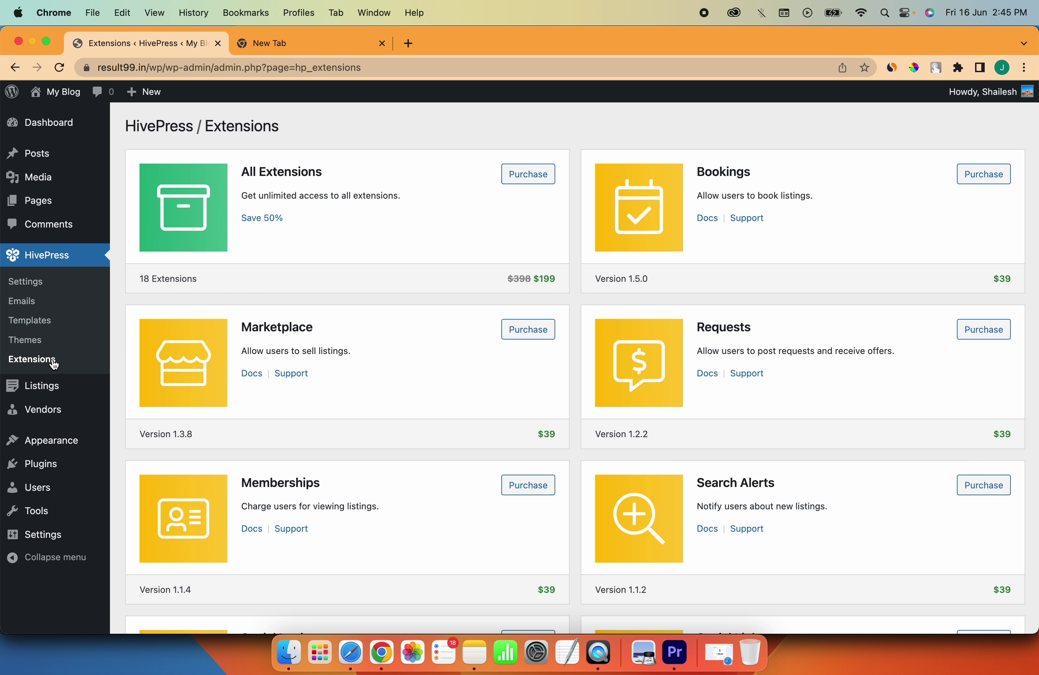
Step: Scroll the HivePress Extensions catalogue to find free add-ons like Favorites, Geolocation and Reviews
scroll(279, 417, "down", 2)
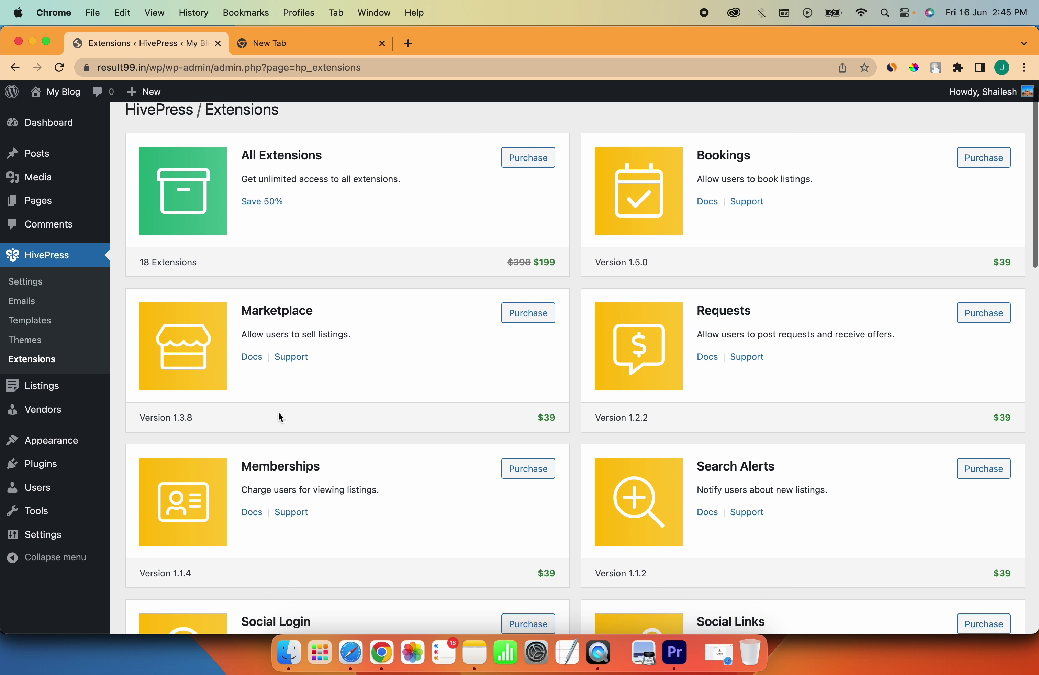
scroll(280, 417, "up", 2)
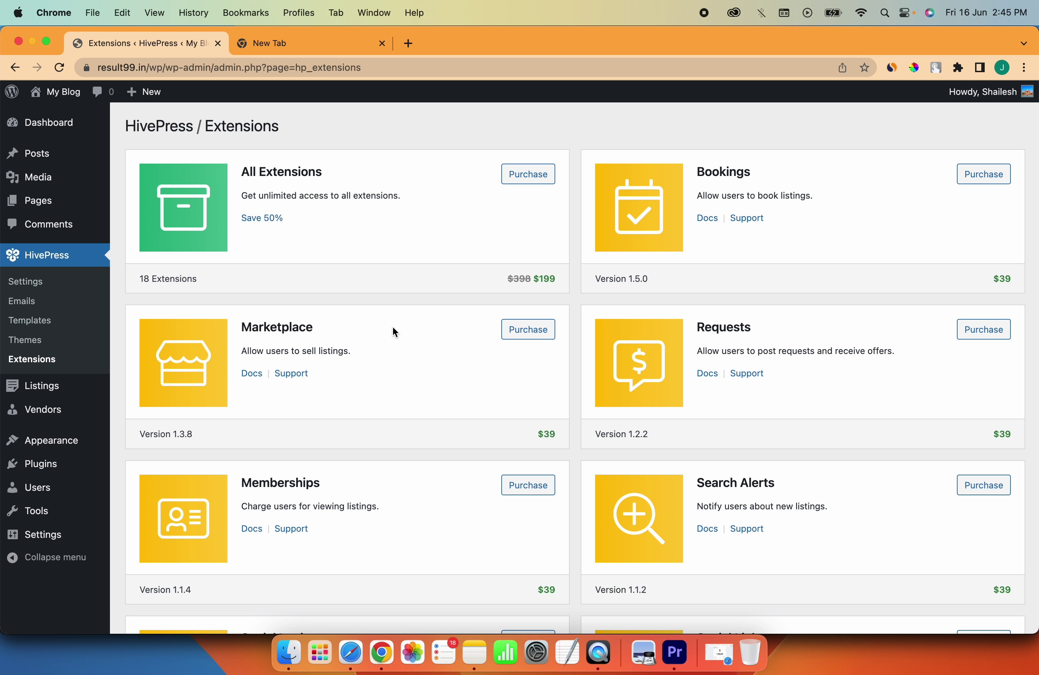
scroll(393, 327, "down", 15)
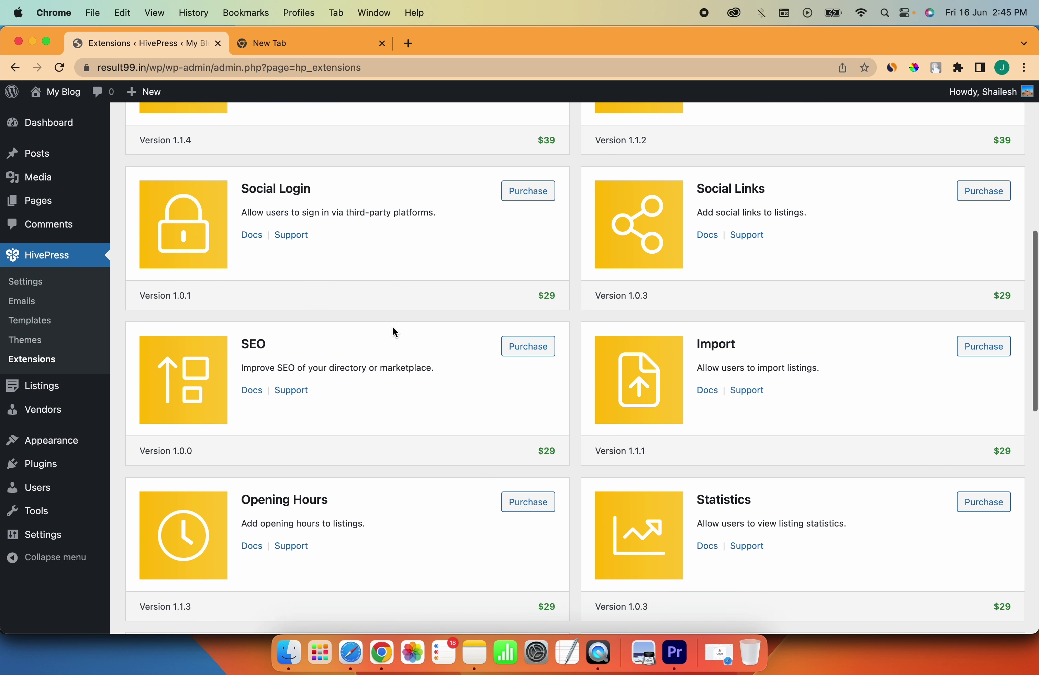
scroll(393, 328, "up", 15)
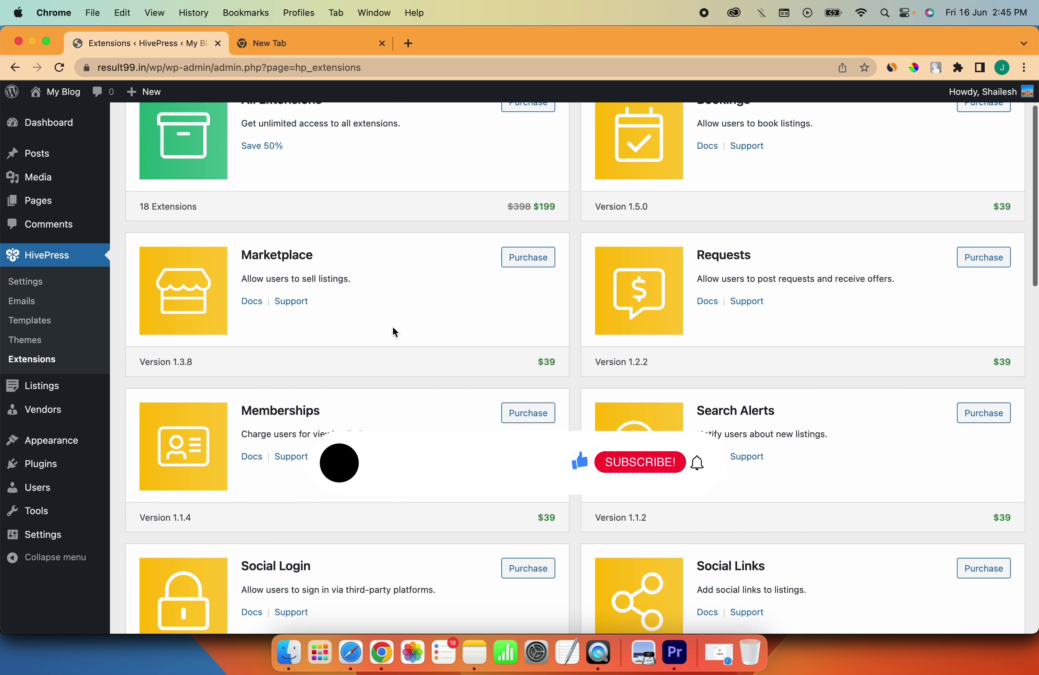
scroll(394, 327, "up", 2)
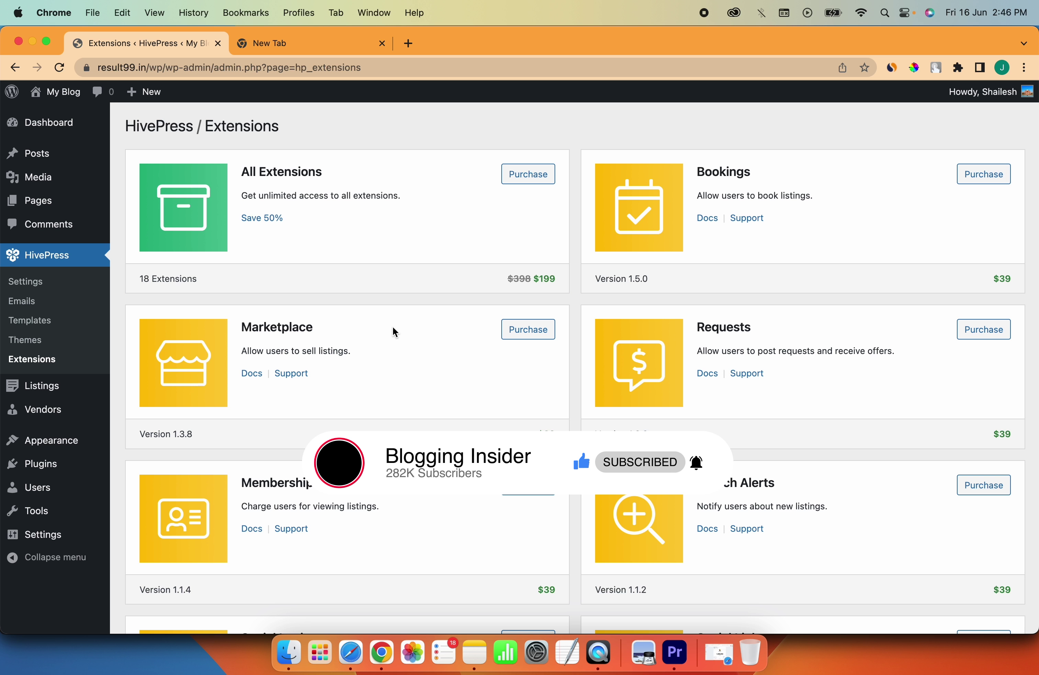
scroll(674, 336, "down", 3)
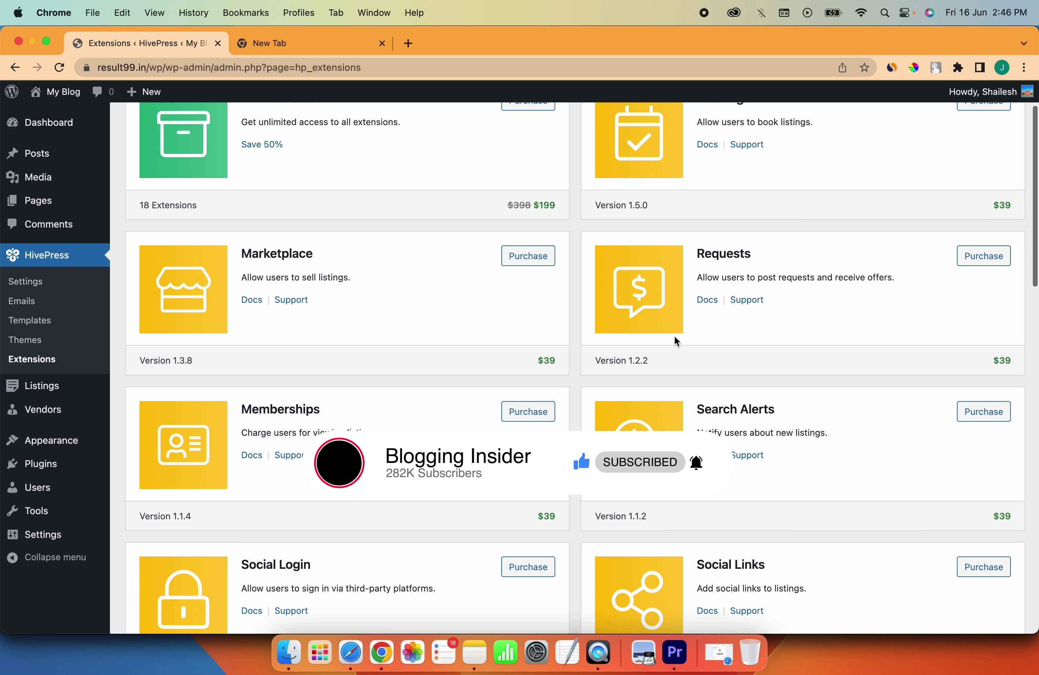
scroll(686, 308, "up", 3)
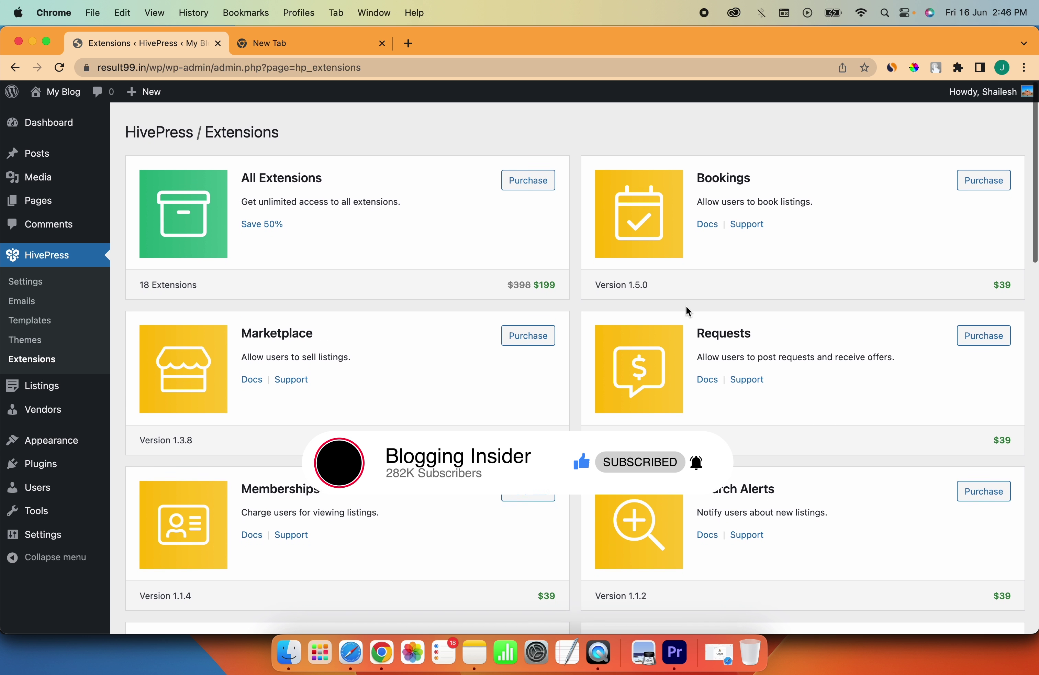
scroll(733, 301, "down", 4)
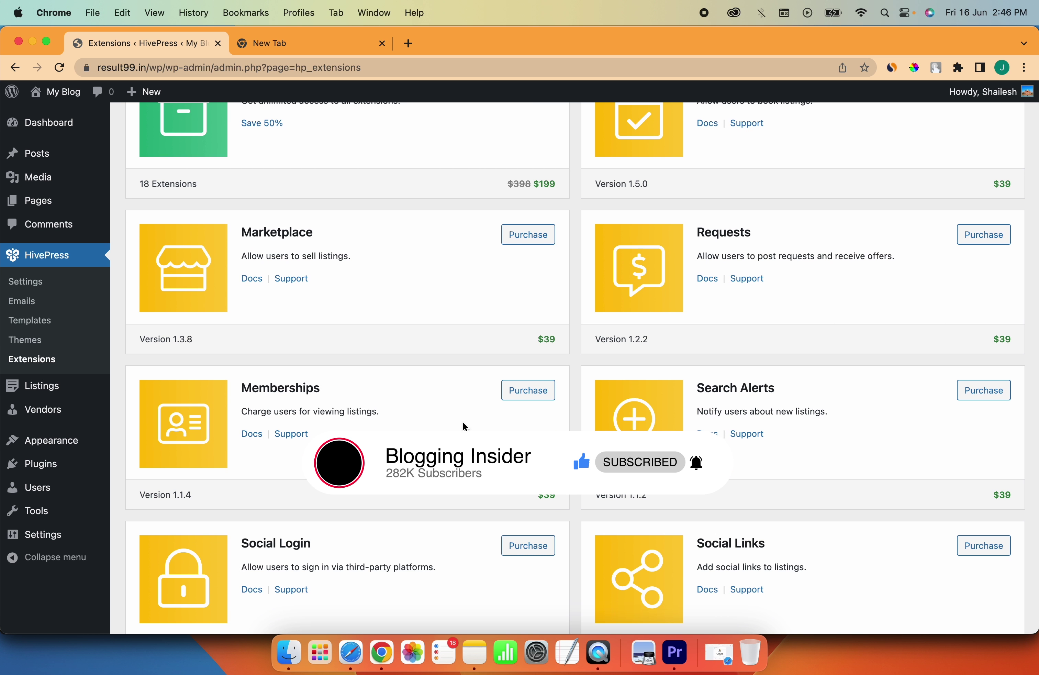
scroll(464, 425, "down", 10)
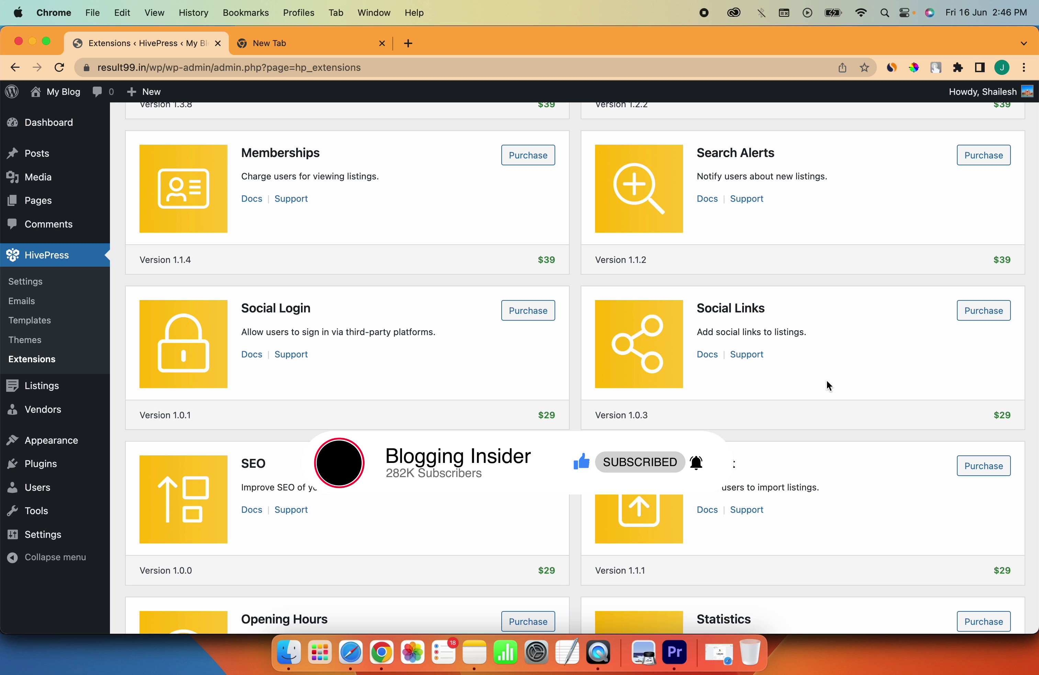
scroll(828, 383, "down", 7)
scroll(828, 385, "down", 6)
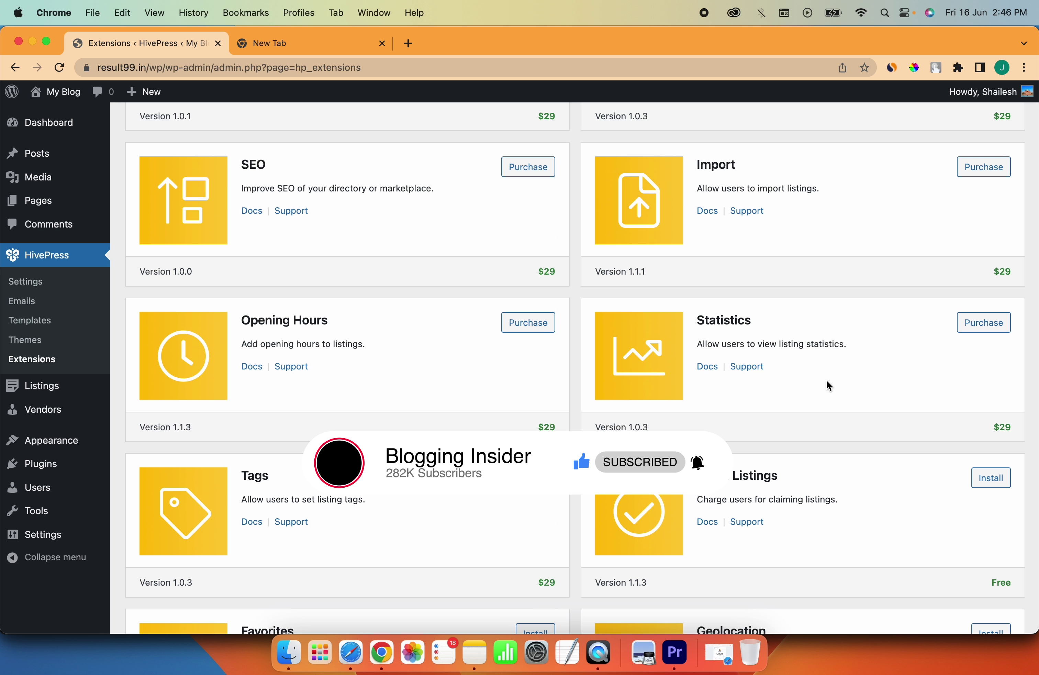
scroll(827, 385, "down", 5)
scroll(827, 380, "down", 15)
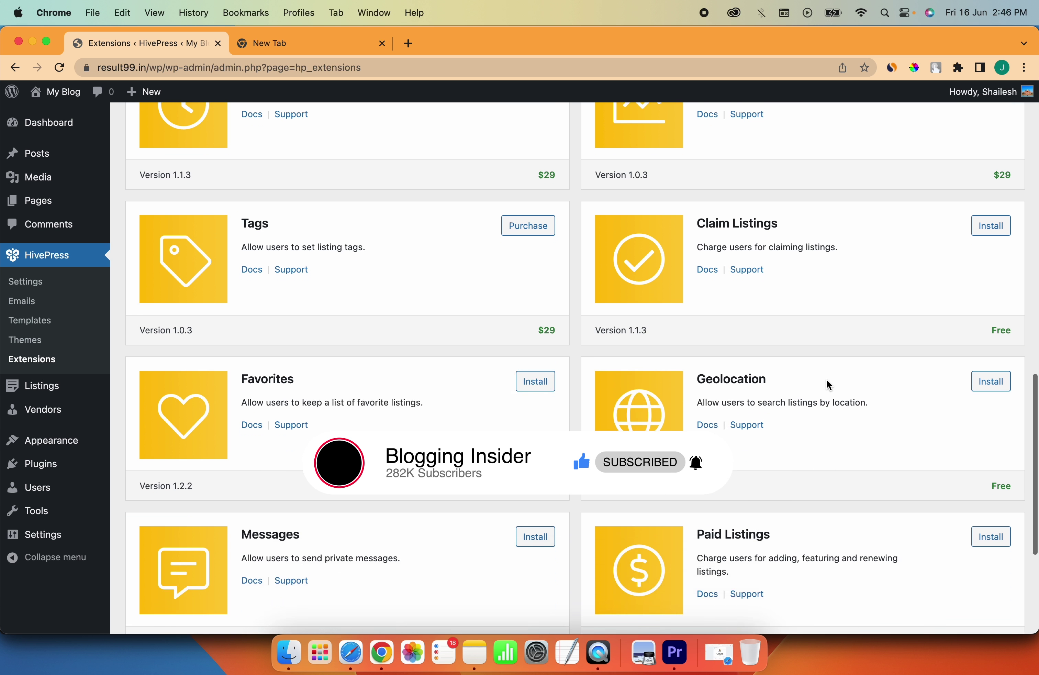
scroll(826, 379, "up", 2)
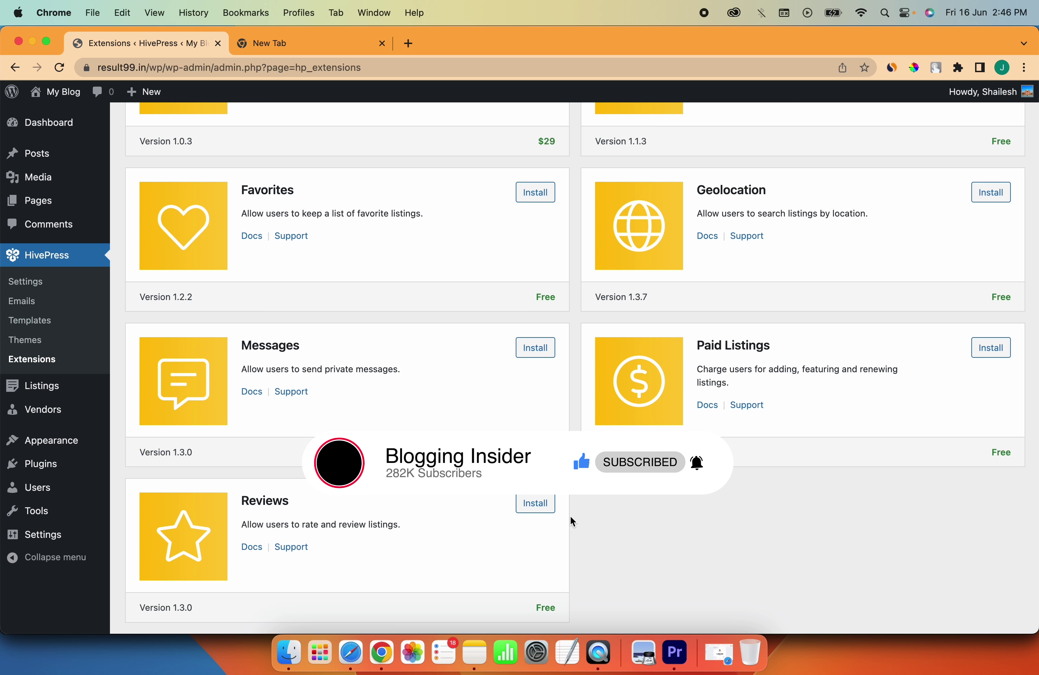
Step: Install and activate the HivePress Reviews extension
left_click(539, 504)
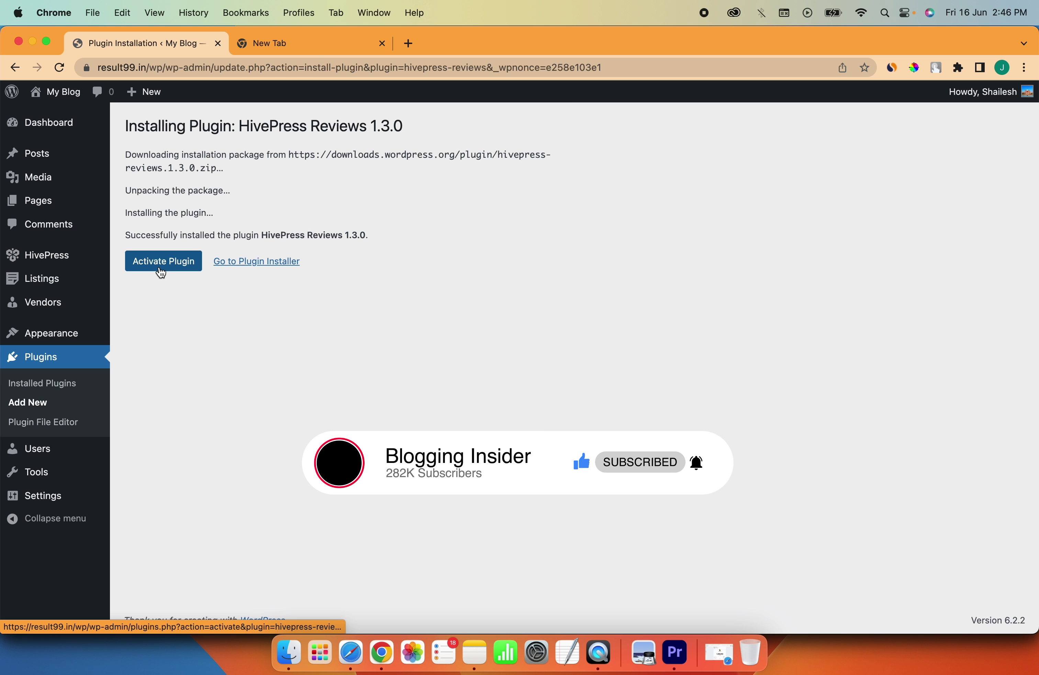
left_click(163, 271)
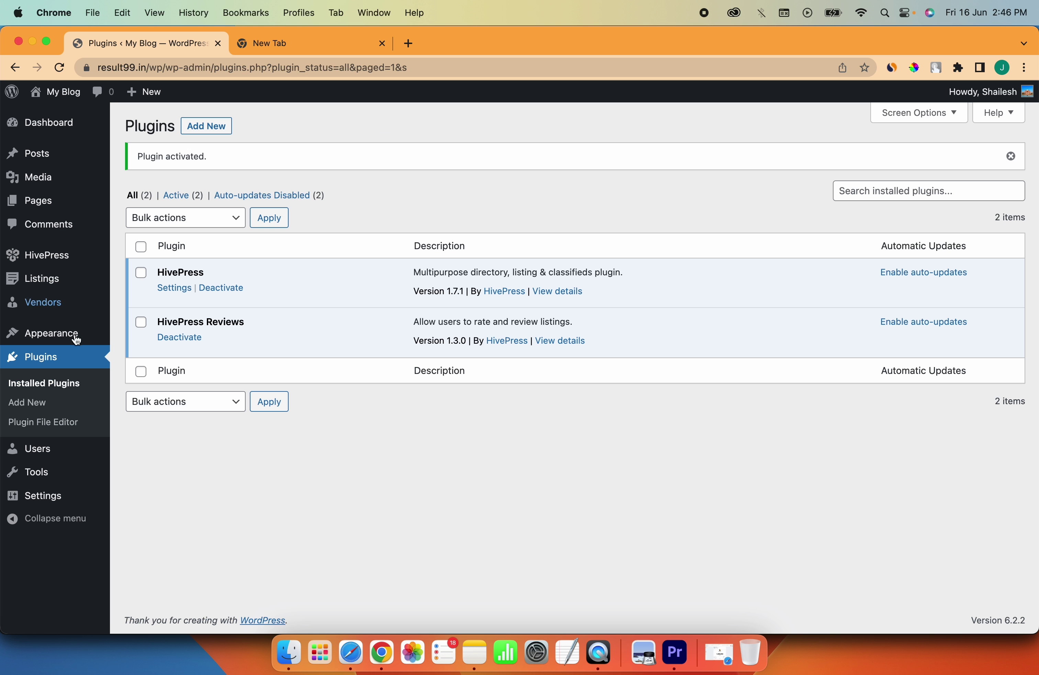
mouse_move(54, 266)
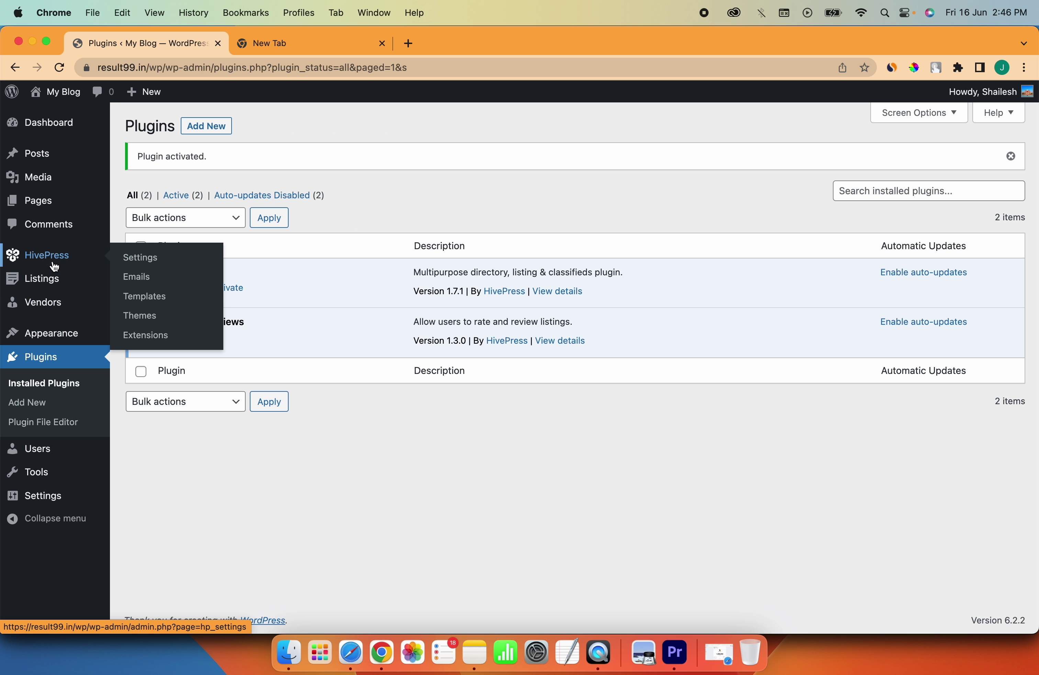
left_click(145, 335)
scroll(675, 401, "down", 15)
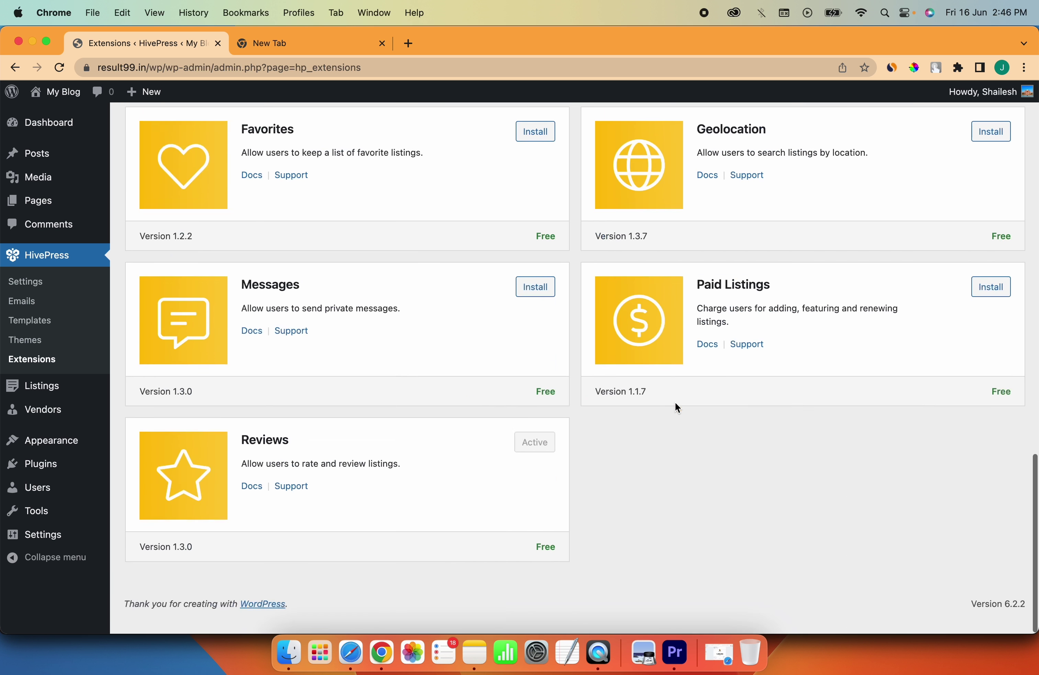
scroll(789, 272, "up", 1)
Step: Install and activate the HivePress Geolocation extension
left_click(995, 183)
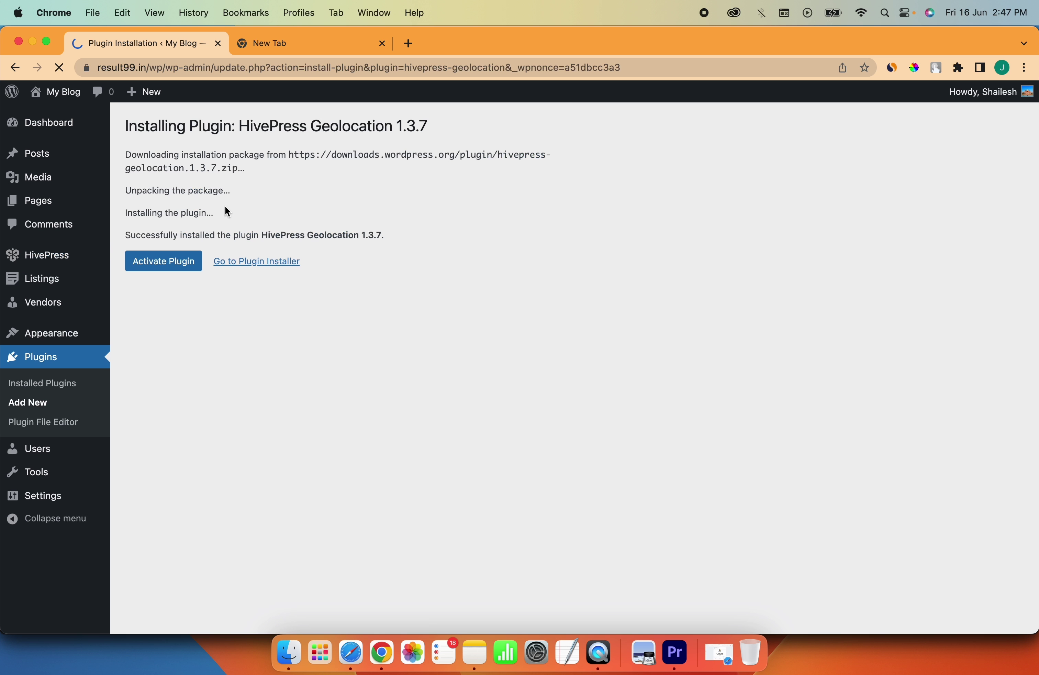
left_click(162, 263)
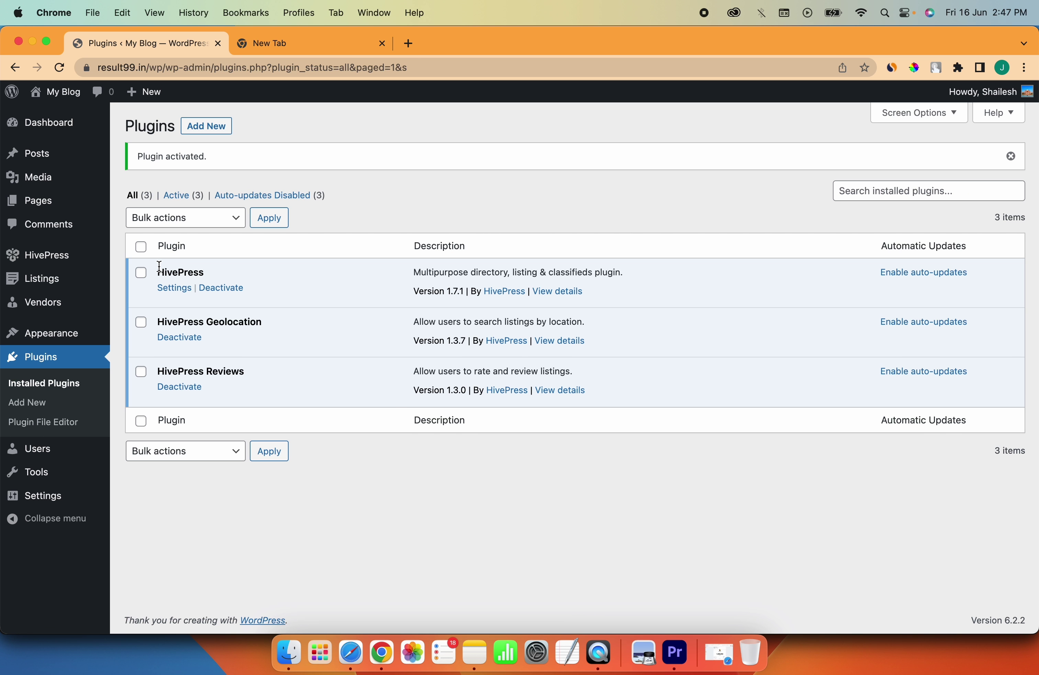
left_click(205, 126)
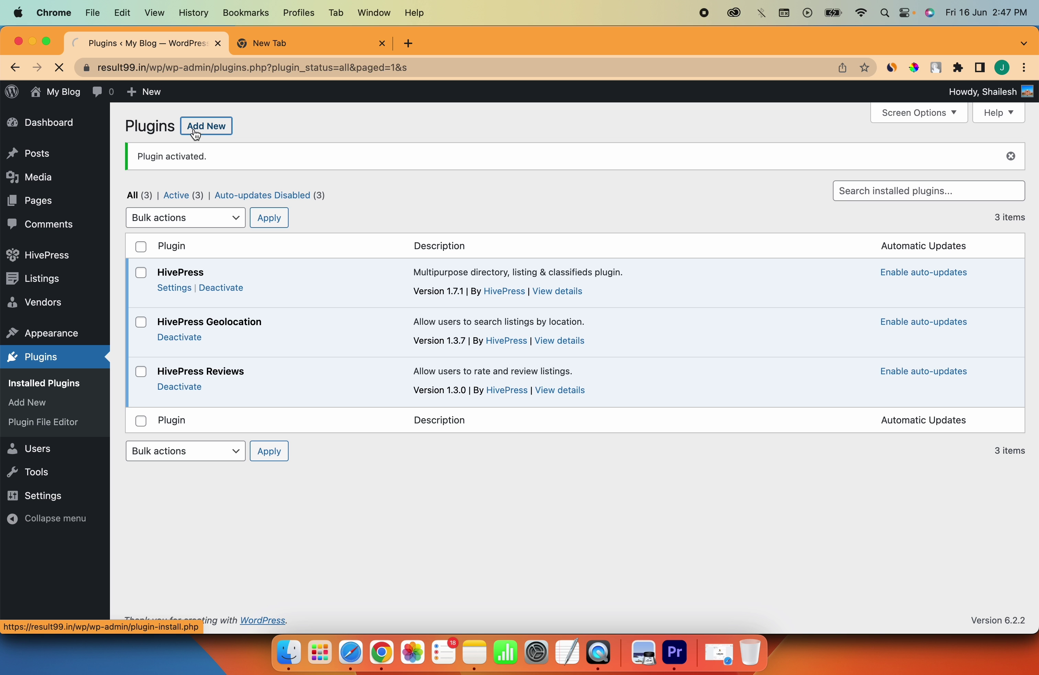
left_click(131, 322)
scroll(305, 390, "down", 5)
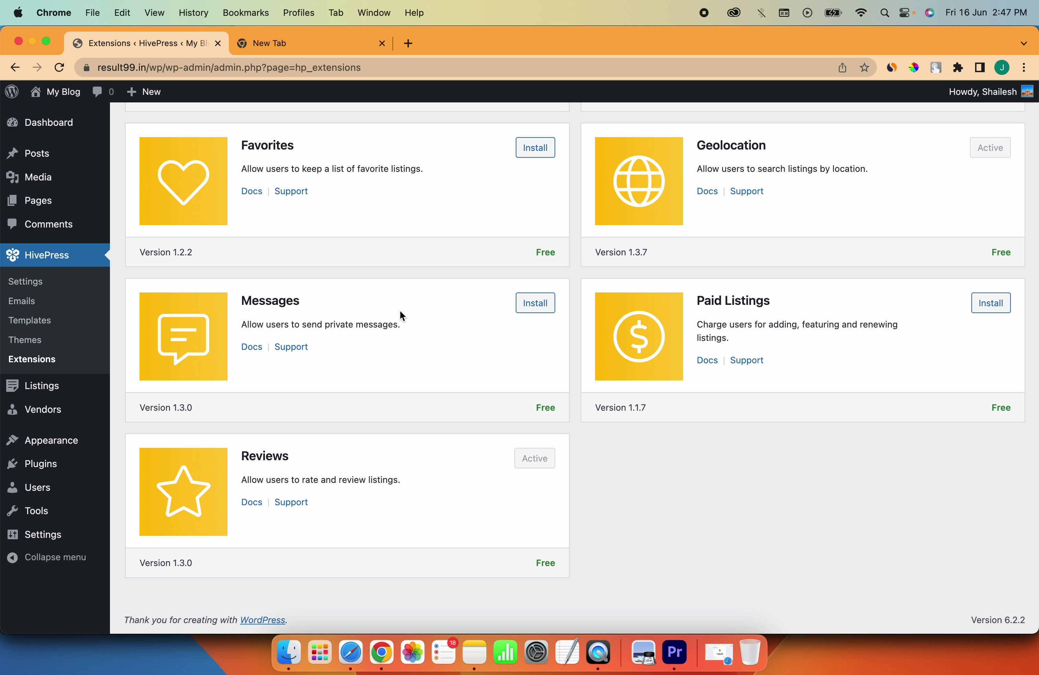
Step: Install and activate the HivePress Favorites extension
left_click(539, 151)
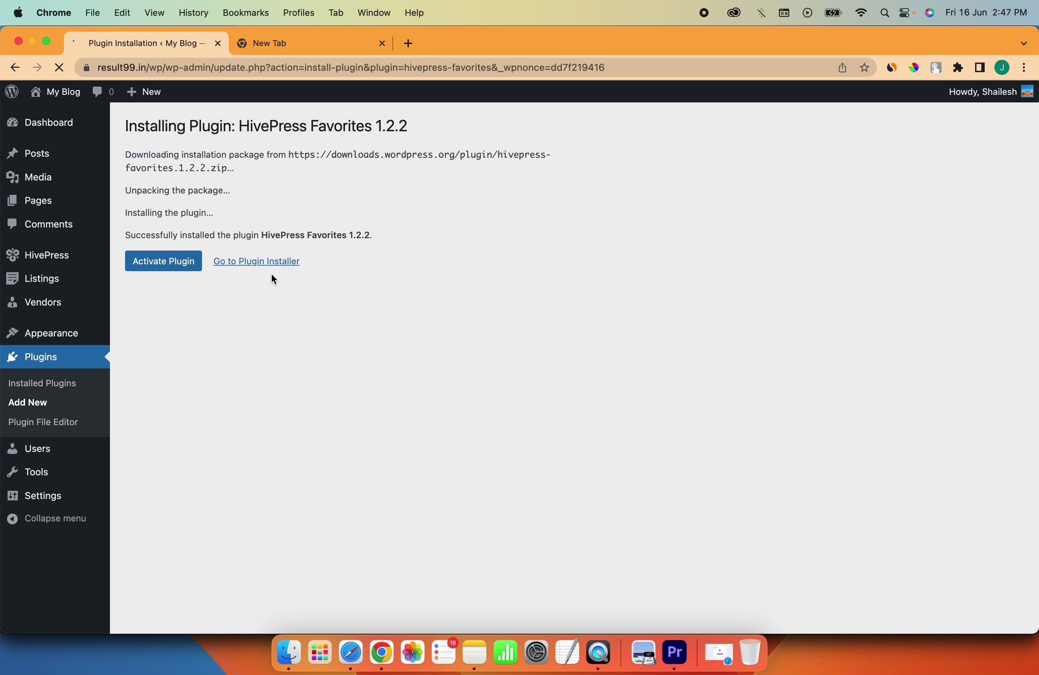
left_click(171, 267)
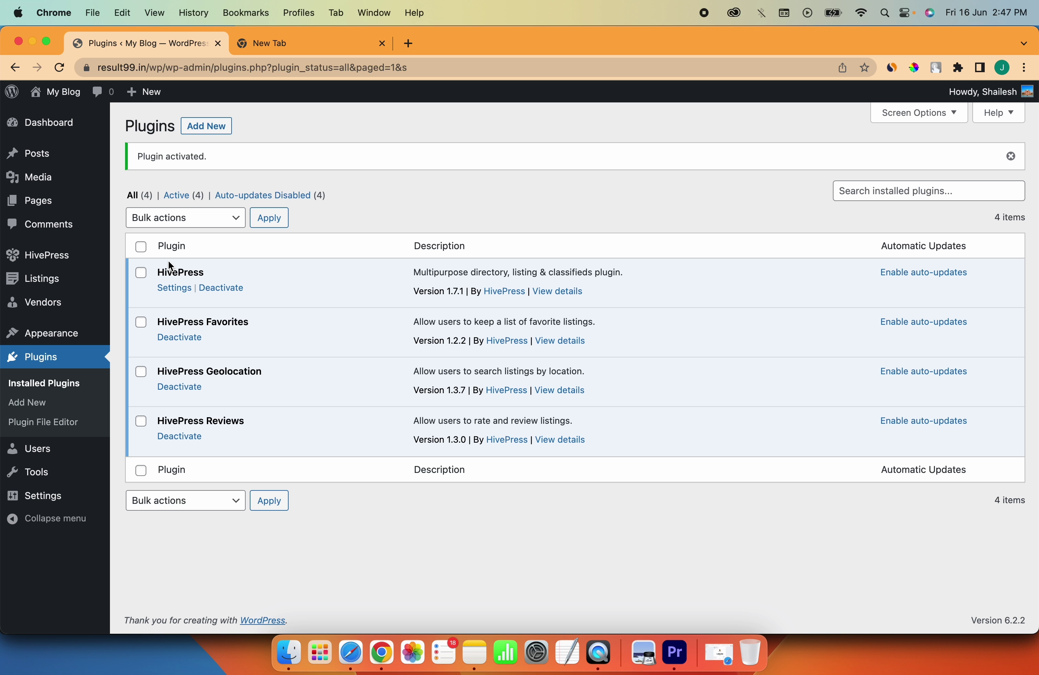
mouse_move(50, 263)
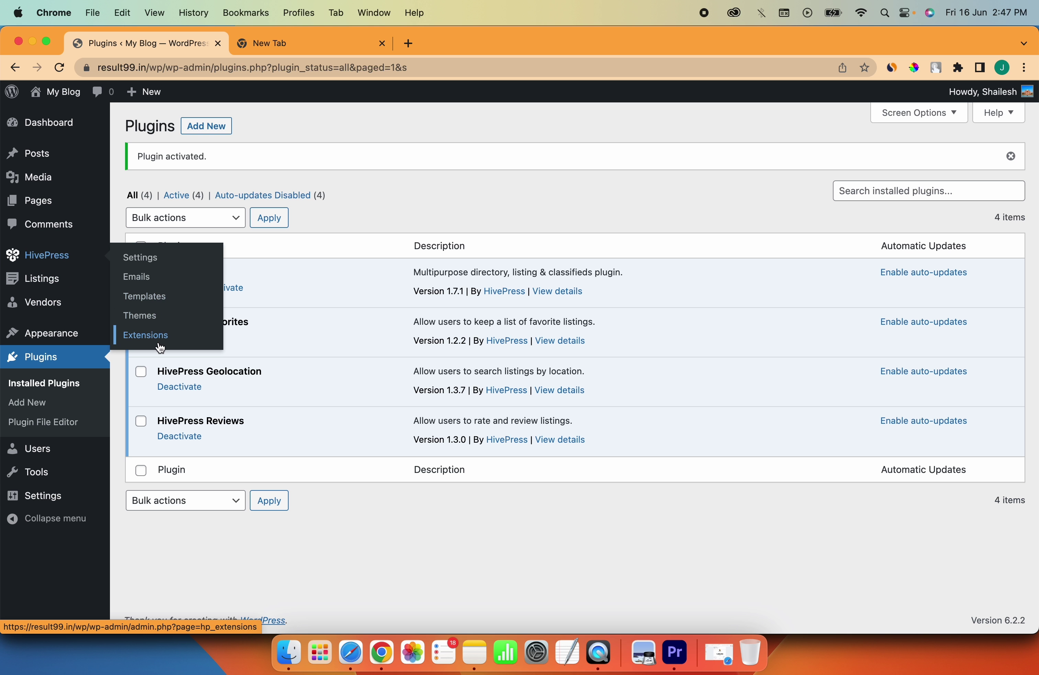
Step: Activate the ListingHive theme from Appearance > Themes, replacing Twenty Twenty-One
left_click(140, 258)
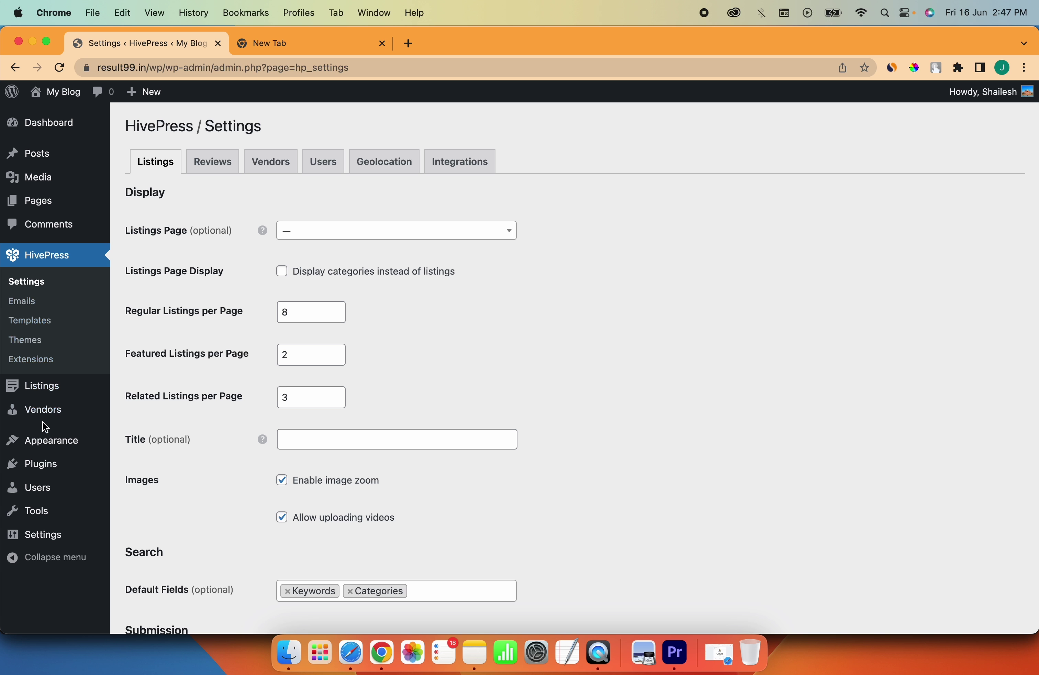
mouse_move(51, 441)
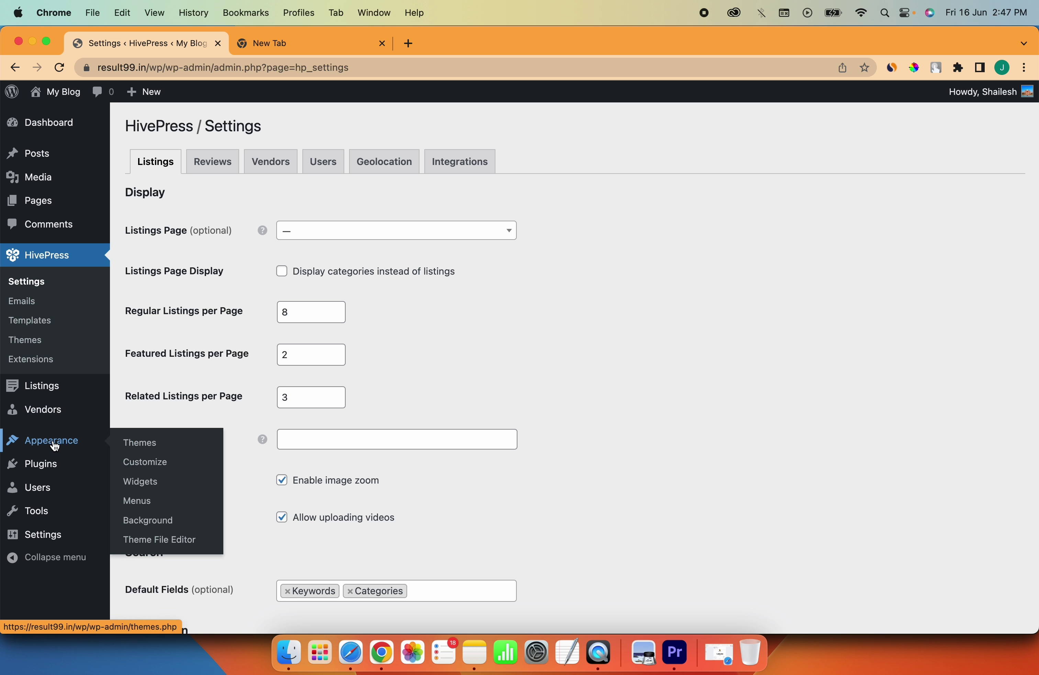
left_click(125, 454)
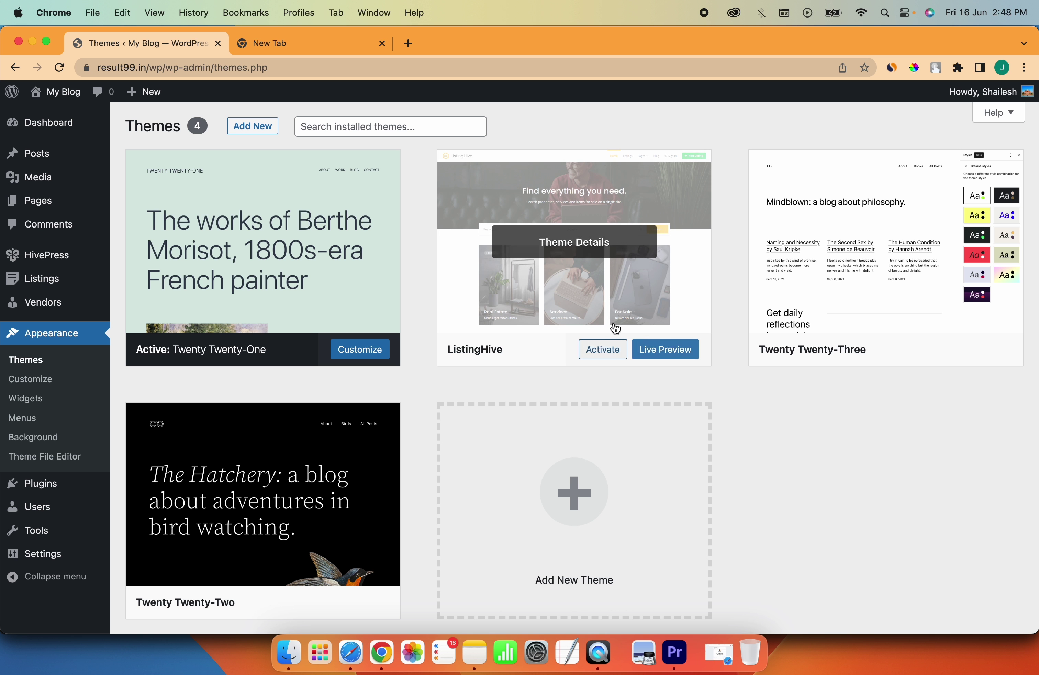
left_click(579, 338)
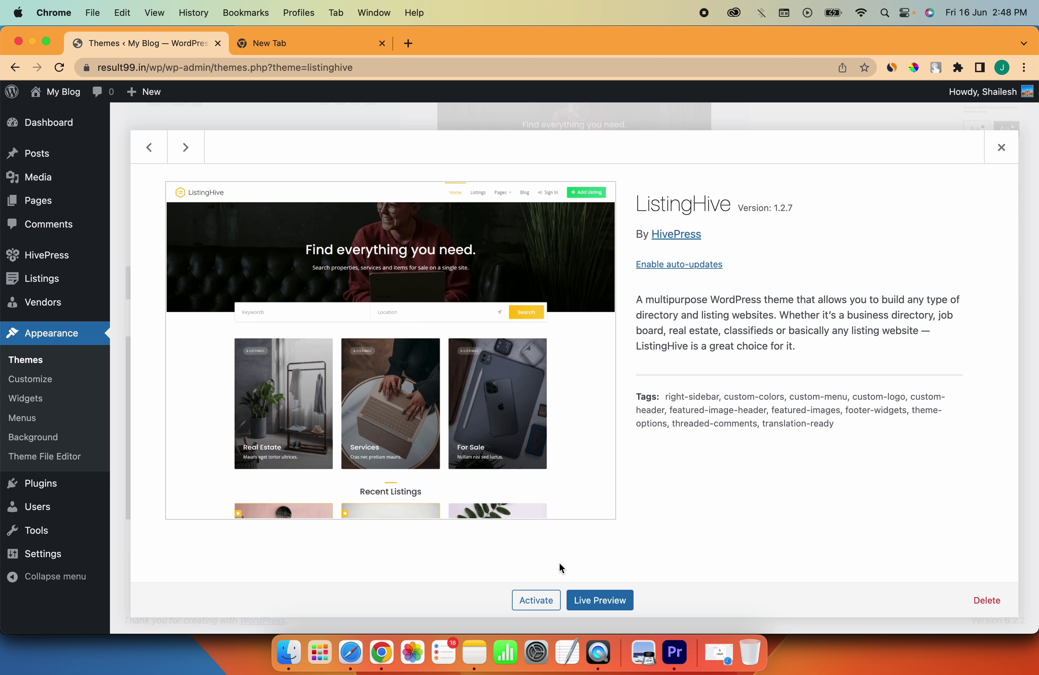
left_click(546, 605)
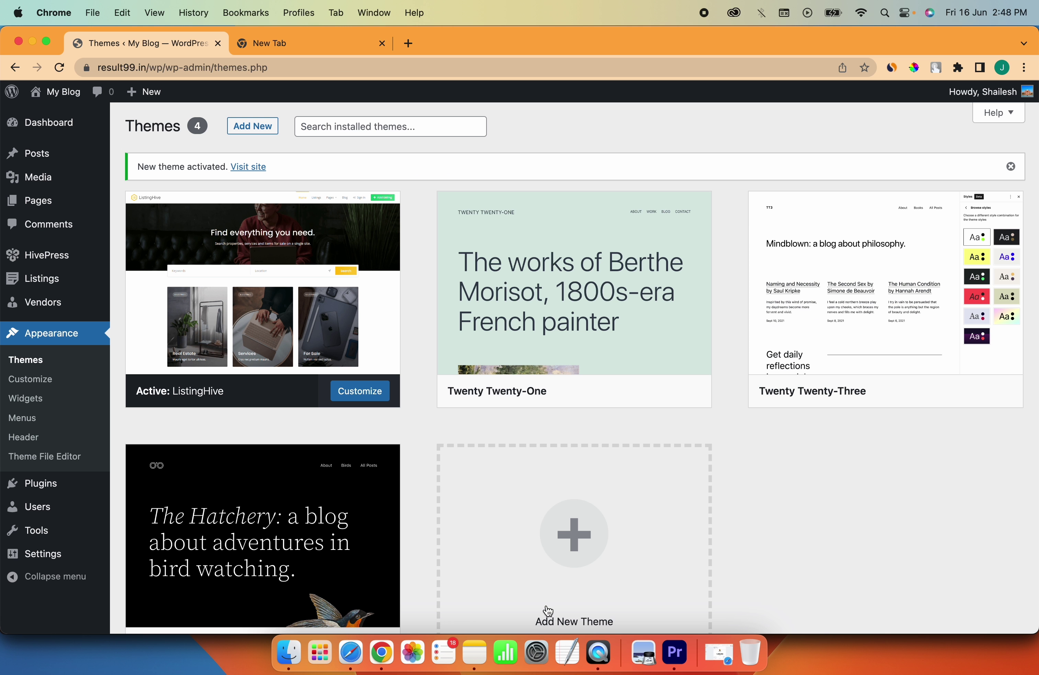
mouse_move(143, 362)
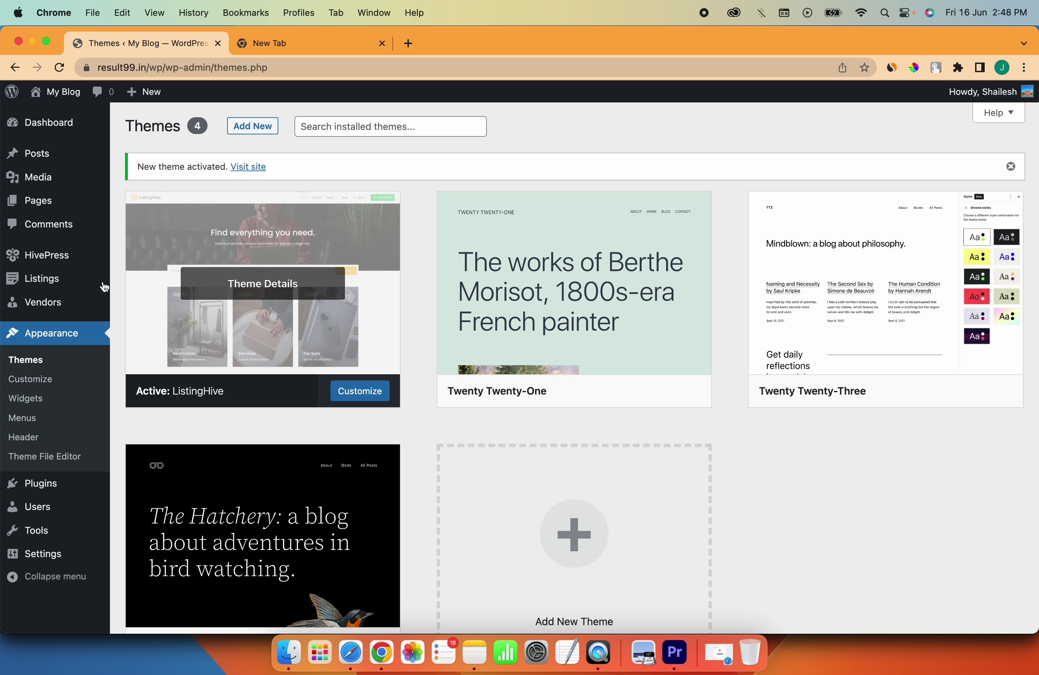
mouse_move(98, 259)
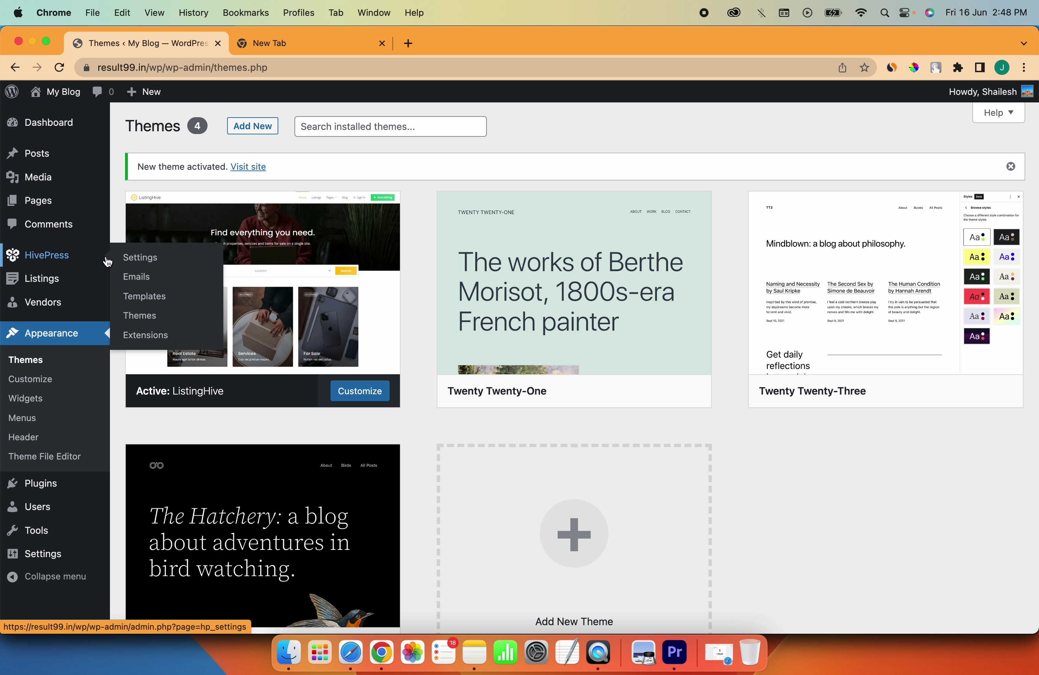
Step: Open HivePress Settings and check the Listings Page dropdown options on the Listings tab
left_click(129, 258)
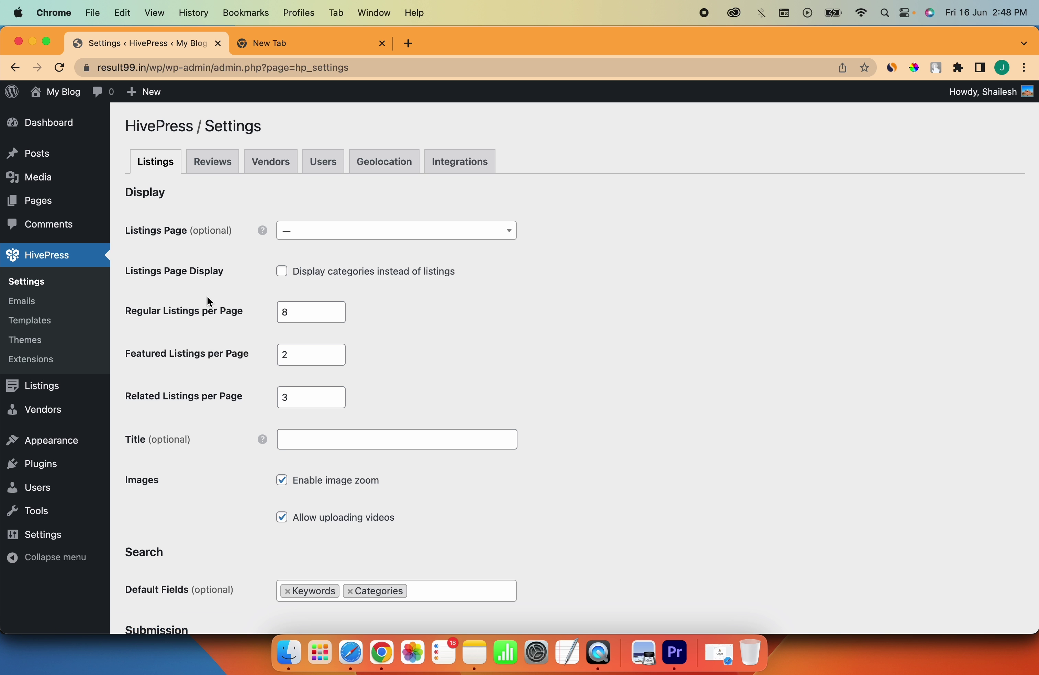
scroll(207, 298, "down", 2)
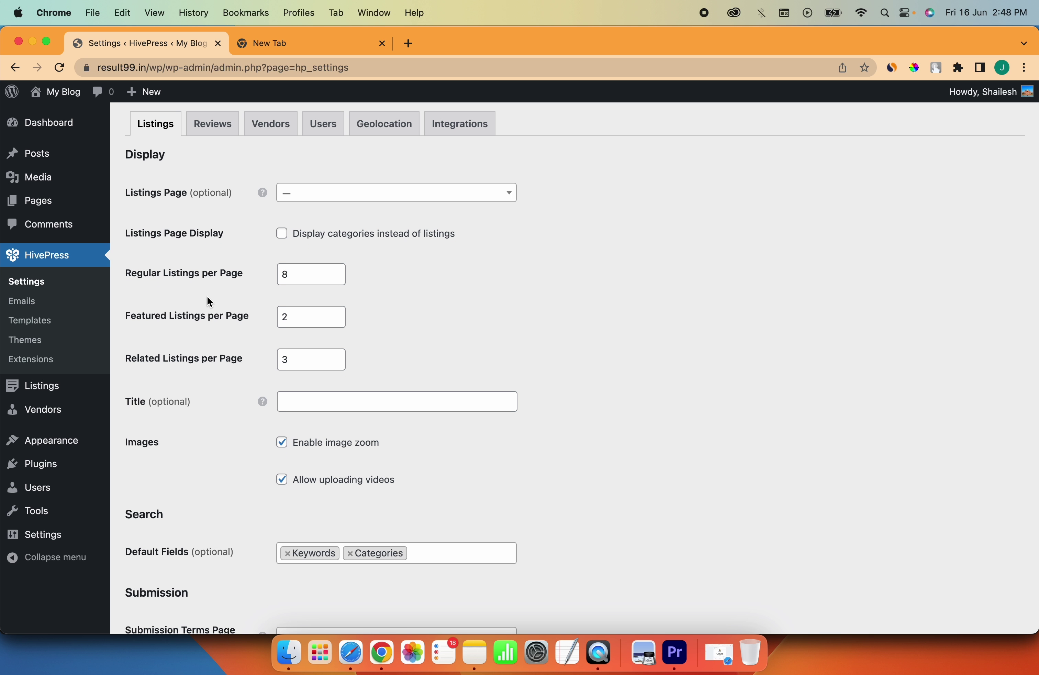
left_click(310, 186)
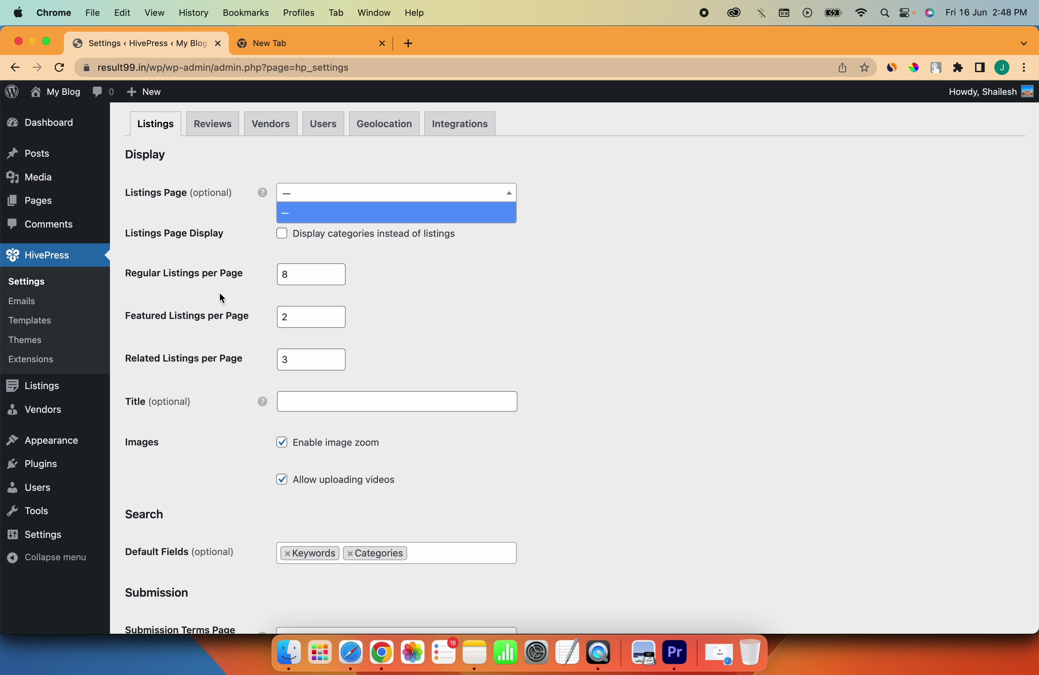
scroll(253, 340, "down", 2)
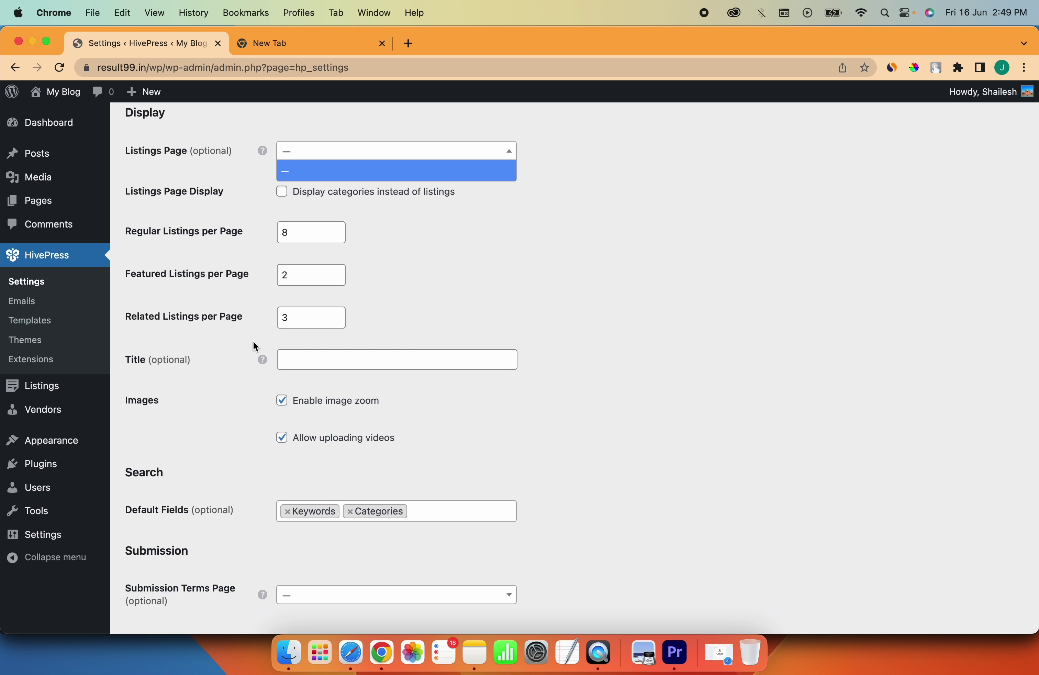
scroll(254, 347, "down", 5)
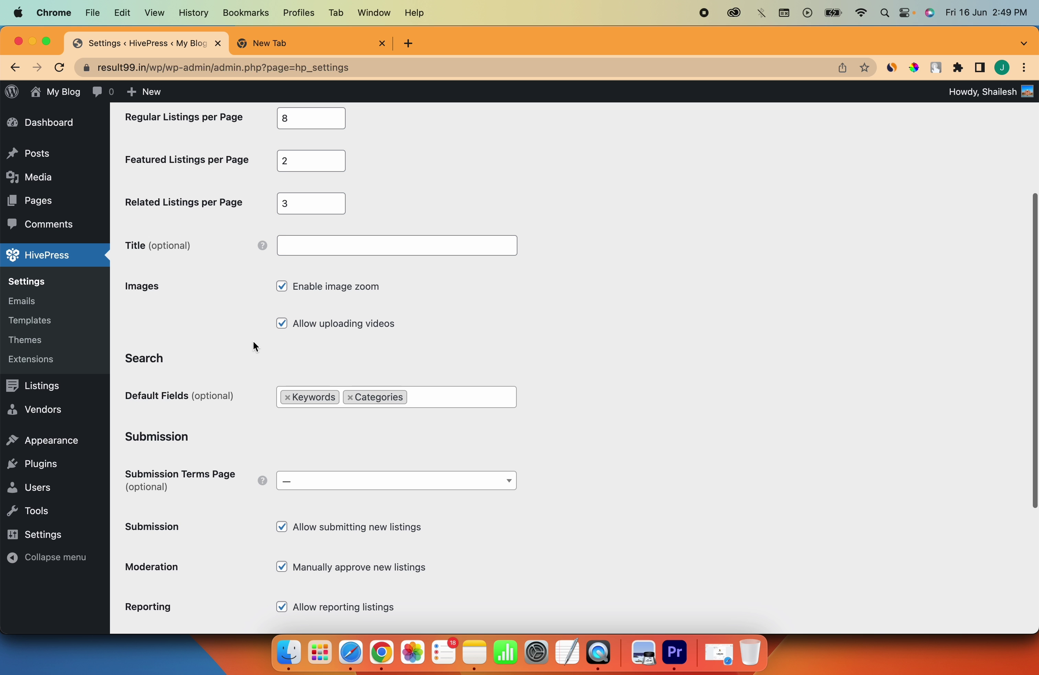
scroll(254, 342, "down", 4)
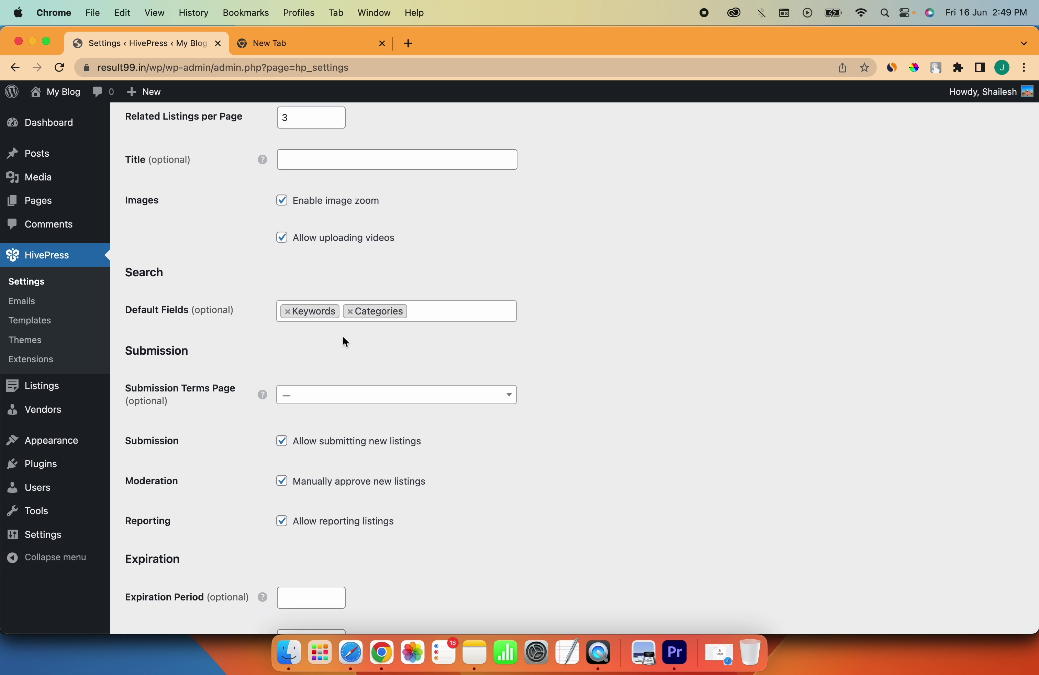
Step: Review the search Default Fields and Submission Terms Page choices without changing them
left_click(413, 311)
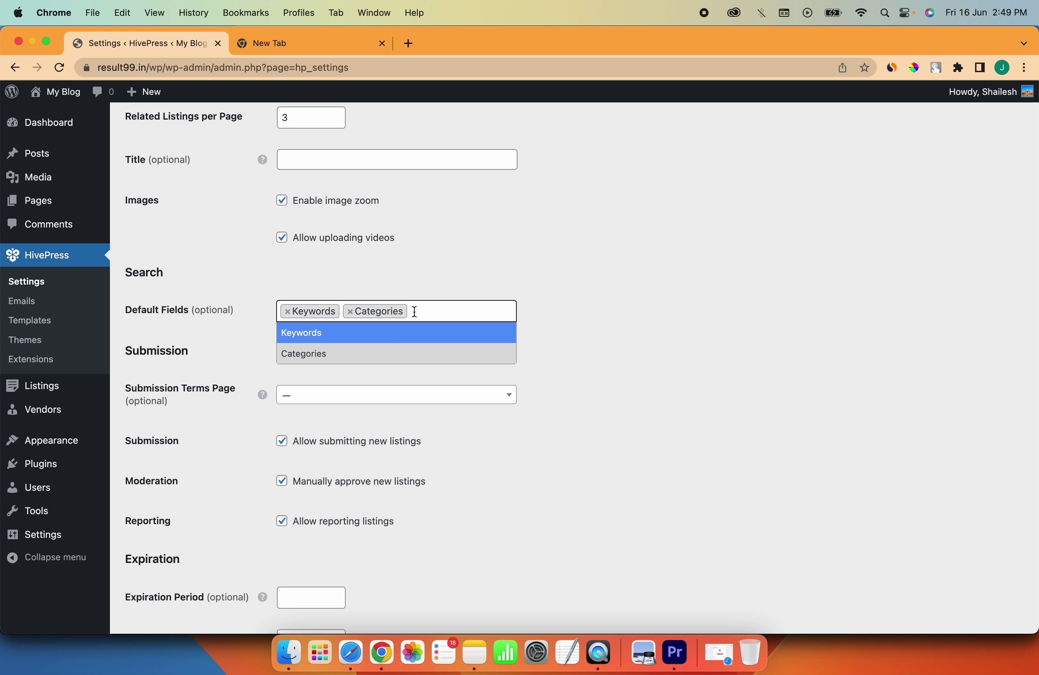
left_click(587, 343)
scroll(470, 401, "down", 1)
scroll(469, 401, "down", 3)
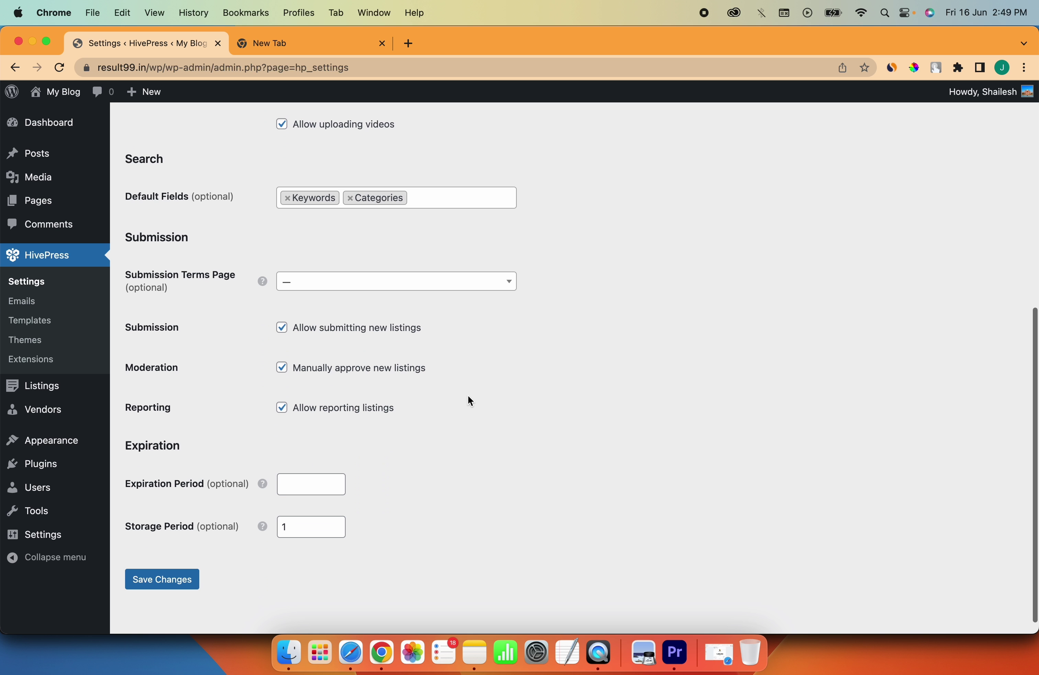
left_click(408, 286)
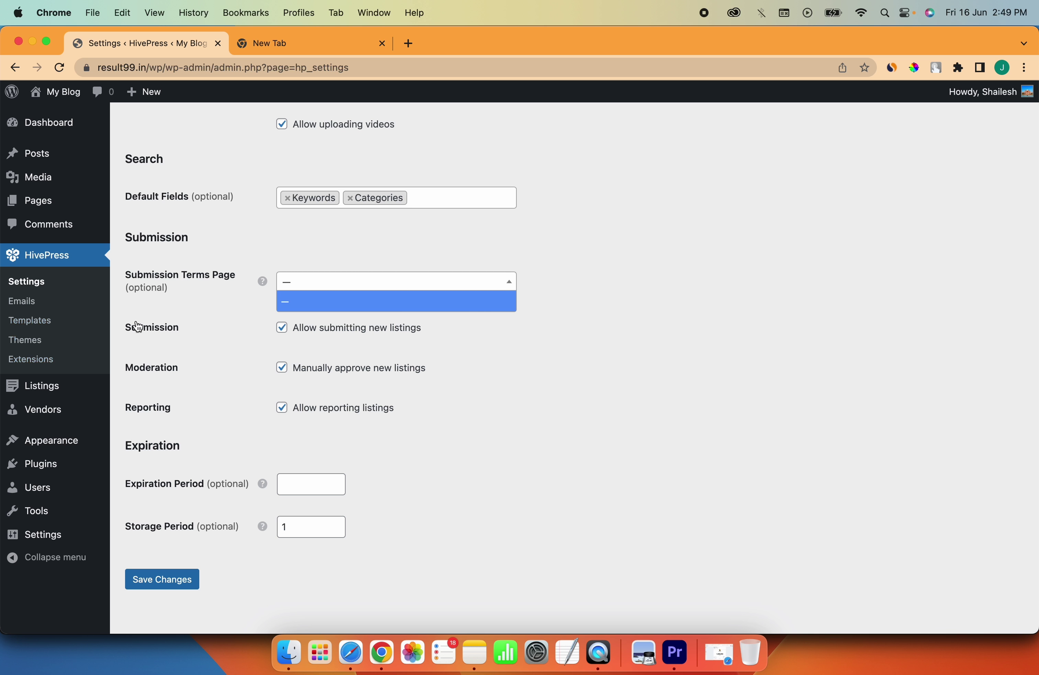
left_click(240, 389)
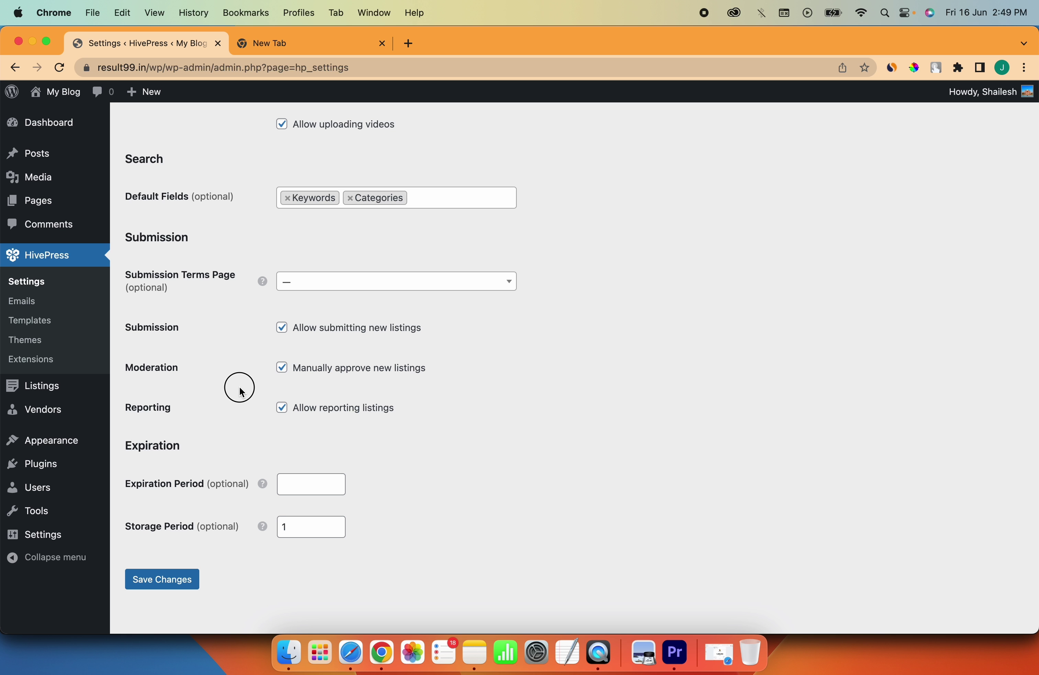
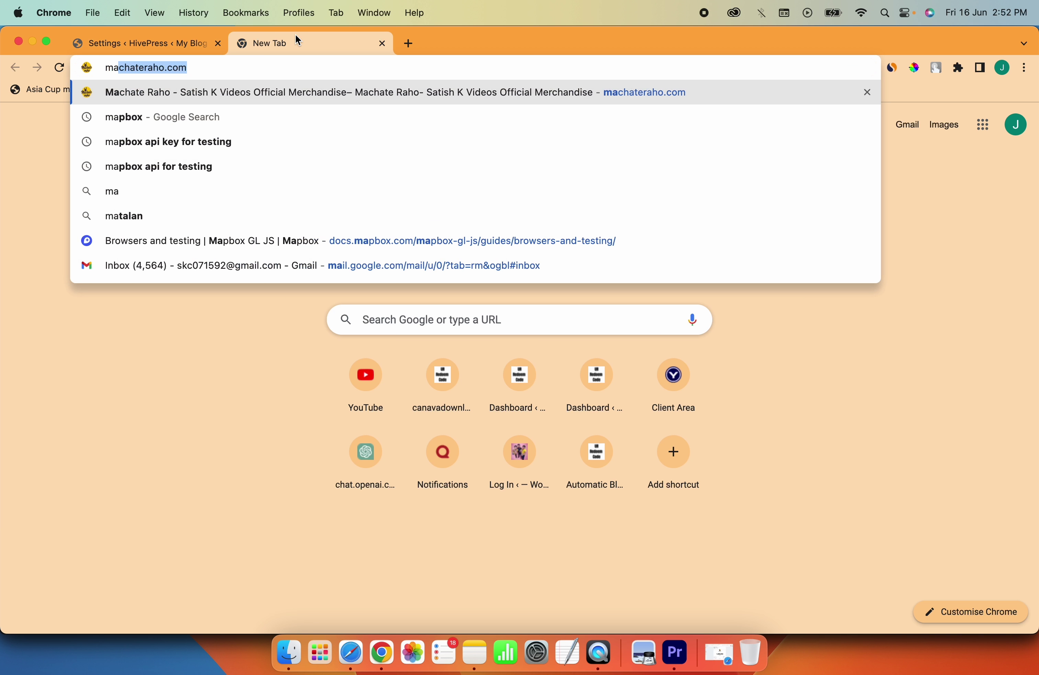
Step: Load the Mapbox site, begin a free account sign-up, then close the Mapbox tab
key("Return")
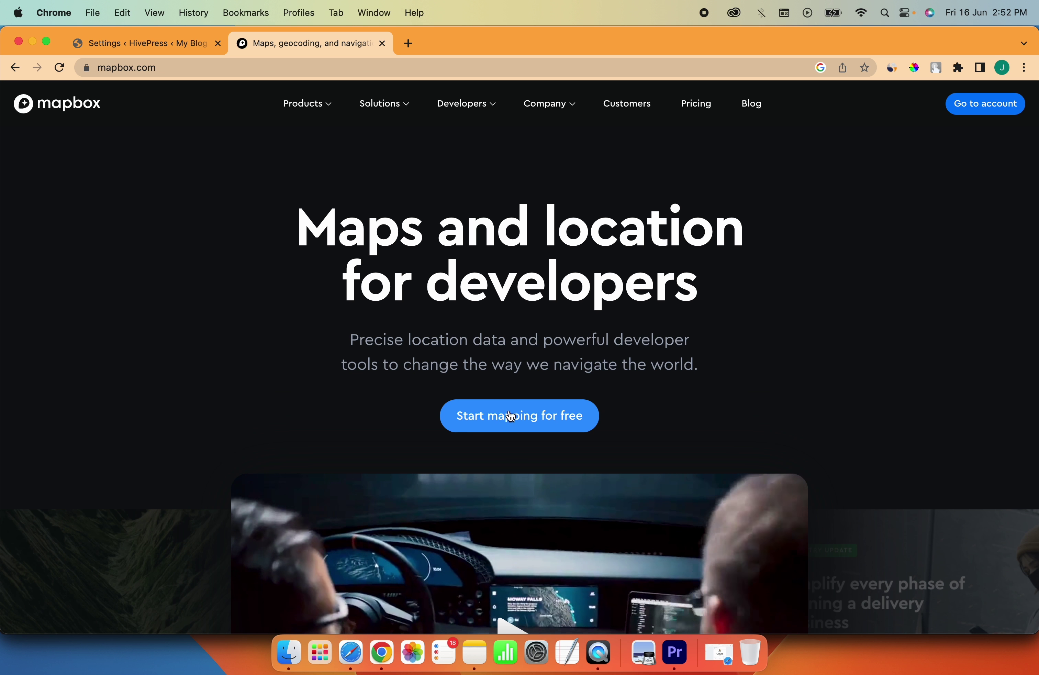
left_click(496, 424)
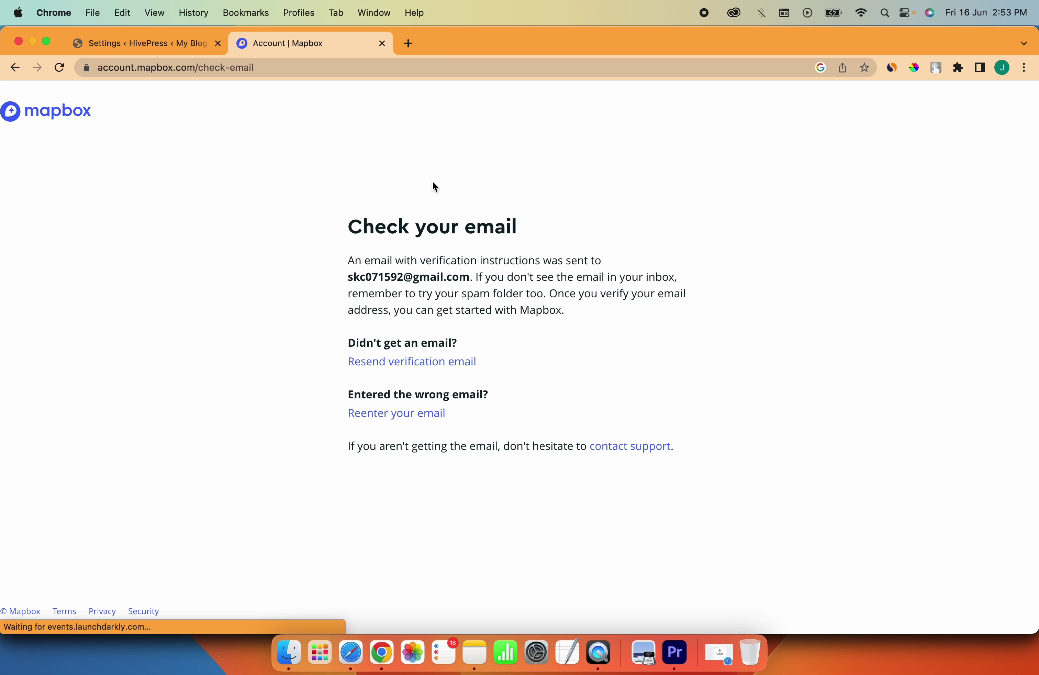
left_click(383, 43)
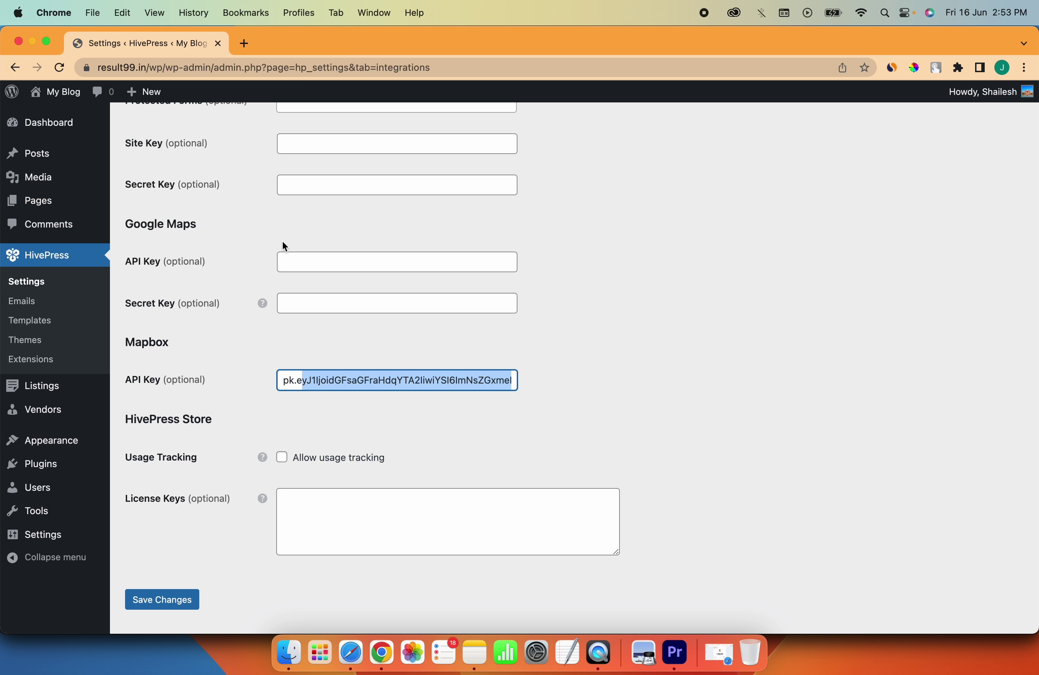
Step: Save the integration settings containing the Mapbox API key, then go to the HivePress Emails list
triple_click(307, 379)
scroll(352, 432, "down", 2)
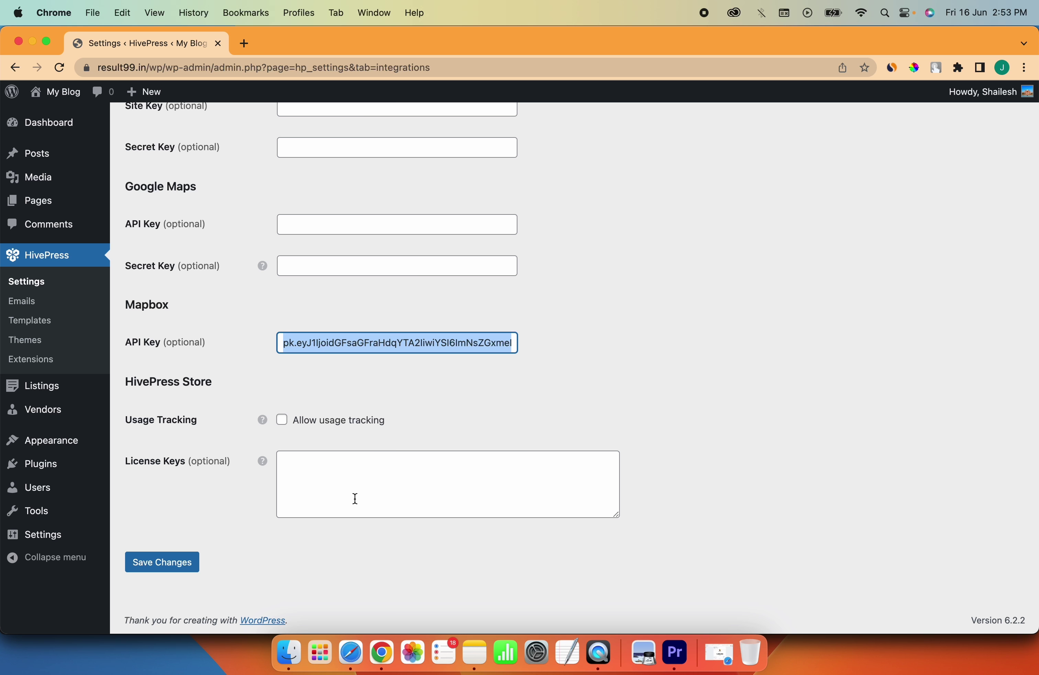
left_click(387, 505)
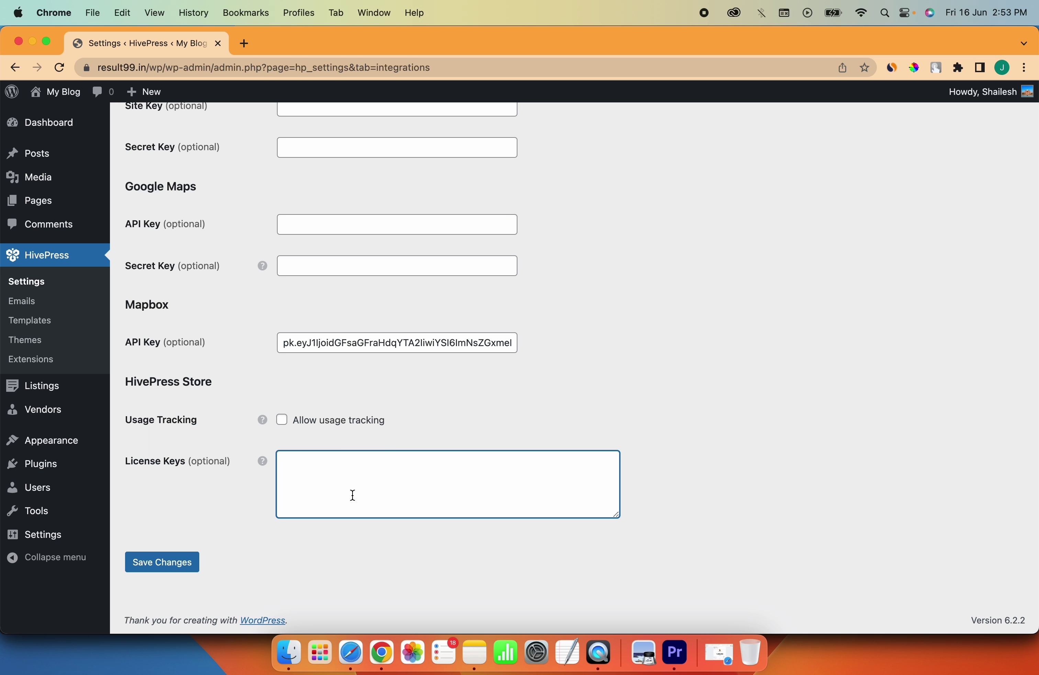
scroll(364, 508, "up", 5)
scroll(301, 463, "down", 5)
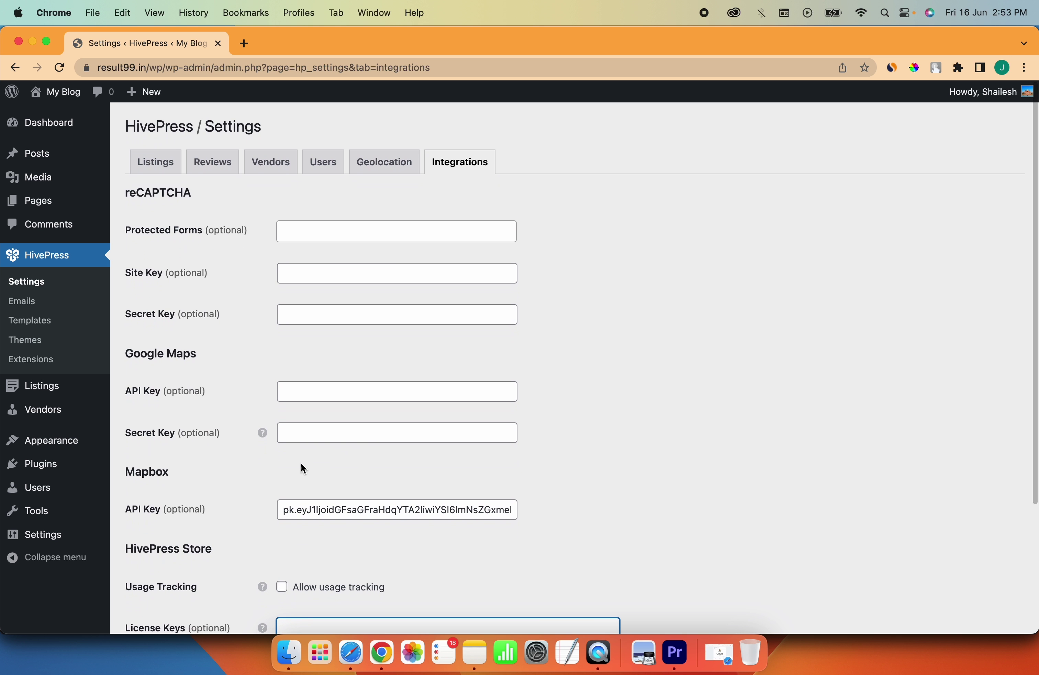
left_click(181, 562)
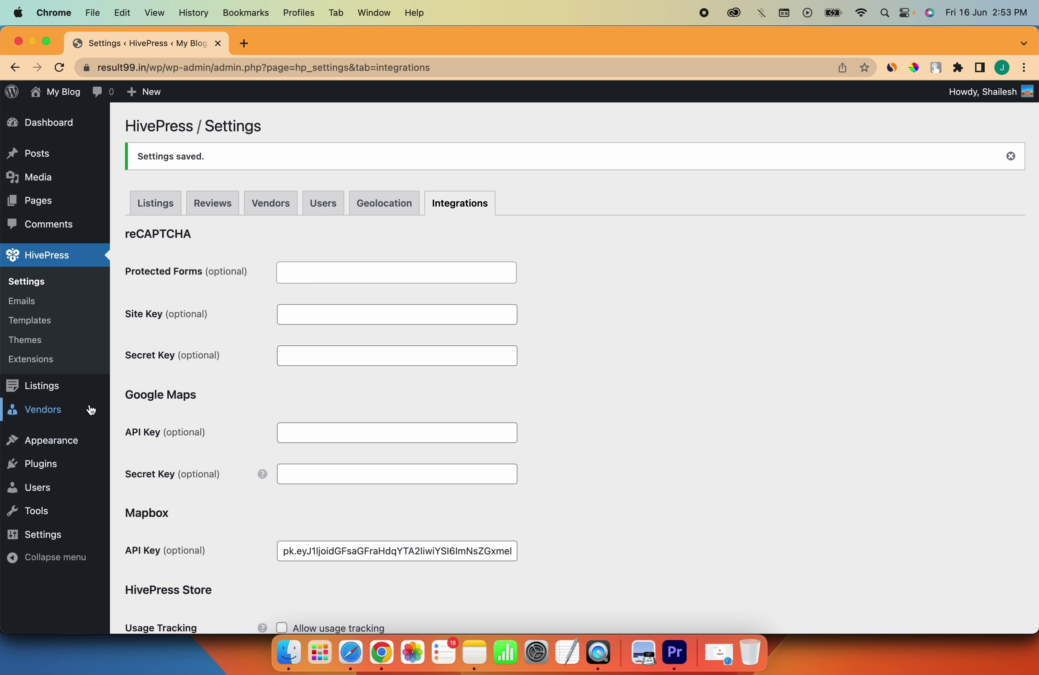
left_click(26, 303)
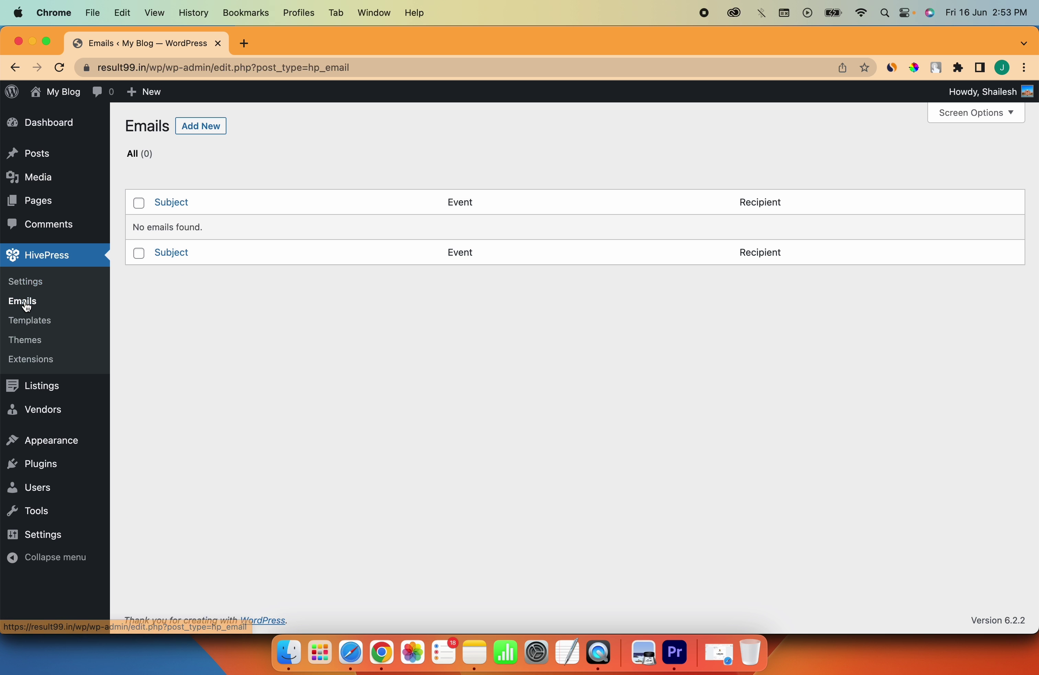
Step: Start a new email and browse its Event choices without picking one
left_click(195, 134)
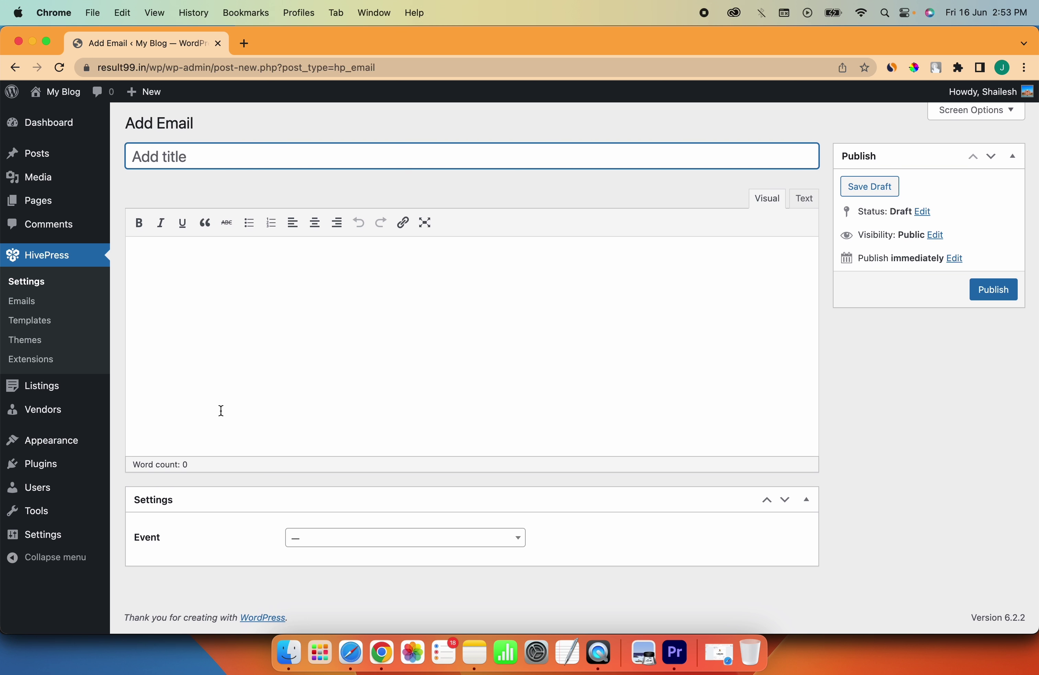
left_click(330, 543)
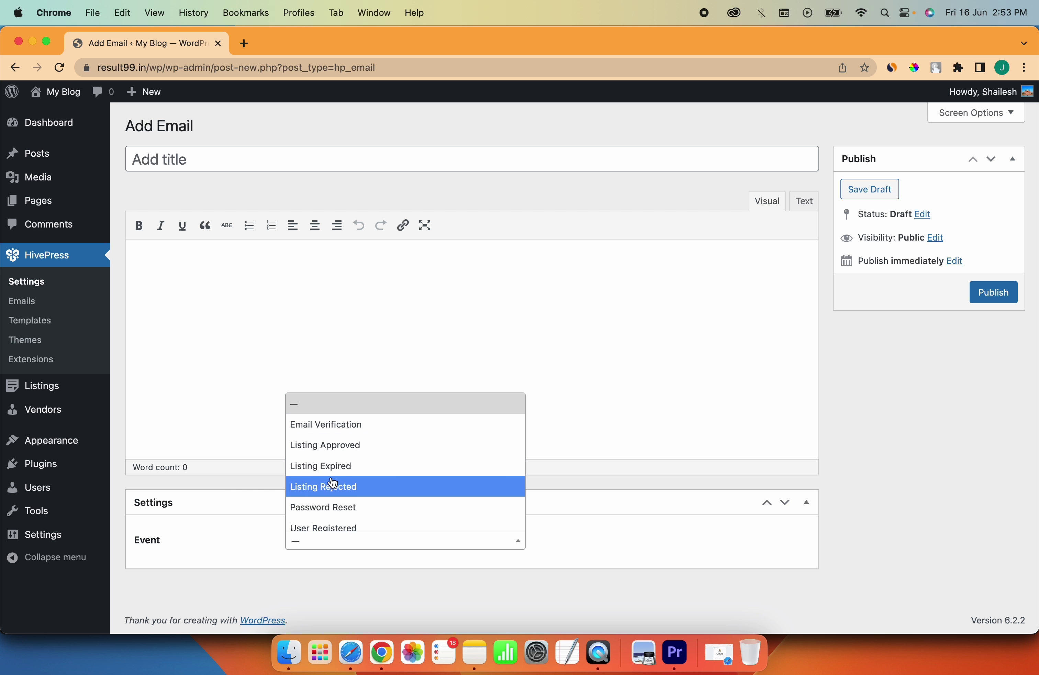
scroll(333, 483, "up", 1)
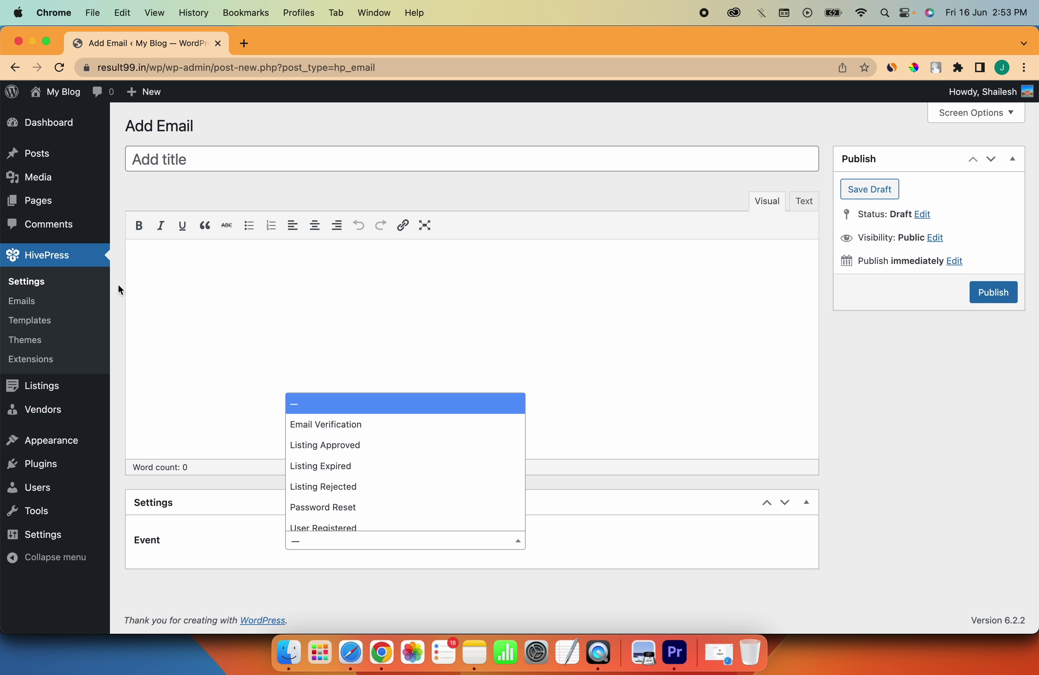
left_click(60, 320)
Step: View the new-template screen under Templates, then go to the HivePress Themes gallery
left_click(60, 320)
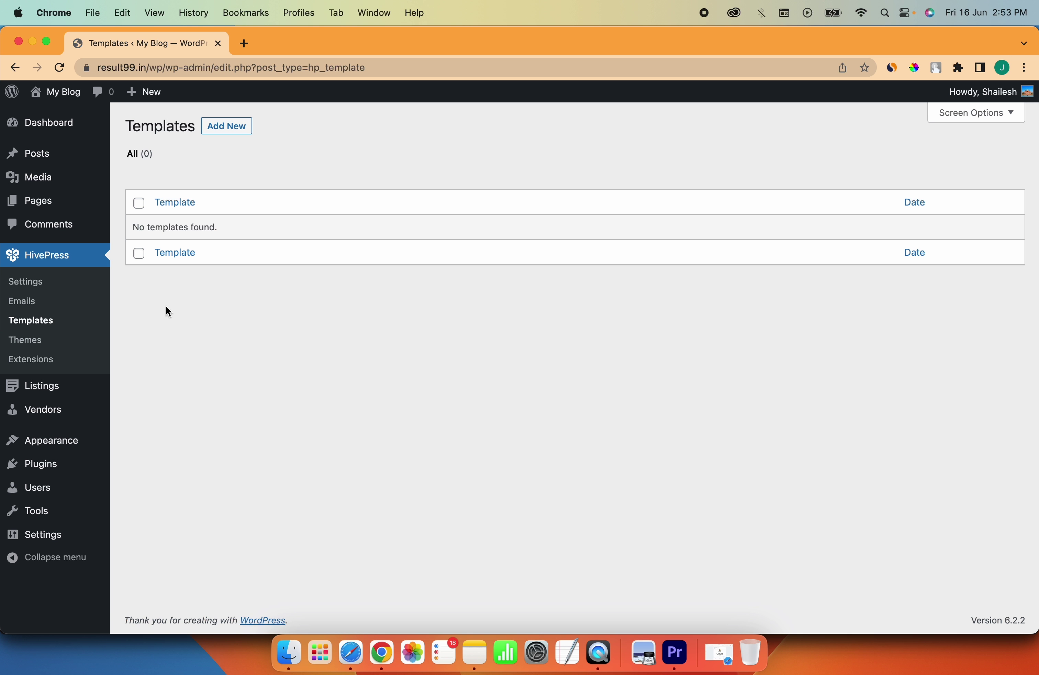
left_click(246, 125)
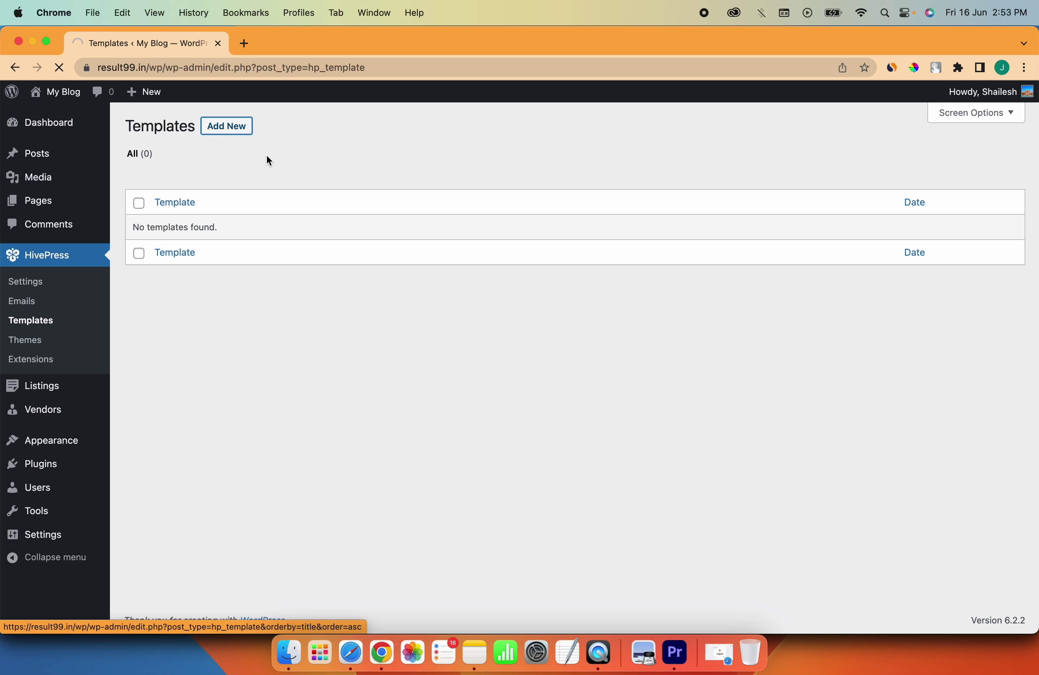
left_click(37, 342)
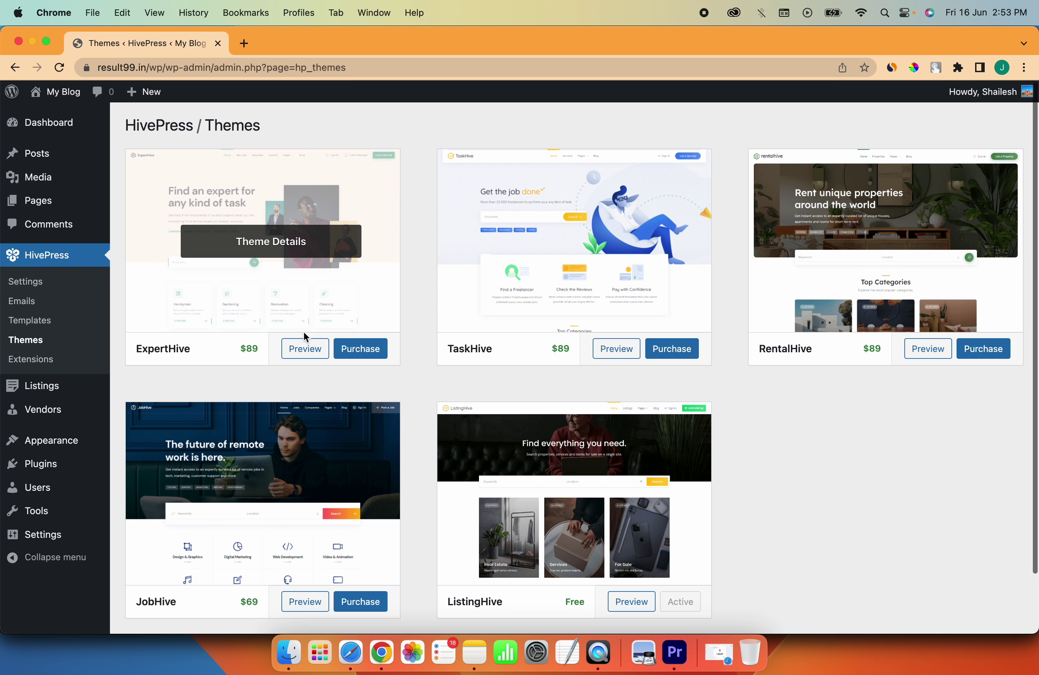
Step: Scroll through the Themes gallery, then open the Listings page showing five published listings
scroll(304, 331, "down", 3)
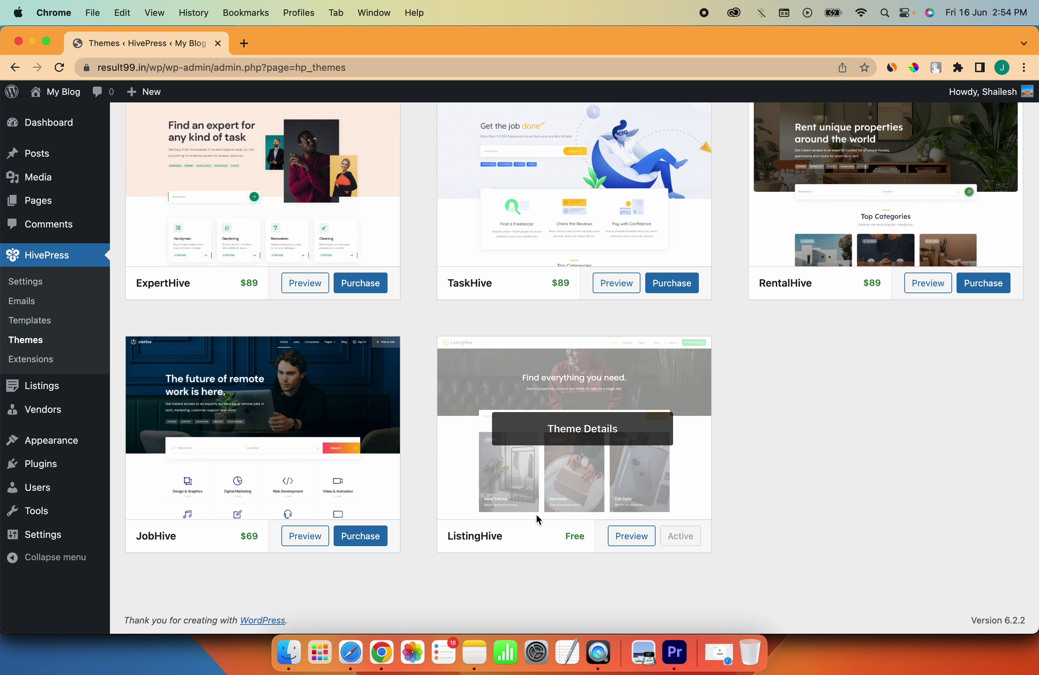
scroll(611, 374, "up", 3)
left_click(42, 386)
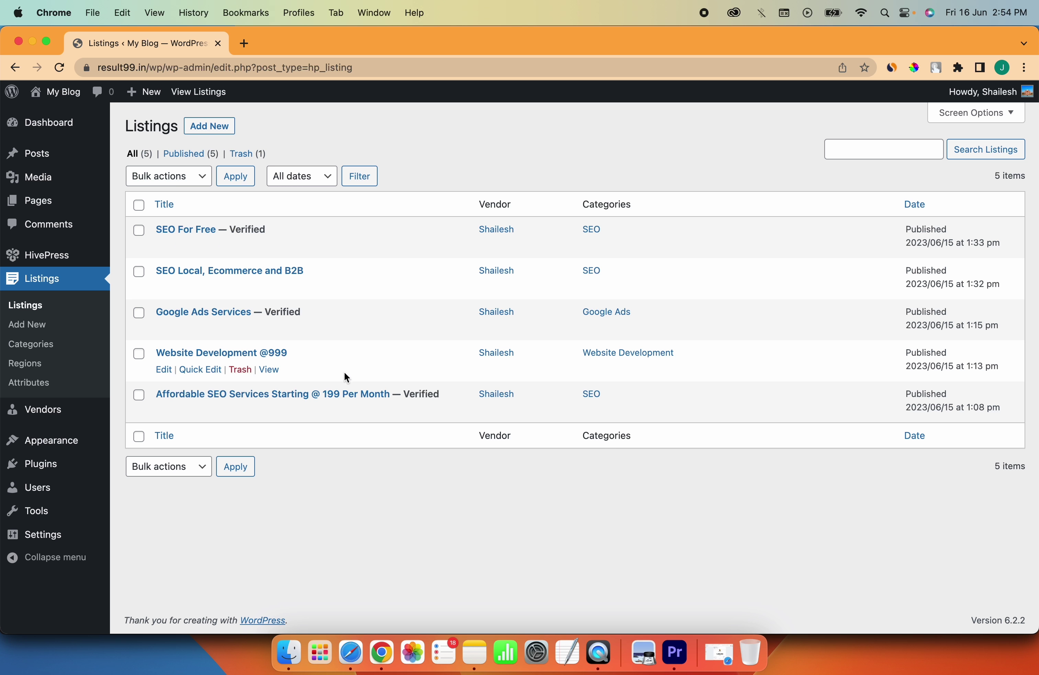
Step: Add a new listing category named 'Email Marketing'
left_click(11, 332)
left_click(26, 345)
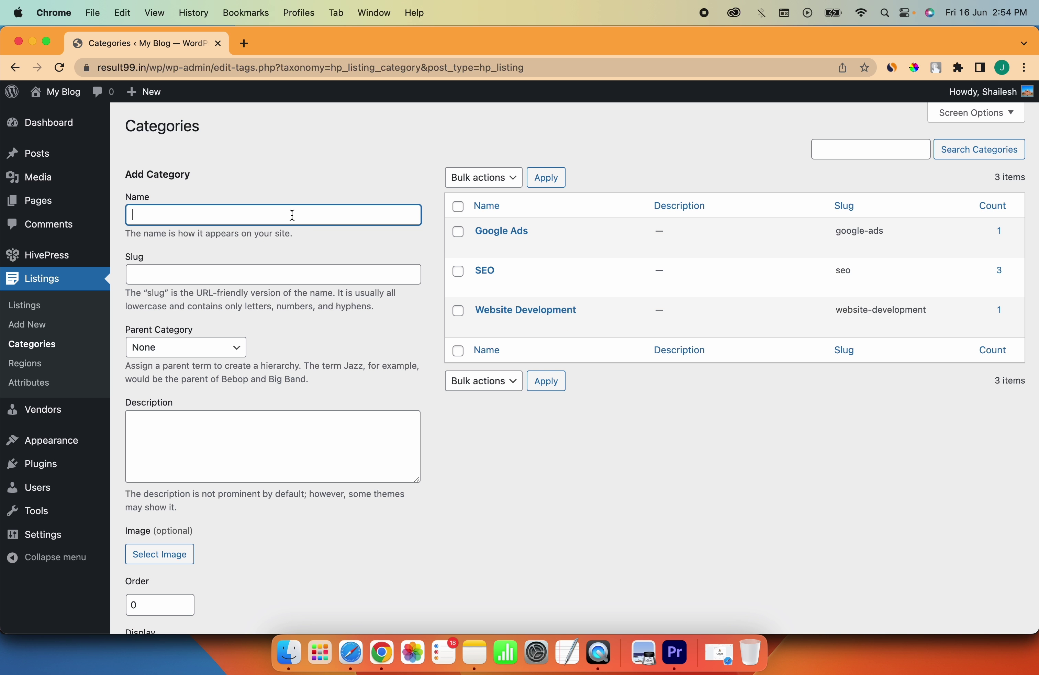
type("B")
key("BackSpace")
type("Email Marketing")
scroll(292, 336, "down", 5)
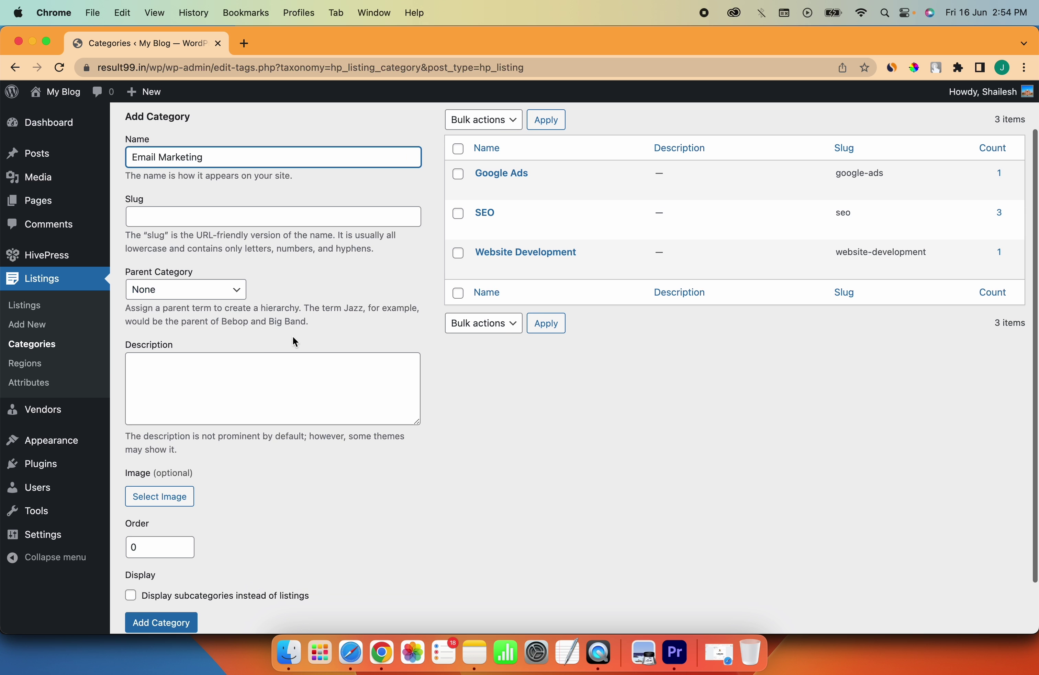
left_click(145, 568)
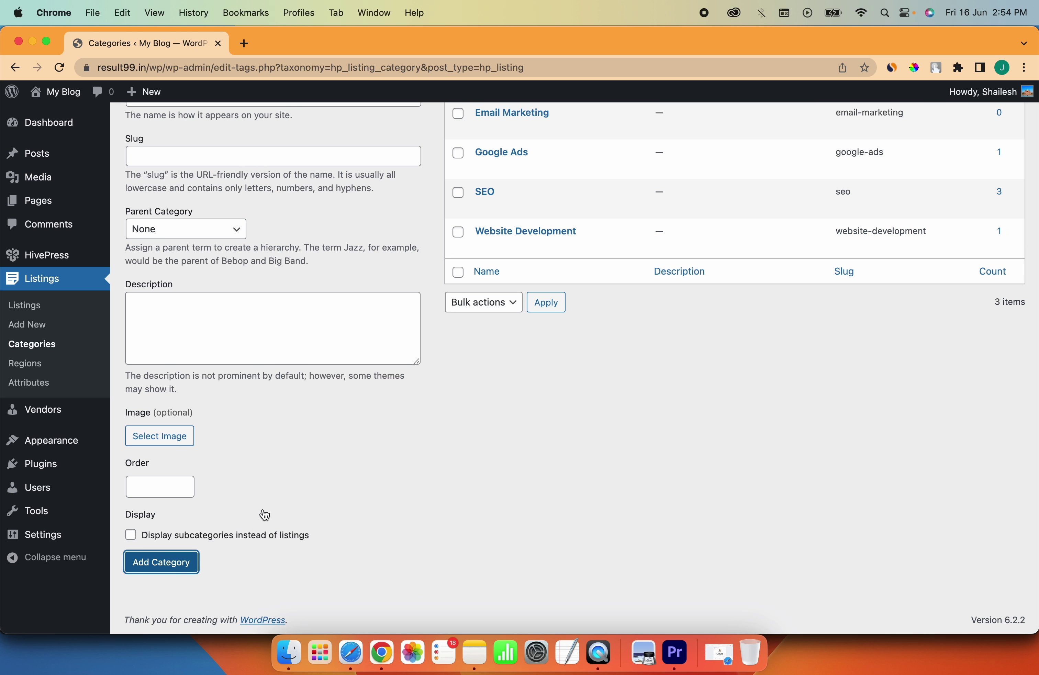
scroll(265, 516, "up", 3)
scroll(265, 516, "up", 2)
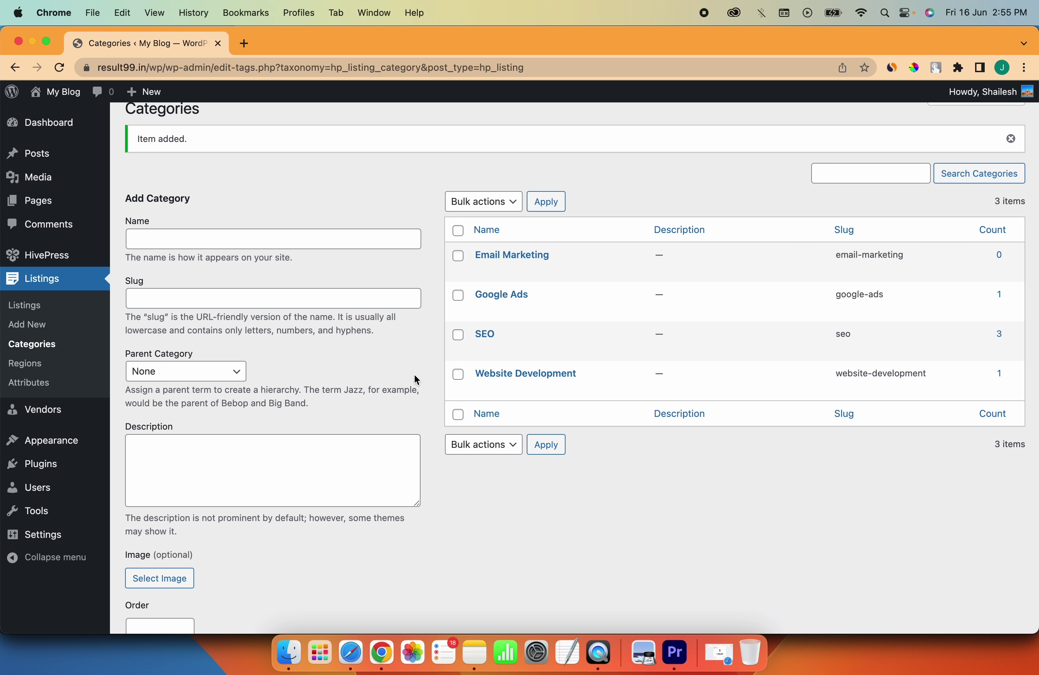
Step: Check the listing Regions page, then open the Attributes list
left_click(38, 364)
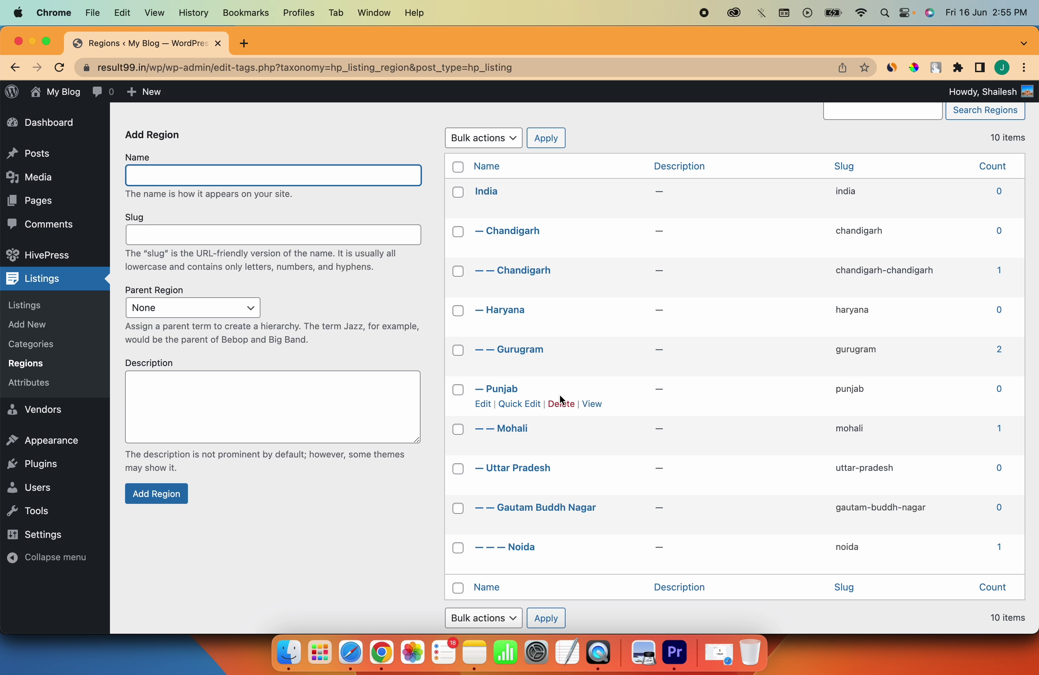
scroll(562, 401, "up", 2)
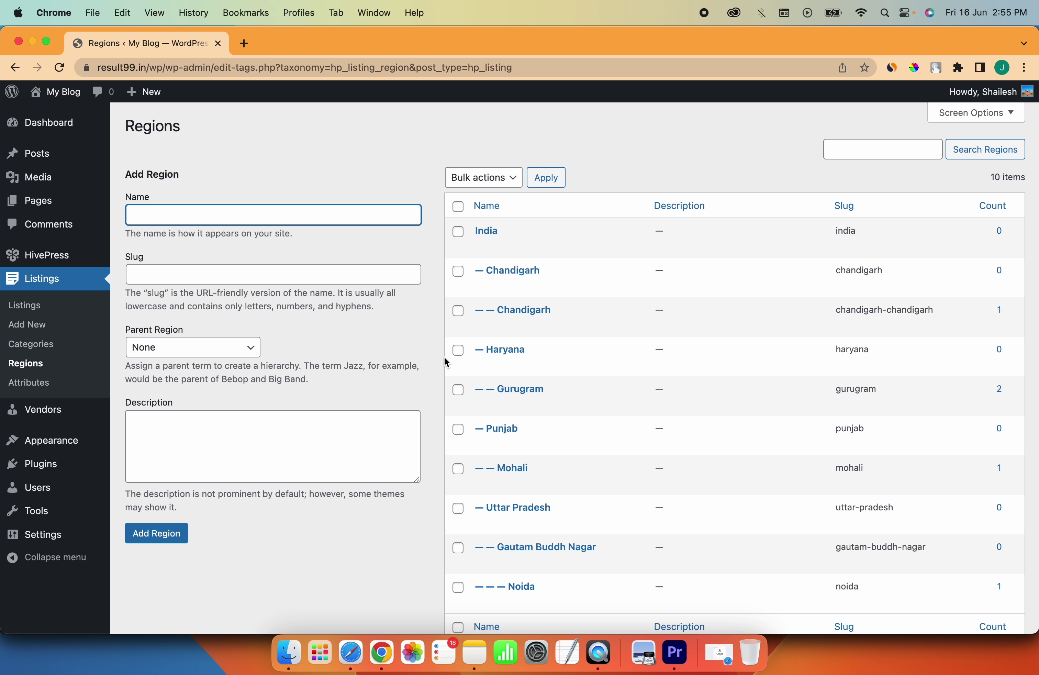
left_click(50, 390)
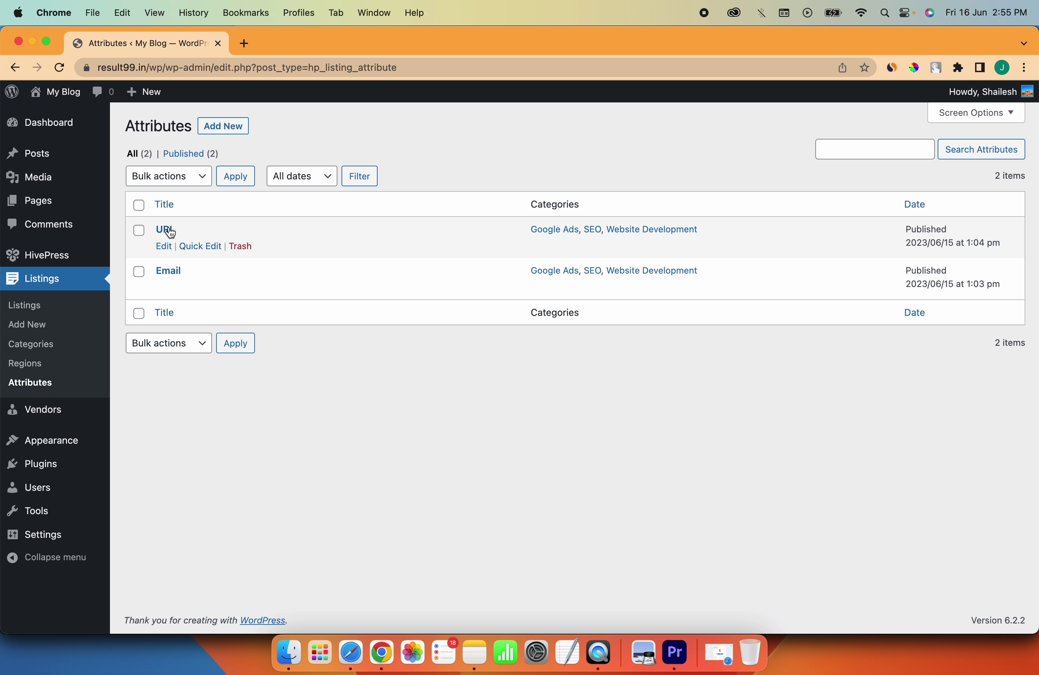
Step: Make the URL attribute front-end editable with manual approval and placeholder 'website url'
left_click(163, 249)
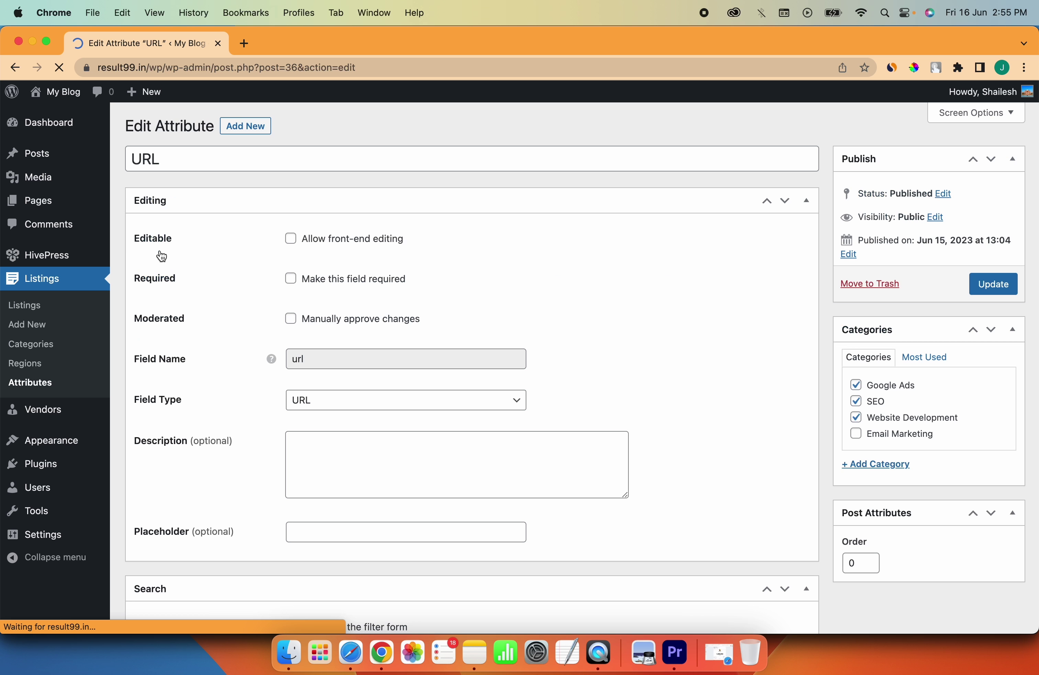
left_click(300, 240)
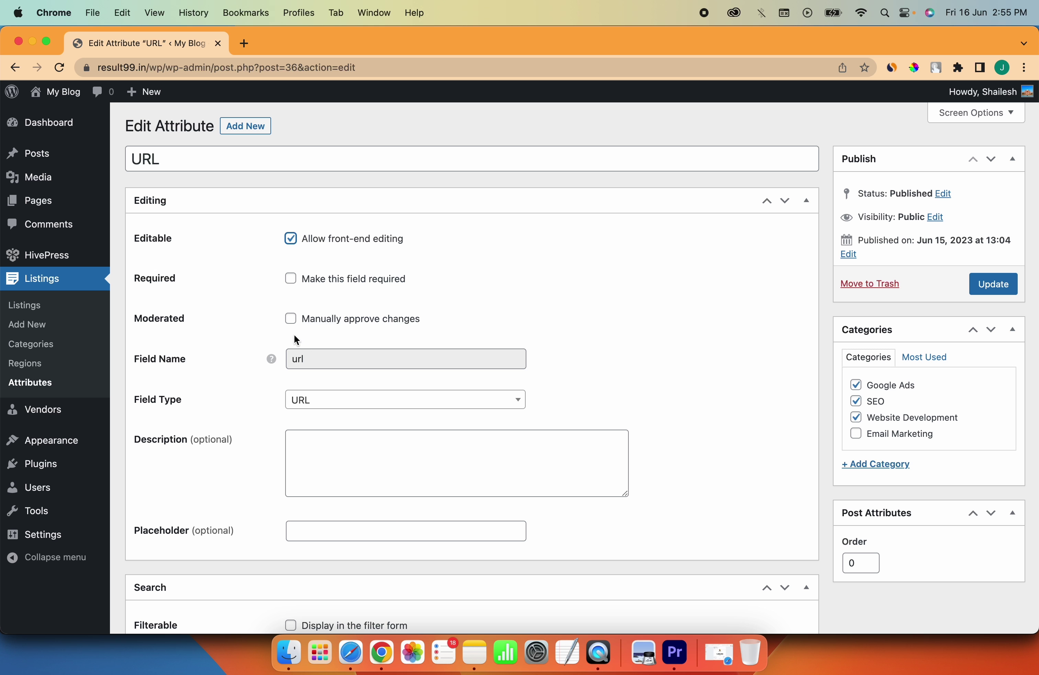
left_click(290, 322)
scroll(286, 376, "down", 3)
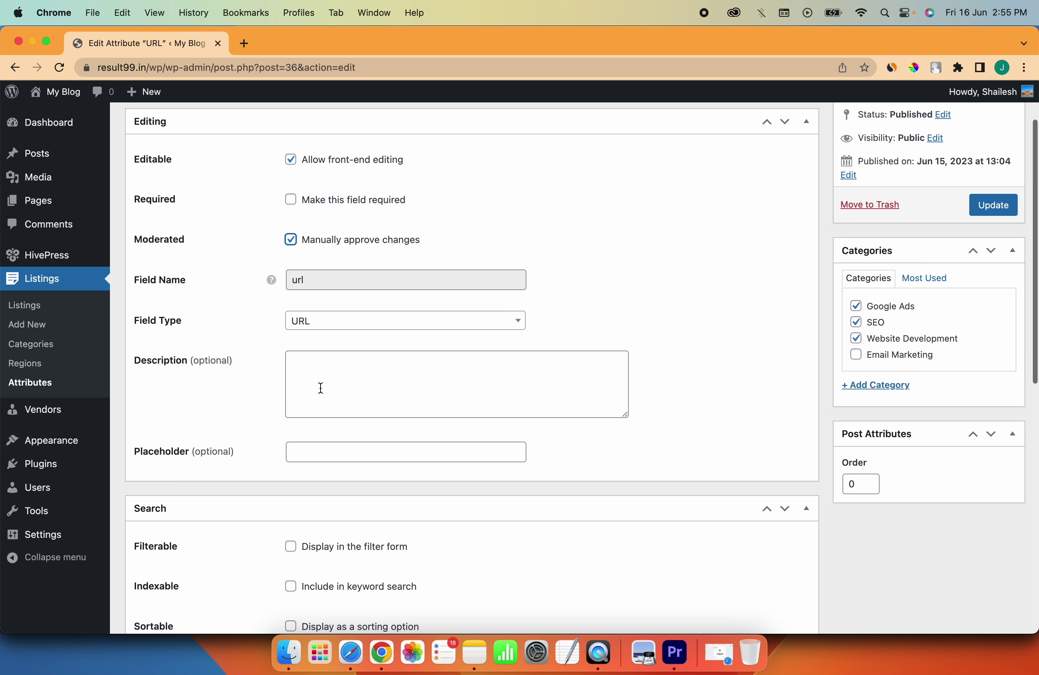
left_click(323, 388)
scroll(322, 388, "down", 3)
left_click(325, 357)
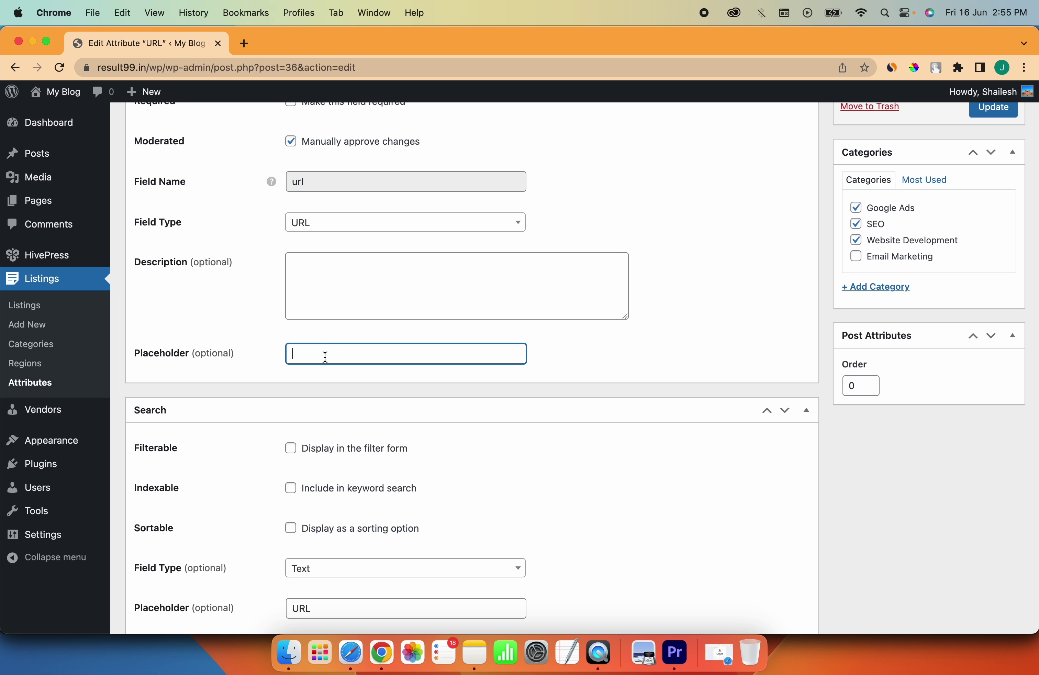
type("website url")
scroll(327, 362, "down", 8)
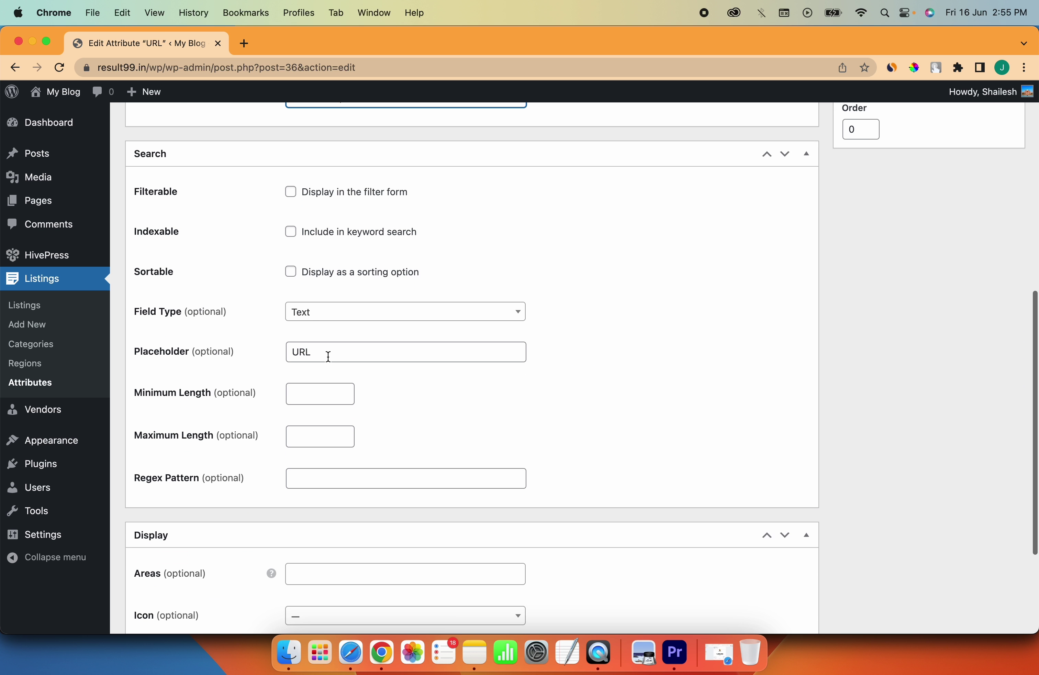
Step: Keep the URL field out of filters, with Text as its search field type
left_click(297, 198)
left_click(297, 198)
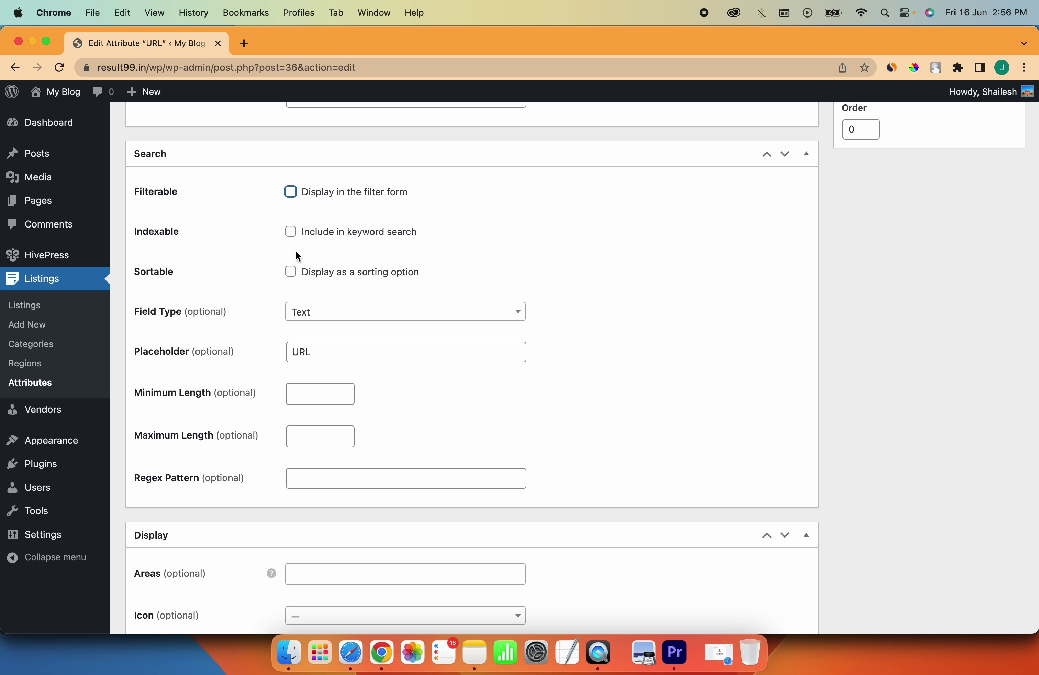
scroll(252, 362, "down", 2)
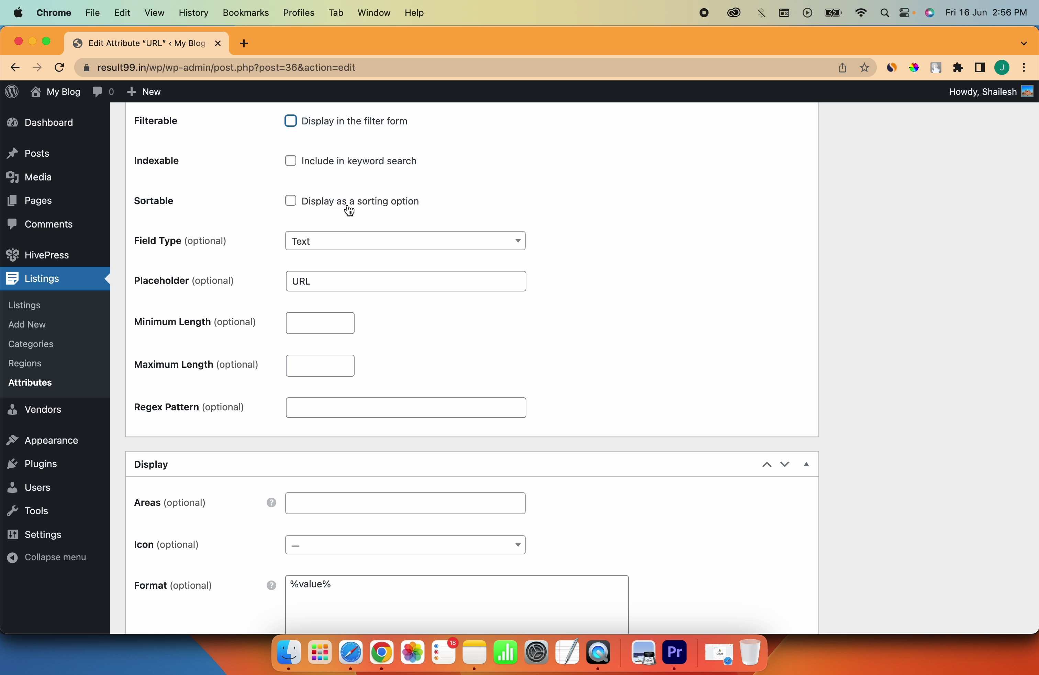
left_click(343, 241)
scroll(341, 285, "up", 2)
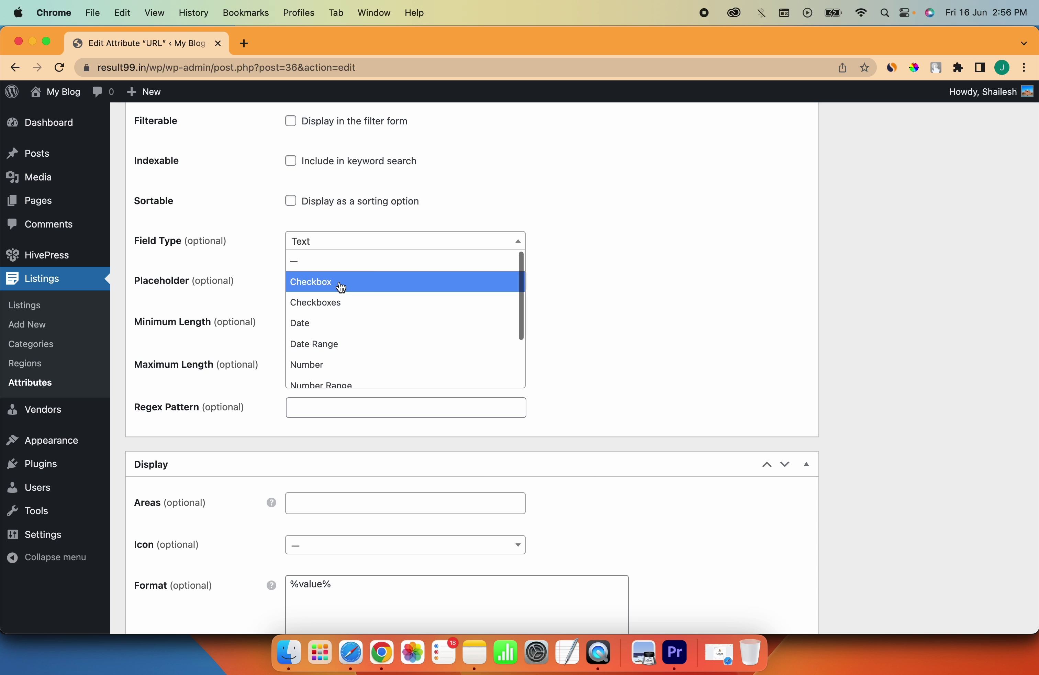
scroll(342, 287, "down", 2)
left_click(331, 379)
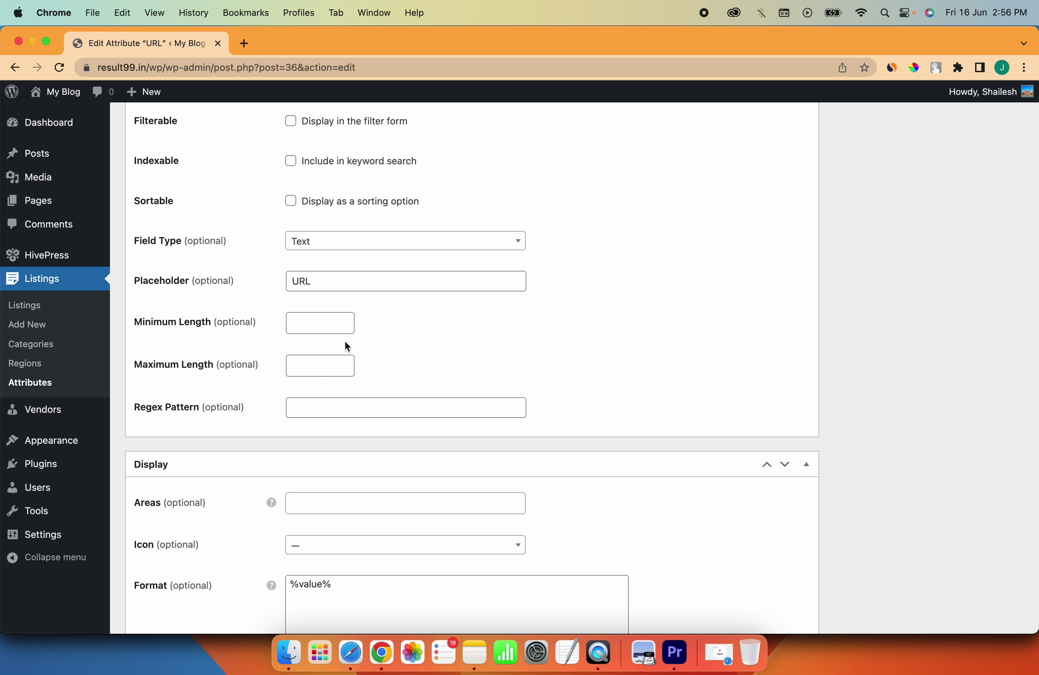
scroll(359, 412, "down", 1)
scroll(360, 412, "down", 3)
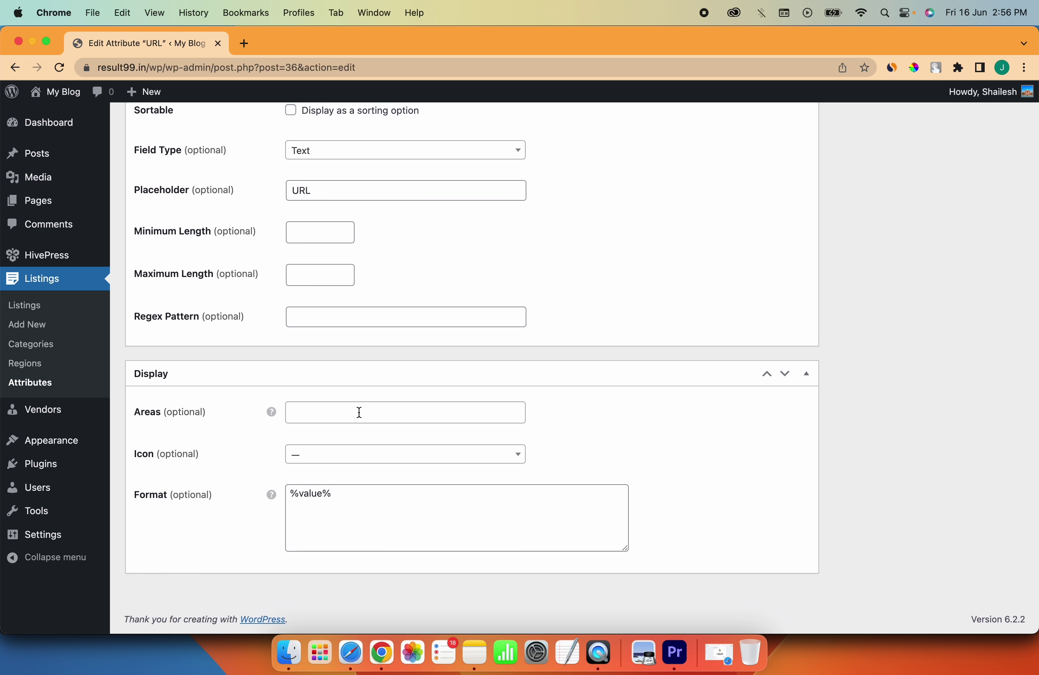
Step: Show the URL in the Block (primary) and Page (primary) areas with no icon
left_click(358, 412)
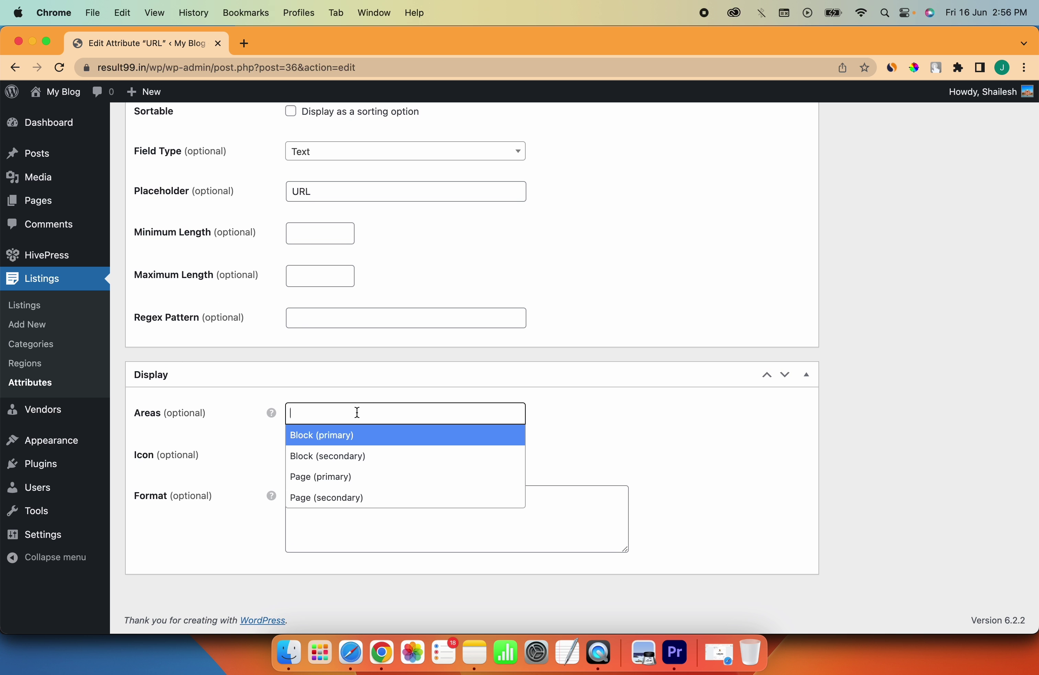
left_click(357, 434)
left_click(399, 413)
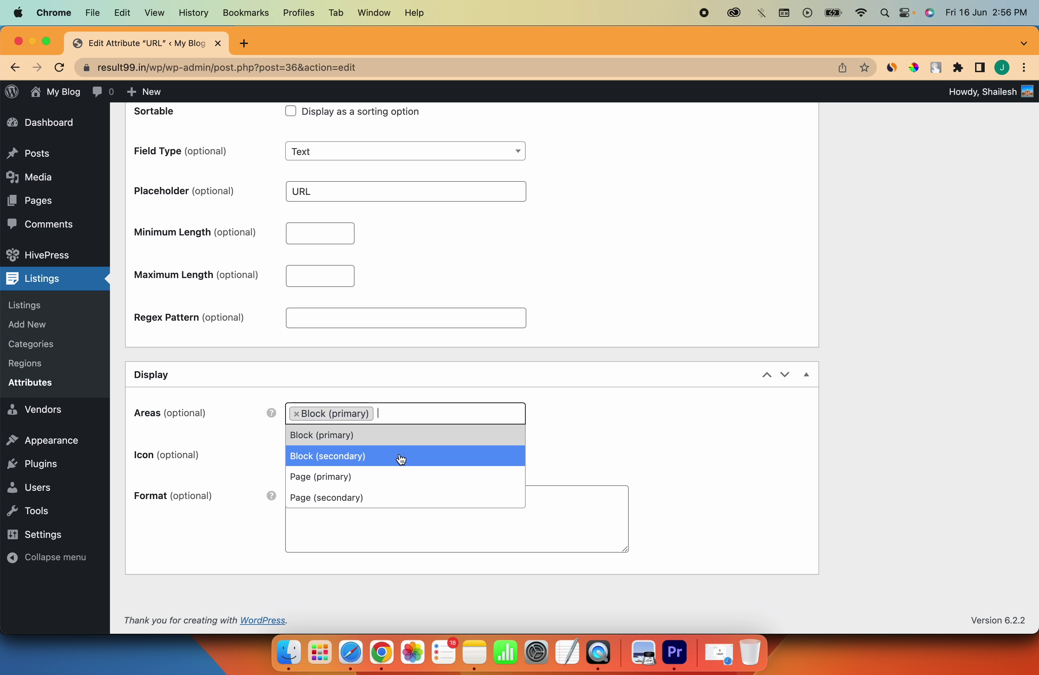
left_click(391, 477)
left_click(364, 461)
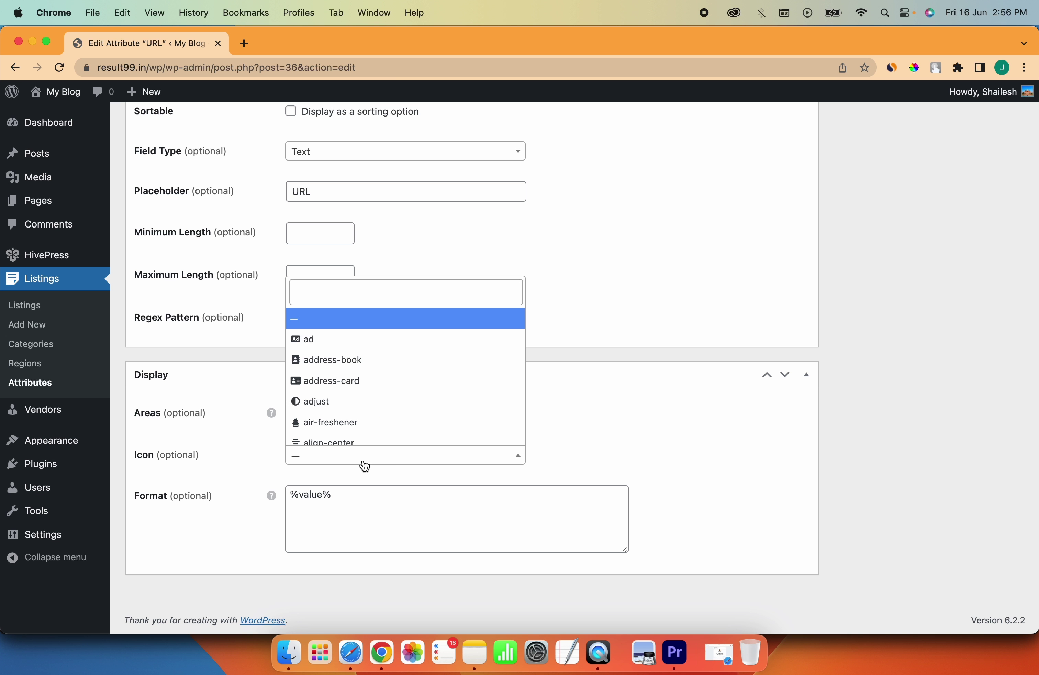
left_click(363, 507)
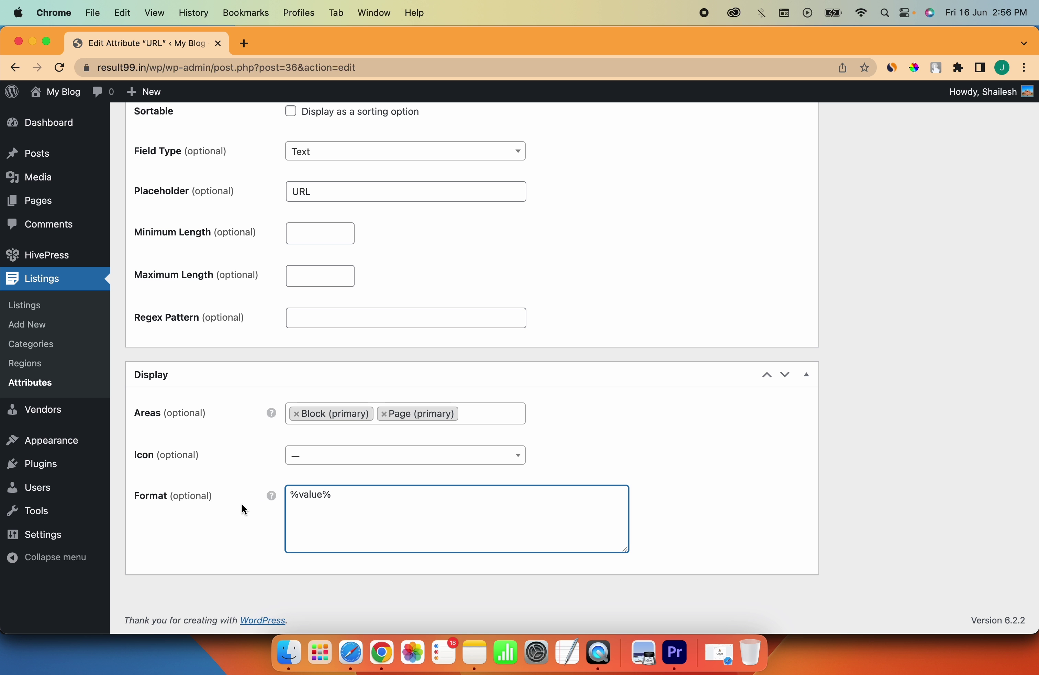
mouse_move(271, 496)
Step: Assign the URL attribute to Email Marketing, update it, and return to Attributes
scroll(608, 378, "up", 15)
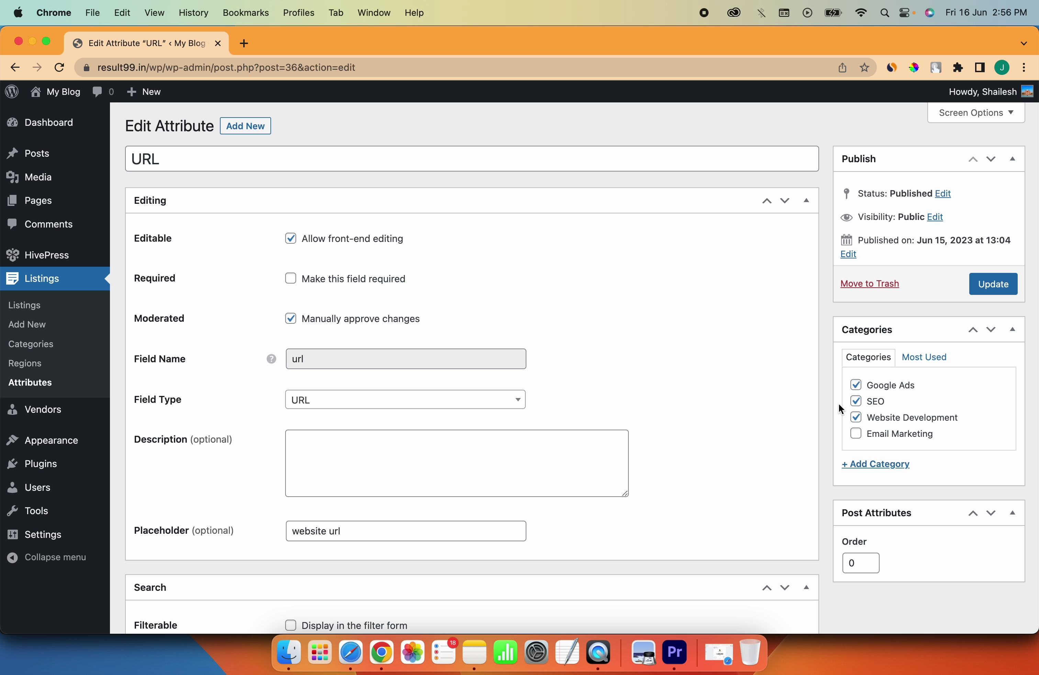
left_click(857, 436)
left_click(991, 286)
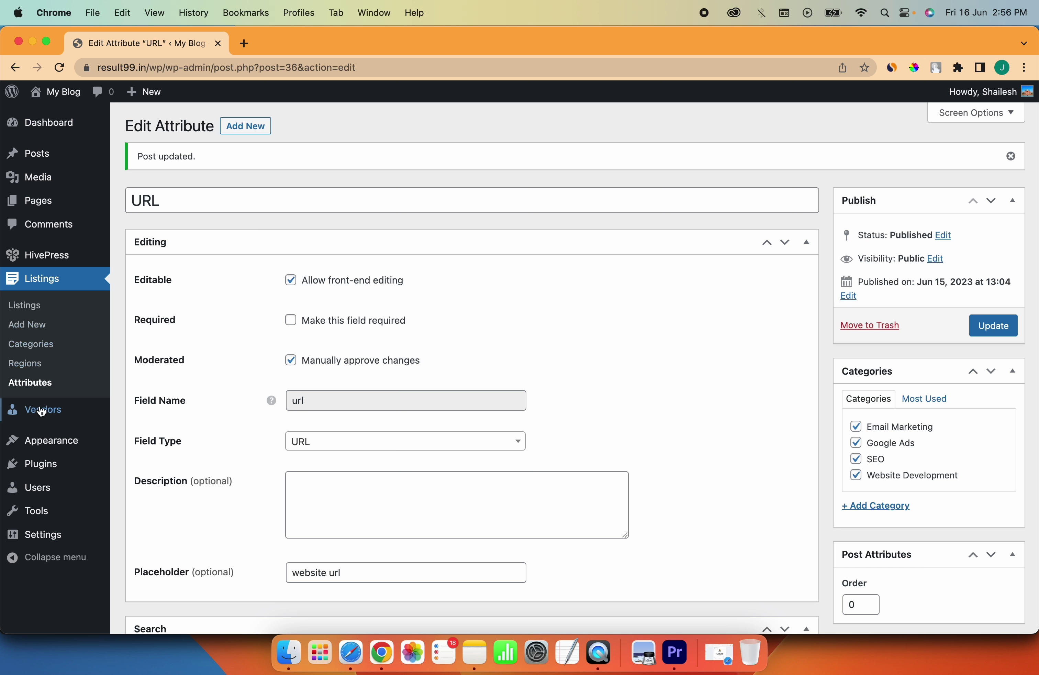
left_click(35, 382)
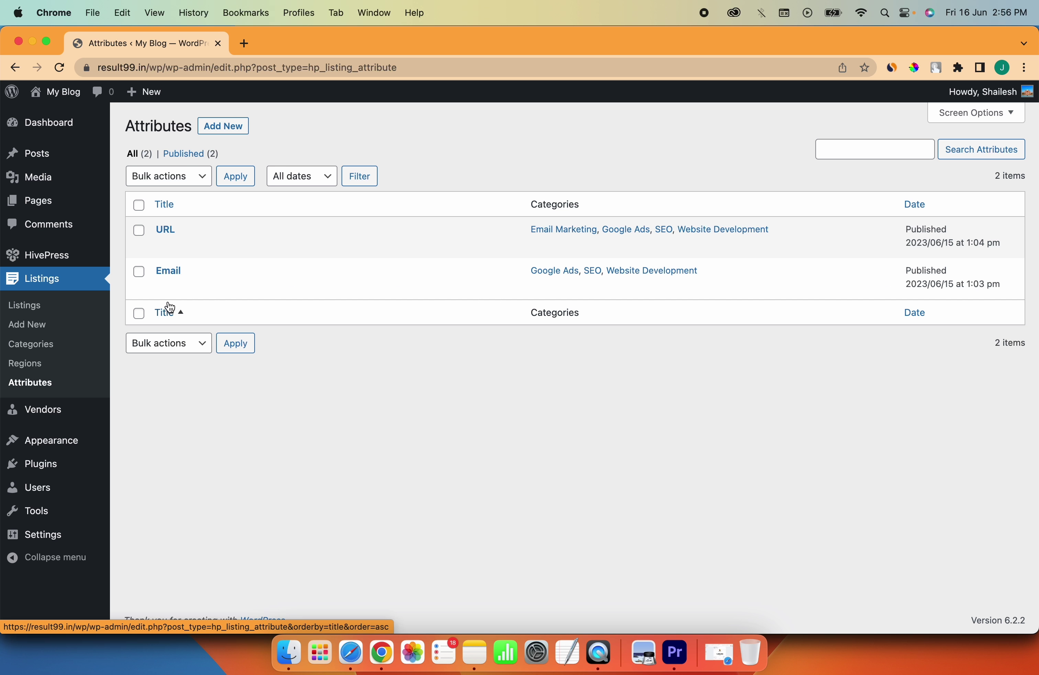
Step: Make the Email attribute front-end editable with manual approval and placeholder 'Email'
left_click(161, 290)
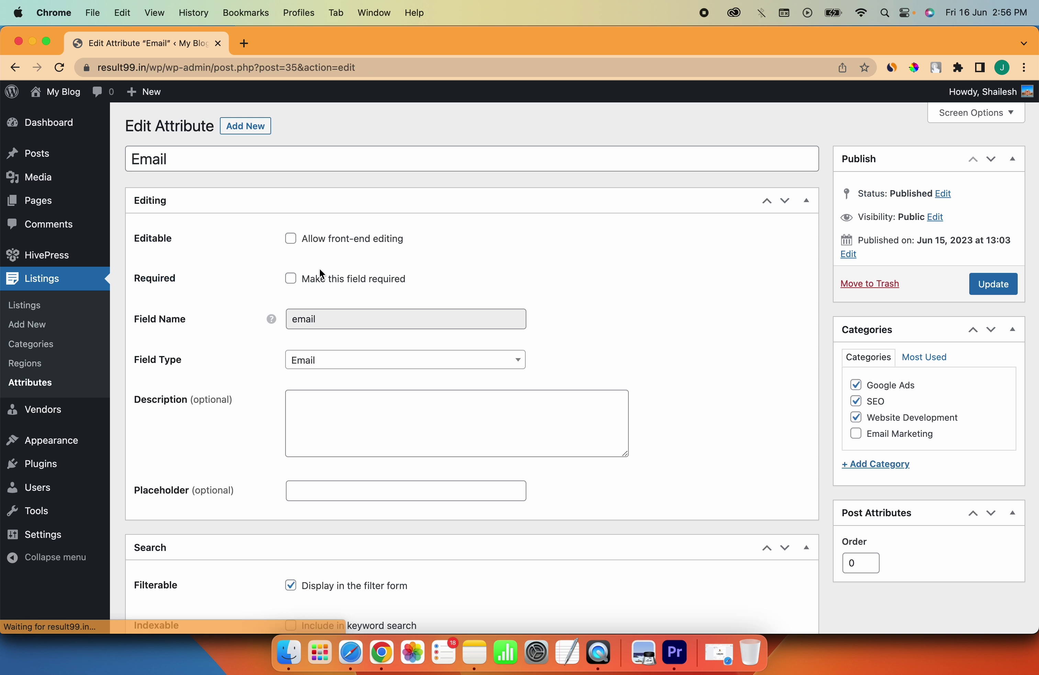
left_click(291, 239)
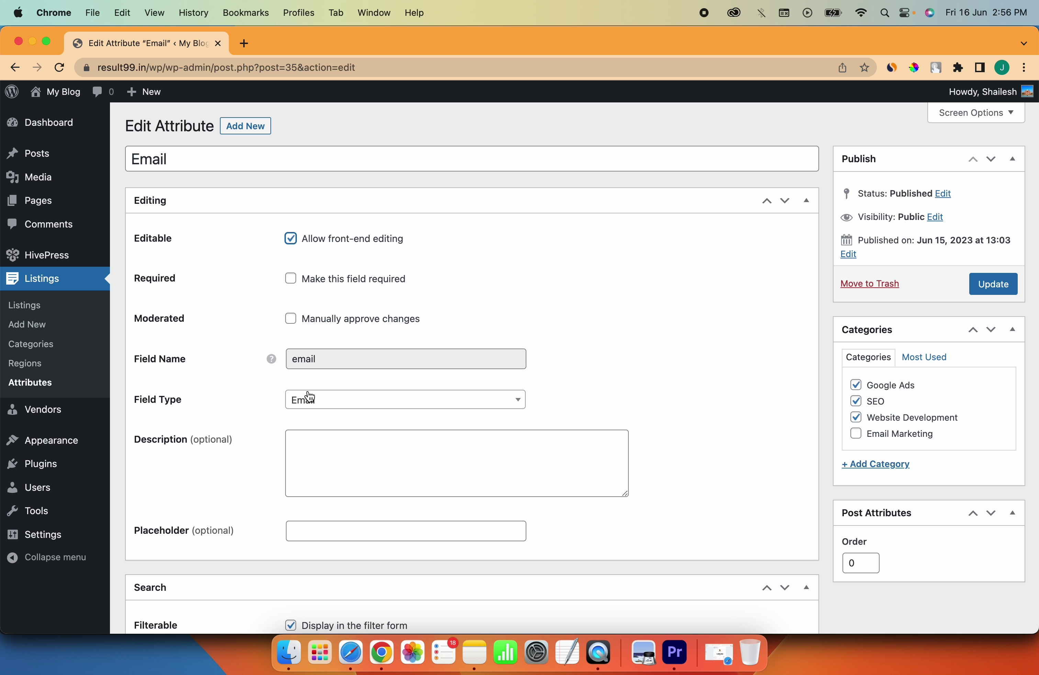
scroll(298, 342, "down", 1)
left_click(290, 302)
scroll(311, 333, "down", 5)
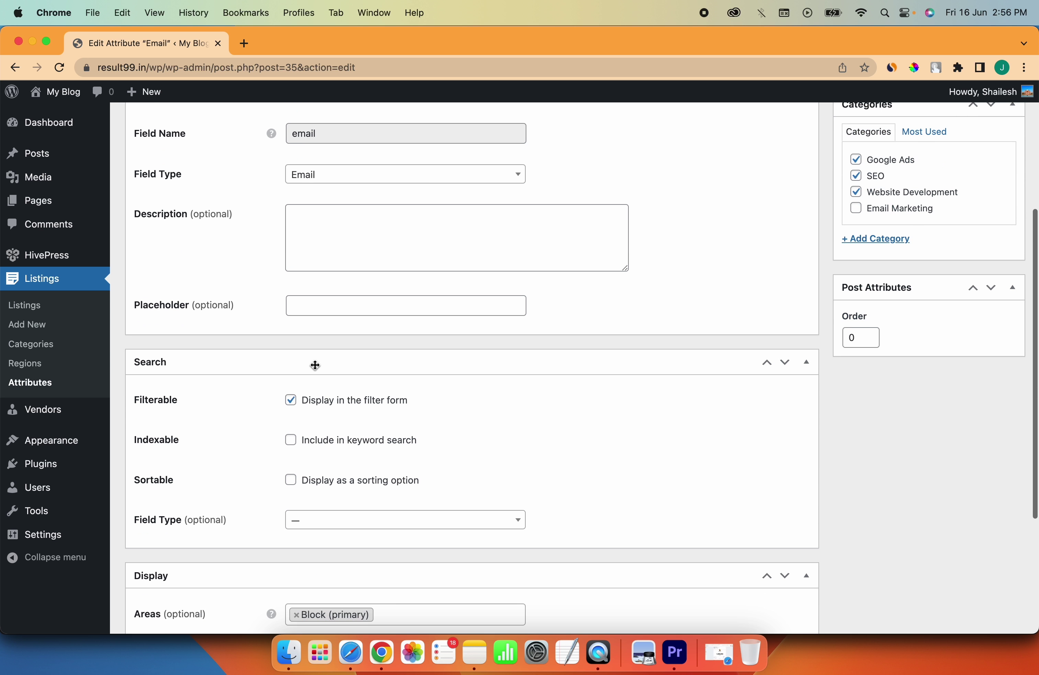
scroll(315, 365, "down", 3)
right_click(312, 360)
left_click(314, 236)
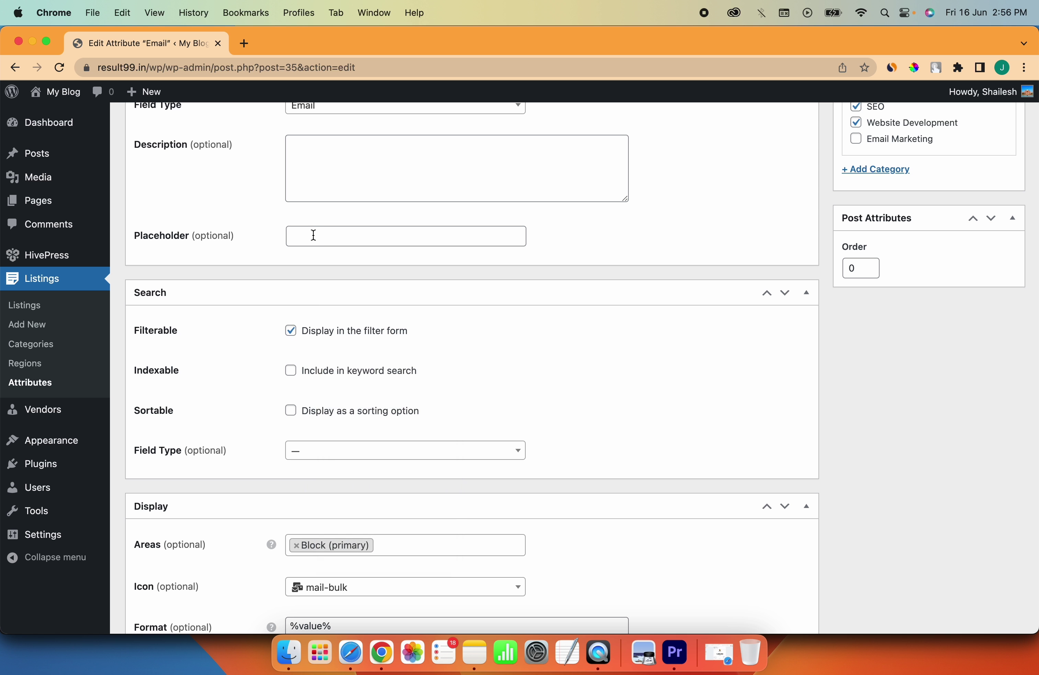
type("Email")
Step: Untick Filterable, add Page (primary) to areas, and append ', %icon%' to the format
scroll(351, 300, "down", 5)
left_click(352, 320)
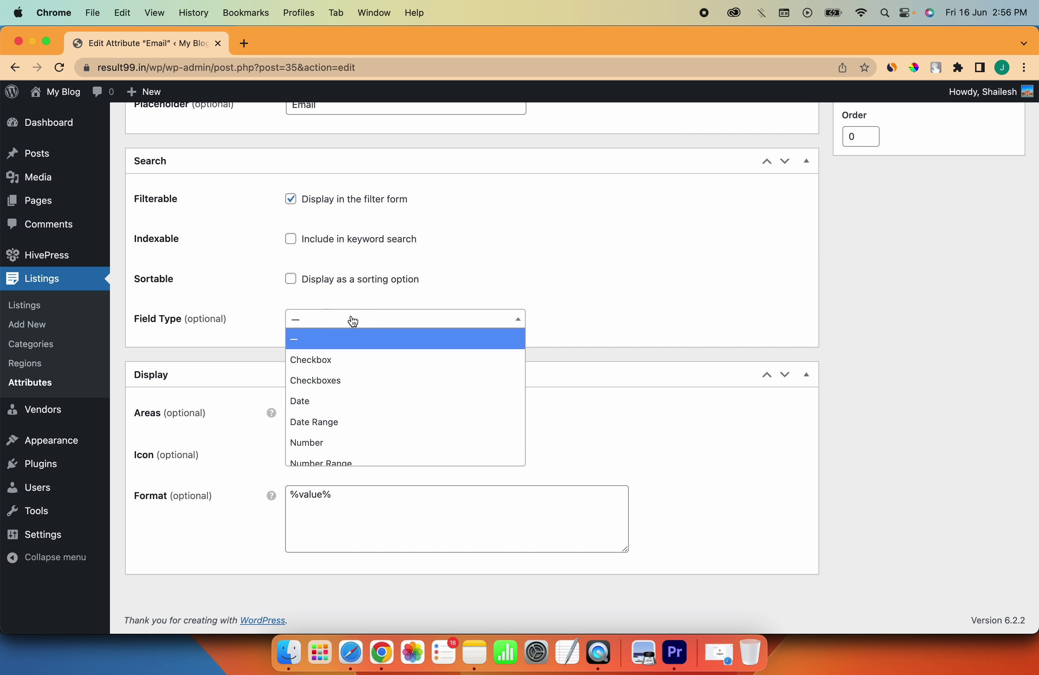
left_click(290, 199)
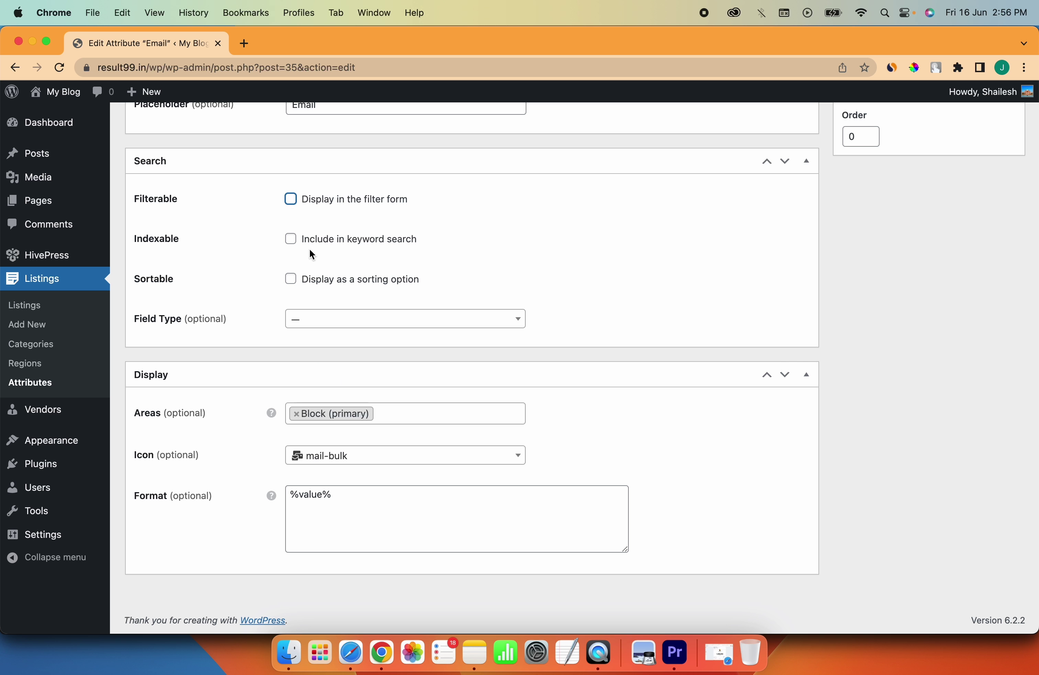
scroll(328, 364, "down", 1)
left_click(377, 412)
left_click(388, 477)
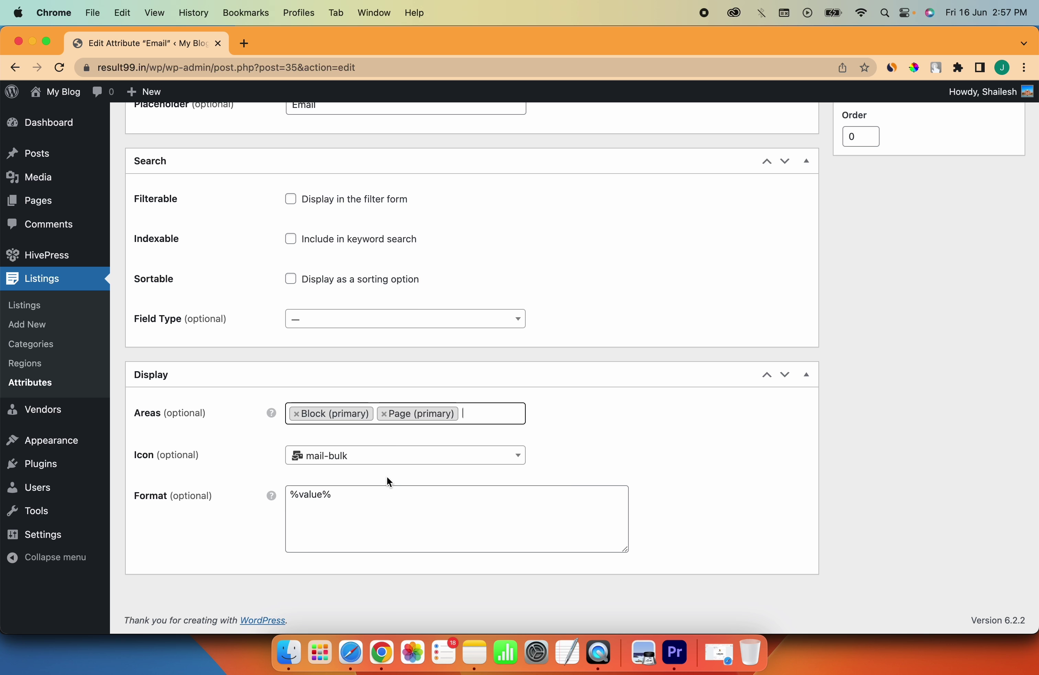
left_click(345, 501)
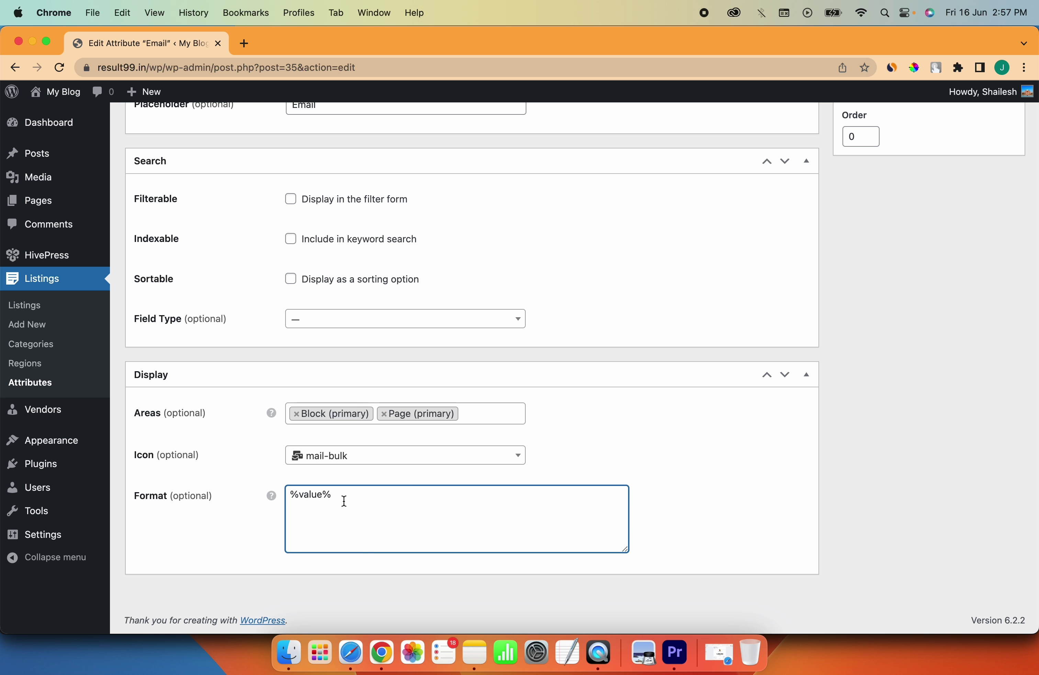
type(", %icon%")
Step: Assign Email to Email Marketing, update it, and return to Attributes
scroll(406, 443, "up", 10)
left_click(857, 433)
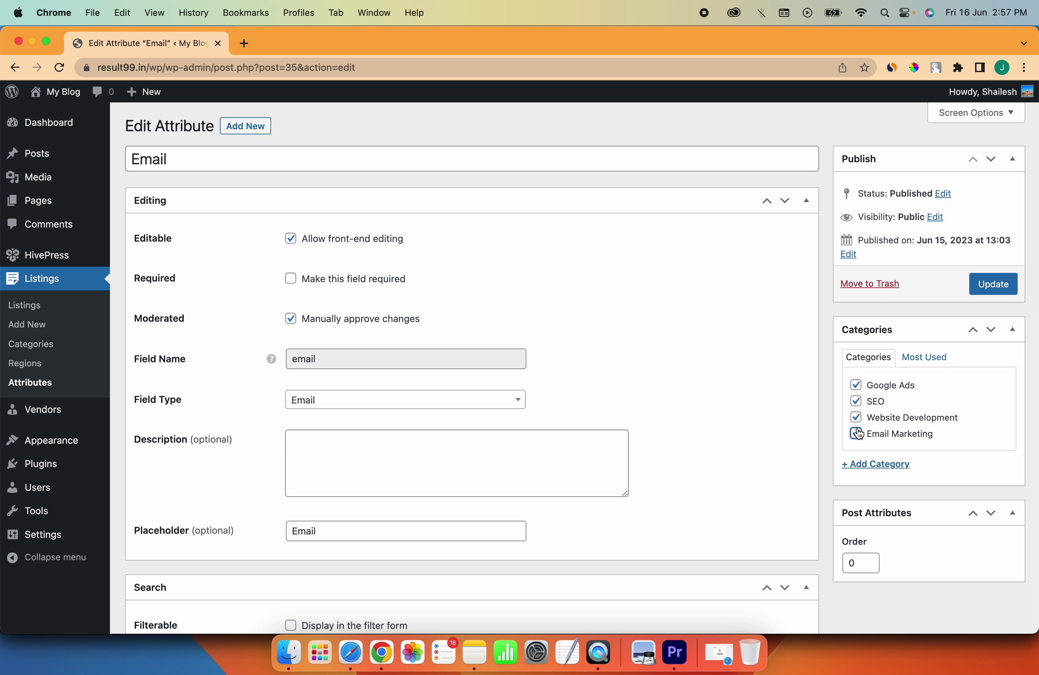
left_click(983, 285)
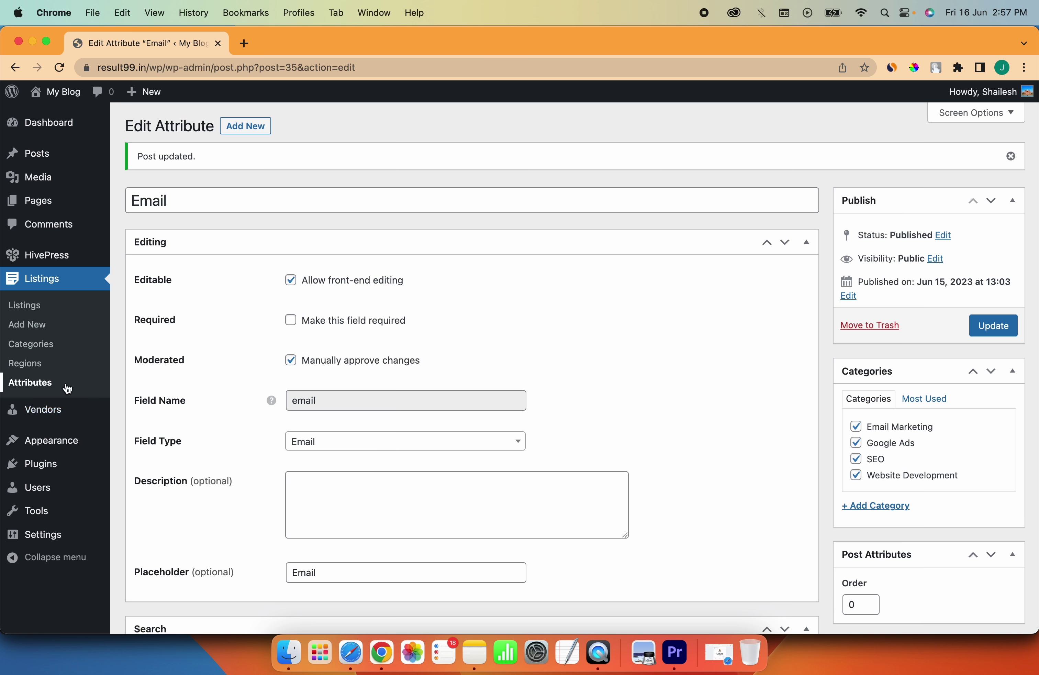
left_click(51, 383)
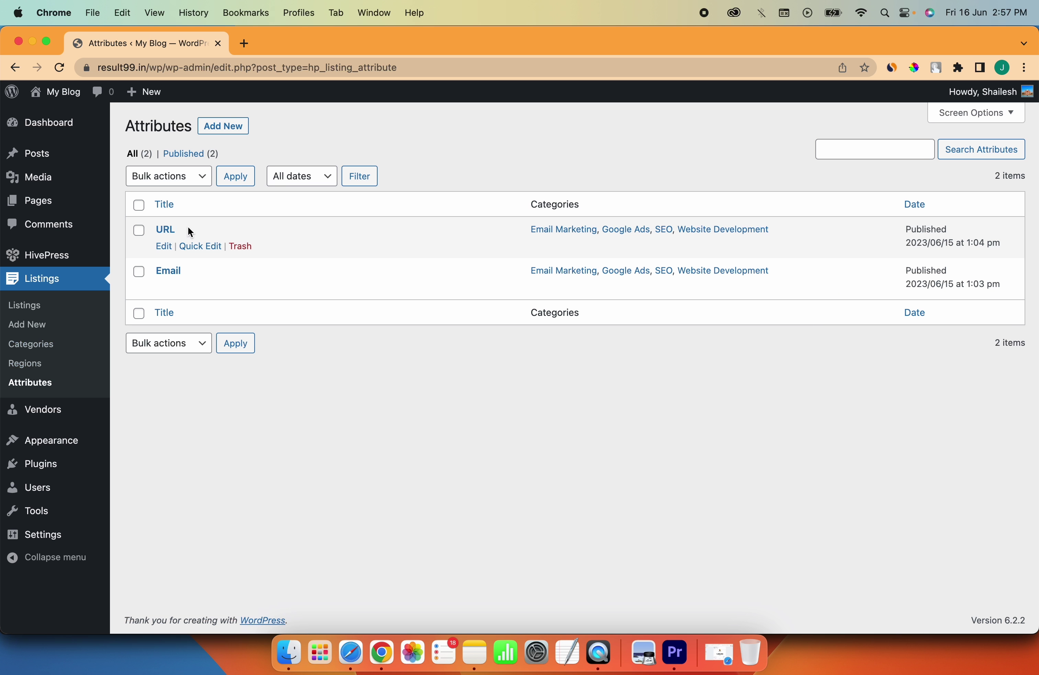
Step: Create a new 'Phone' attribute, front-end editable with manual approval, field name 'phone'
left_click(220, 129)
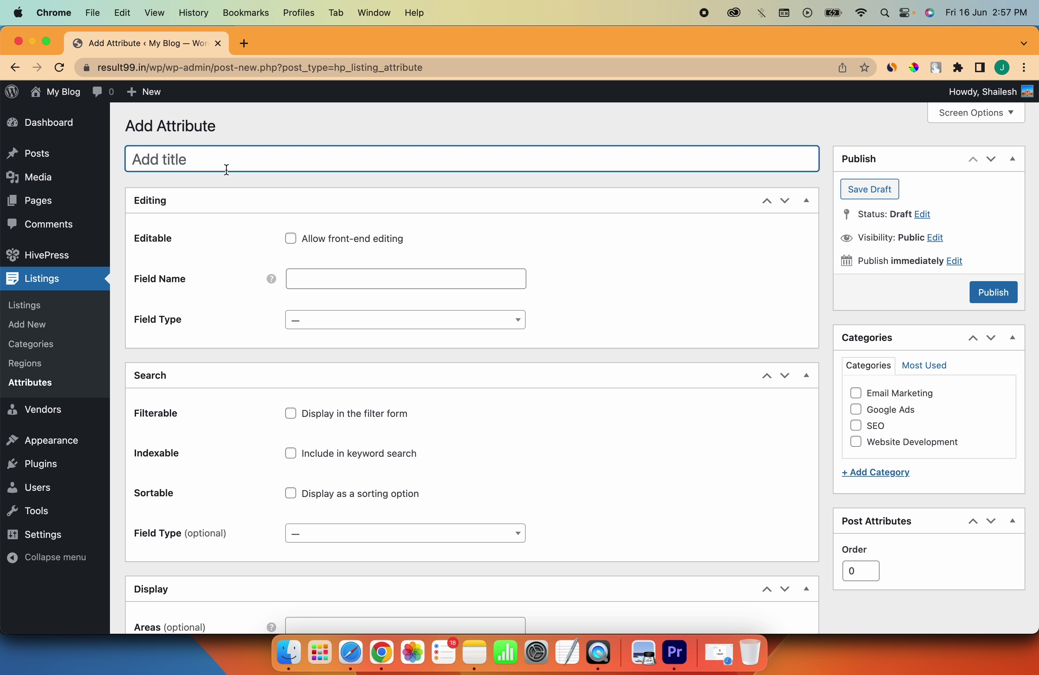
type("Phone")
left_click(291, 237)
left_click(331, 317)
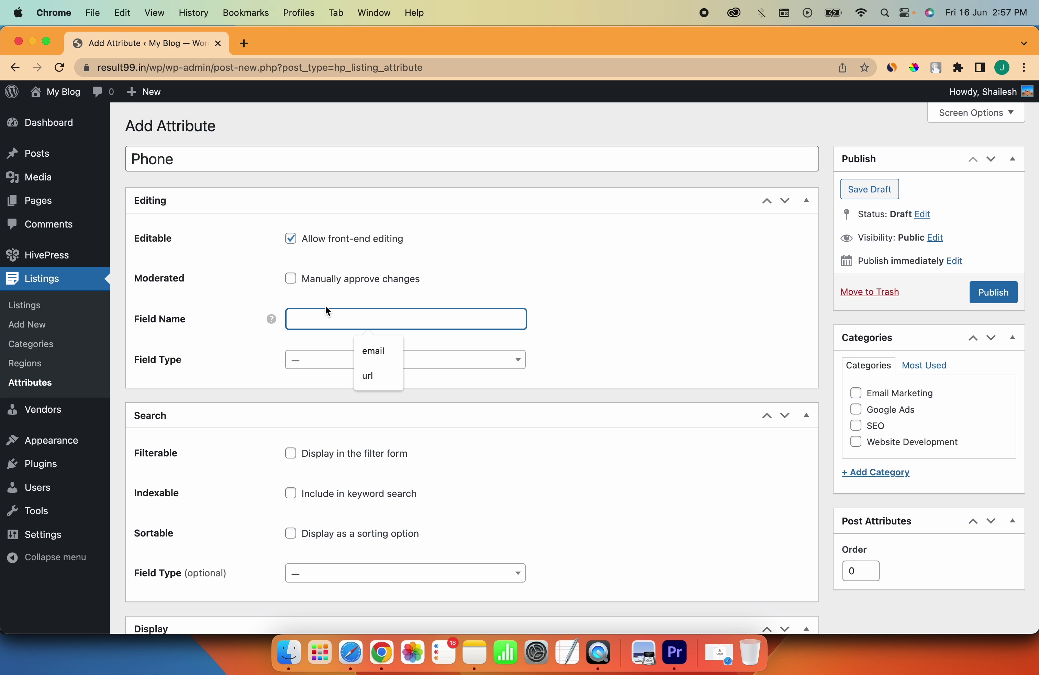
left_click(291, 278)
left_click(328, 327)
type("Pho")
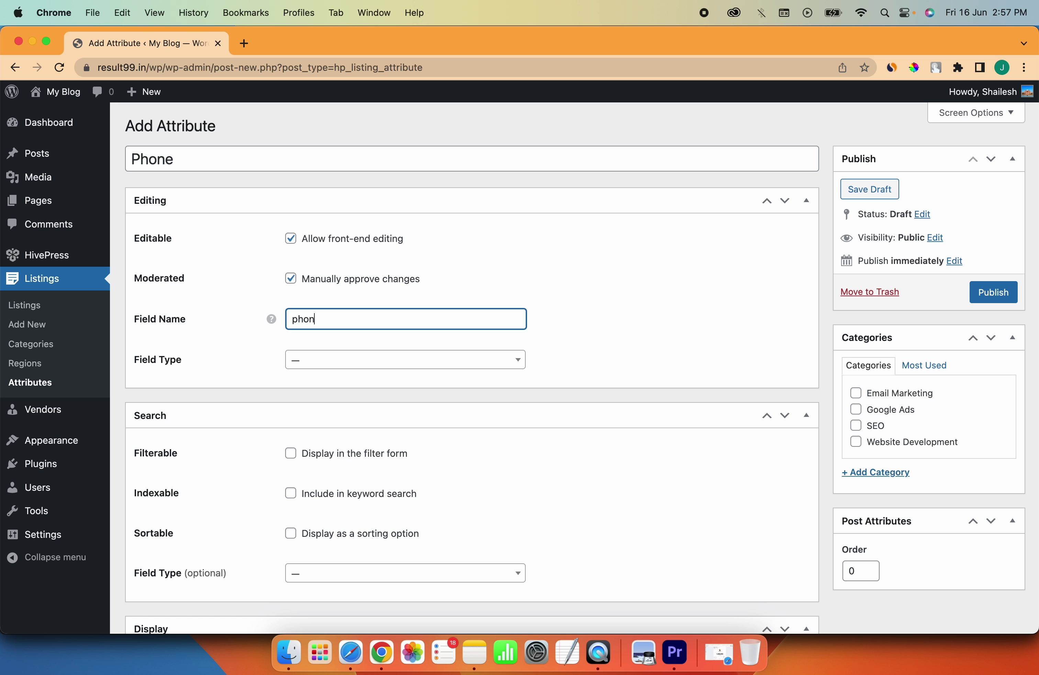
Step: Set the Phone attribute's field type to Phone
left_click(348, 362)
scroll(355, 460, "down", 3)
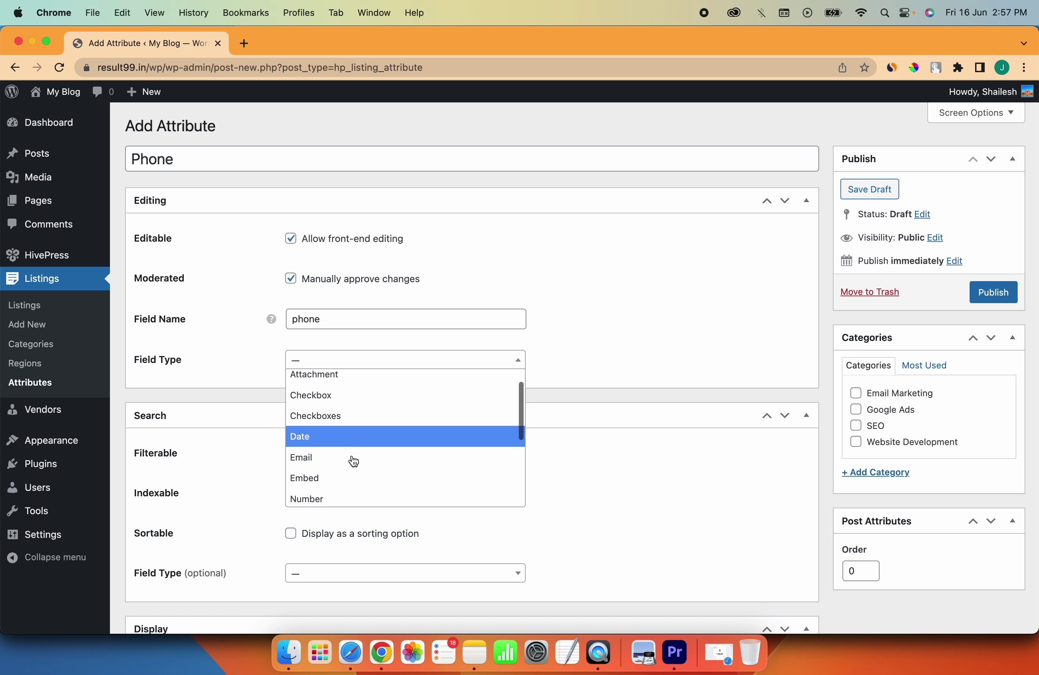
scroll(354, 461, "down", 4)
scroll(353, 460, "up", 3)
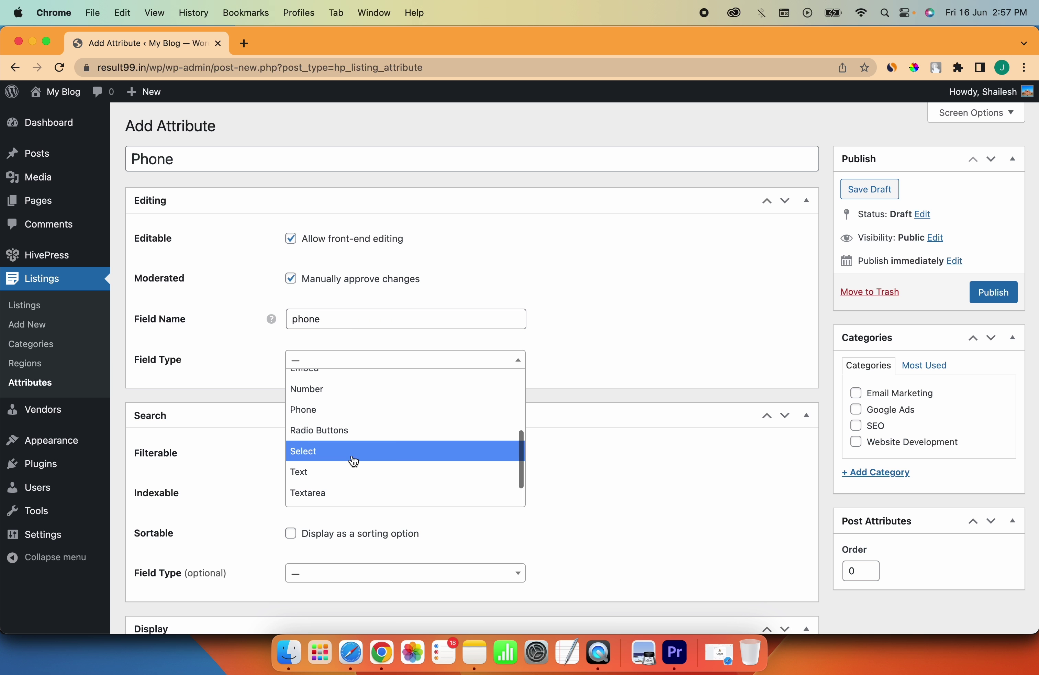
left_click(331, 420)
scroll(329, 415, "down", 5)
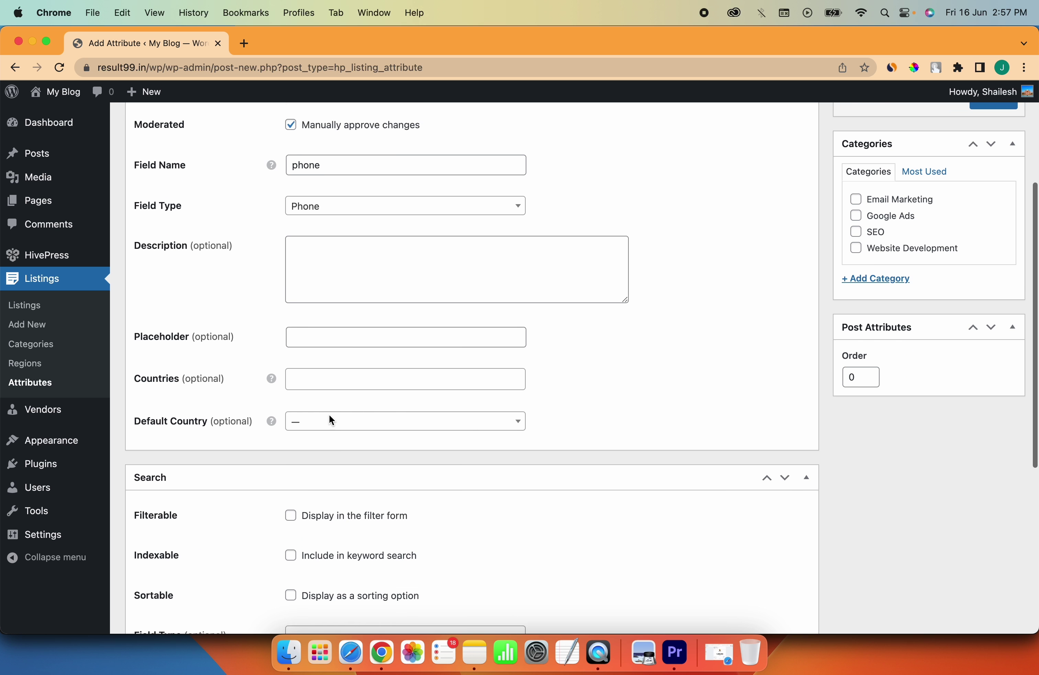
left_click(376, 221)
Step: Give the Phone attribute a Phone number placeholder and allow country IN
left_click(609, 214)
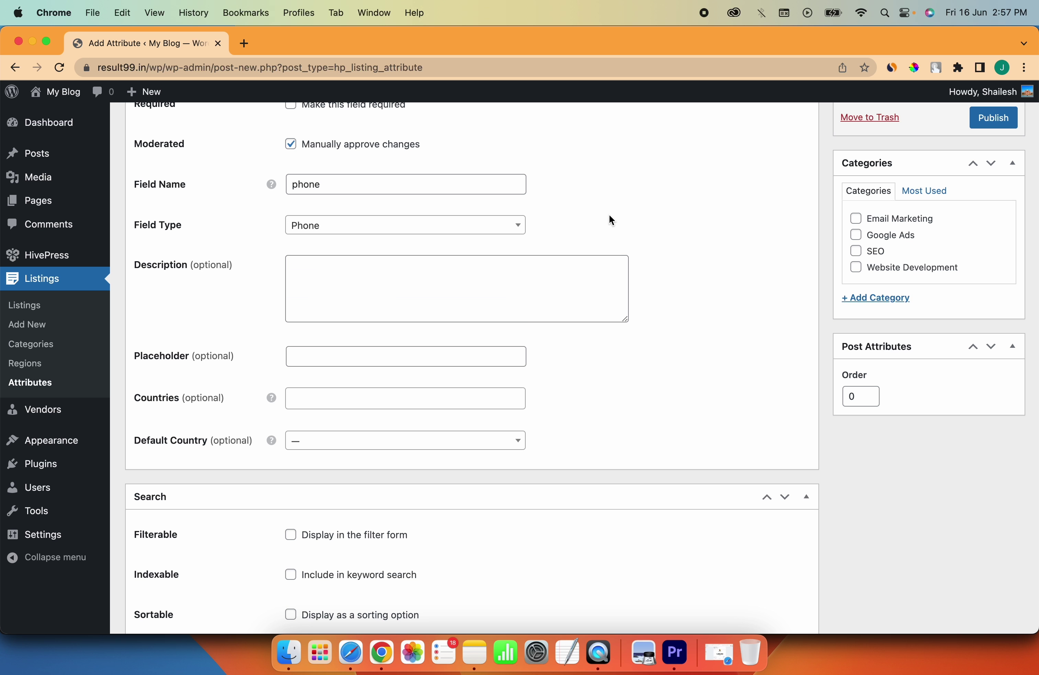
scroll(531, 287, "down", 2)
left_click(399, 312)
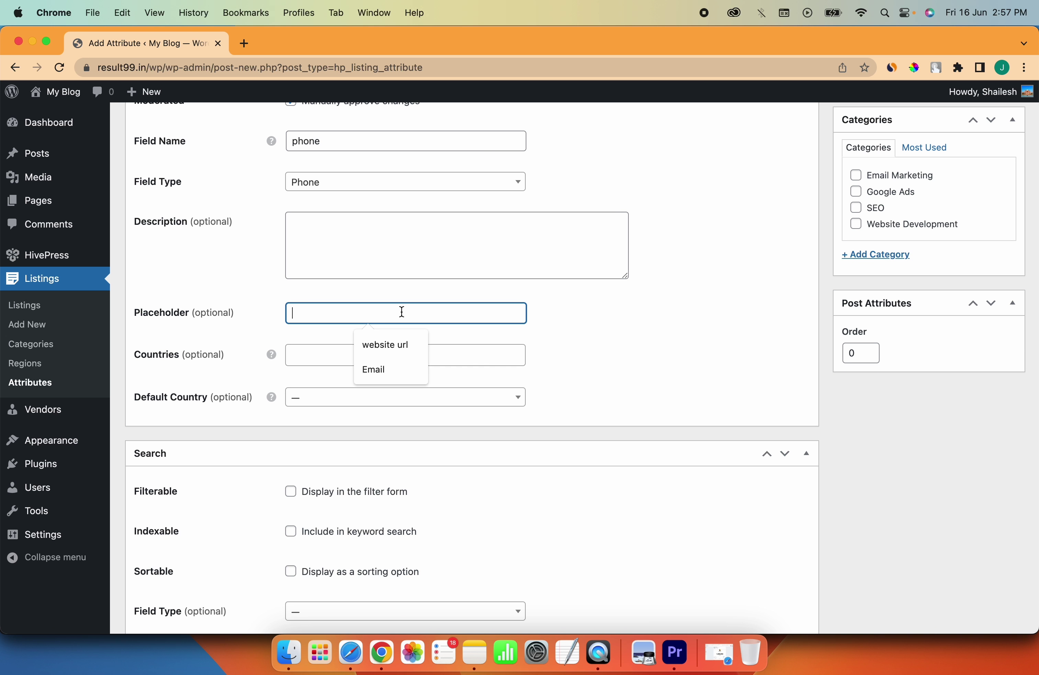
type("Phone number")
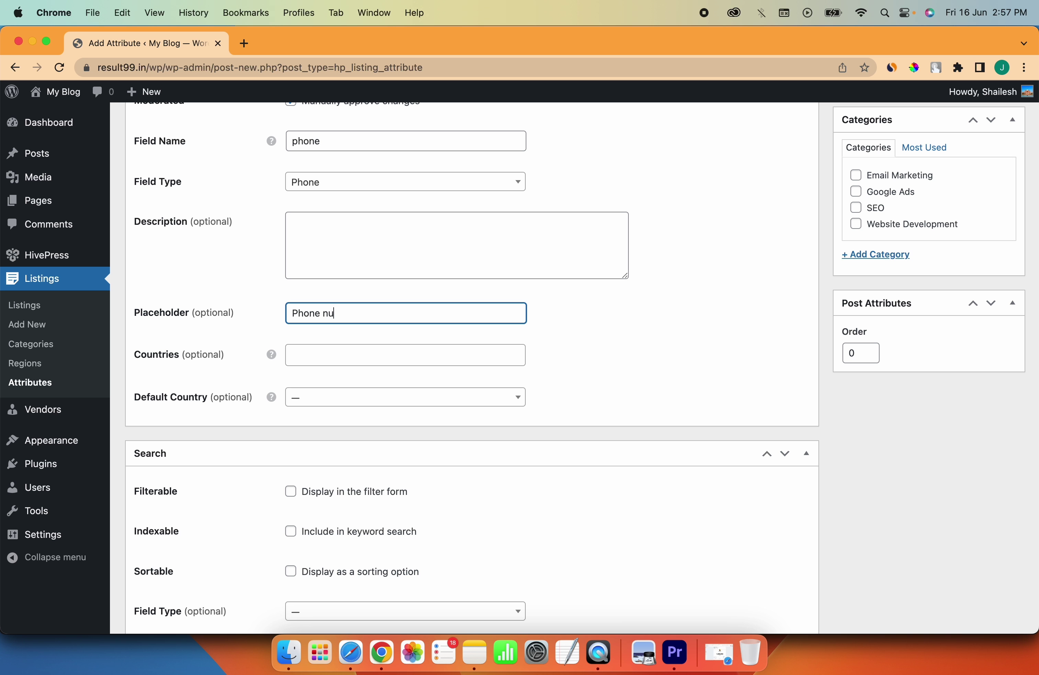
left_click(381, 349)
type("IN")
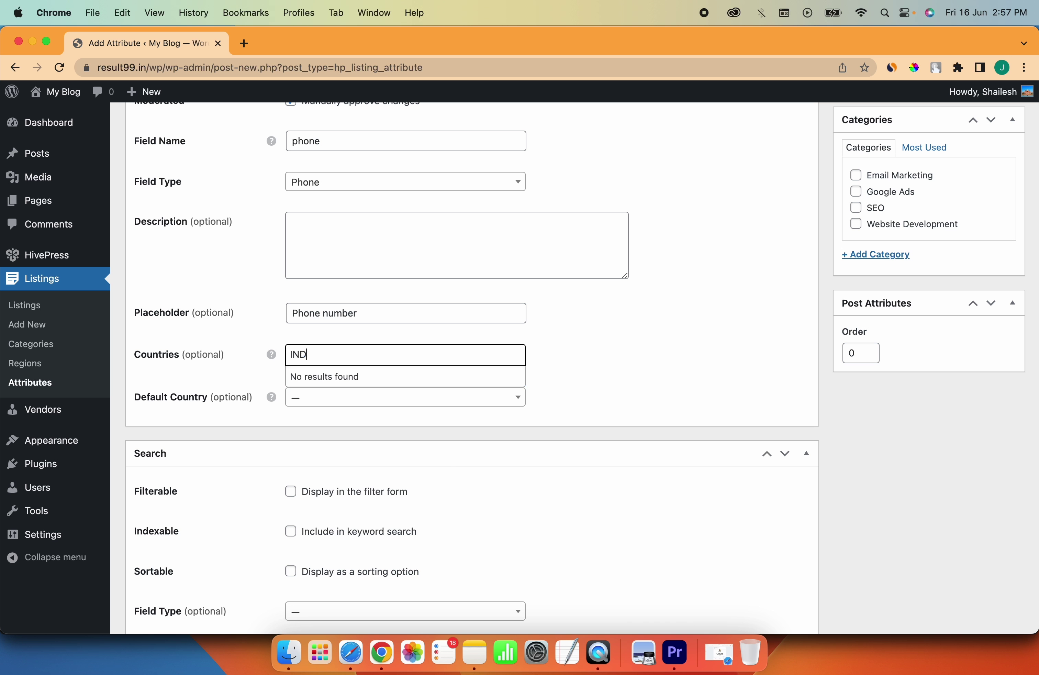
left_click(376, 378)
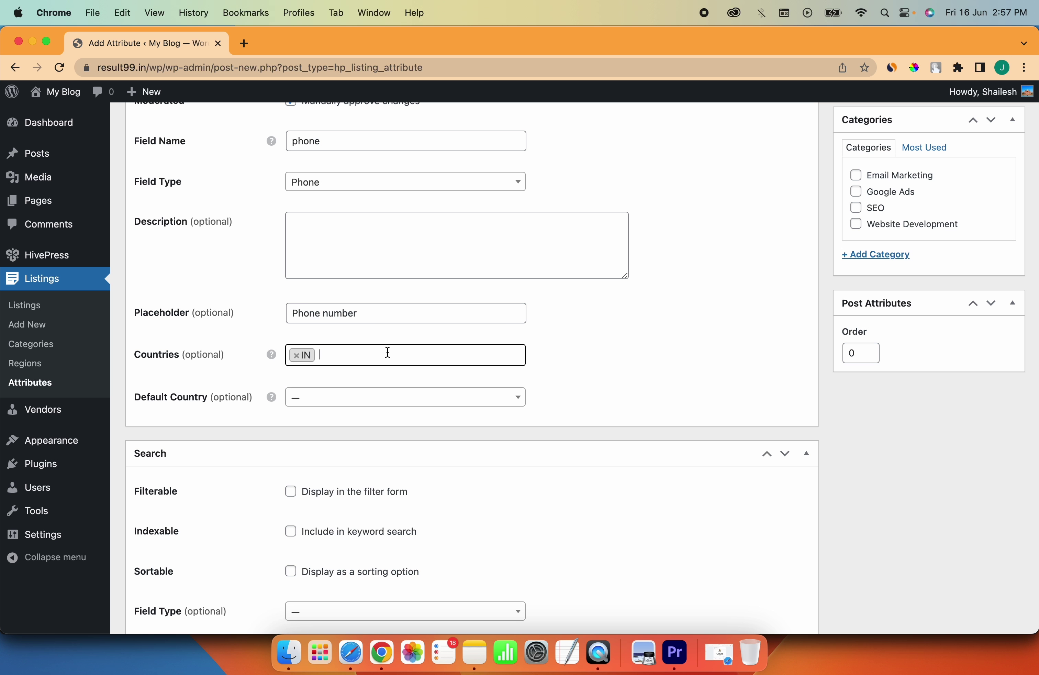
Step: Set the Phone attribute's default country to IN, leaving the search field type unchanged
left_click(386, 393)
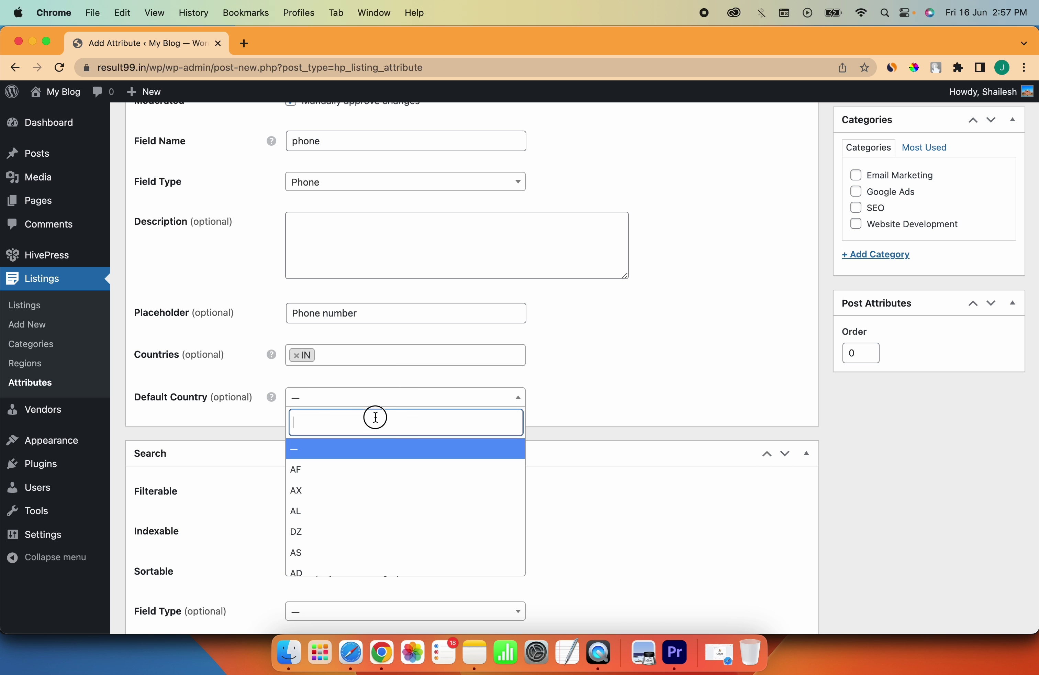
type("Indi")
key("BackSpace")
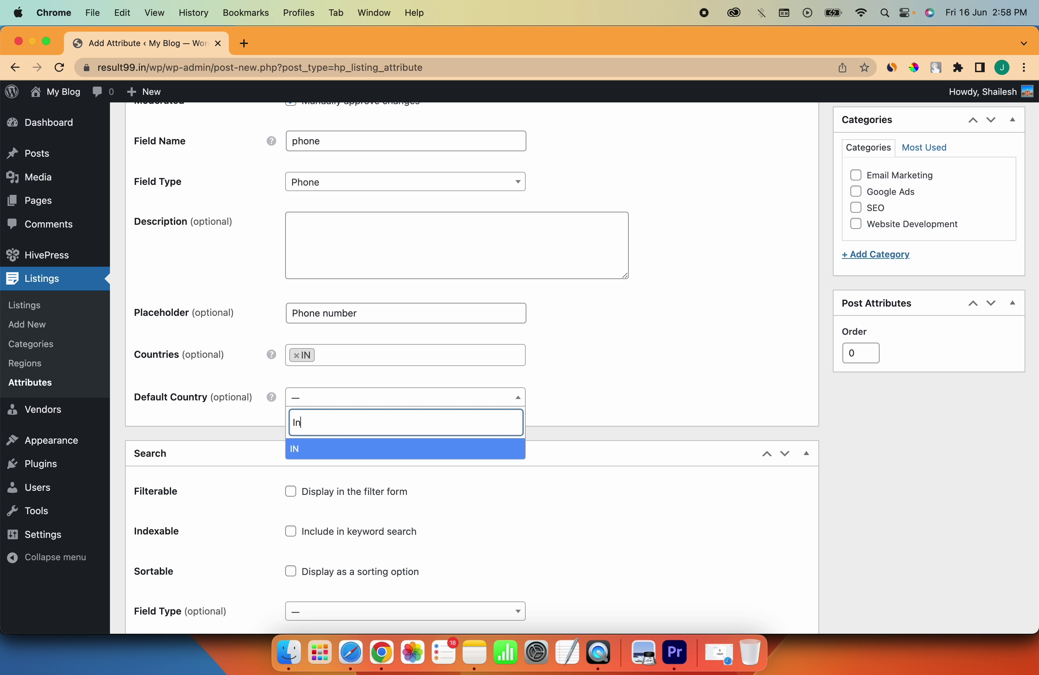
left_click(373, 448)
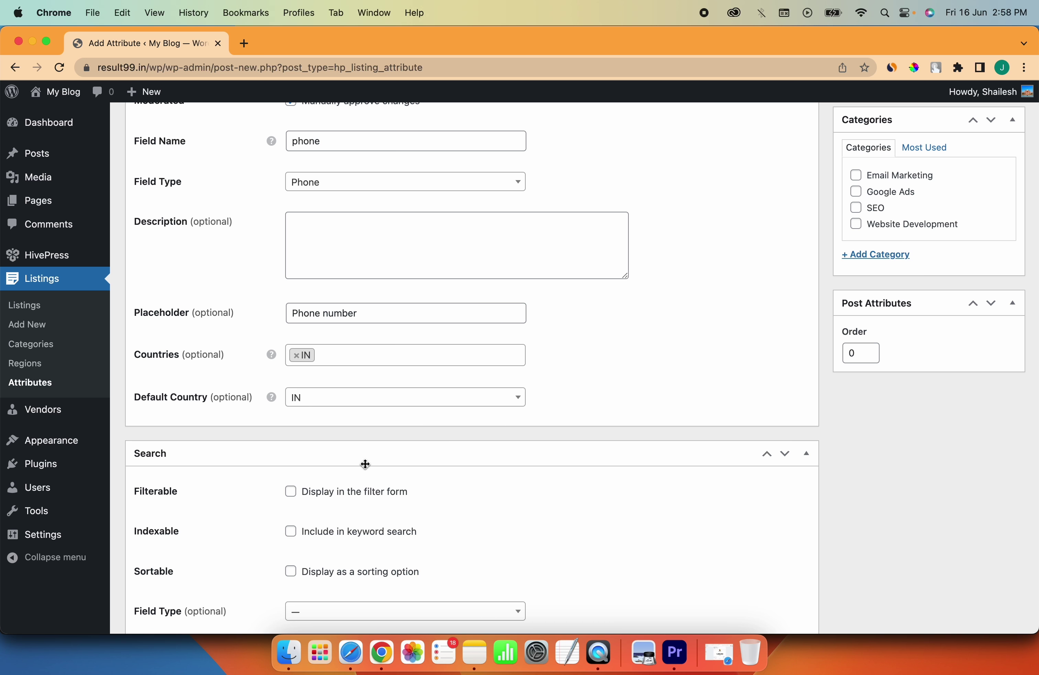
scroll(365, 463, "down", 5)
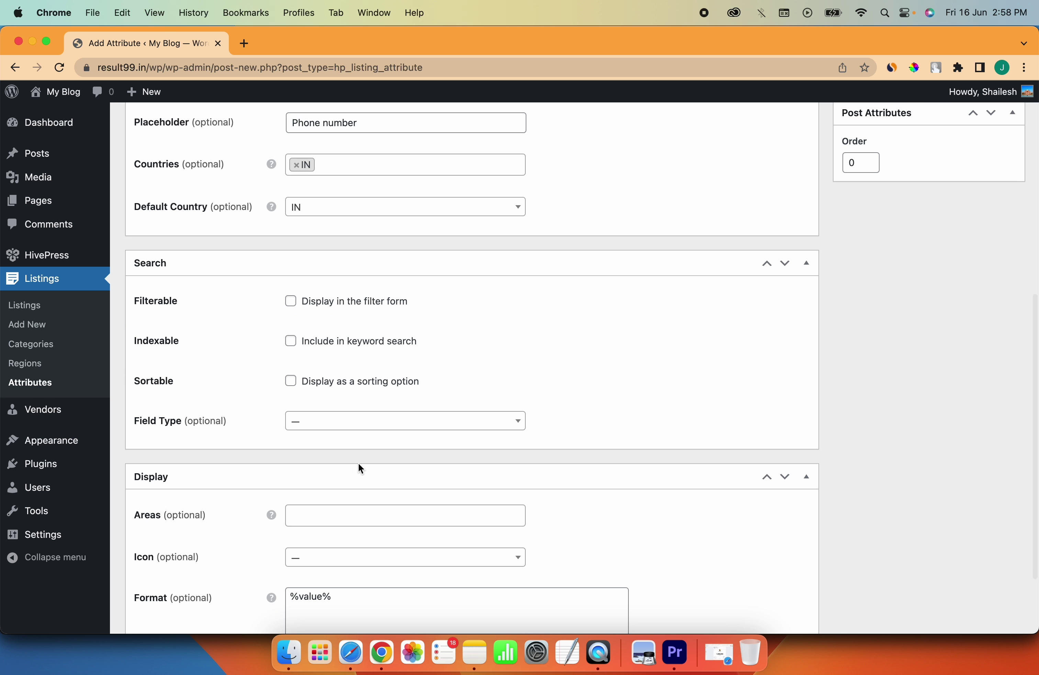
left_click(364, 423)
scroll(364, 525, "down", 2)
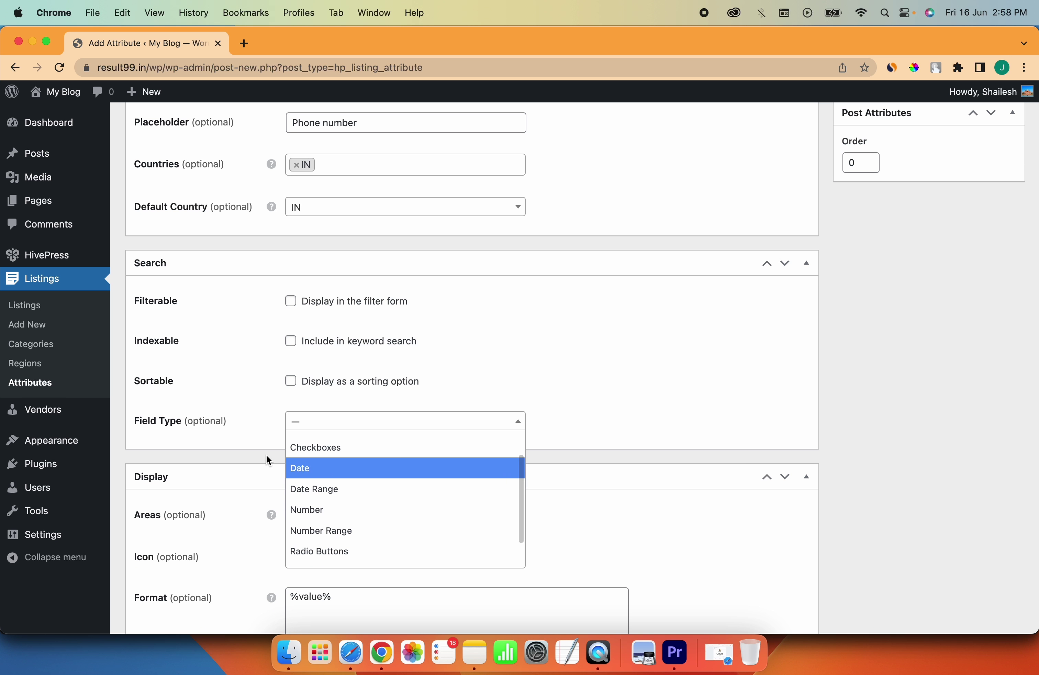
scroll(371, 500, "down", 2)
left_click(257, 448)
Step: Show Phone in the Block (primary) and Page (primary) display areas
scroll(258, 449, "down", 3)
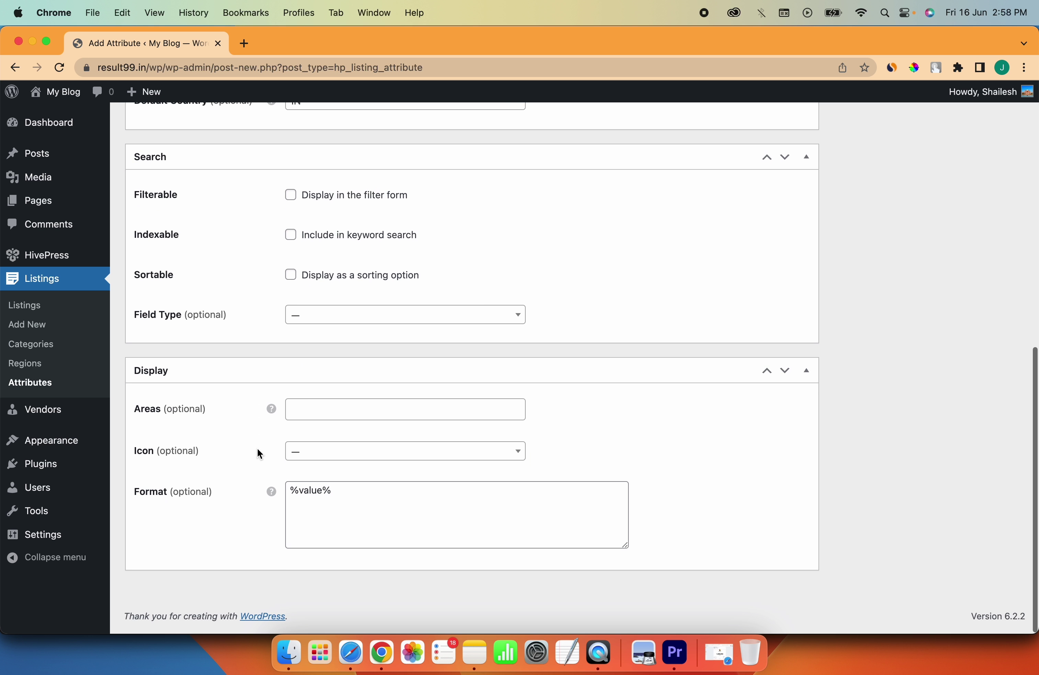
left_click(356, 414)
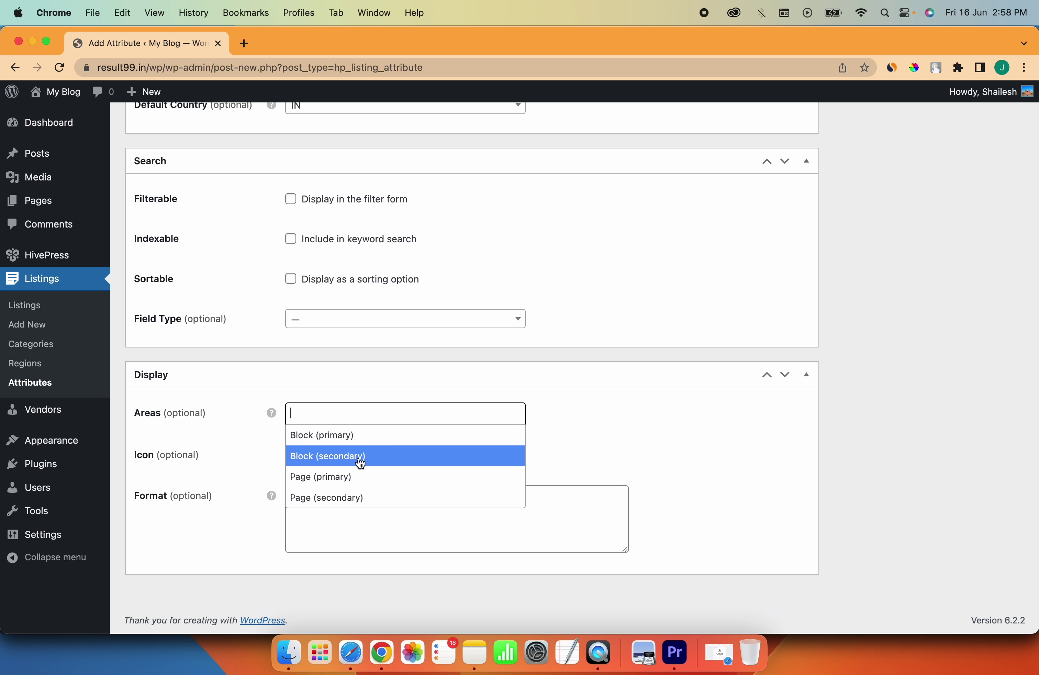
left_click(362, 436)
left_click(432, 412)
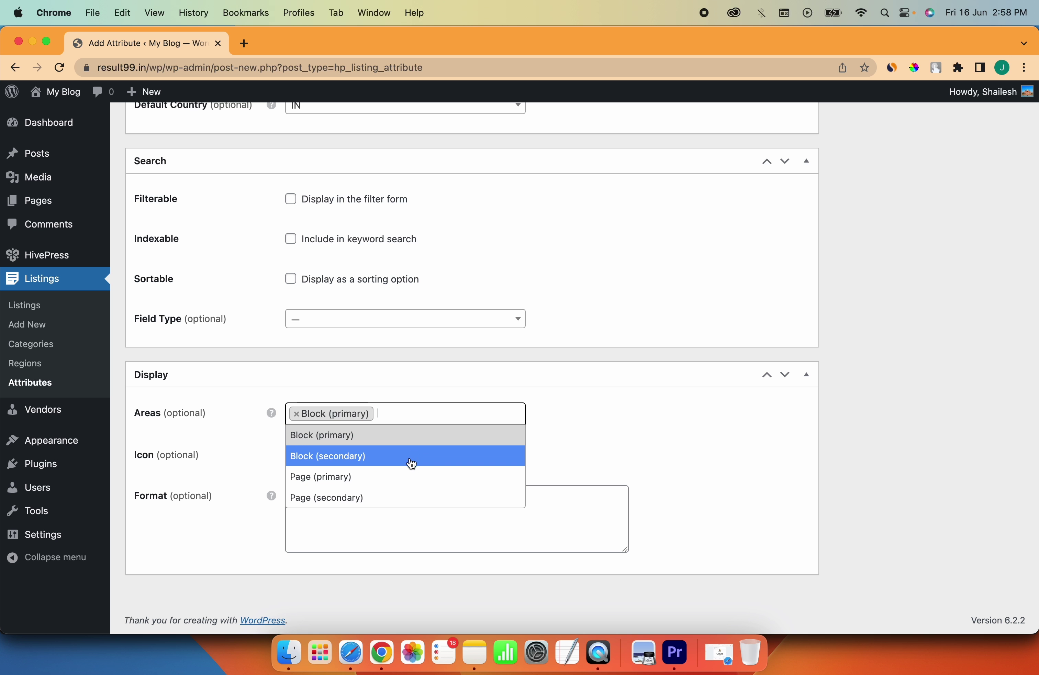
left_click(408, 478)
left_click(400, 461)
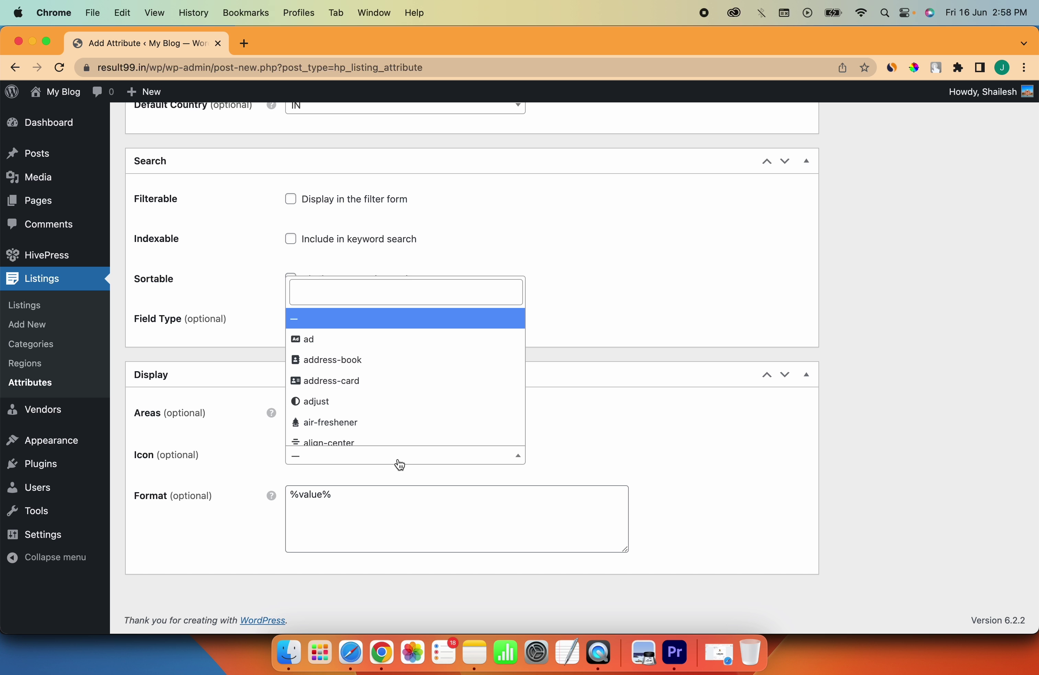
left_click(393, 495)
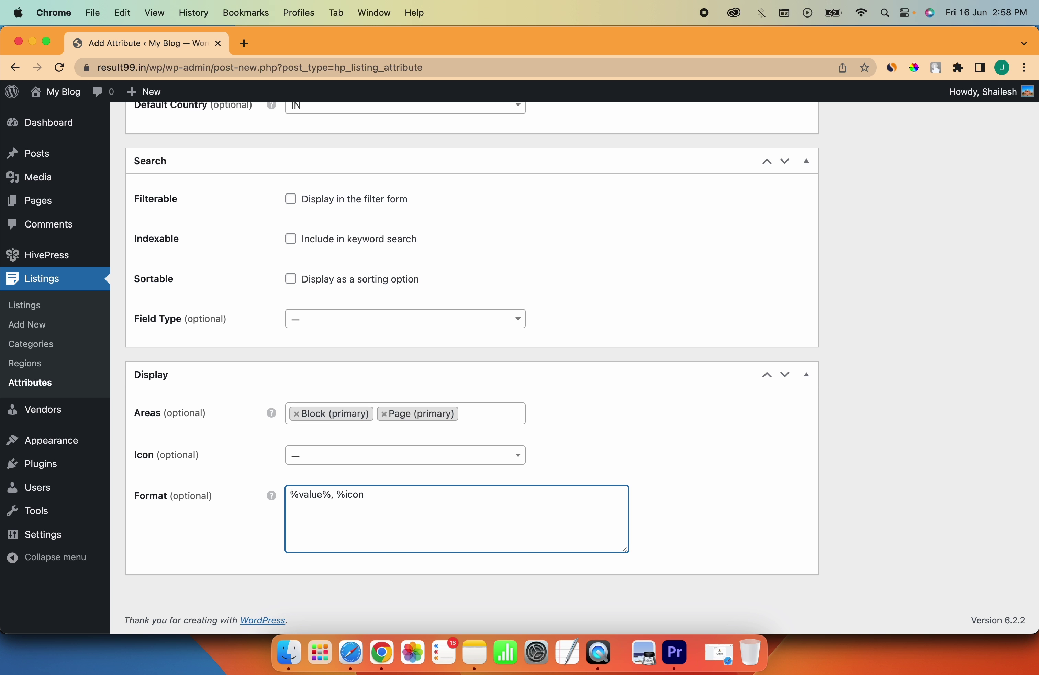
Step: Append ', %icon%' to the format, tick Email Marketing, Google Ads, SEO, Website Development, and publish
type(", %icon%")
scroll(854, 307, "up", 10)
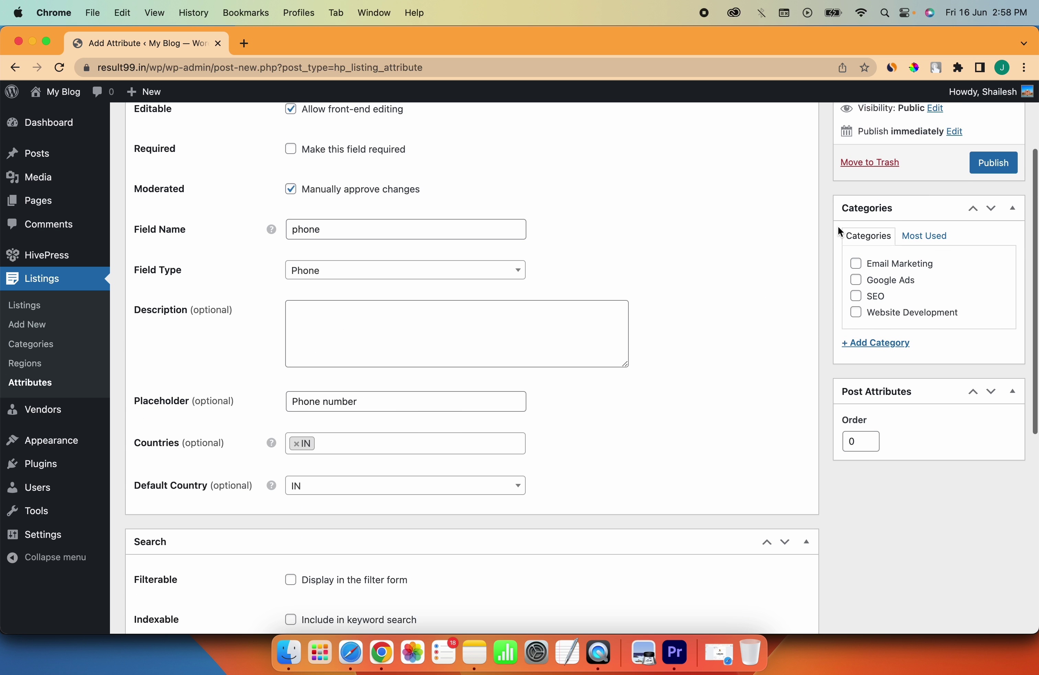
left_click(856, 262)
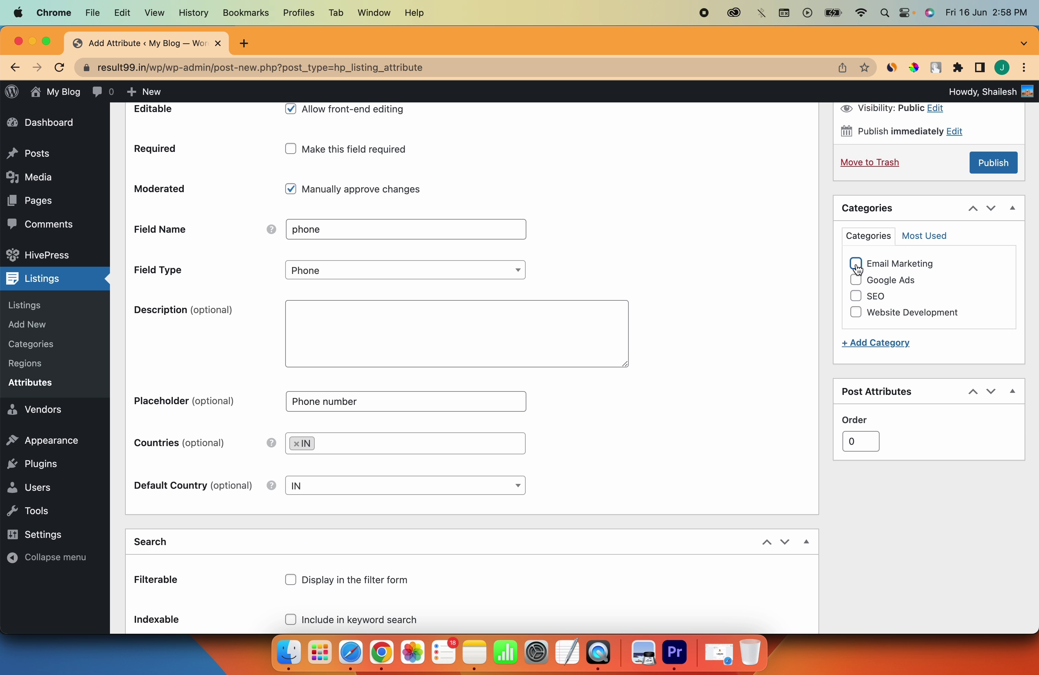
left_click(856, 296)
left_click(856, 296)
left_click(858, 312)
left_click(856, 296)
left_click(856, 280)
scroll(862, 313, "up", 2)
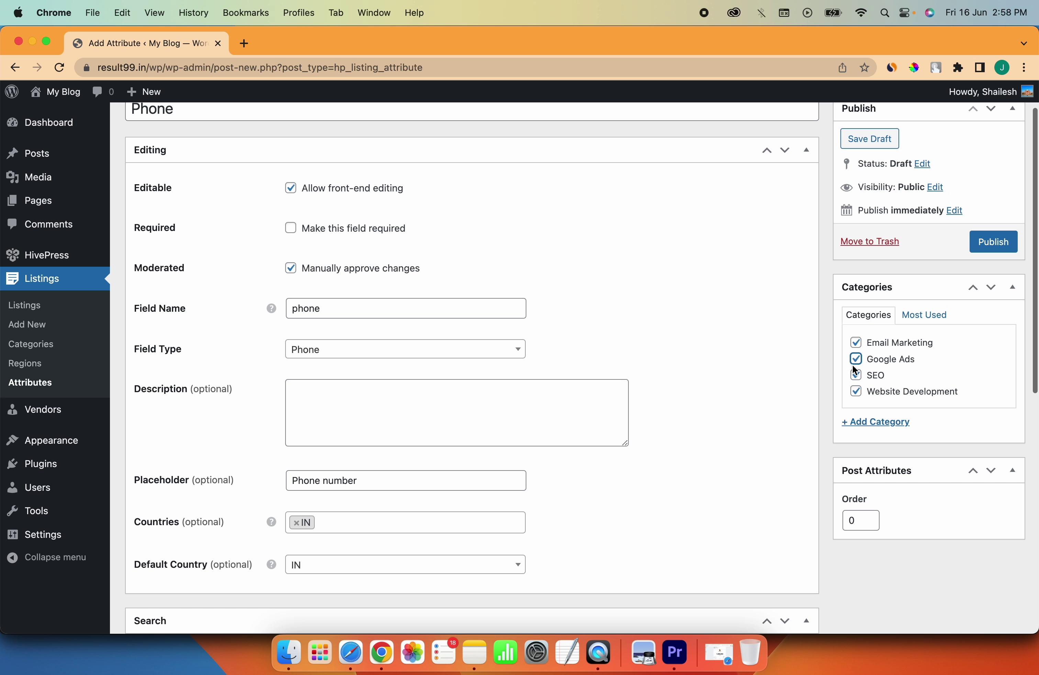
scroll(859, 361, "up", 2)
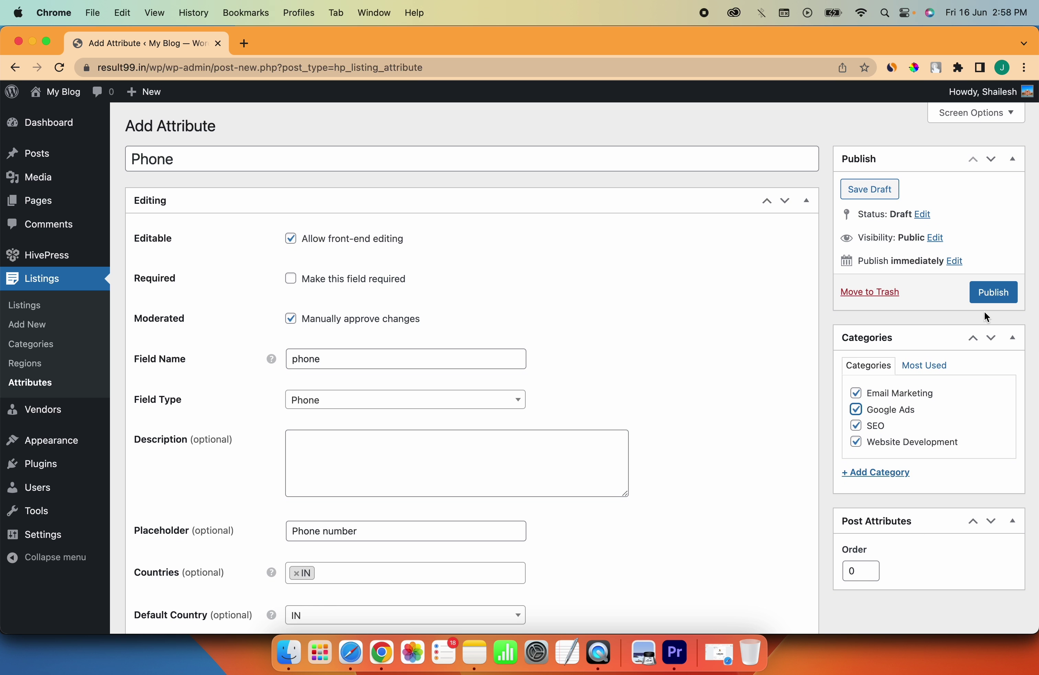
left_click(988, 301)
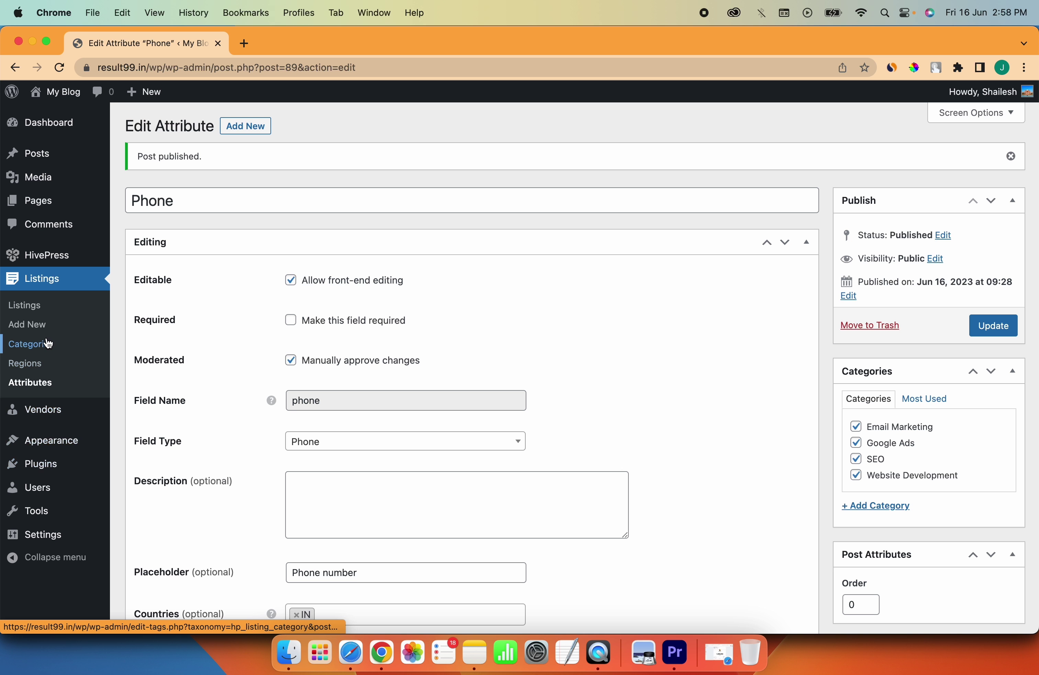
Step: Look over the vendors list, then open the Email Marketing category for editing
mouse_move(43, 423)
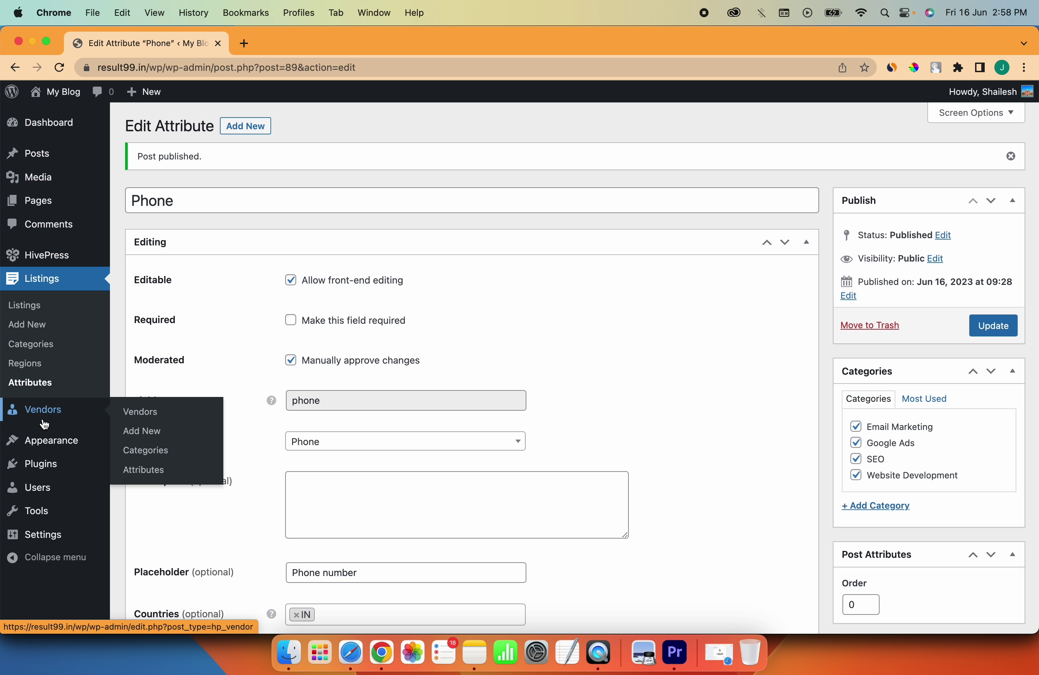
left_click(140, 412)
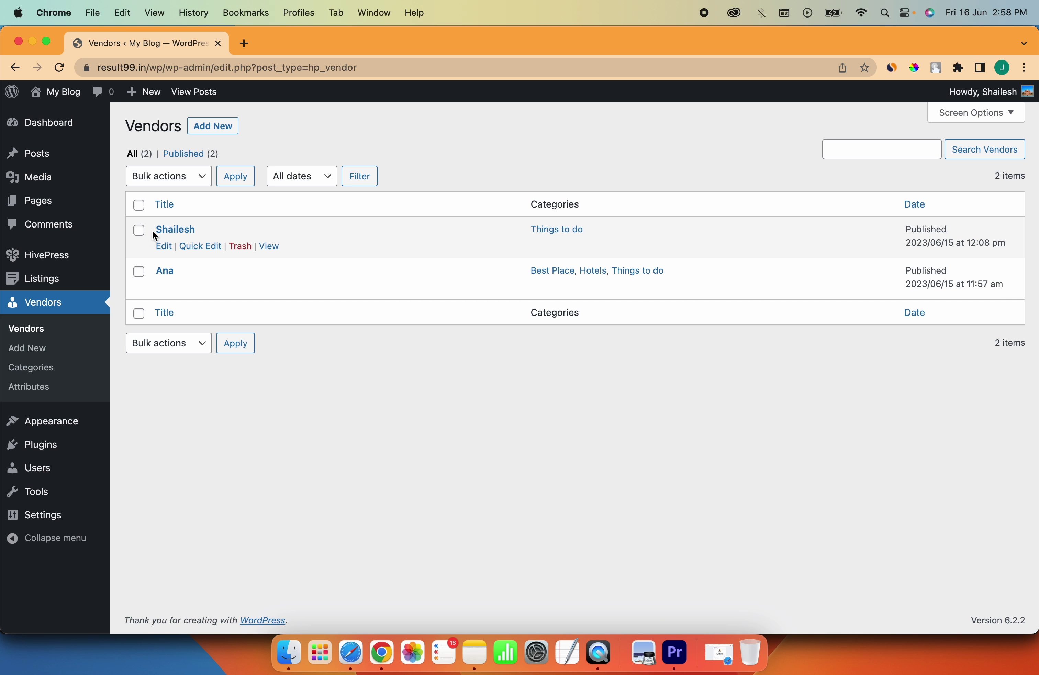
left_click_drag(153, 230, 196, 231)
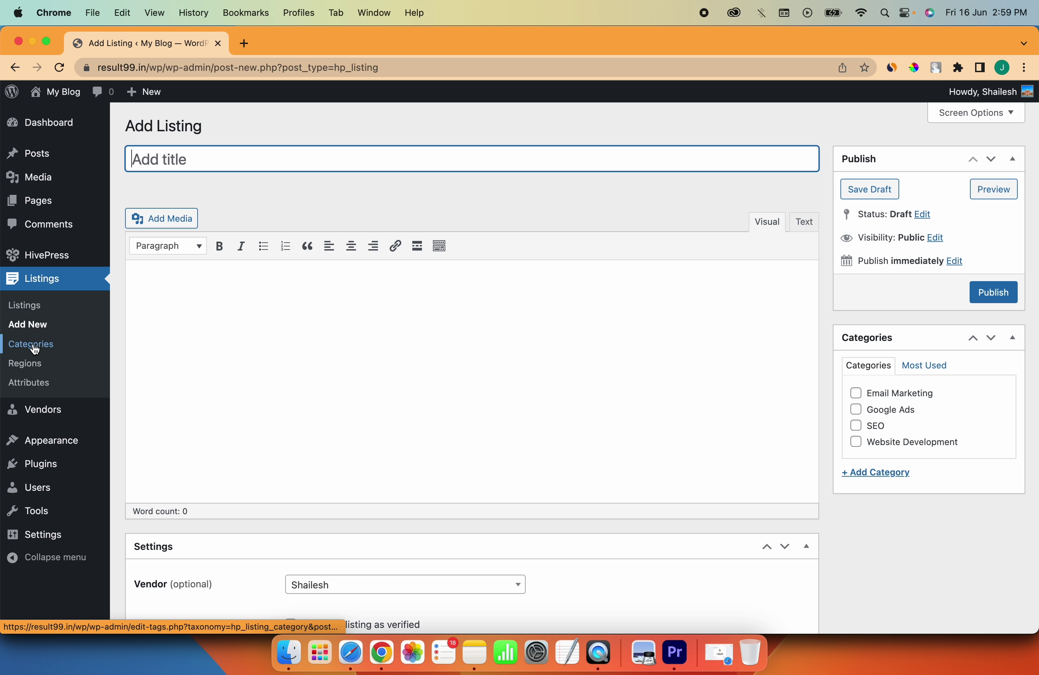
left_click(34, 346)
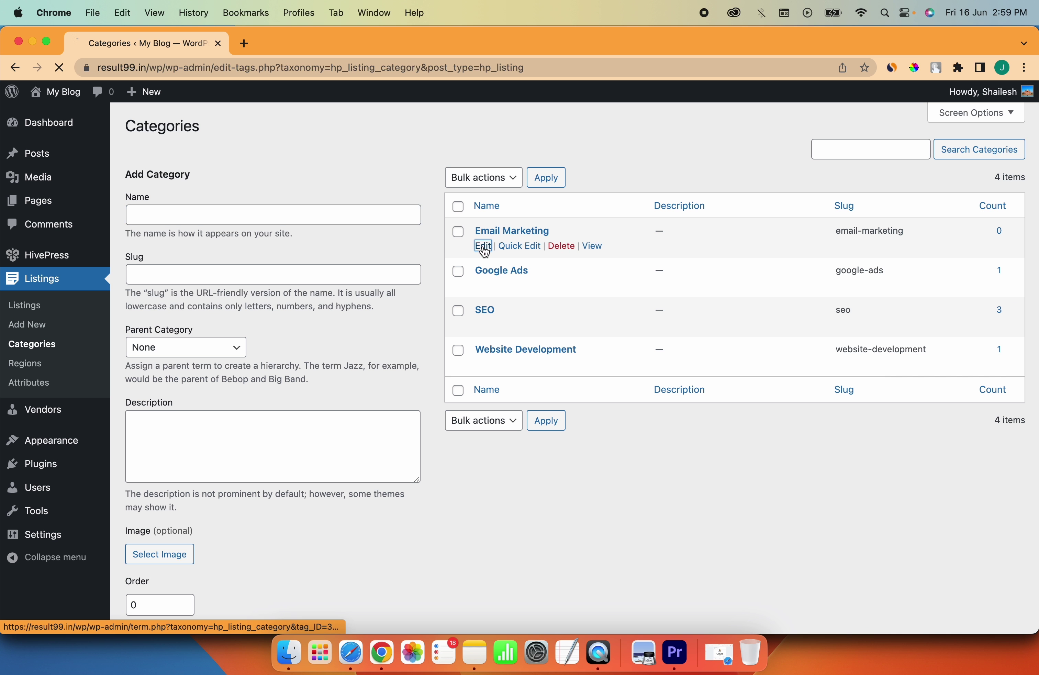
left_click(483, 247)
Step: Open the Email Marketing category's Select Image picker and start a new browser tab
scroll(340, 435, "down", 1)
scroll(340, 434, "up", 1)
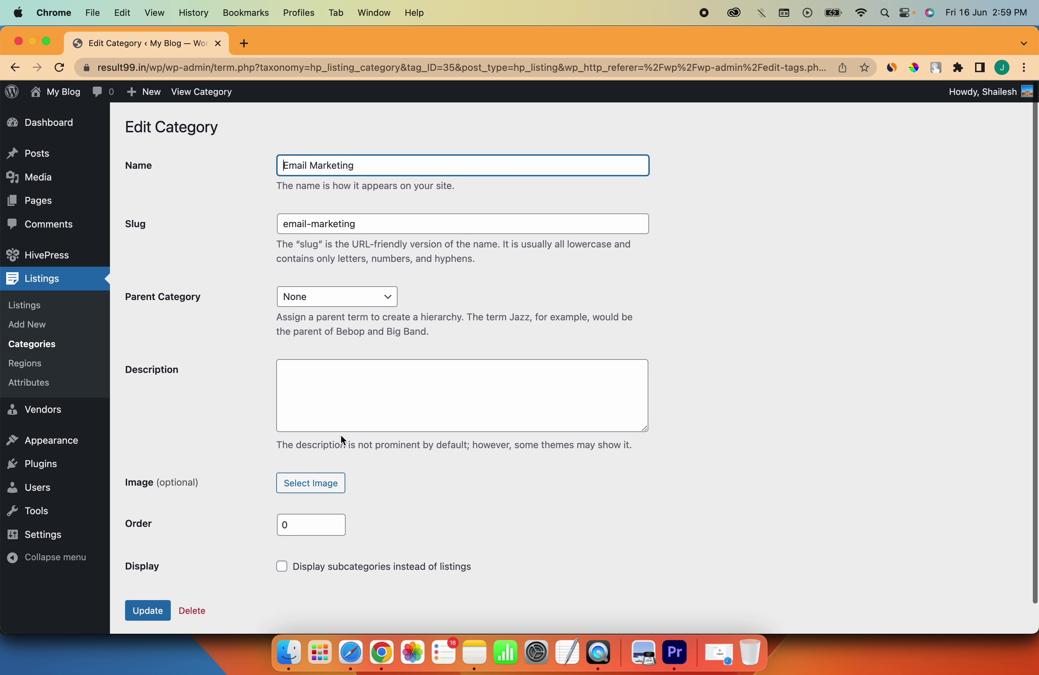
left_click(327, 480)
left_click(244, 43)
Step: Go to Canva in the new tab and open the existing SEO design
type("can")
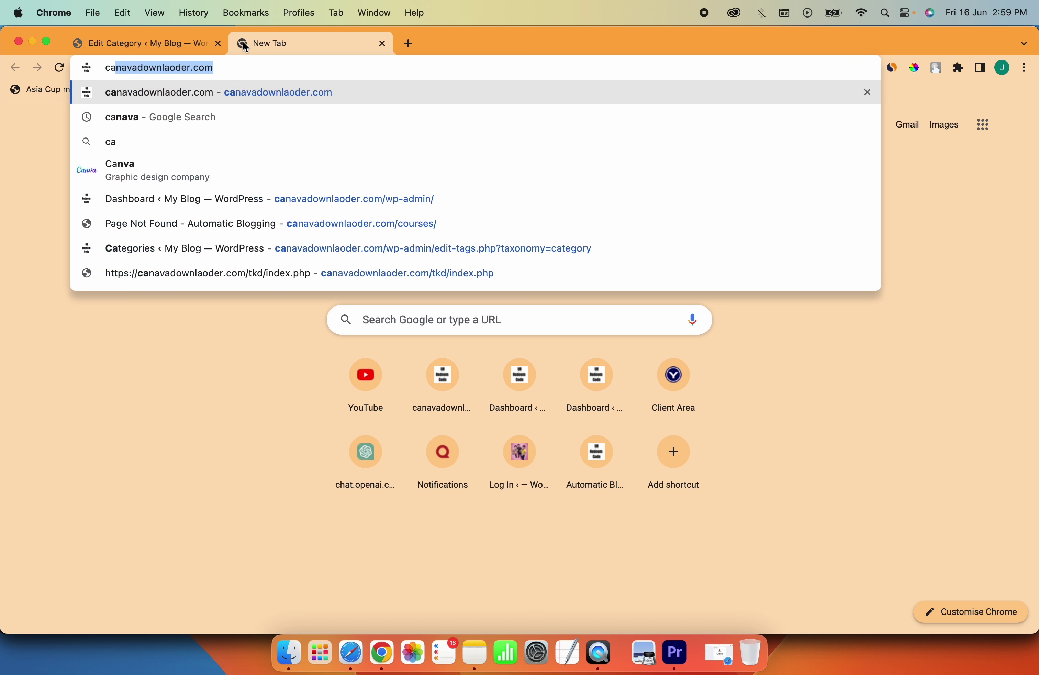
left_click(160, 117)
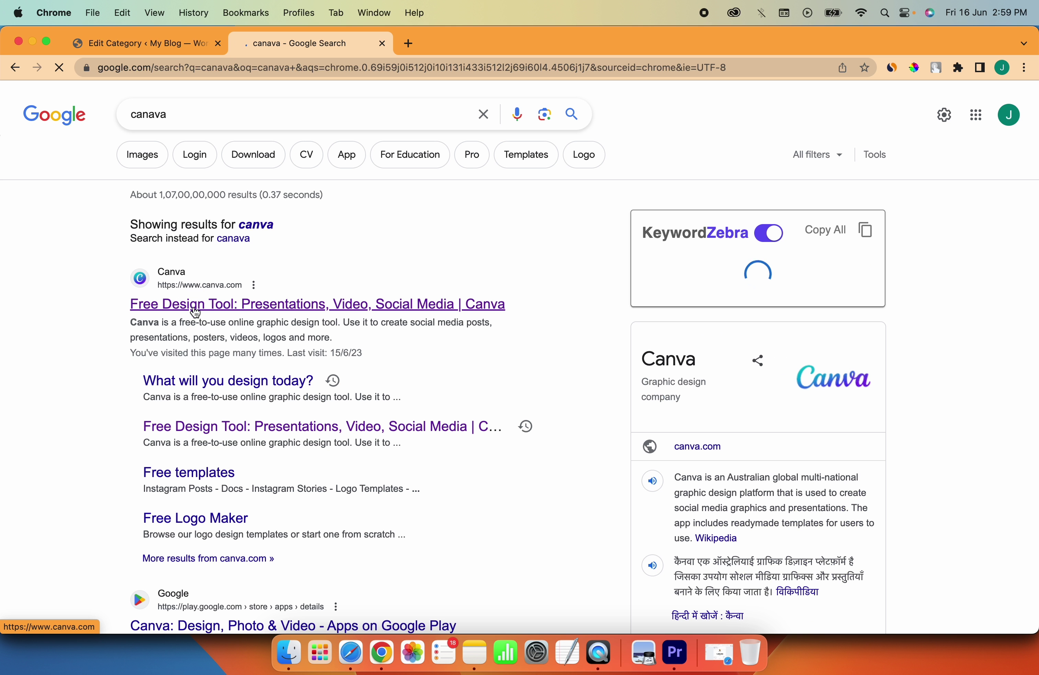
left_click(219, 304)
left_click(158, 51)
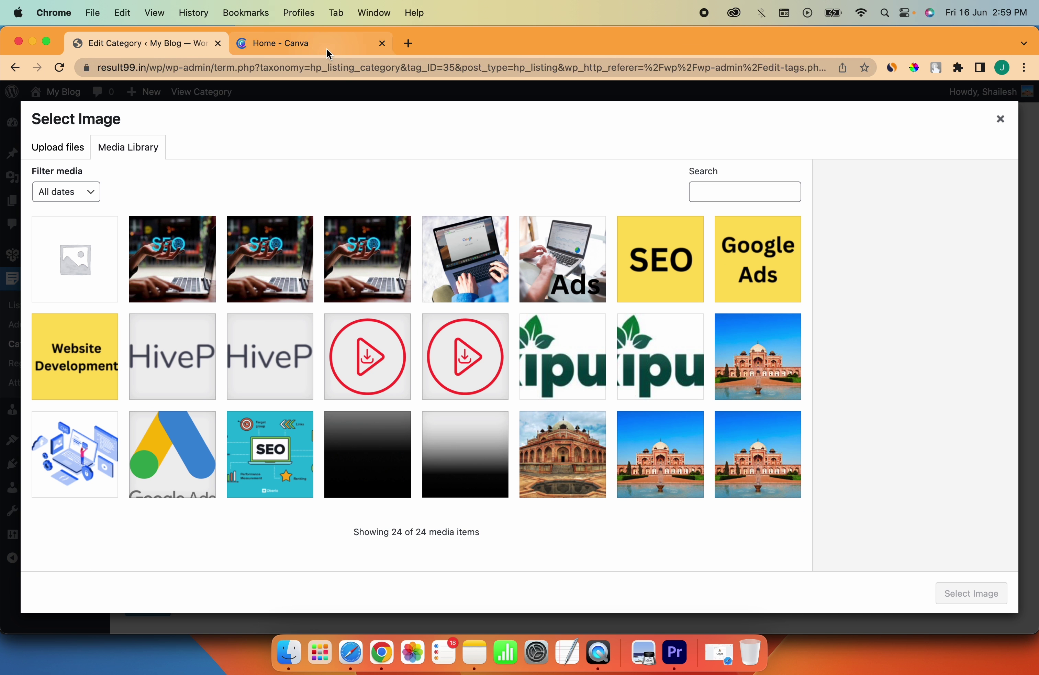
left_click(331, 46)
scroll(444, 350, "down", 5)
left_click(390, 328)
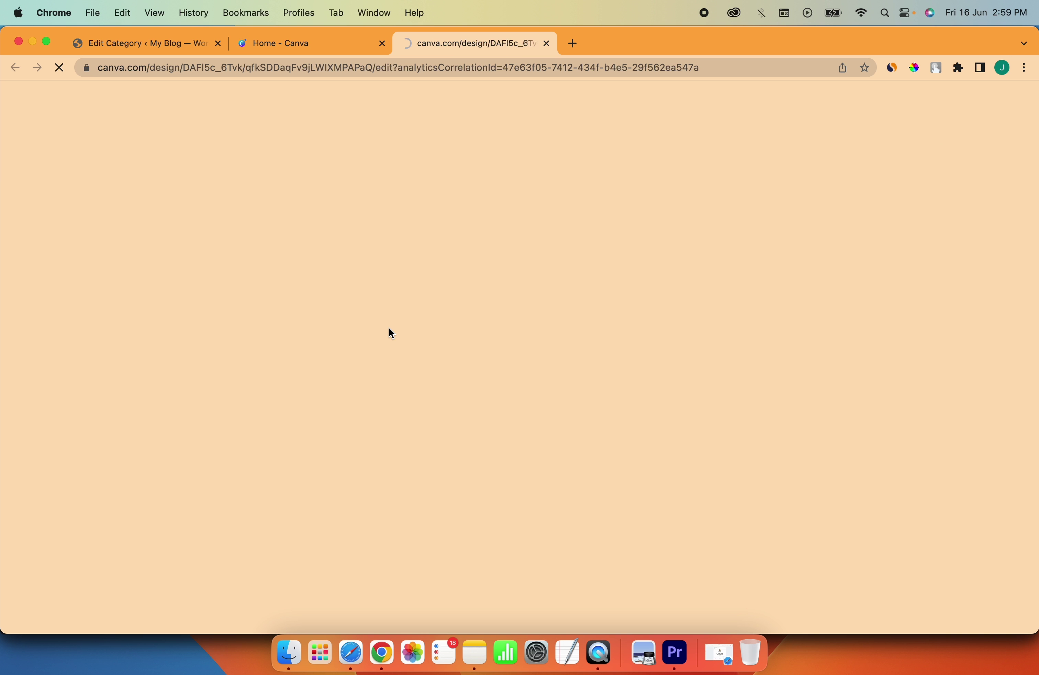
Step: Retype the tile text as 'Email' and 'Marketing' on two lines
left_click(606, 381)
left_click(606, 381)
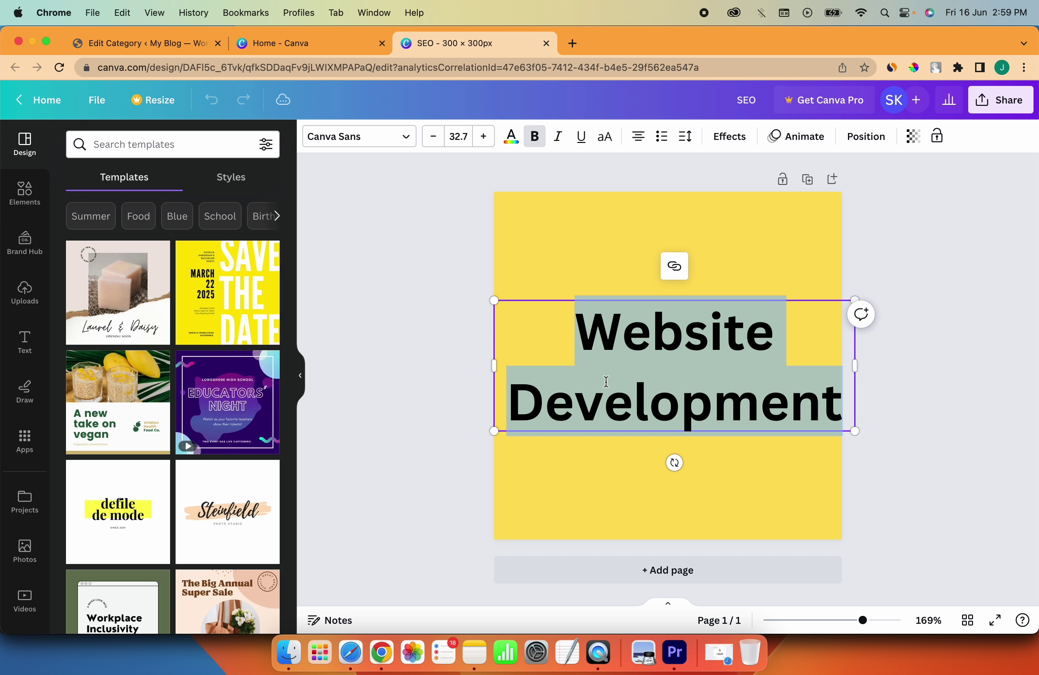
type("Email")
key("Return")
type("M")
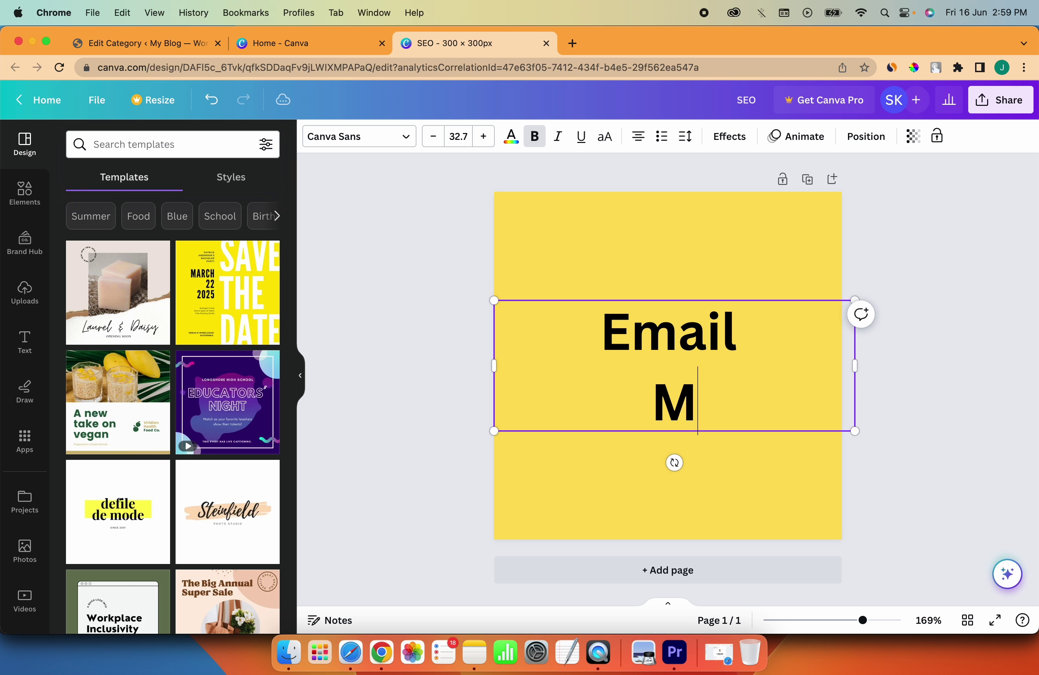
type("arketing")
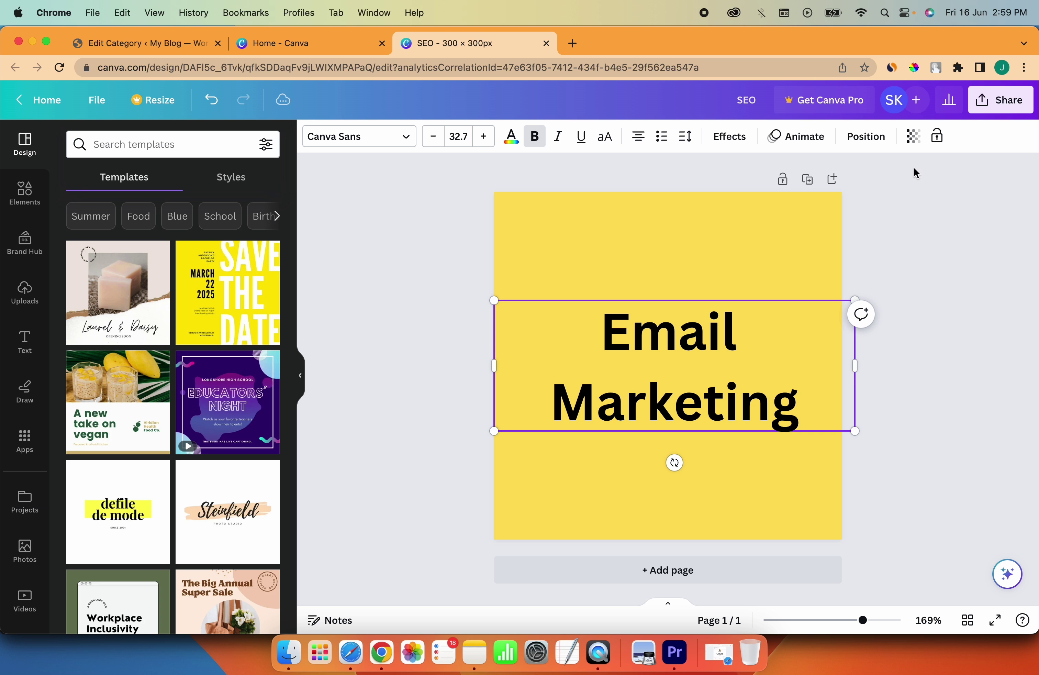
Step: Download the design as a PNG from the Share menu
left_click(1001, 100)
left_click(872, 449)
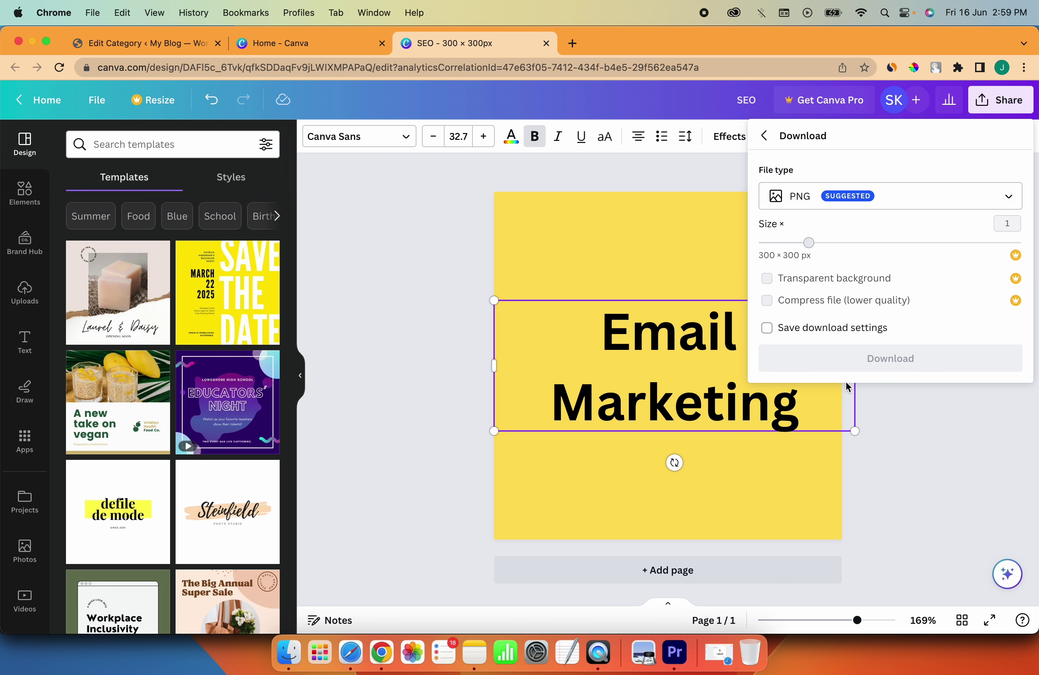
left_click(841, 361)
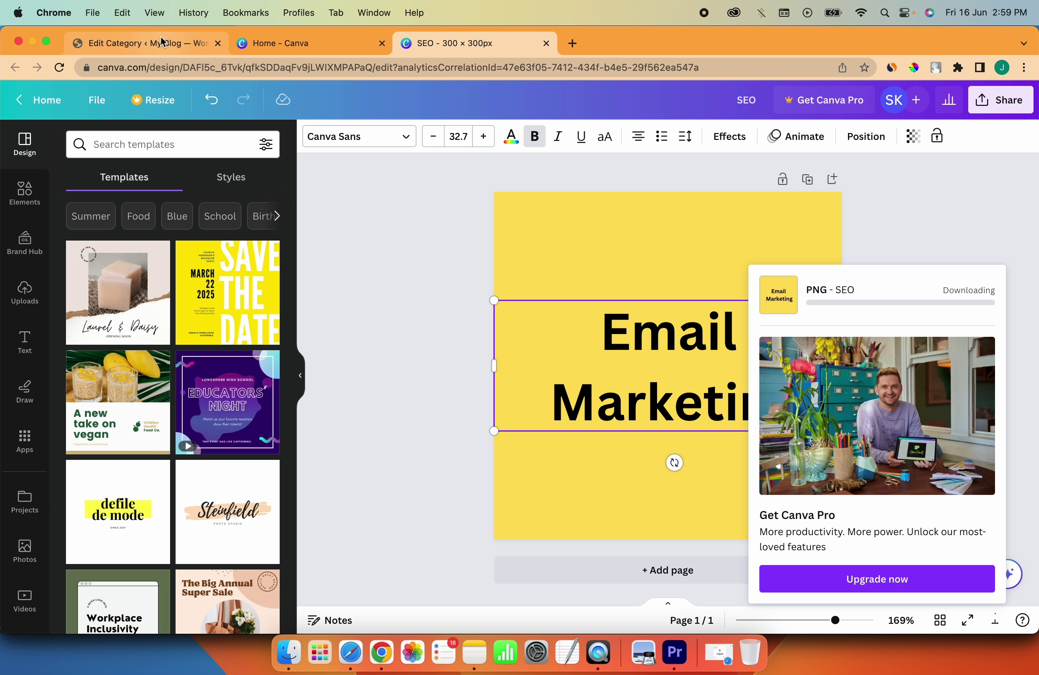
Step: Upload the downloaded Email Marketing PNG as the category image
left_click(162, 42)
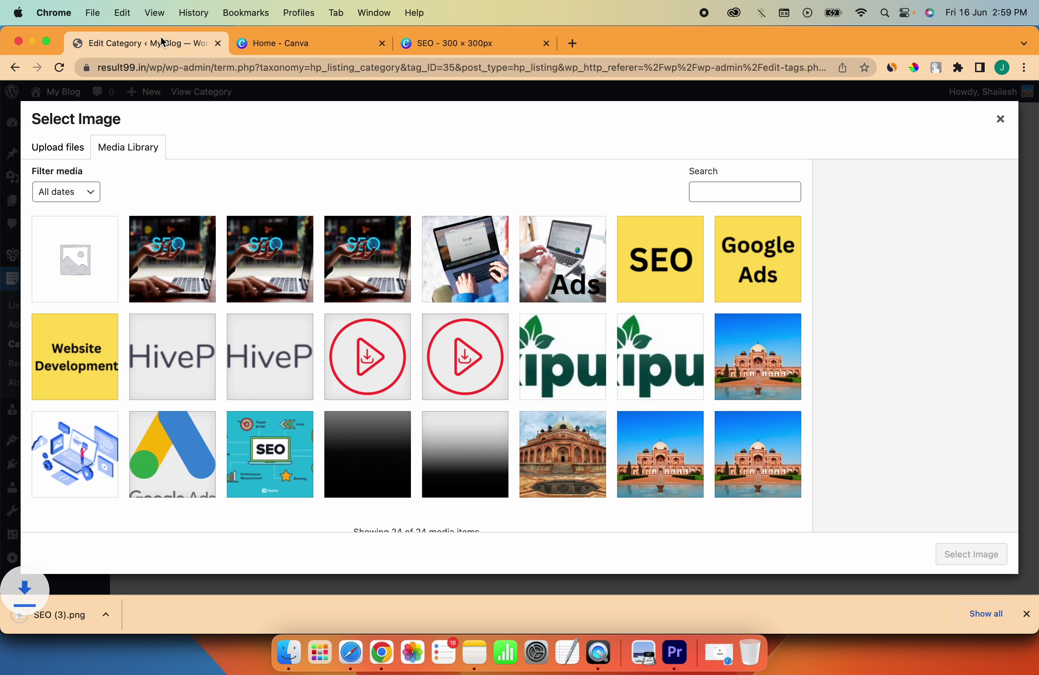
left_click(58, 148)
left_click(492, 341)
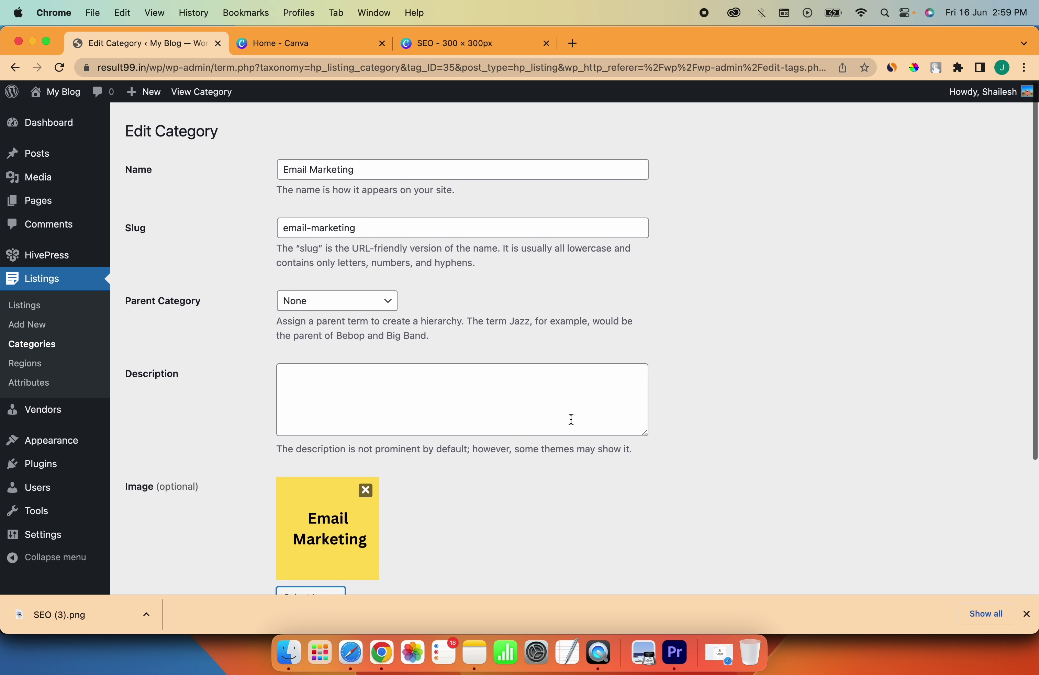
Step: Update the Email Marketing category, then start a new listing
scroll(571, 420, "down", 5)
left_click(142, 542)
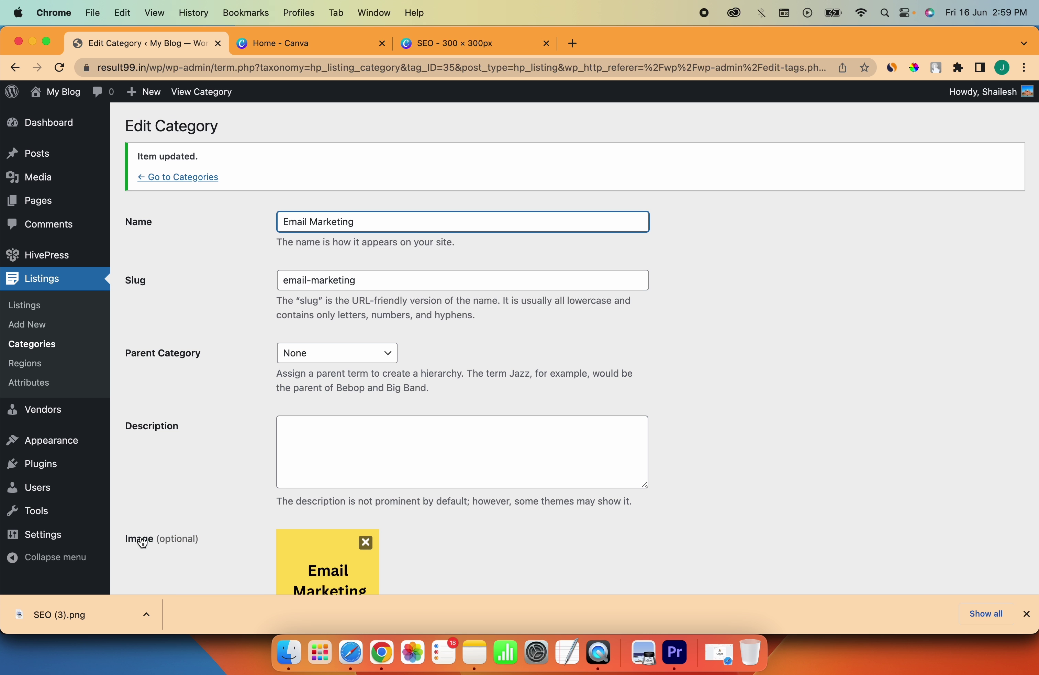
left_click(23, 323)
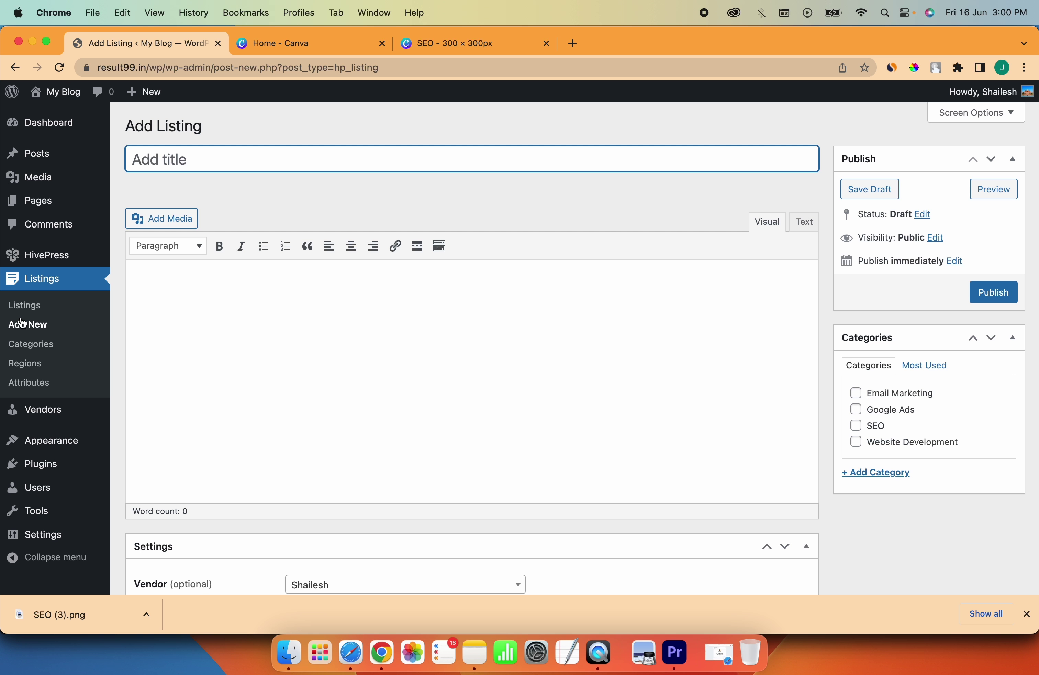
Step: Title the listing 'Get SEO Services at Rs.199 Per Month'
type("Get SEO Servier")
key("BackSpace")
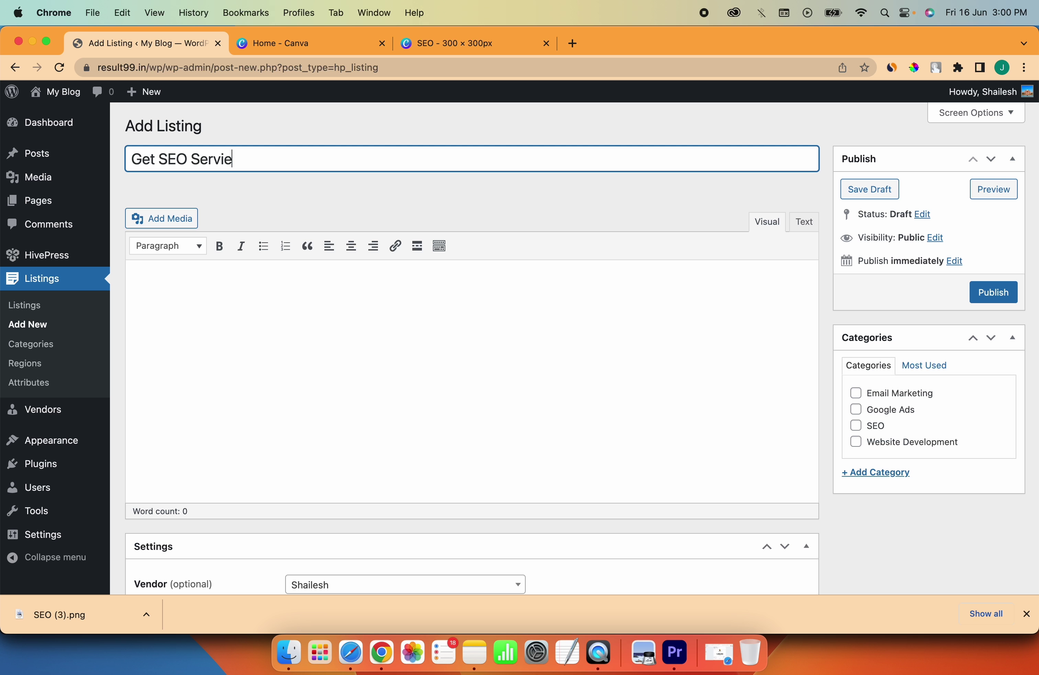
type("es at Rs.1")
type("99 ")
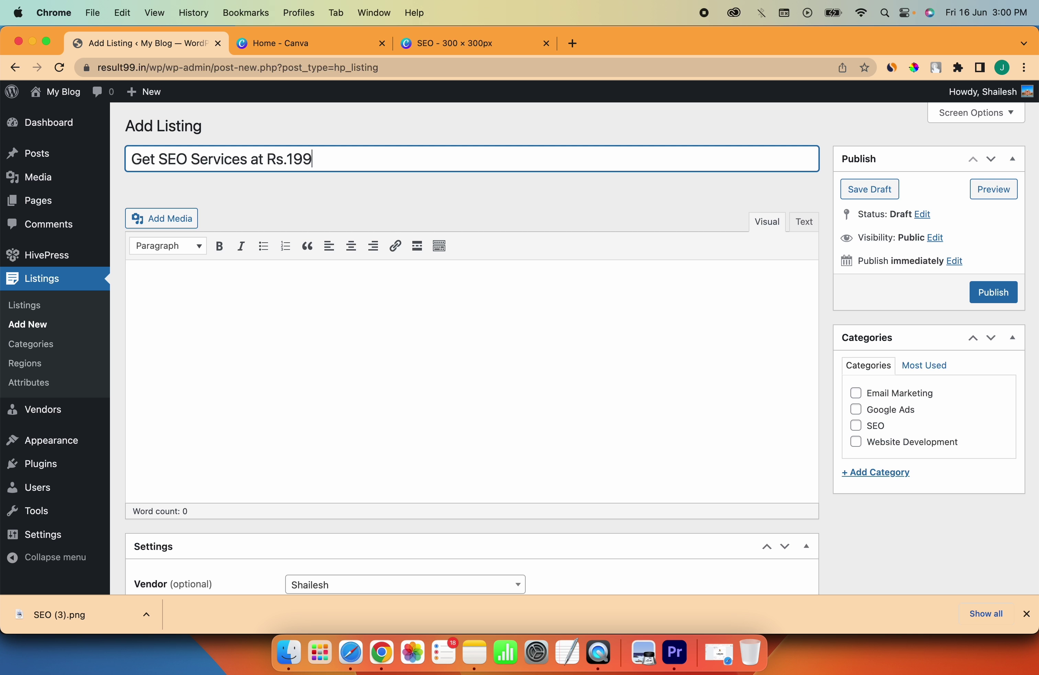
type("Per MOnthth")
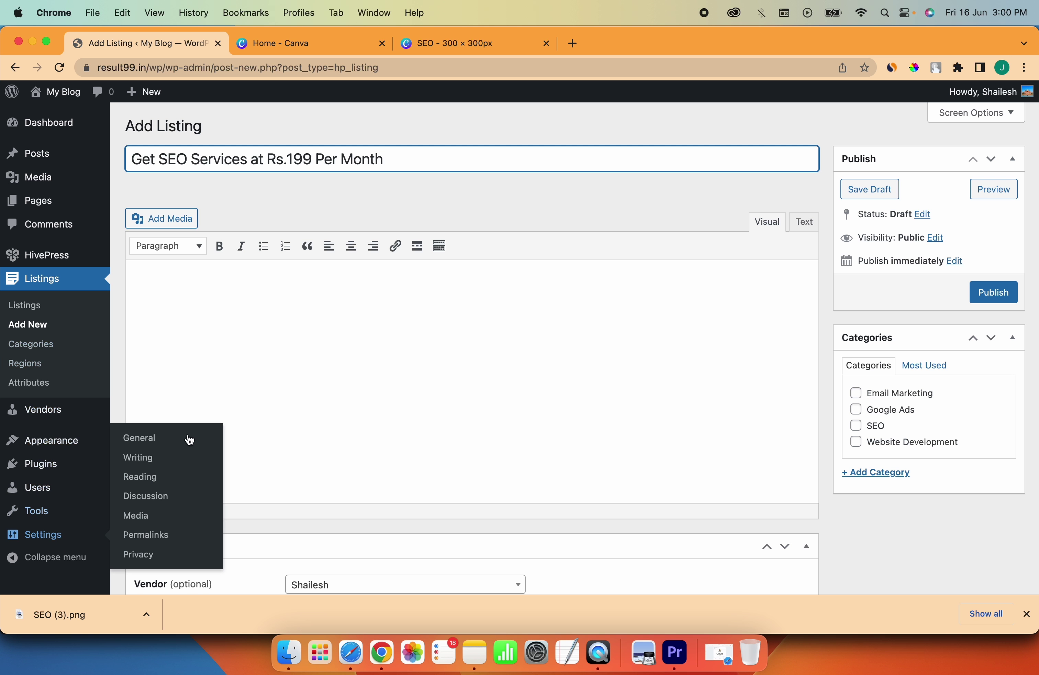
Step: Paste the SEO service description into the listing body
left_click(221, 411)
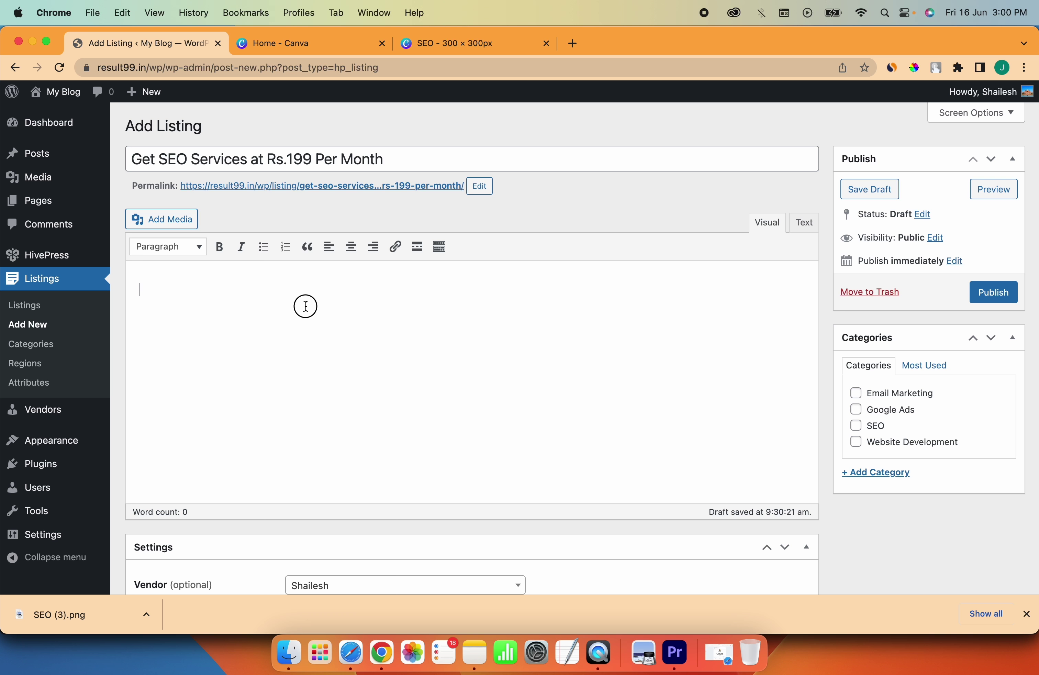
type("Together with you, we develop the most appropriate digital marketing strategy for your current standing in the market & competition's fierceness which helps acquire greater prestige, relevance, and visibility on the network. Project brief: Define client information & business goals Keyword research: Define potential target keywords. SEO audit:Create a current baseline for SEO Competitive analysis: Define SEO competitors")
scroll(306, 309, "down", 5)
Step: Mark the listing as verified, leaving the vendor unchanged
scroll(308, 311, "down", 3)
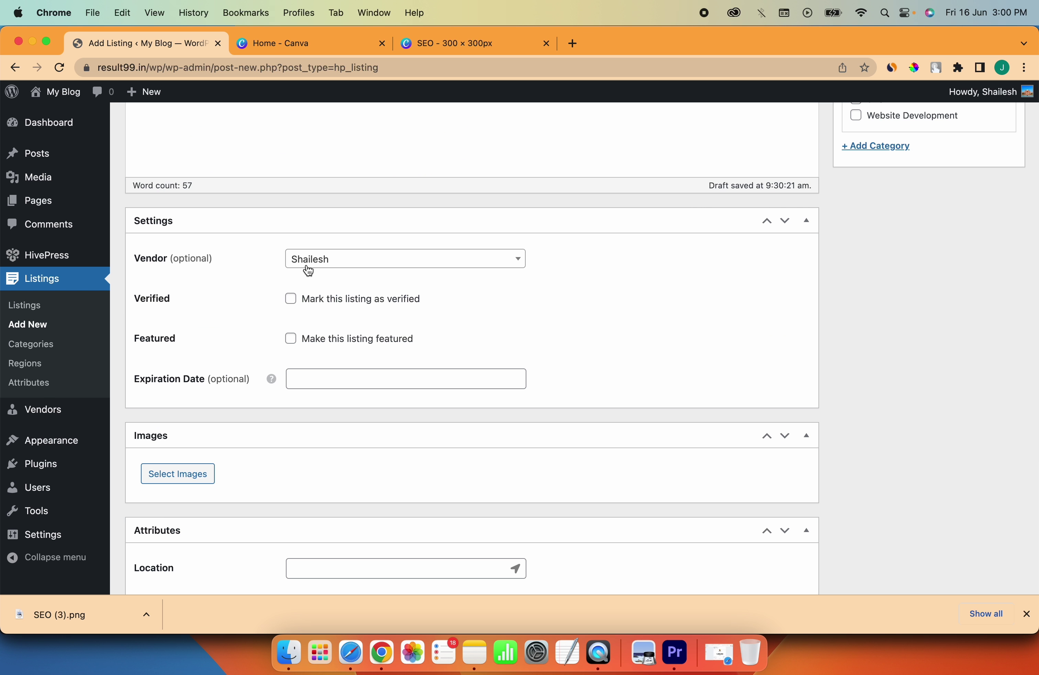
left_click(325, 262)
left_click(241, 272)
left_click(290, 298)
Step: Attach two SEO images to the listing, starting with Untitled design (1).jpg
scroll(329, 406, "down", 2)
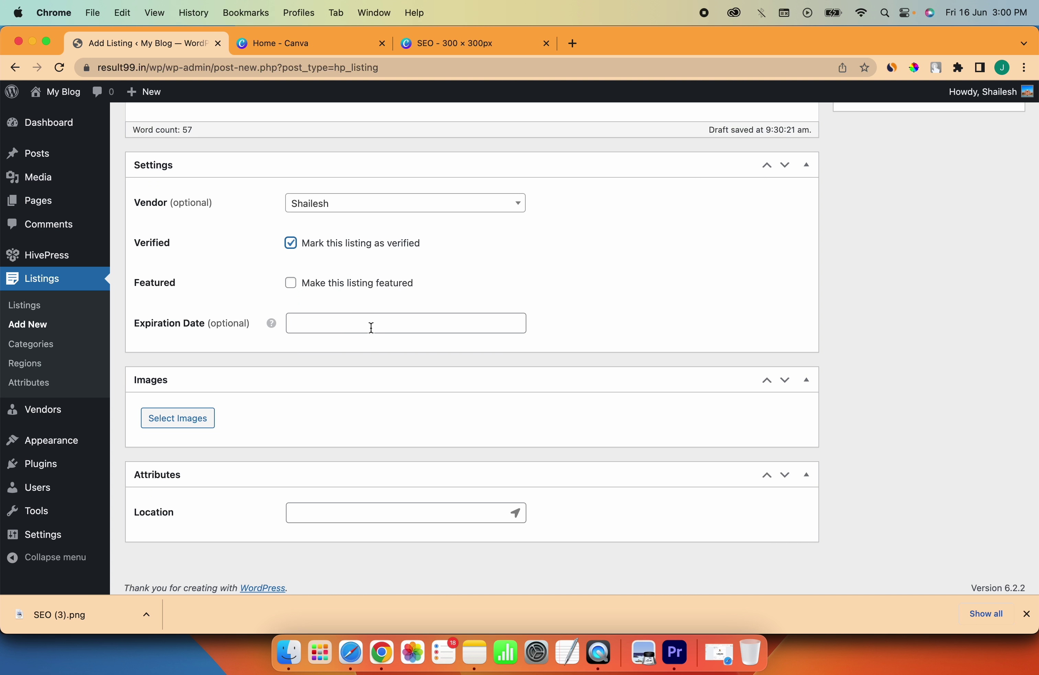
scroll(372, 328, "down", 1)
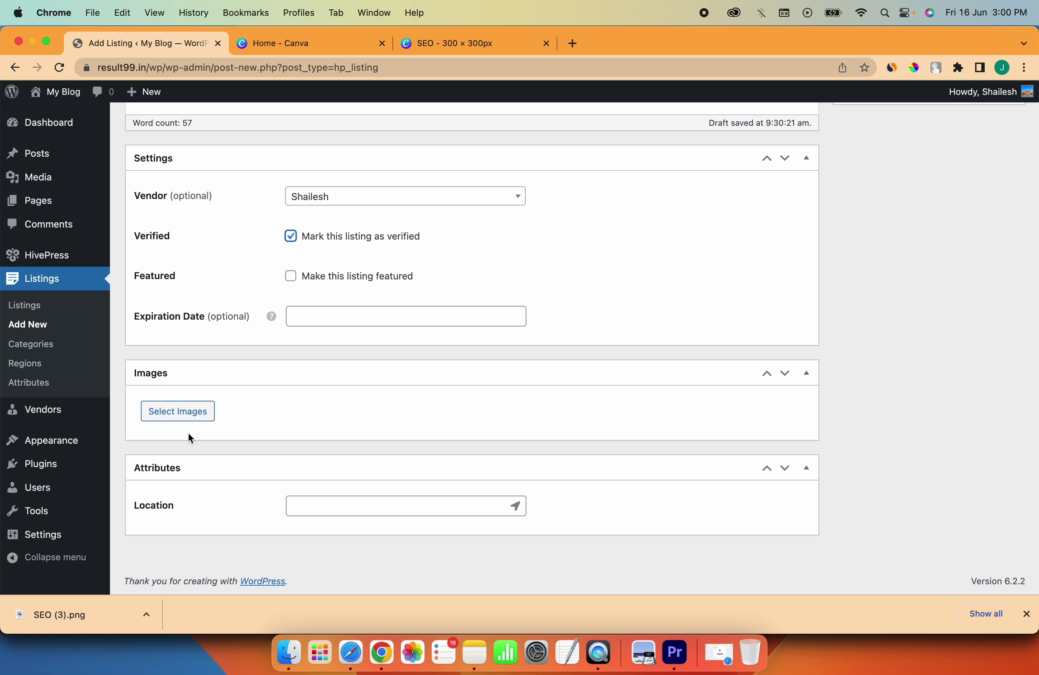
left_click(176, 416)
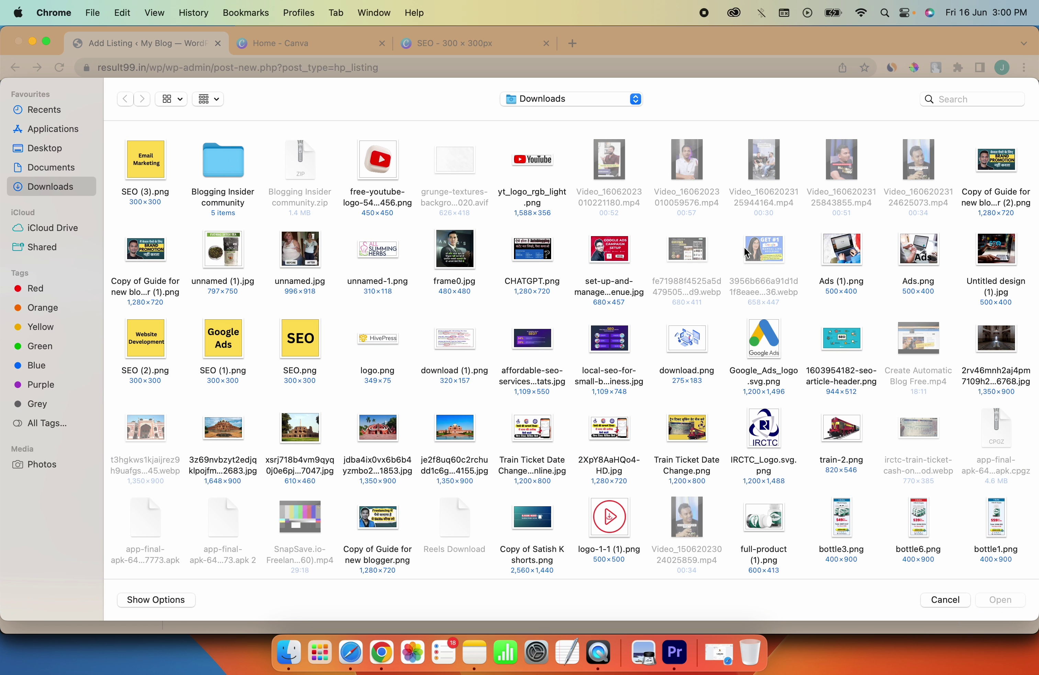
double_click(1005, 248)
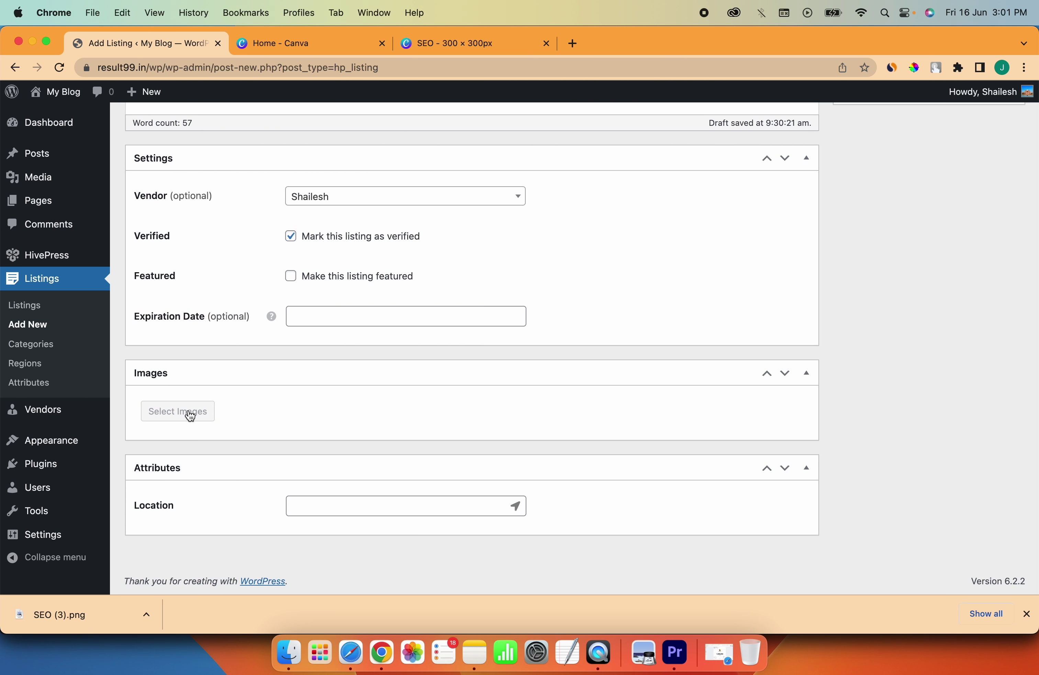
scroll(299, 487, "down", 2)
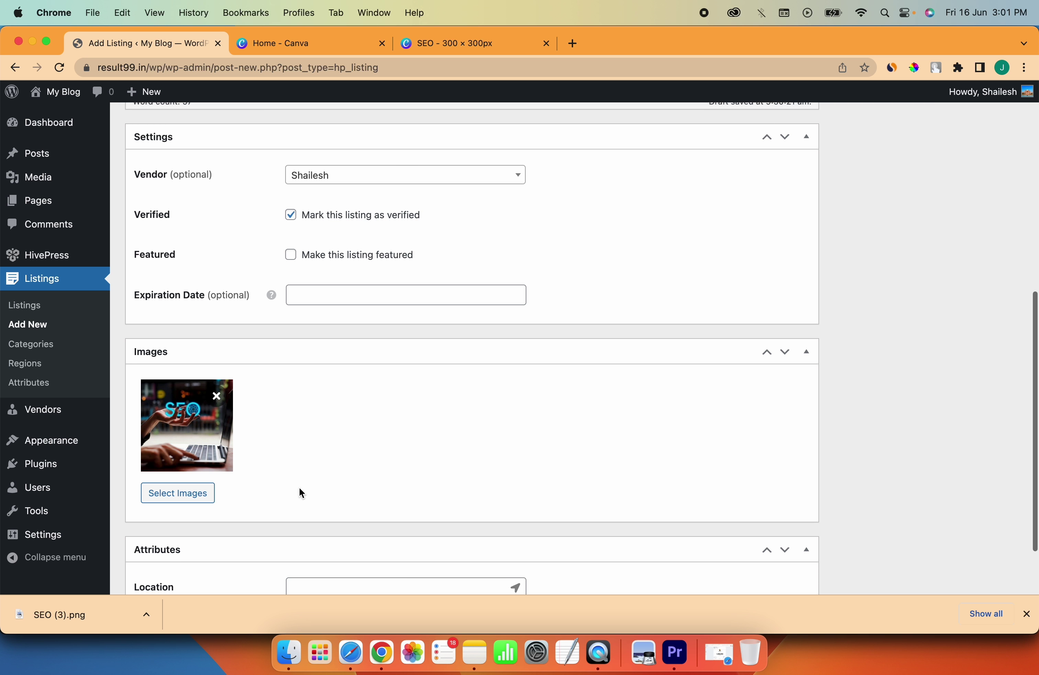
left_click(171, 470)
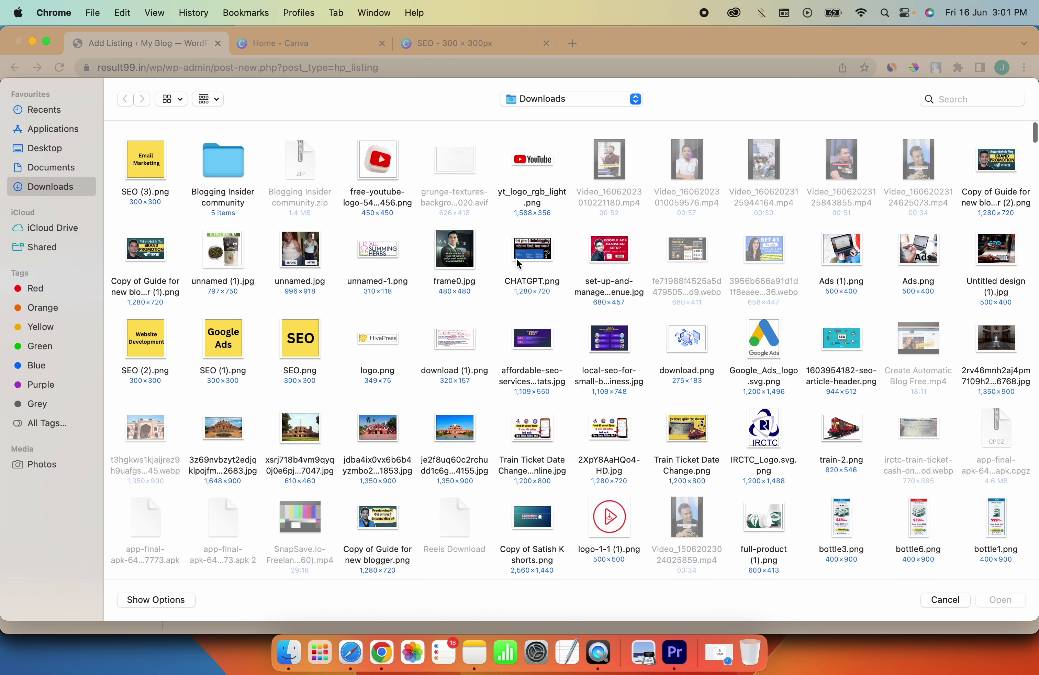
key("Escape")
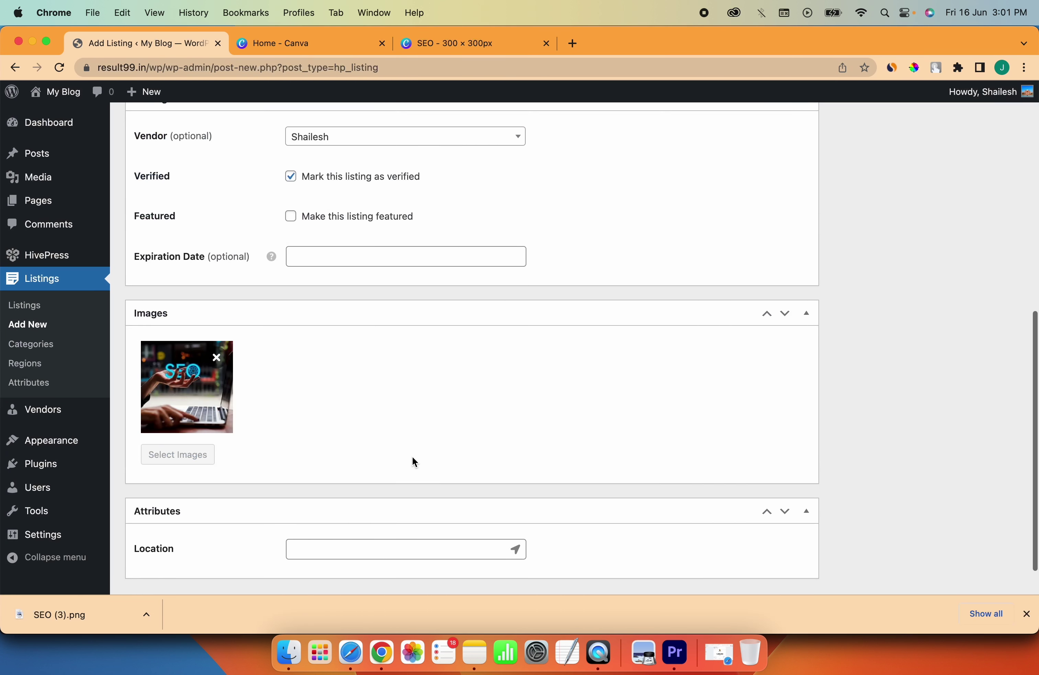
scroll(412, 457, "down", 2)
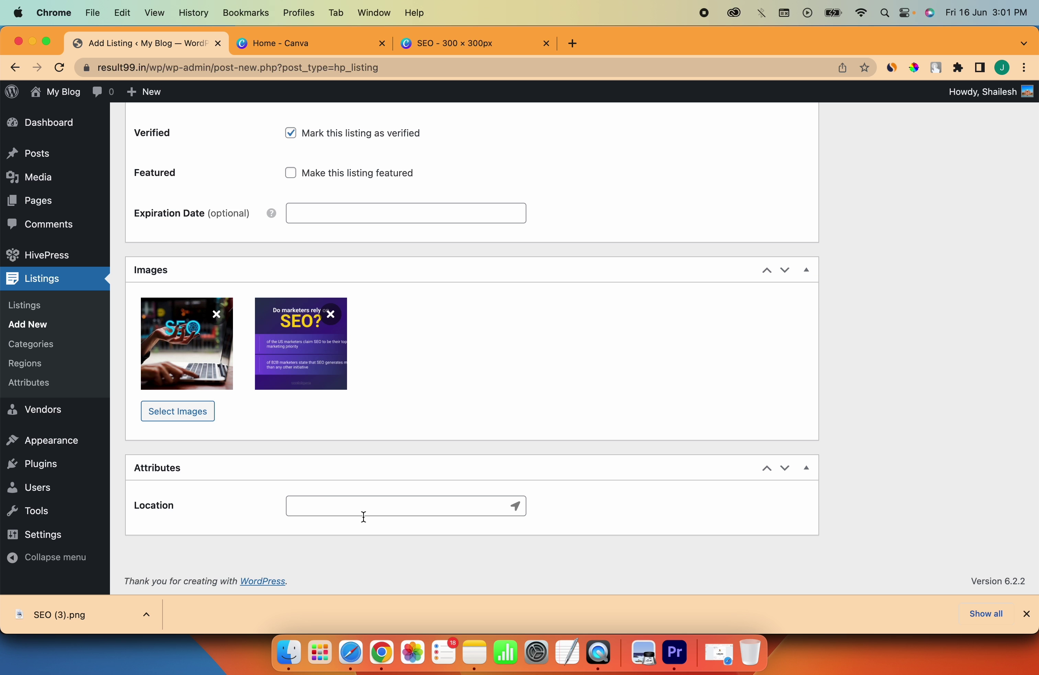
Step: Set the listing location to Noida Sector 18 metro station
left_click(349, 513)
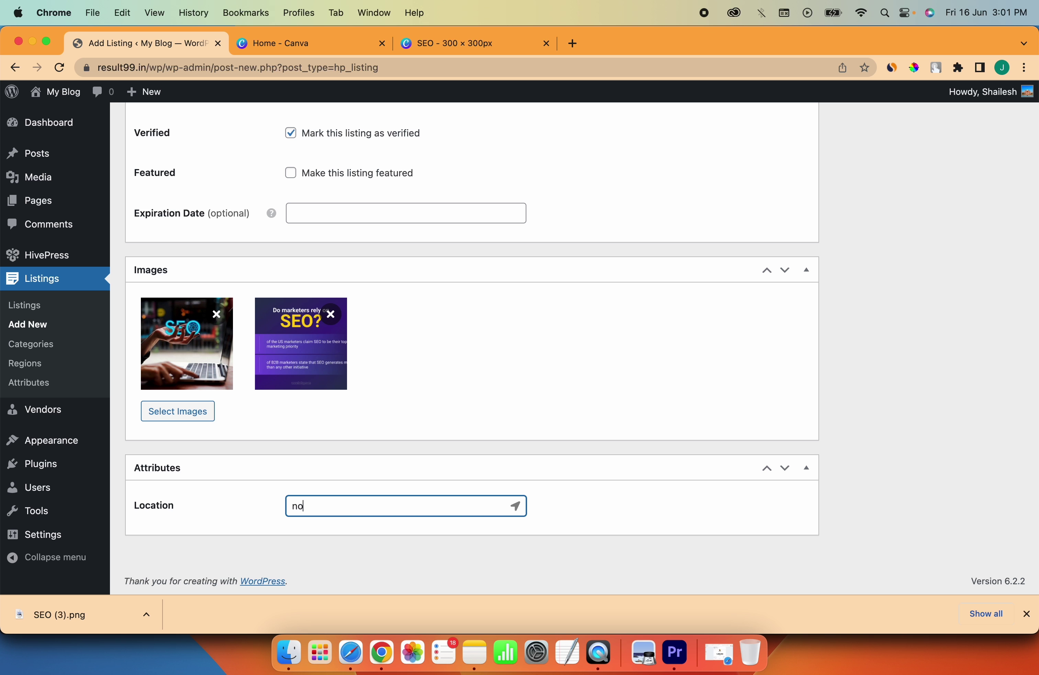
type("noisa")
key("BackSpace")
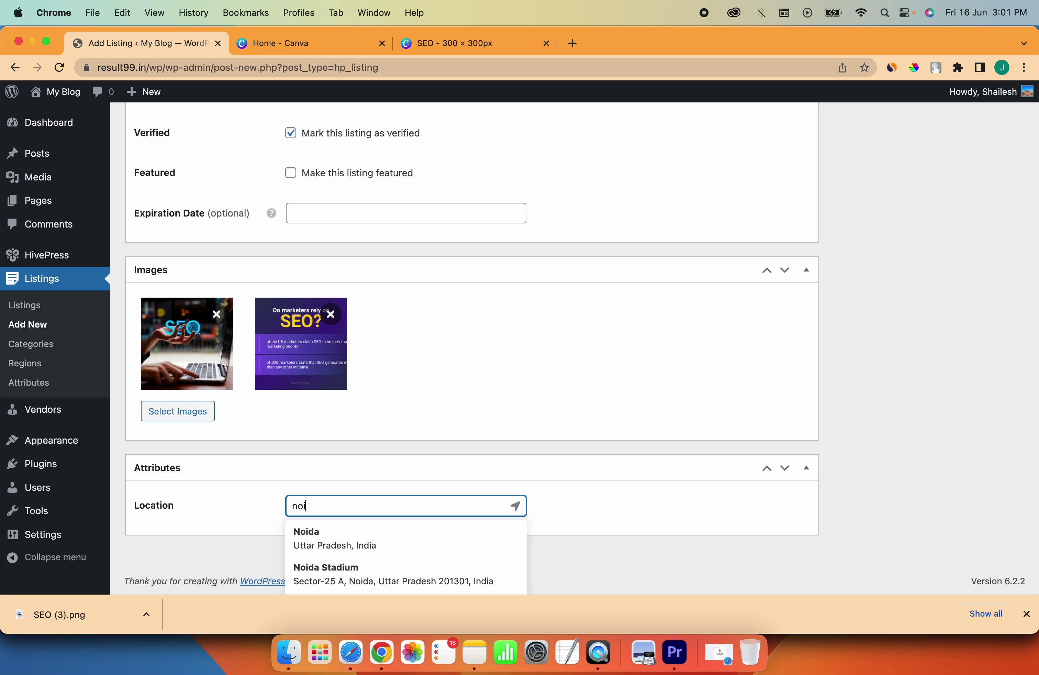
scroll(380, 473, "down", 5)
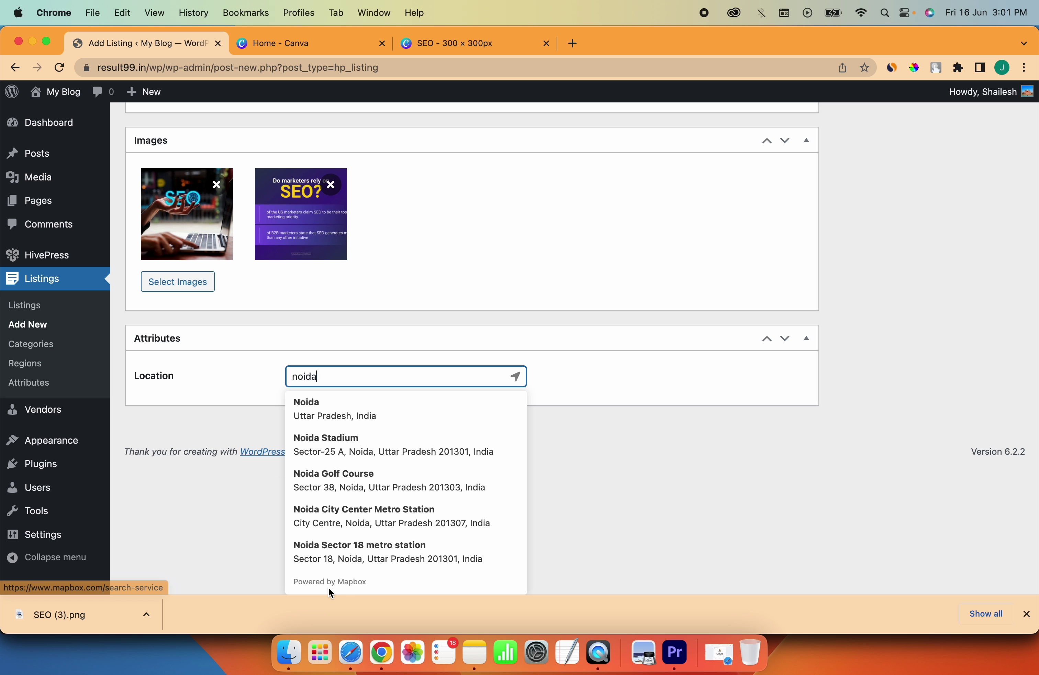
left_click(341, 553)
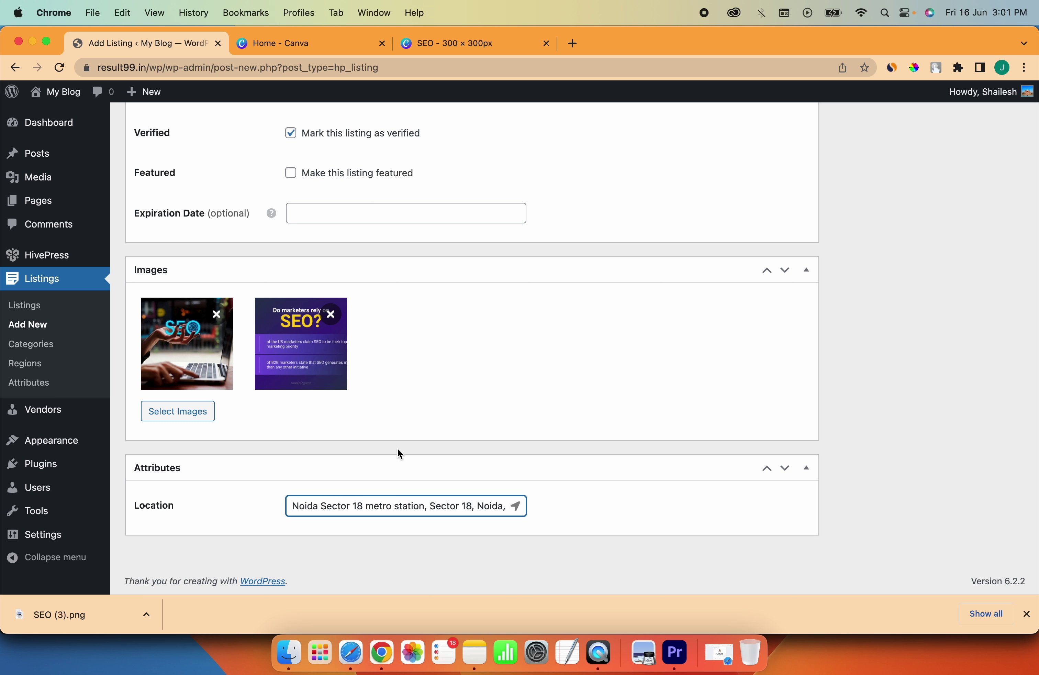
scroll(398, 452, "up", 10)
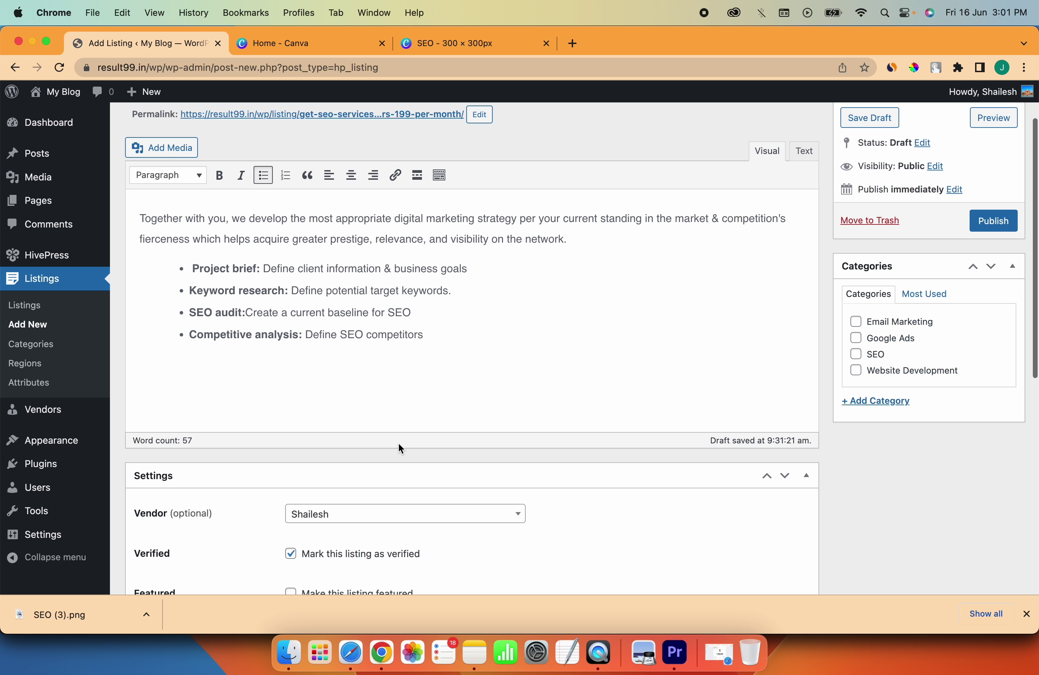
Step: Save the SEO listing as a draft
scroll(399, 442, "up", 2)
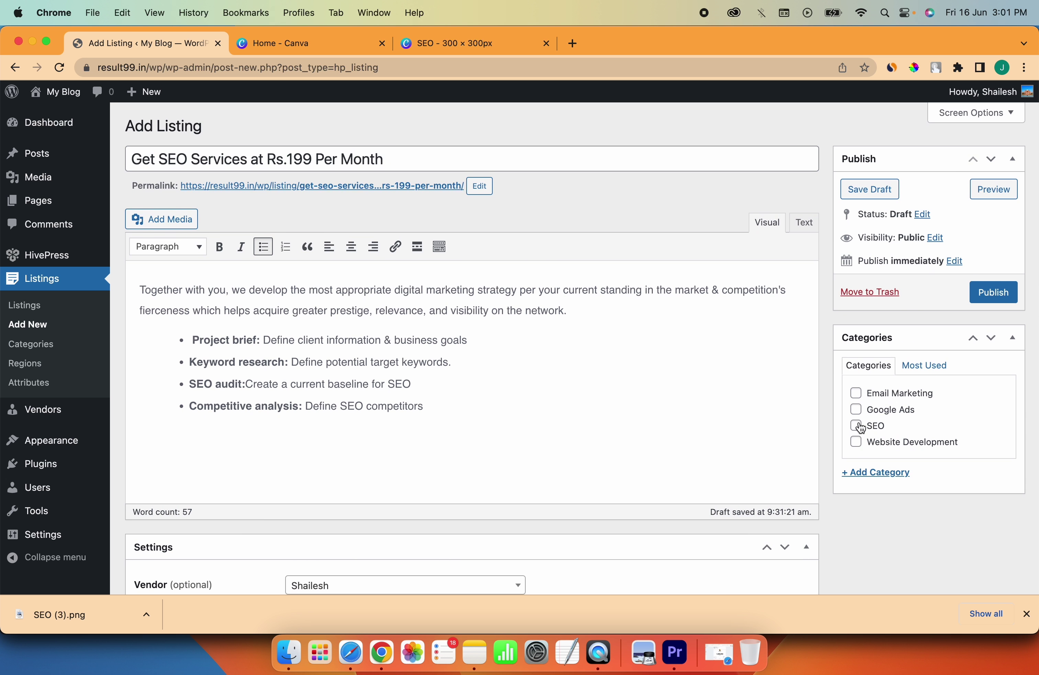
left_click(860, 195)
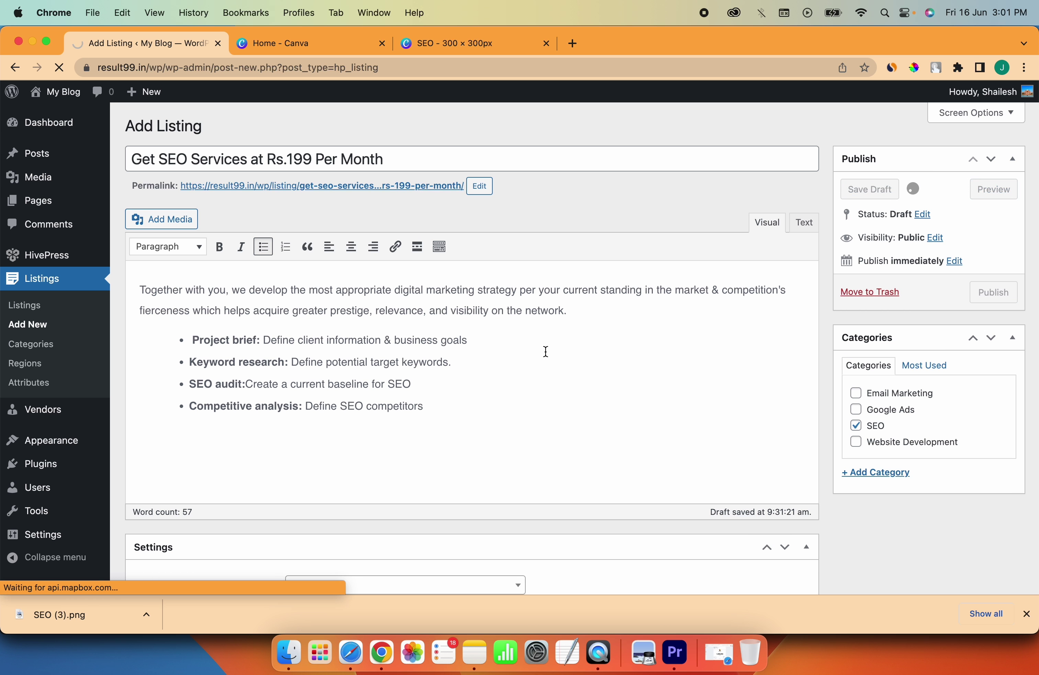
scroll(546, 352, "down", 15)
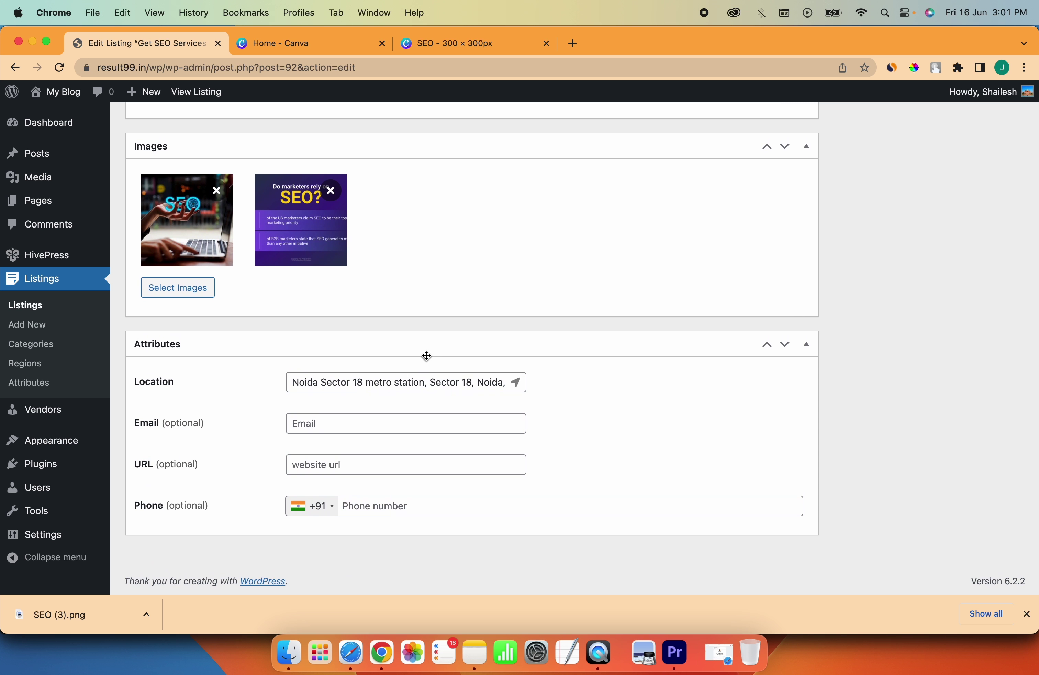
scroll(484, 372, "up", 1)
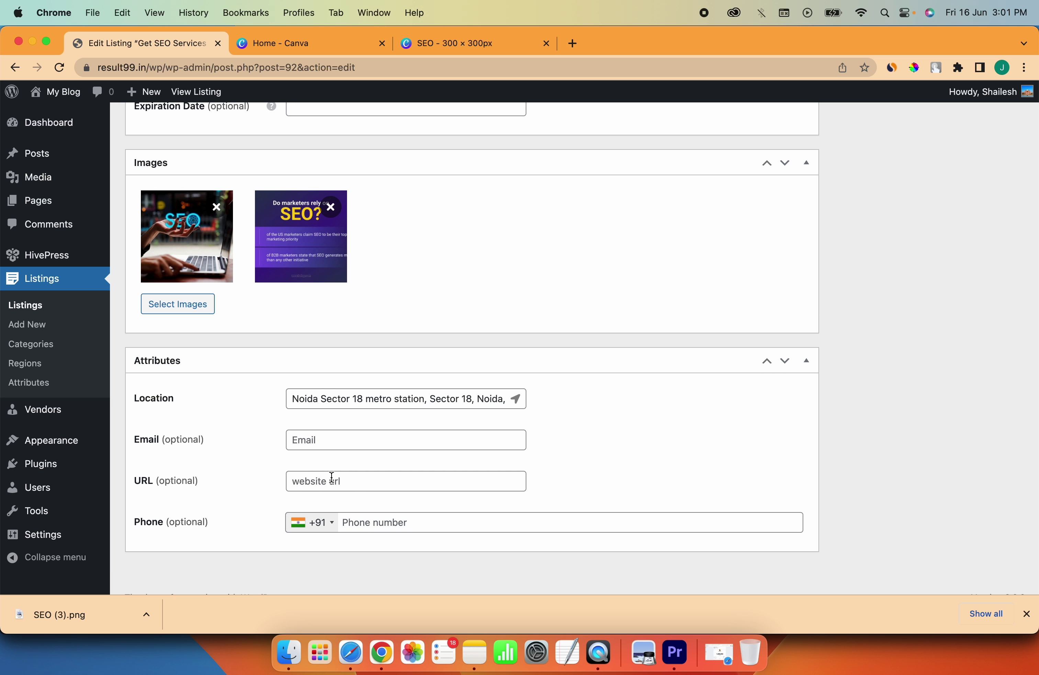
Step: Fill in the contact e-mail and website from suggestions and paste the phone number
left_click(331, 432)
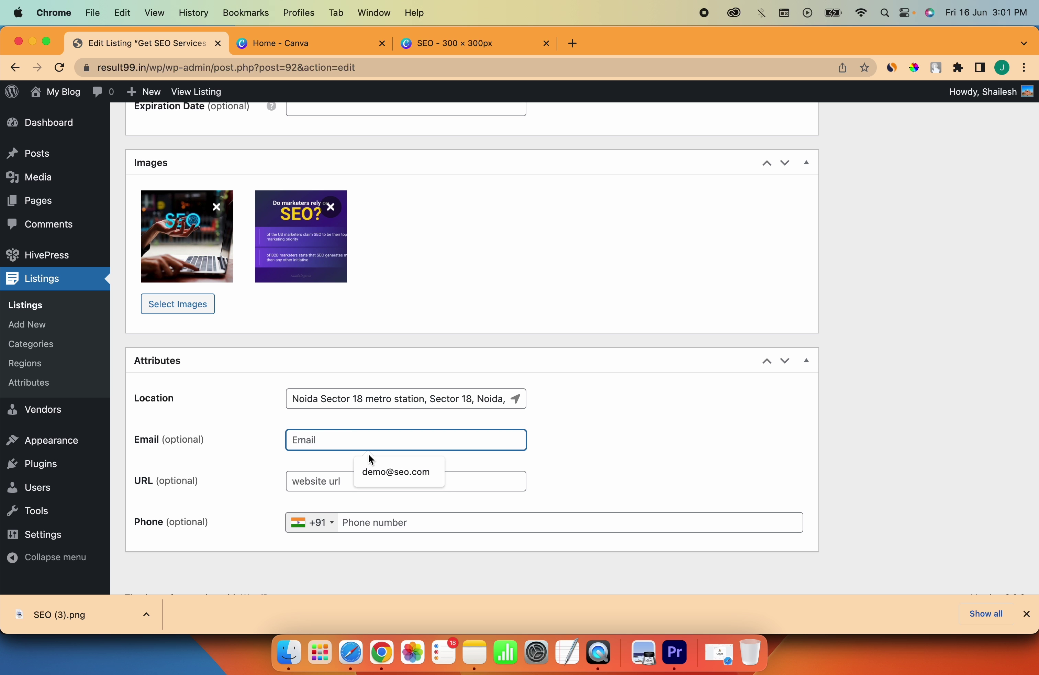
left_click(377, 471)
left_click(399, 481)
left_click(410, 511)
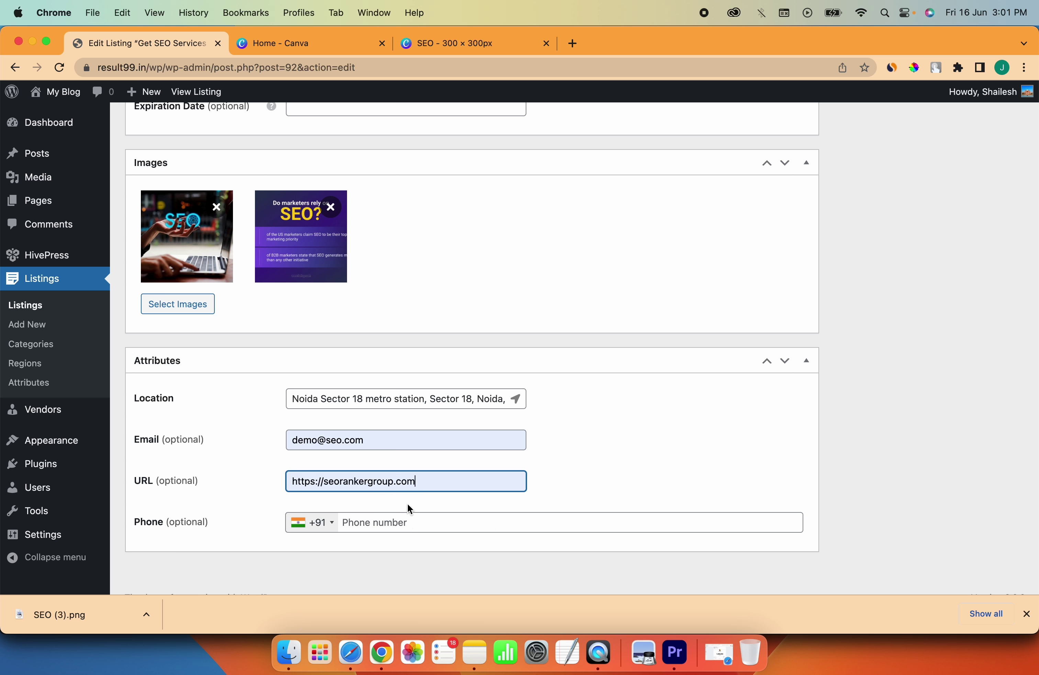
left_click(401, 522)
type("7")
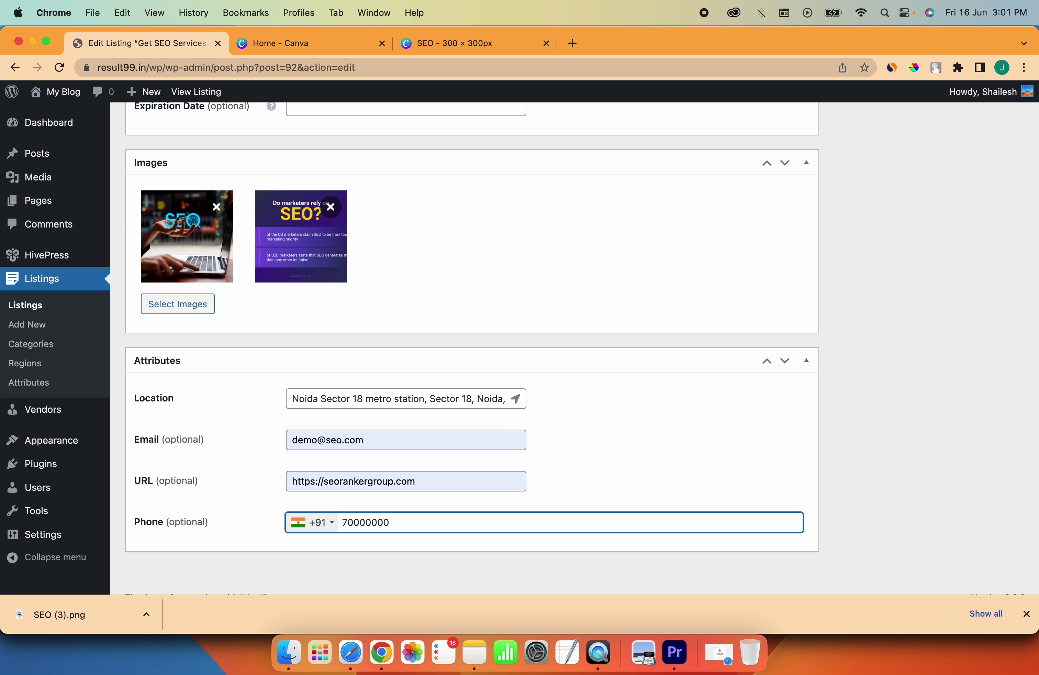
type("0000000")
key("super+a")
key("super+v")
Step: Publish the listing and bring up the options for its live link
scroll(399, 535, "down", 1)
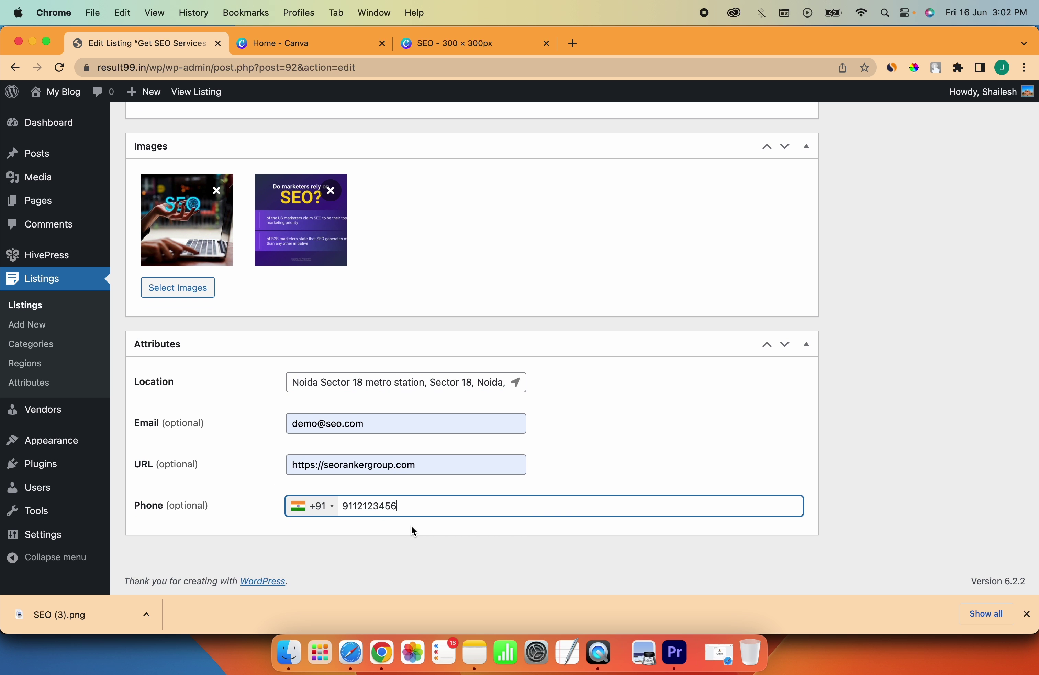
scroll(411, 525, "up", 4)
scroll(411, 526, "up", 10)
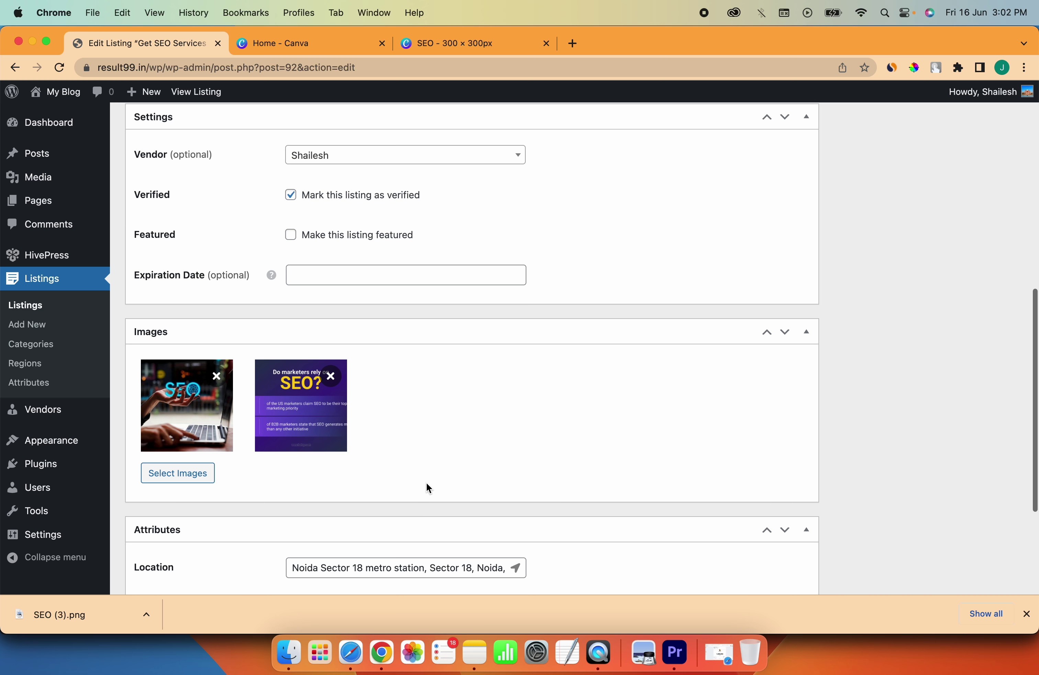
left_click(993, 272)
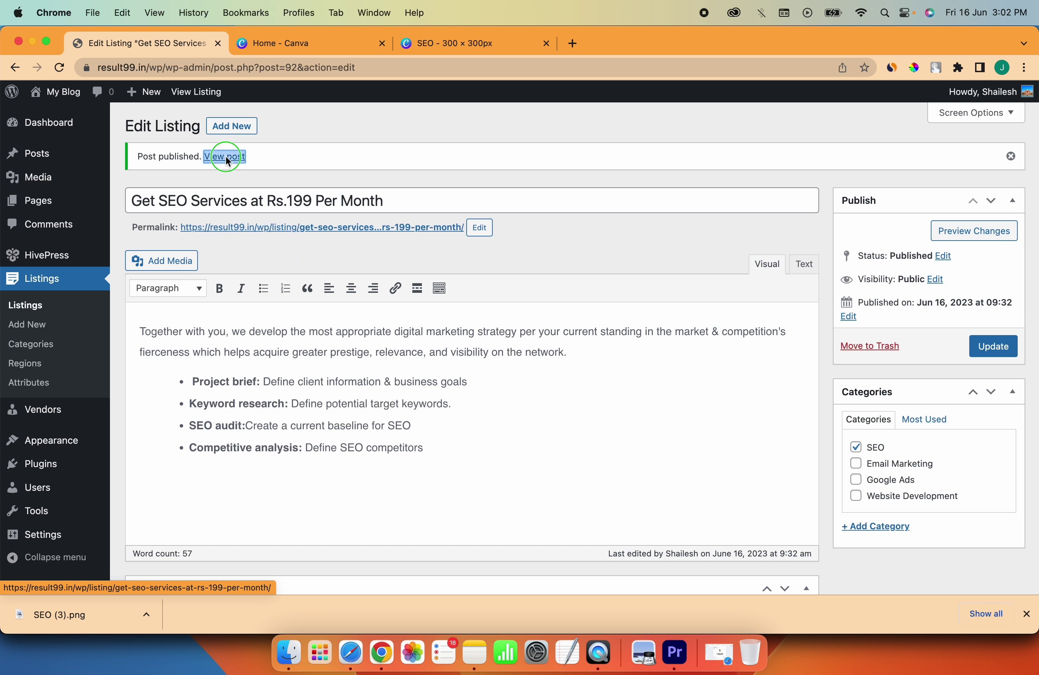
right_click(225, 157)
Step: Open the live SEO listing in a new tab and review its title and details
left_click(258, 165)
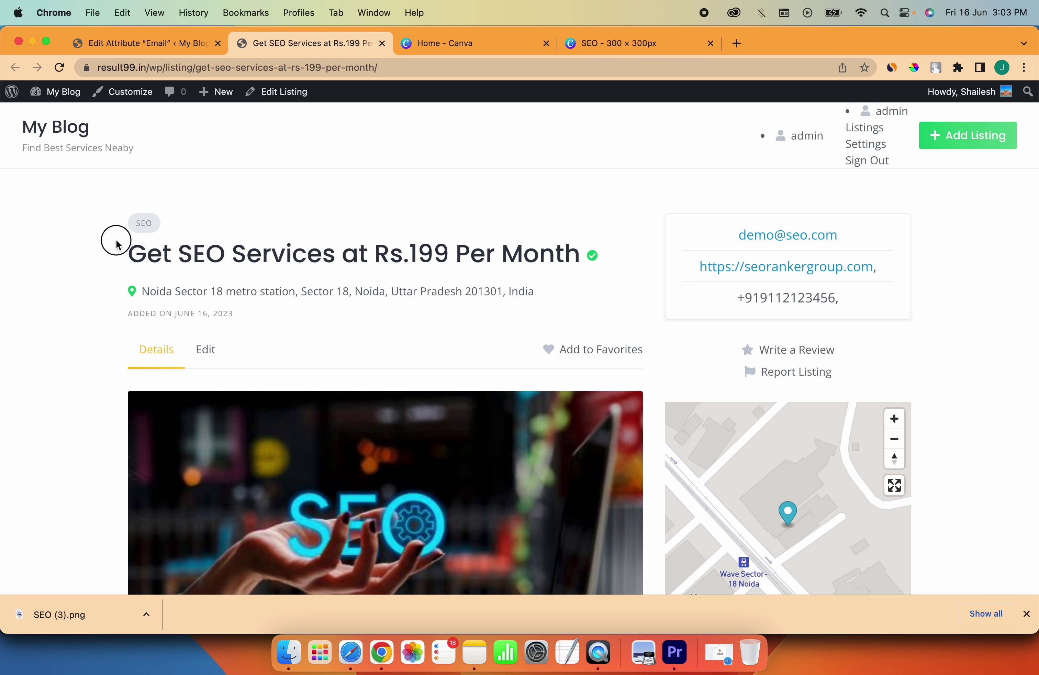
left_click_drag(111, 239, 480, 253)
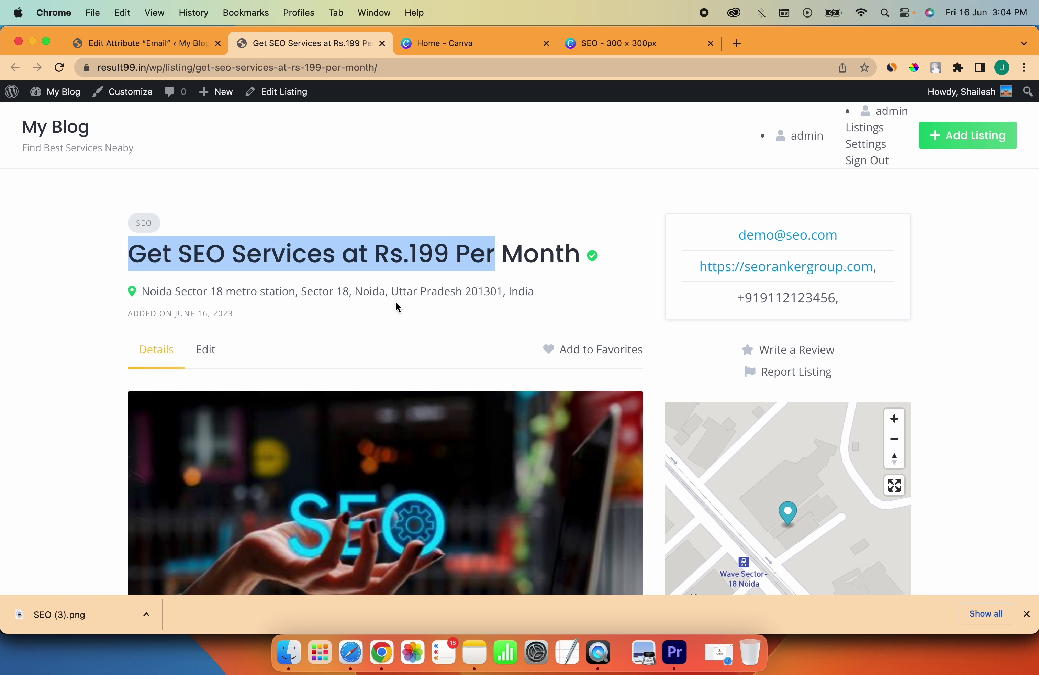
scroll(397, 304, "down", 3)
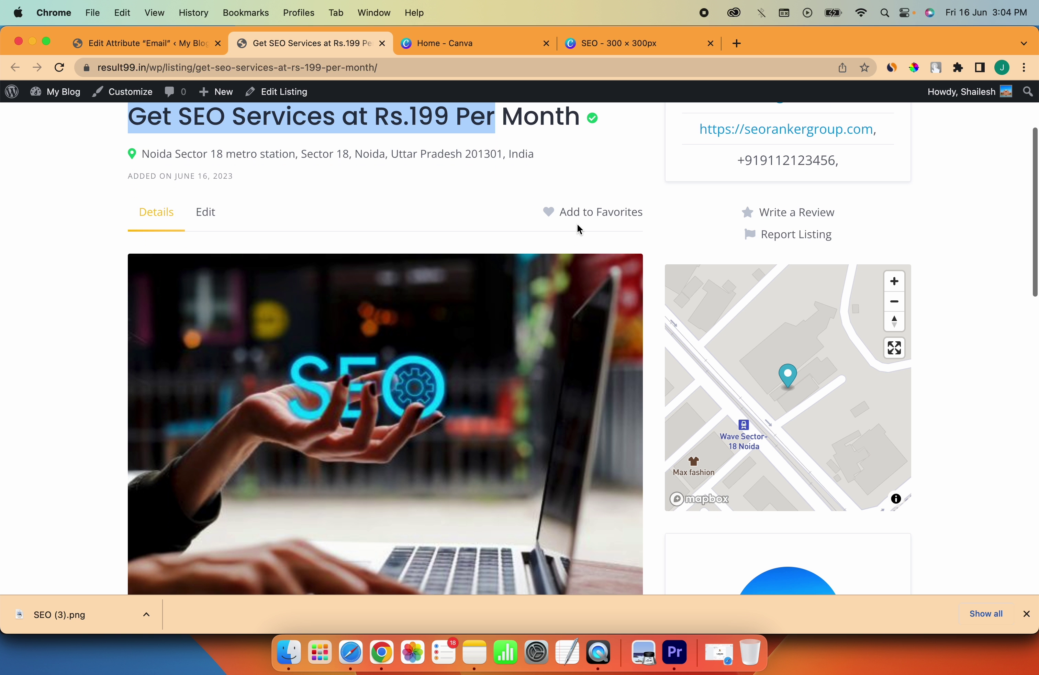
scroll(462, 344, "down", 1)
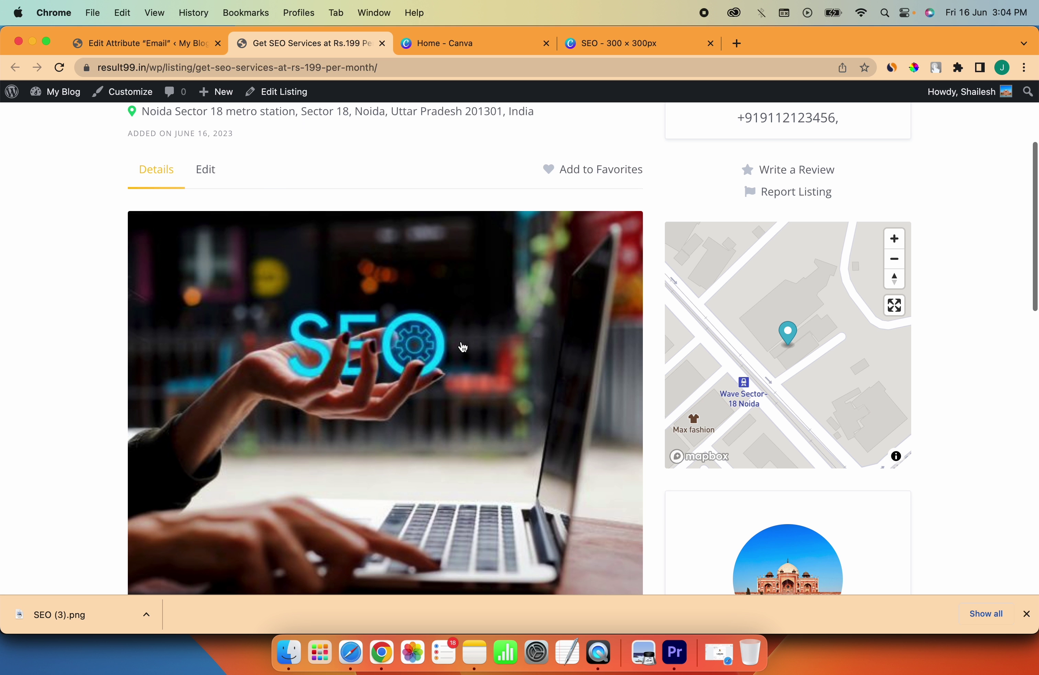
scroll(765, 351, "up", 5)
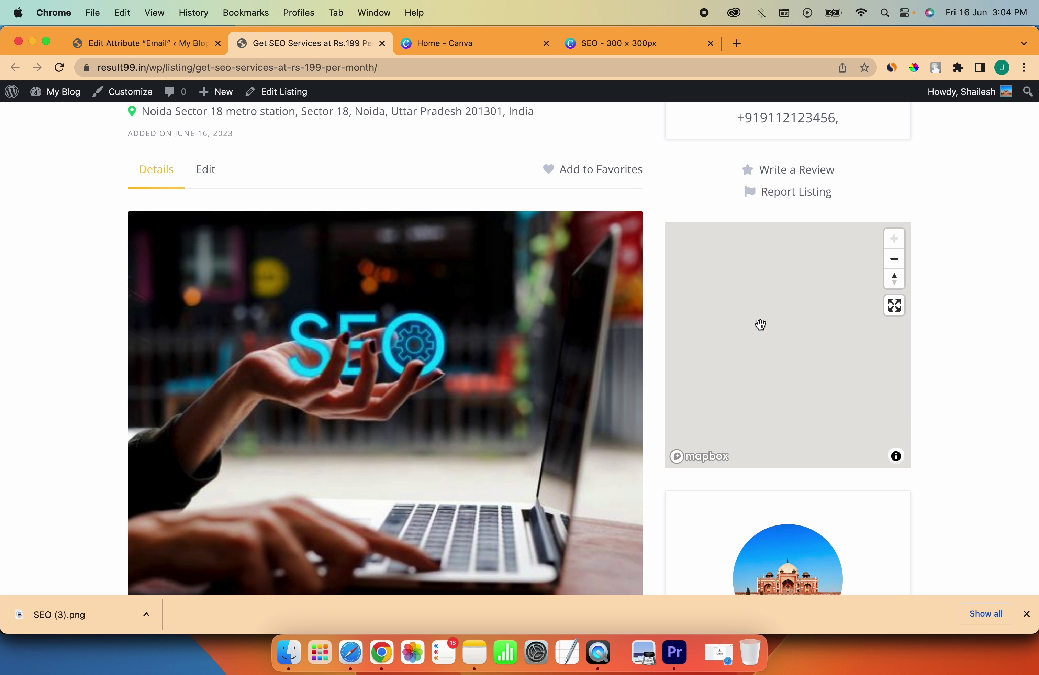
scroll(754, 190, "up", 2)
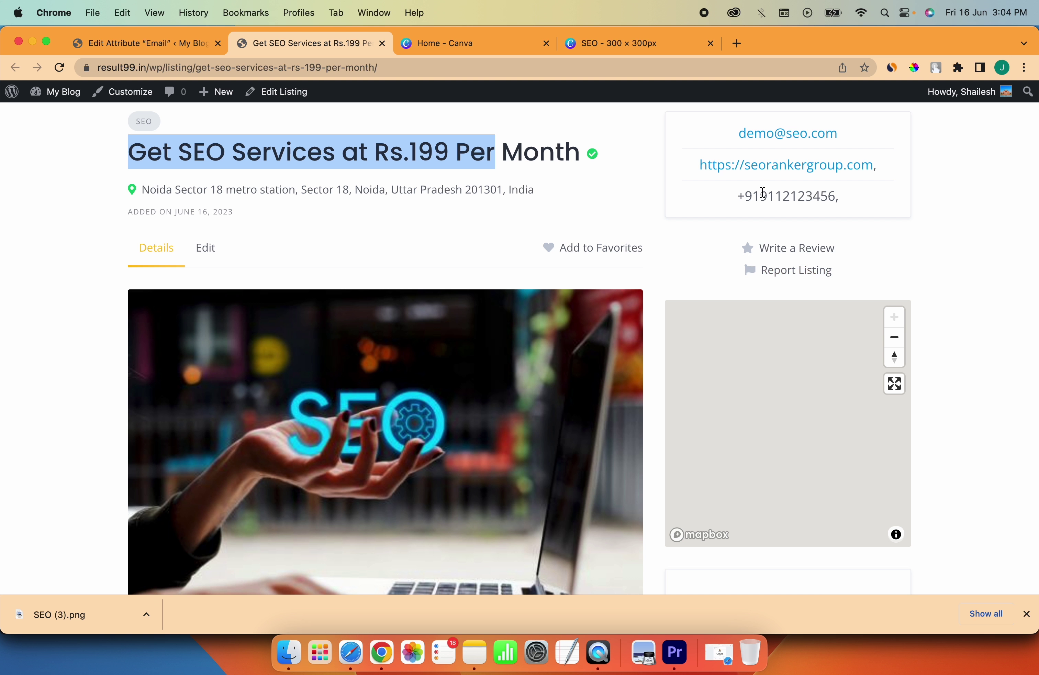
Step: Check the site home page shows Nothing found, then return to the Email attribute editor
scroll(741, 193, "down", 5)
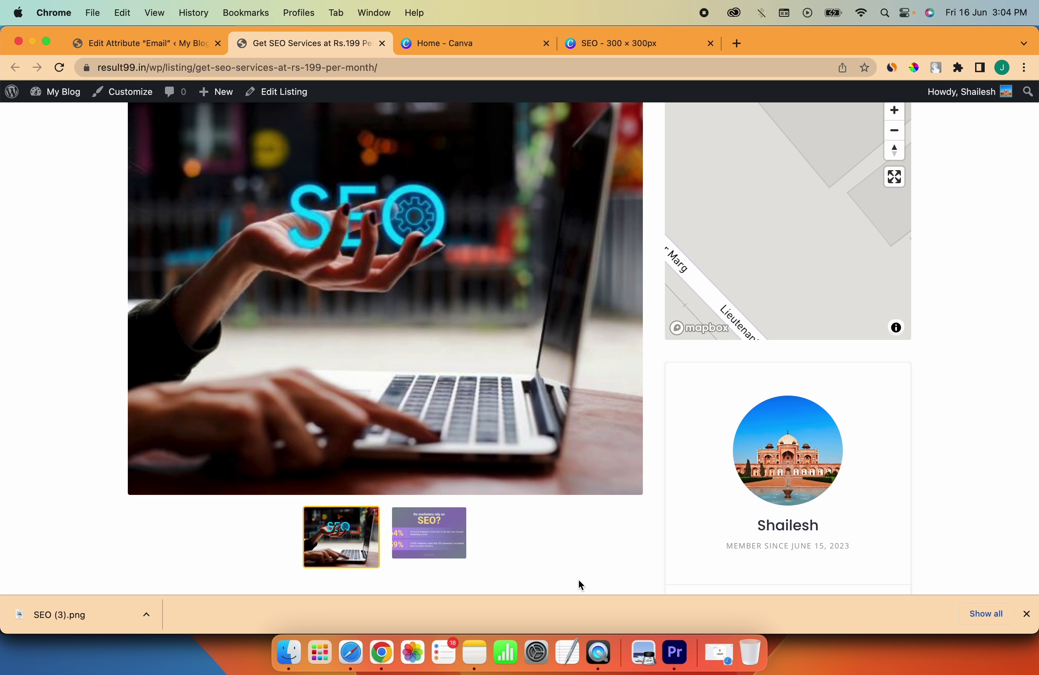
scroll(578, 579, "down", 7)
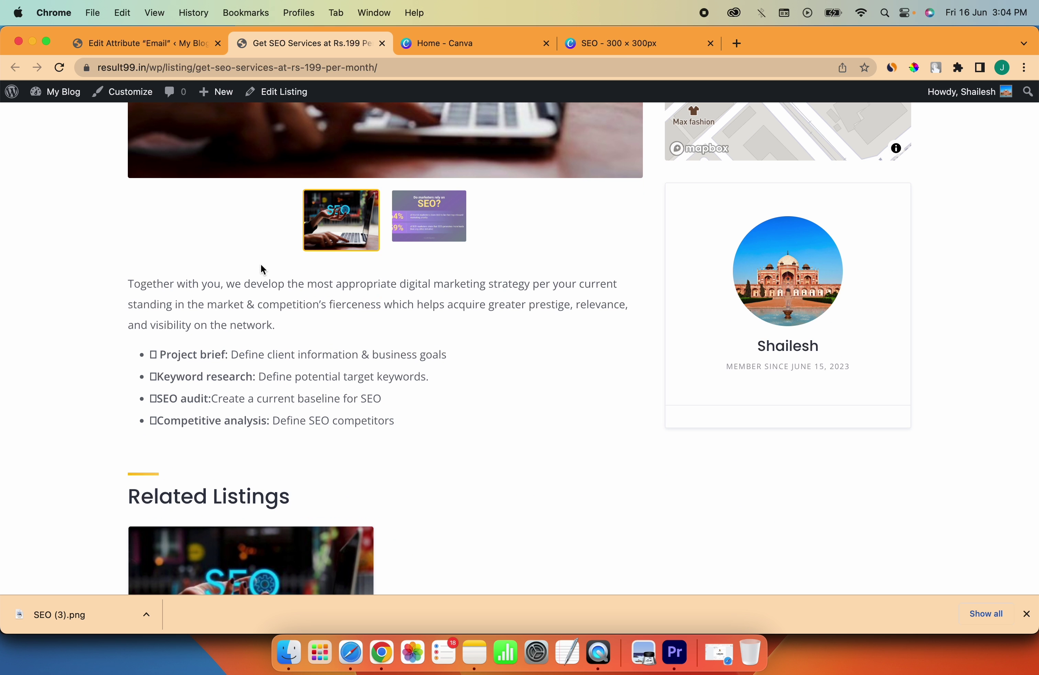
scroll(357, 466, "down", 8)
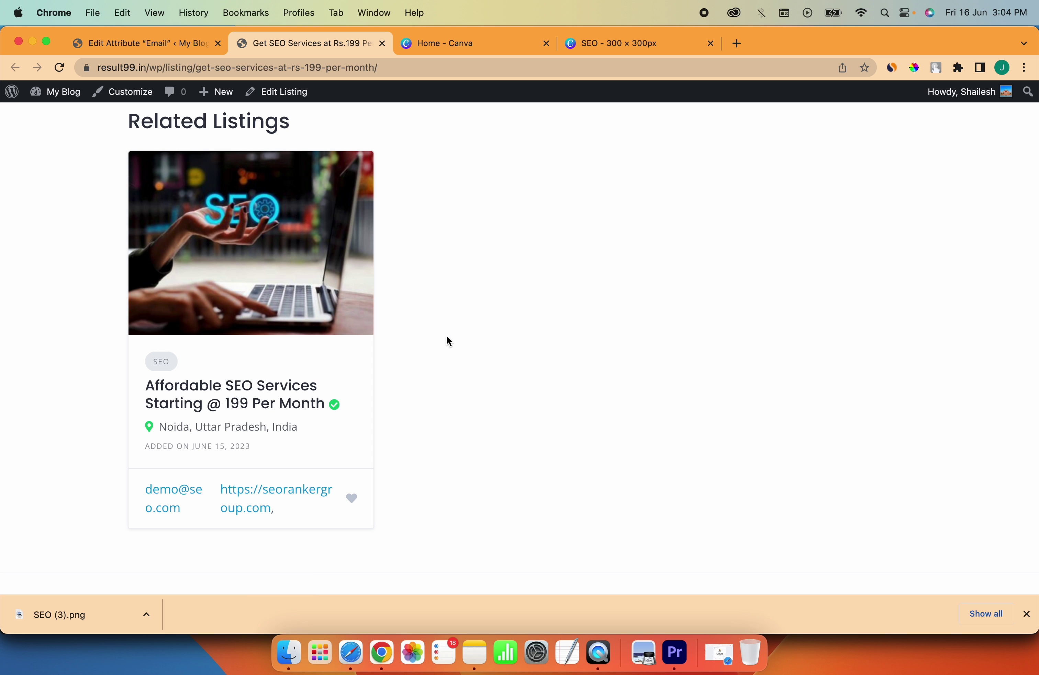
scroll(447, 340, "up", 10)
scroll(446, 340, "up", 10)
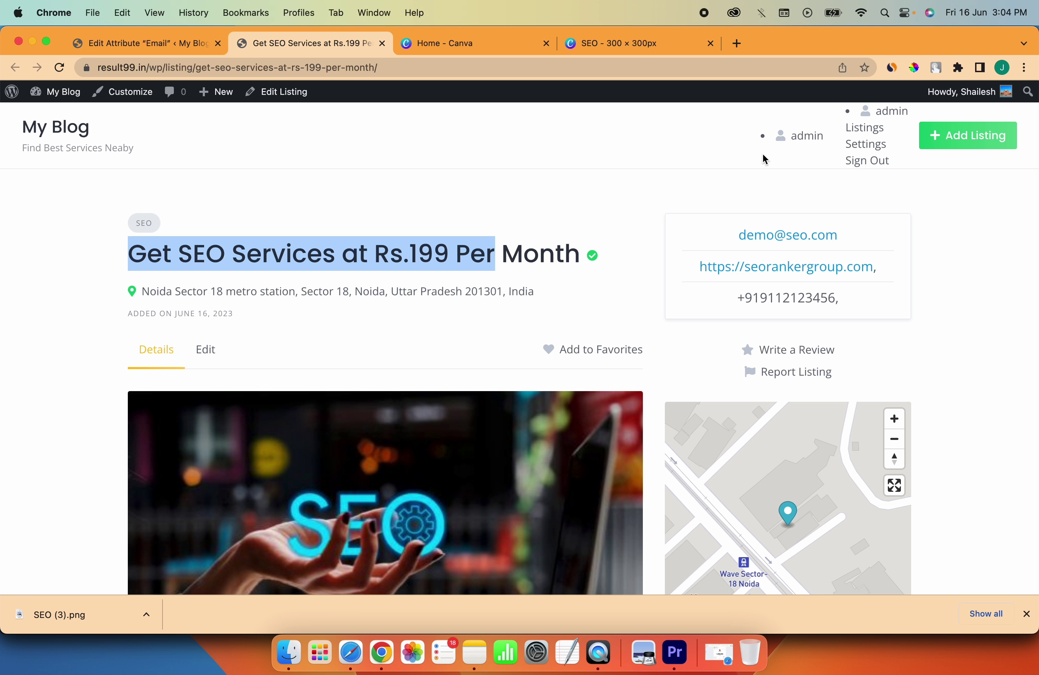
left_click(57, 128)
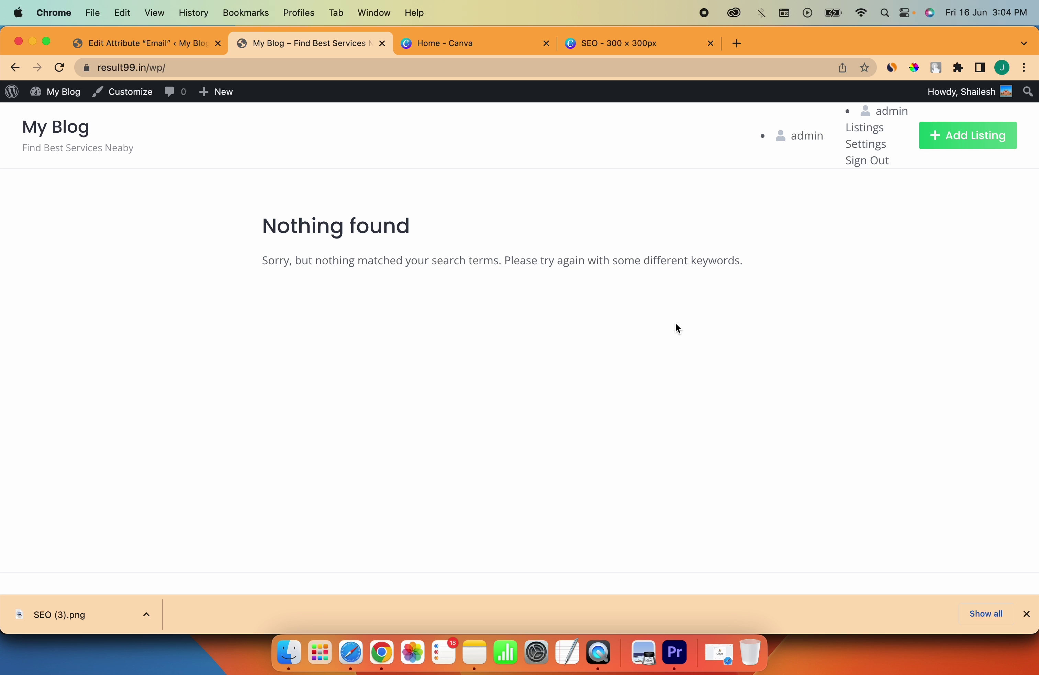
left_click(169, 44)
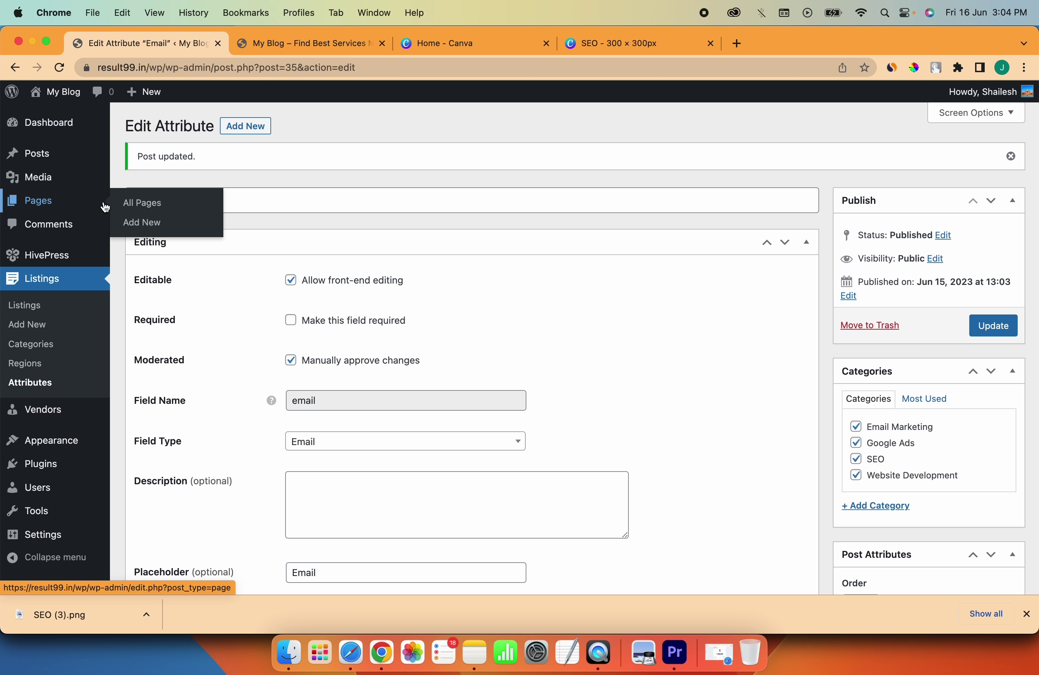
Step: Create a new page from All Pages and title it 'Home'
left_click(125, 204)
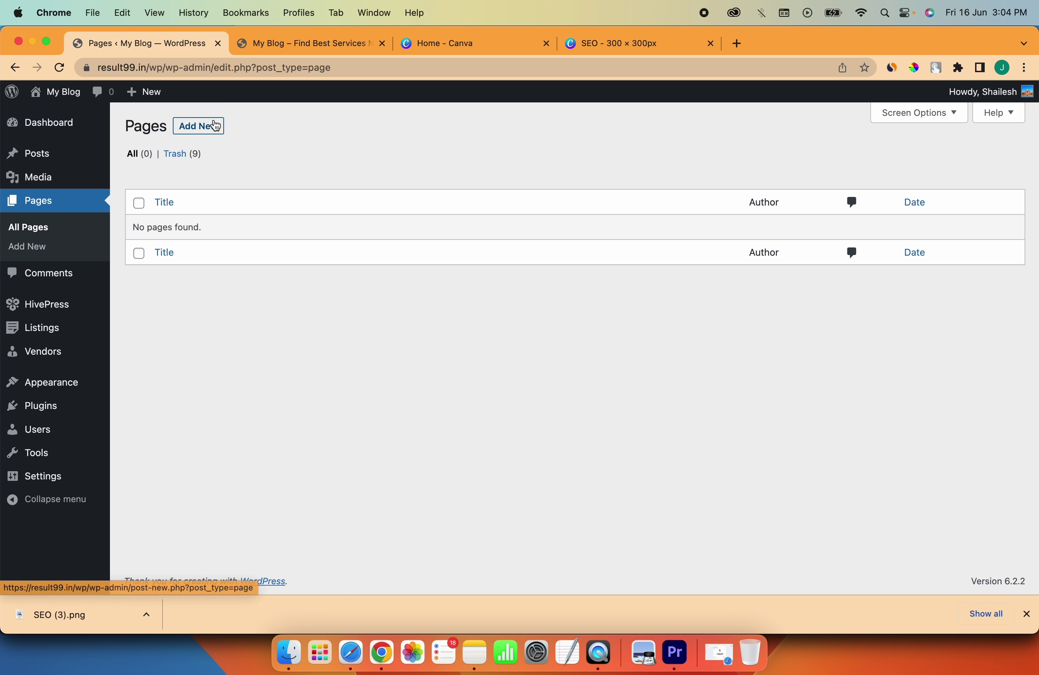
left_click(215, 127)
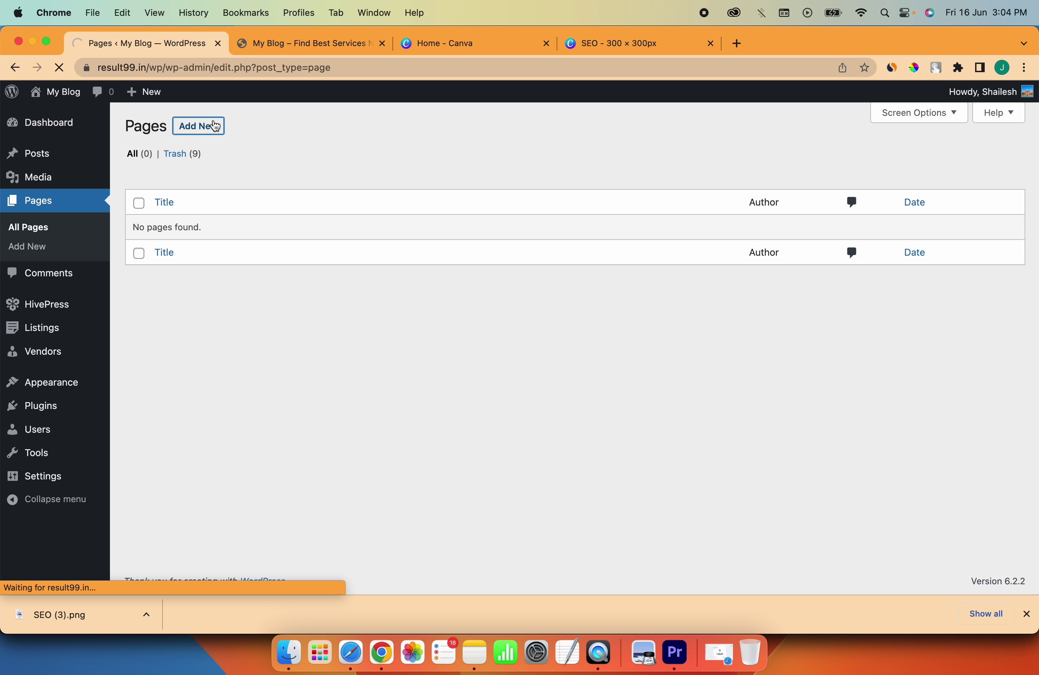
type("Home")
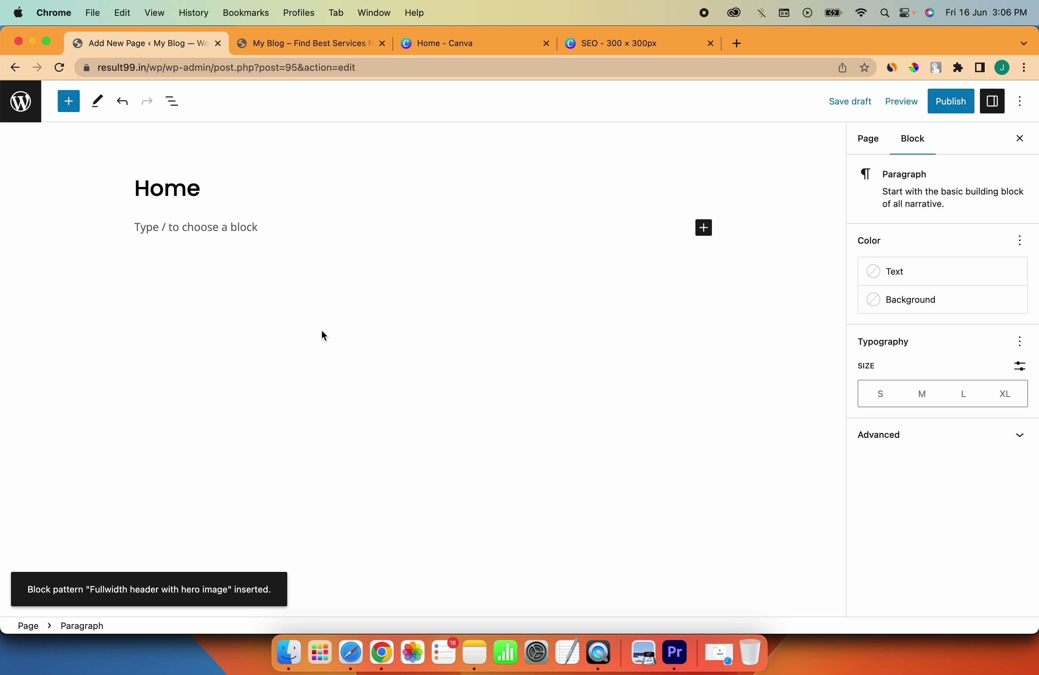
left_click(598, 241)
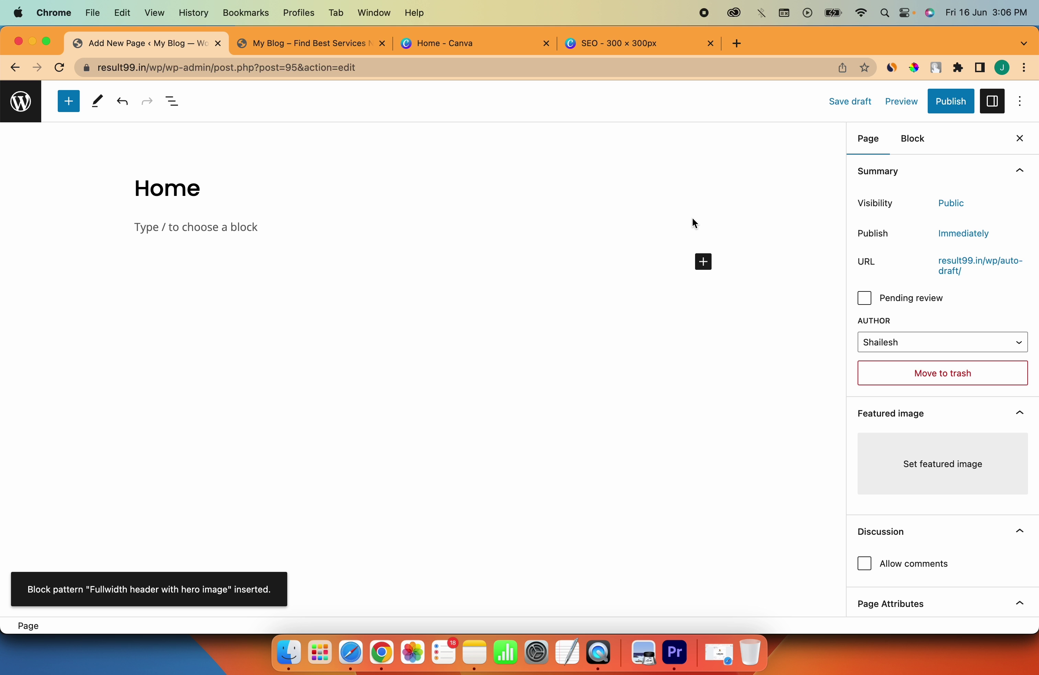
Step: Open the full block library and try a 'hive' block search
left_click(704, 261)
left_click(759, 494)
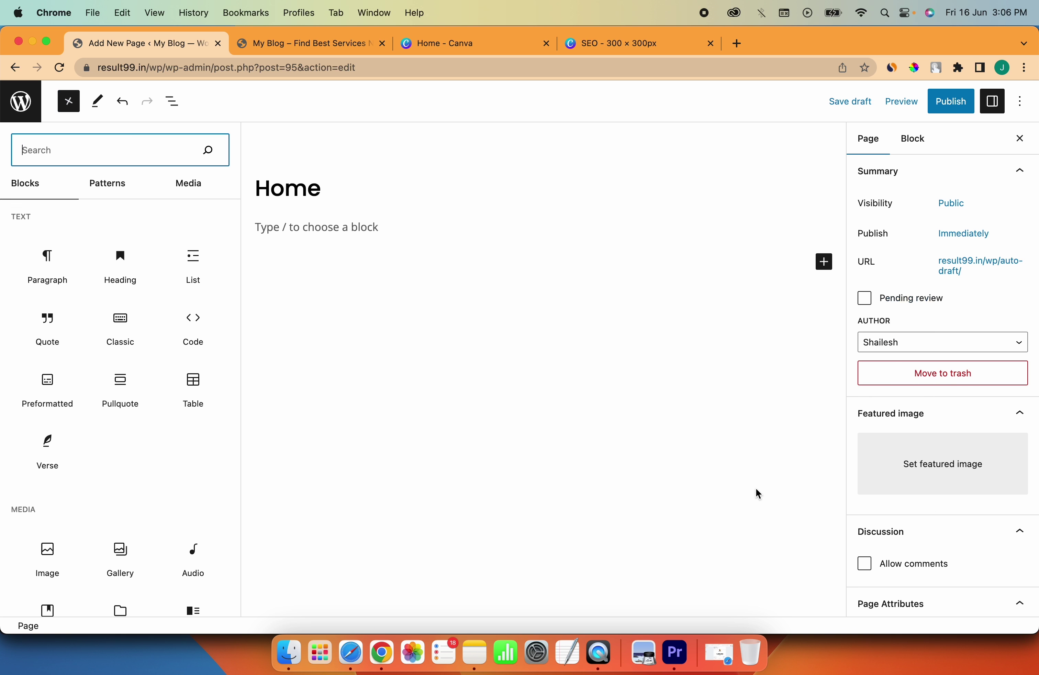
scroll(160, 495, "down", 3)
scroll(139, 244, "up", 3)
type("hiv")
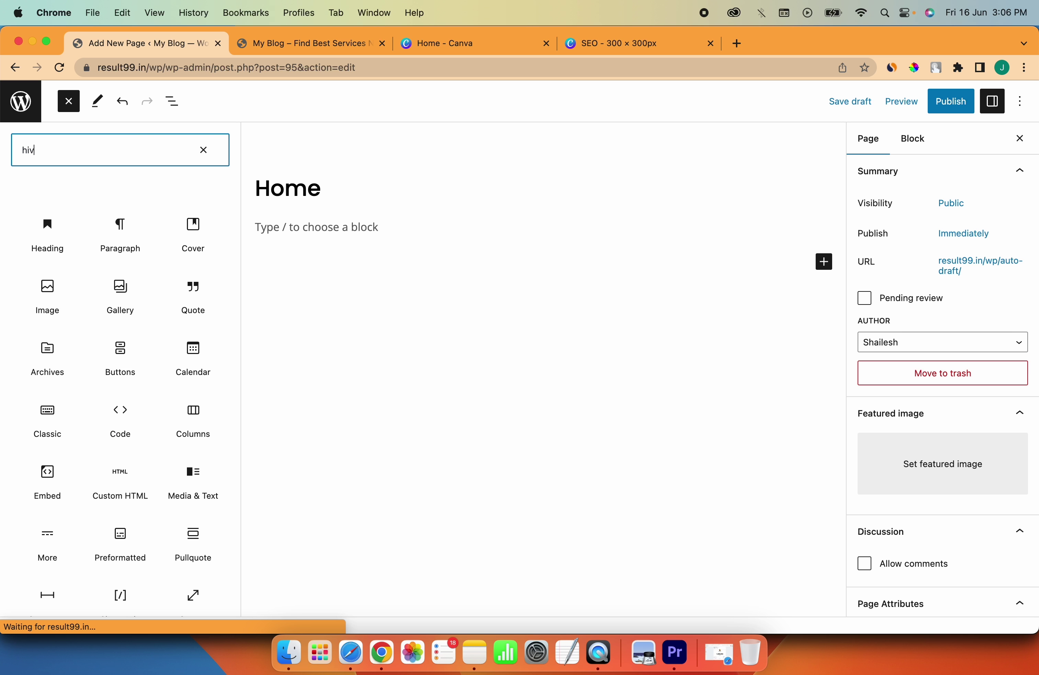
type("e")
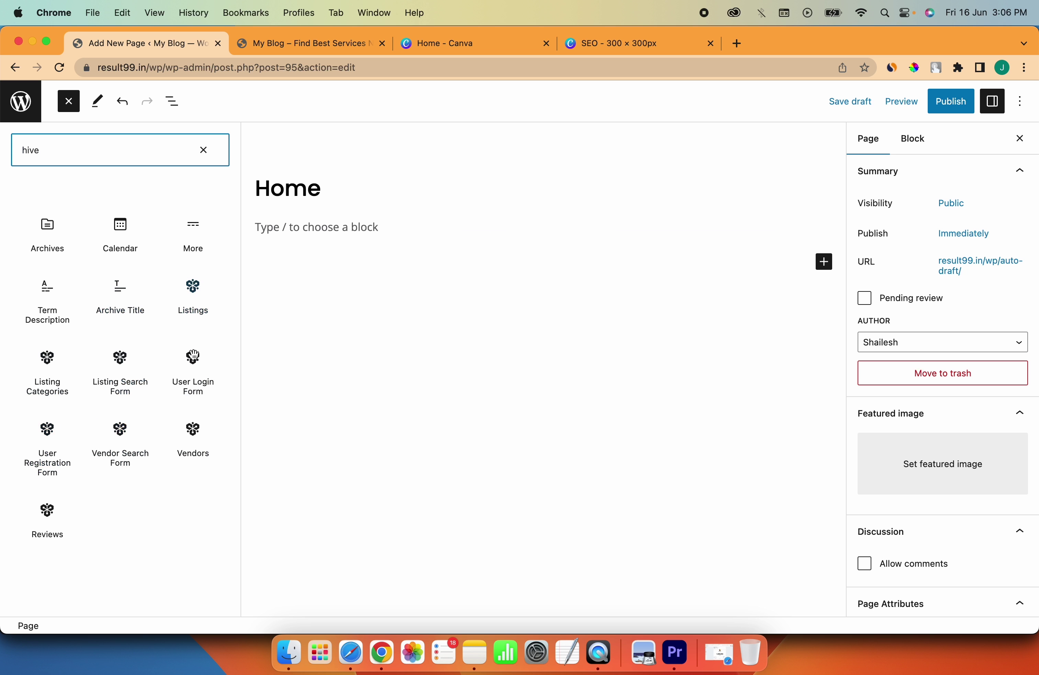
left_click(202, 149)
Step: Browse the Patterns tab and the Openverse and media library images
left_click(95, 196)
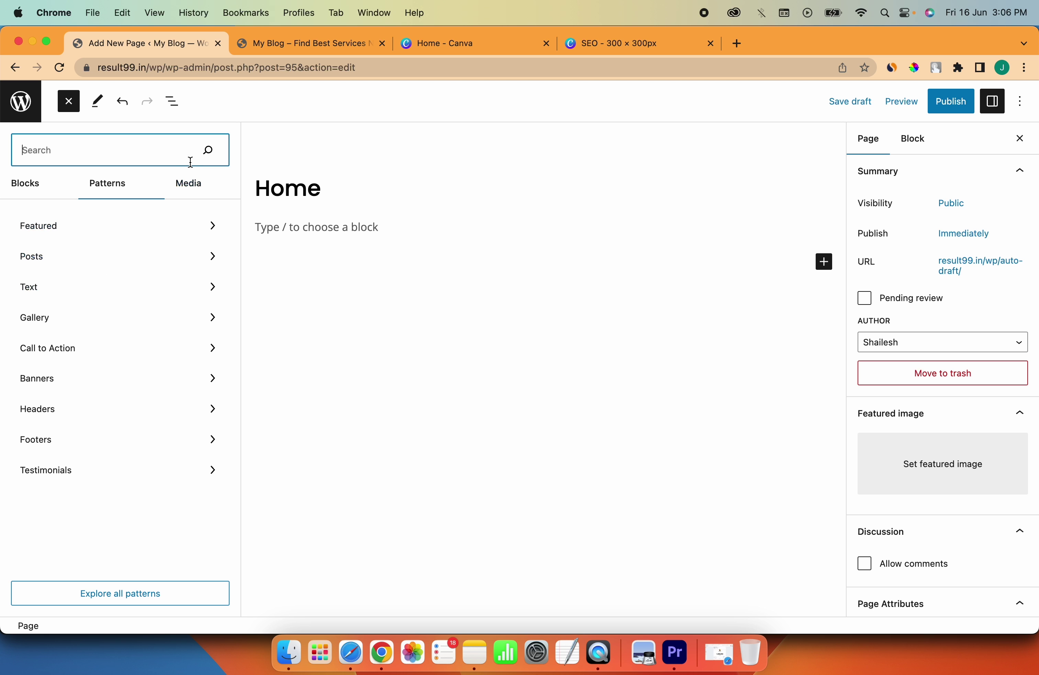
left_click(188, 183)
left_click(125, 259)
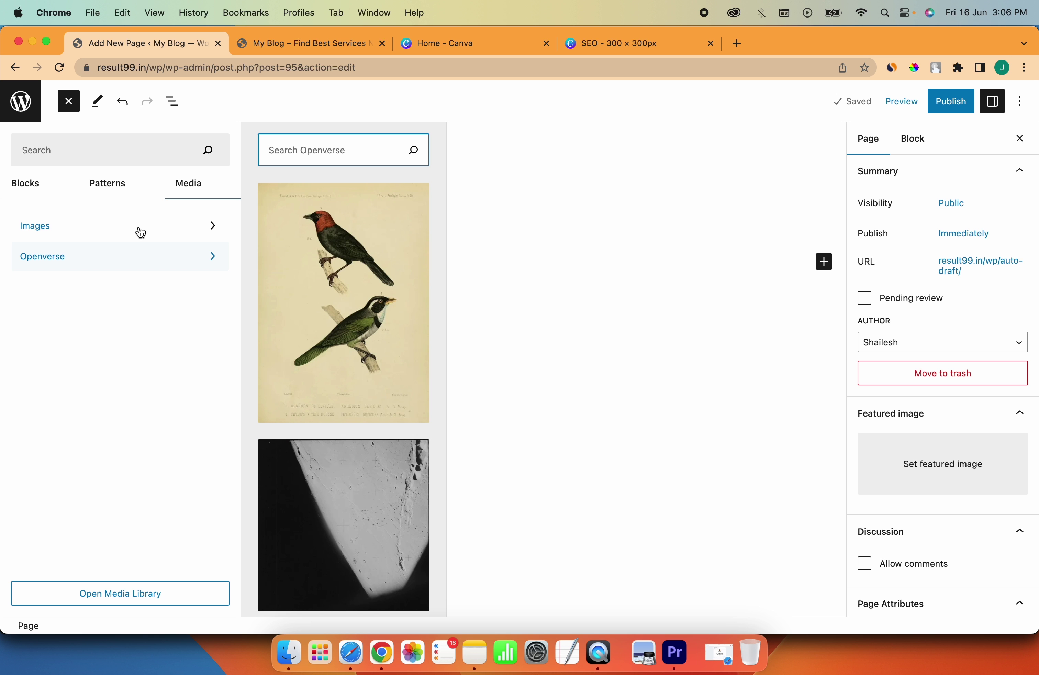
left_click(141, 231)
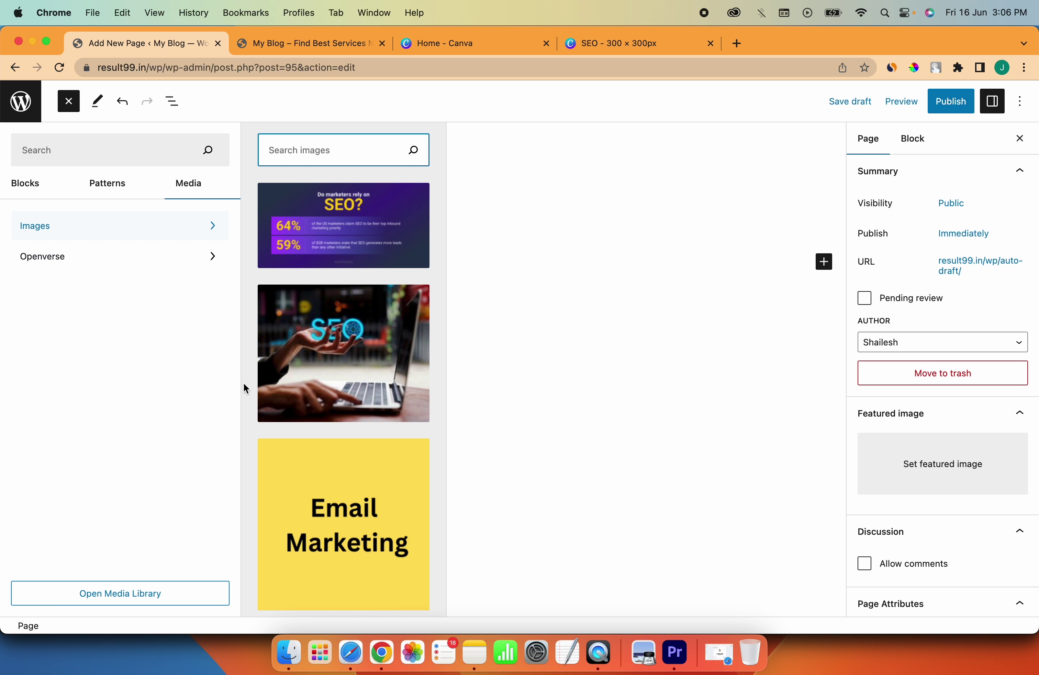
scroll(246, 388, "down", 2)
scroll(247, 417, "up", 2)
Step: Look through the Banners, Headers, Testimonials and Footers patterns, then insert a Cover block
left_click(107, 184)
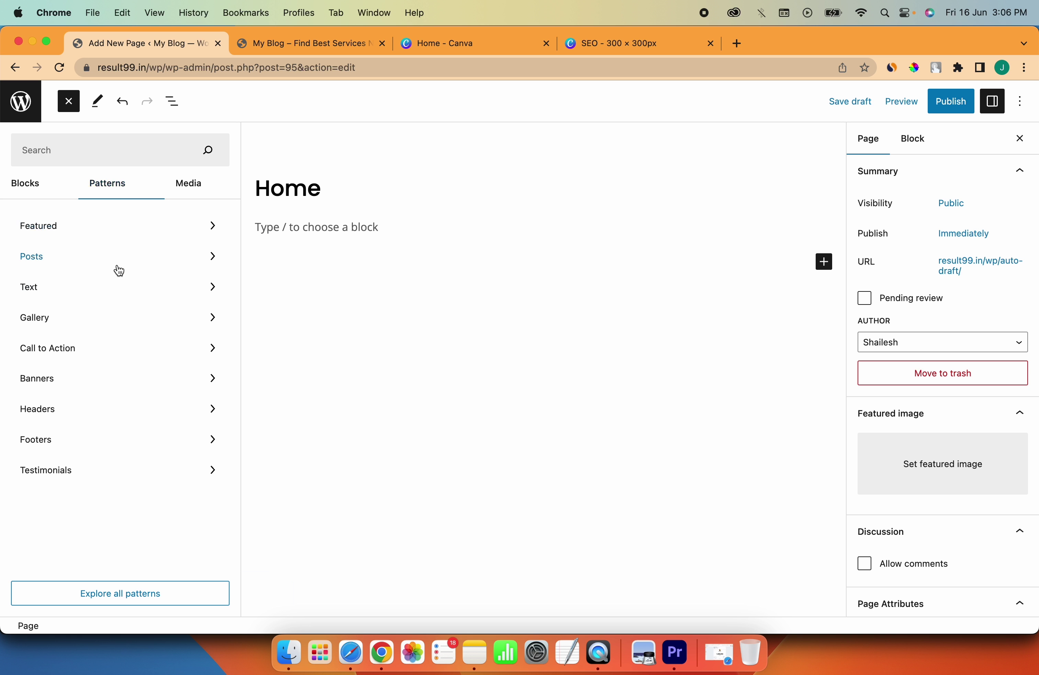
left_click(162, 384)
scroll(312, 453, "down", 10)
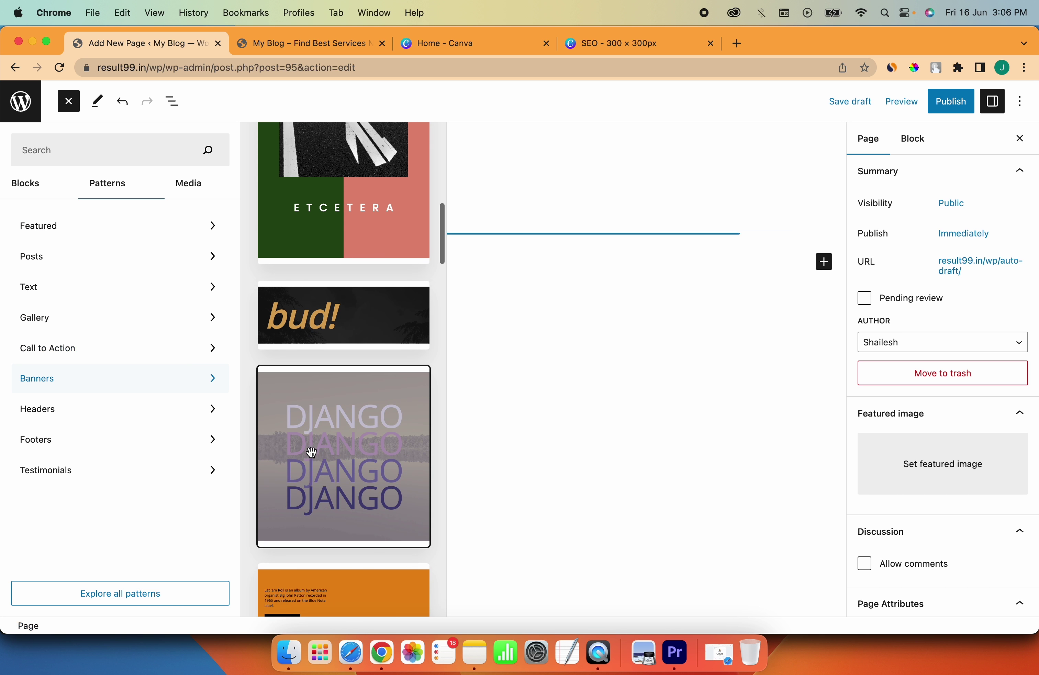
scroll(312, 452, "down", 6)
scroll(311, 454, "up", 2)
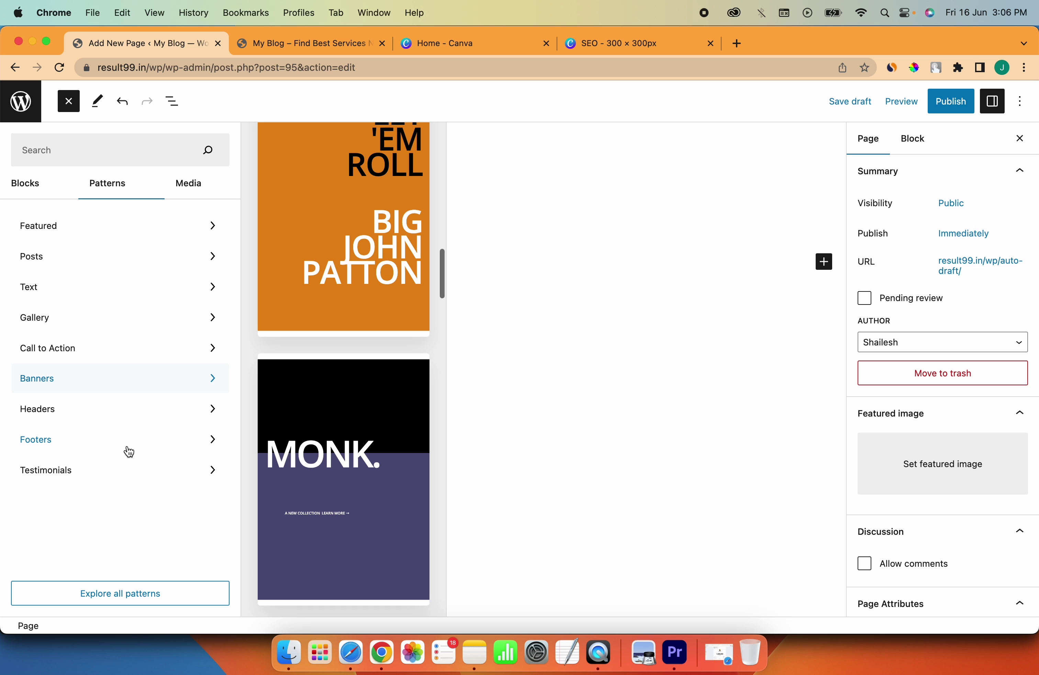
left_click(170, 408)
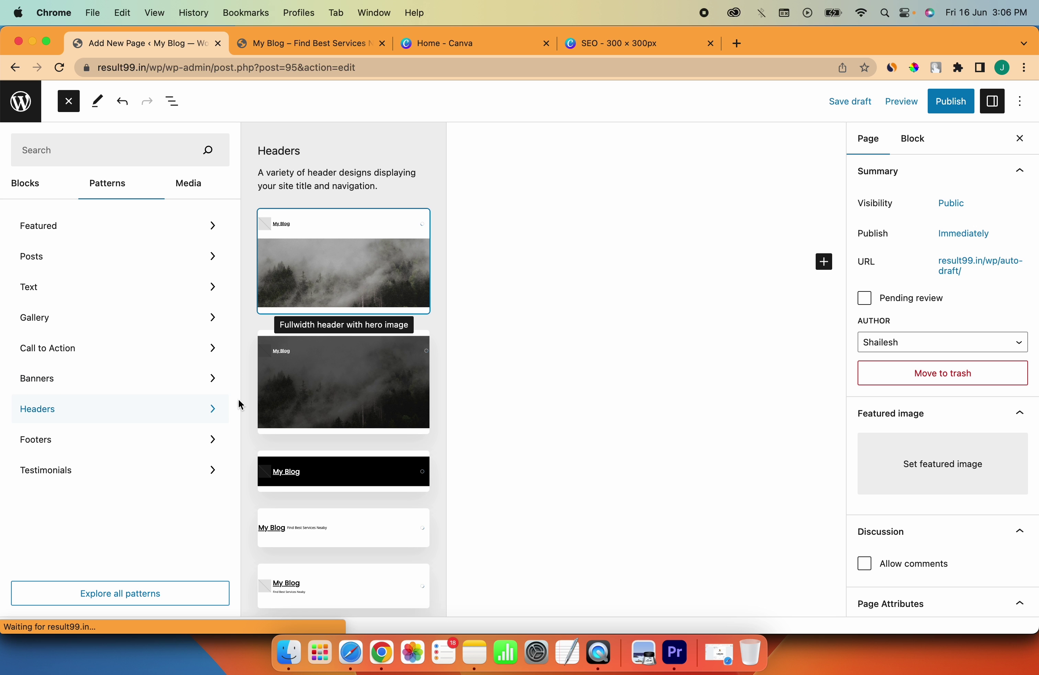
scroll(329, 409, "down", 6)
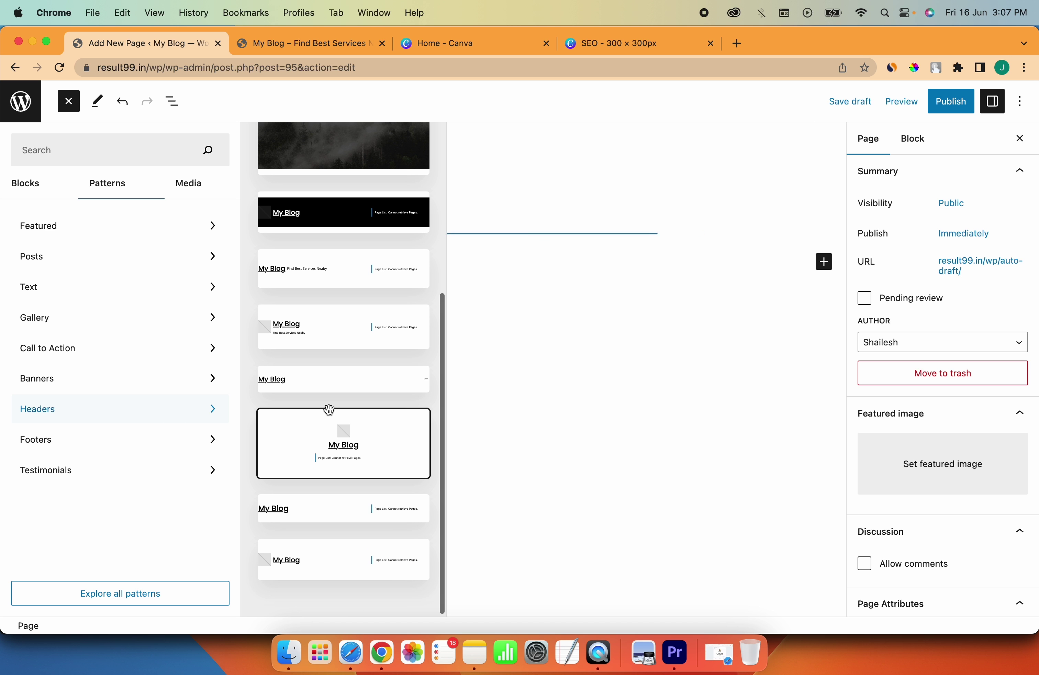
left_click(118, 481)
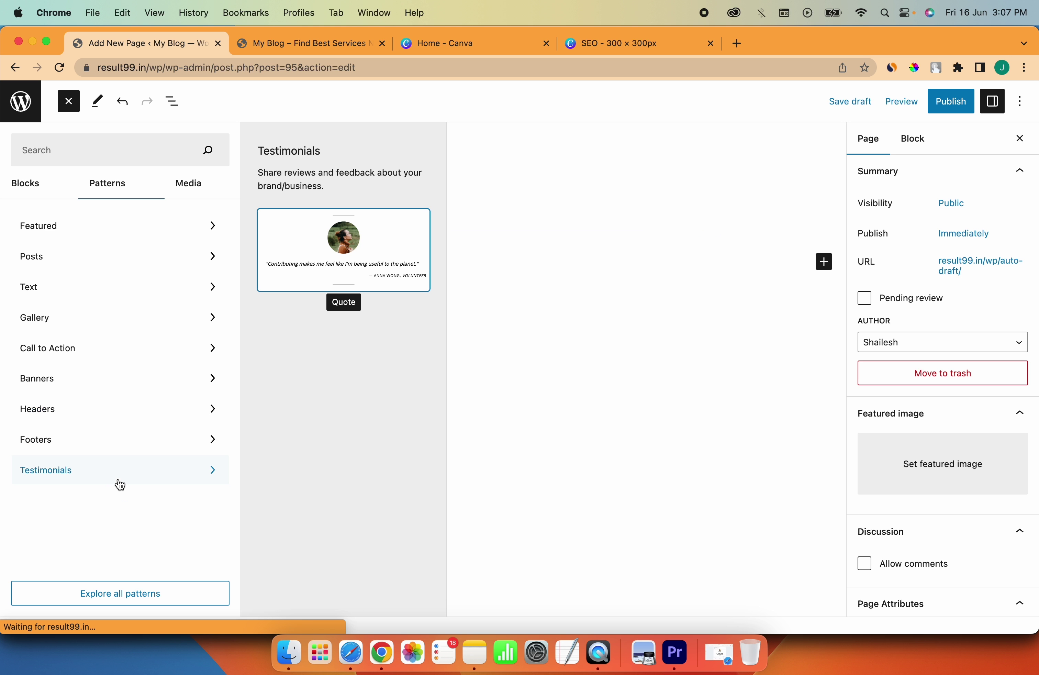
left_click(145, 443)
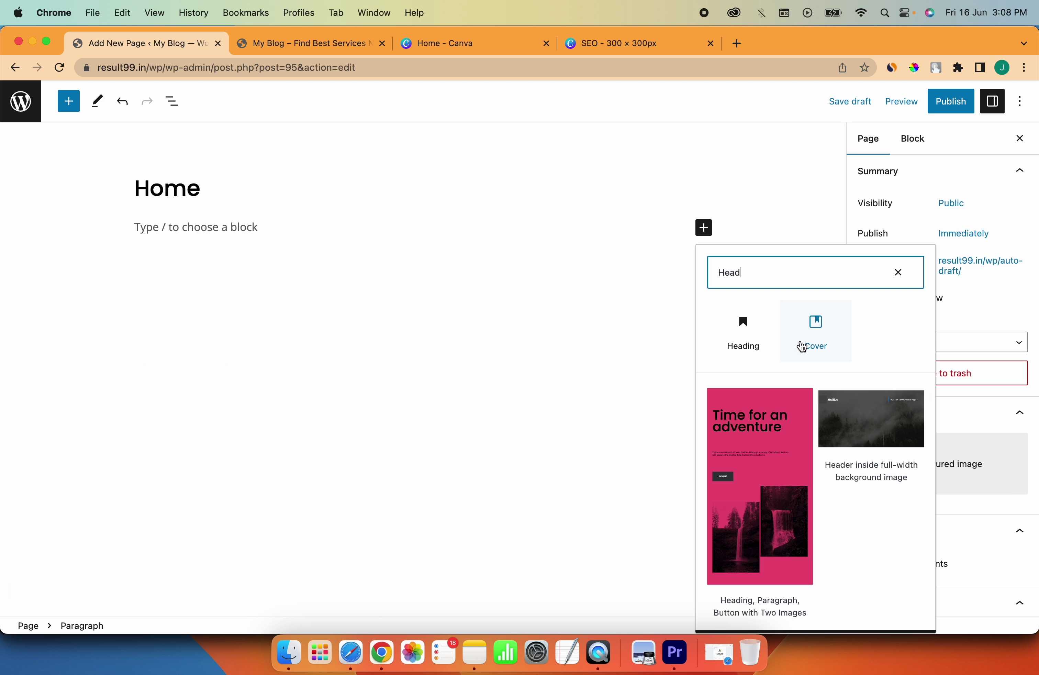
left_click(802, 347)
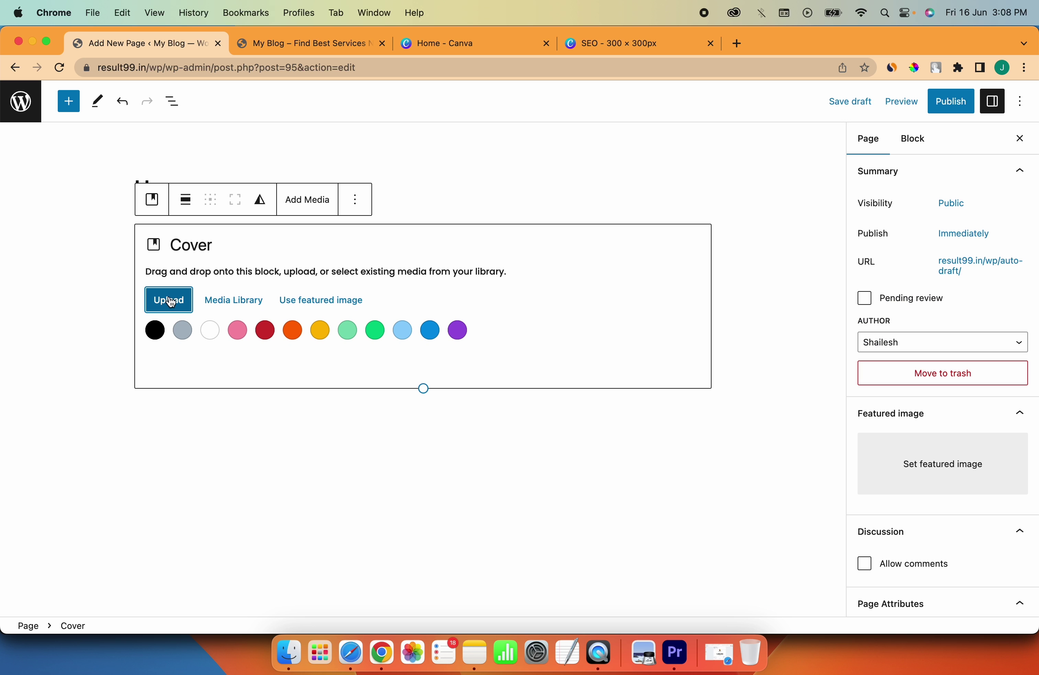
Step: Fill the cover with orange and add the bold heading 'Find Best Services Neaby'
left_click(292, 330)
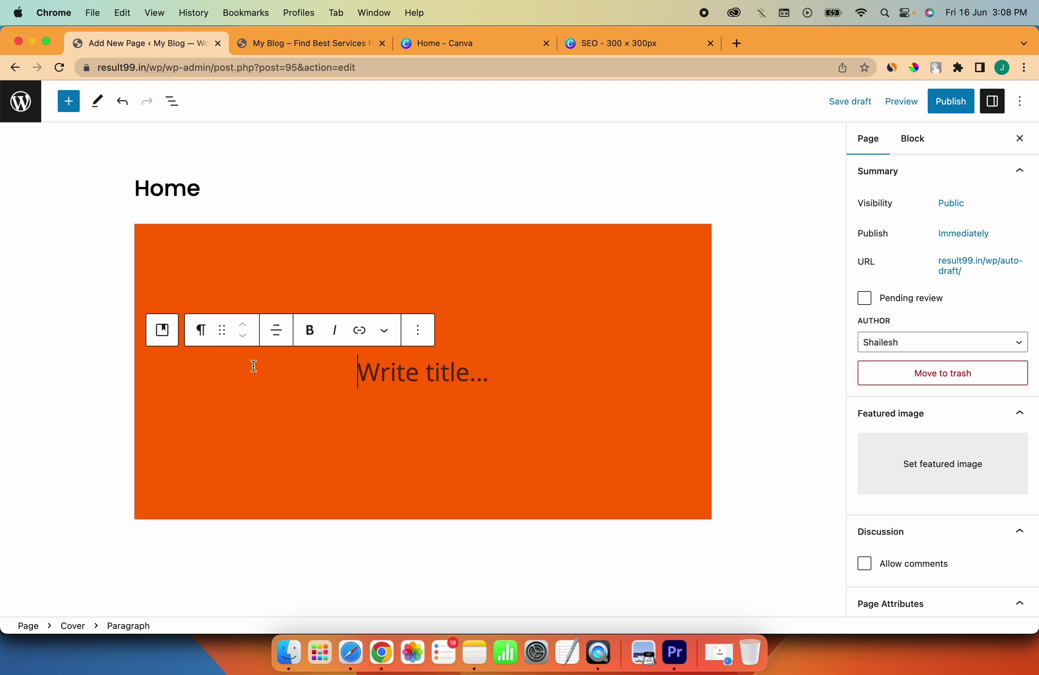
left_click(60, 381)
left_click(517, 378)
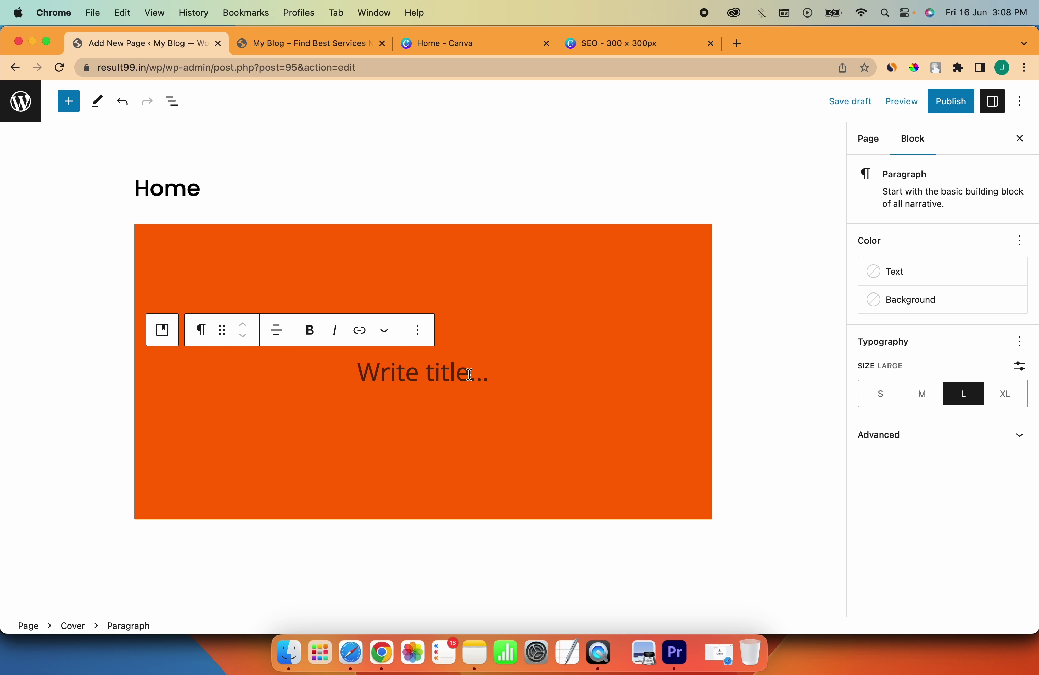
type("Find Best ")
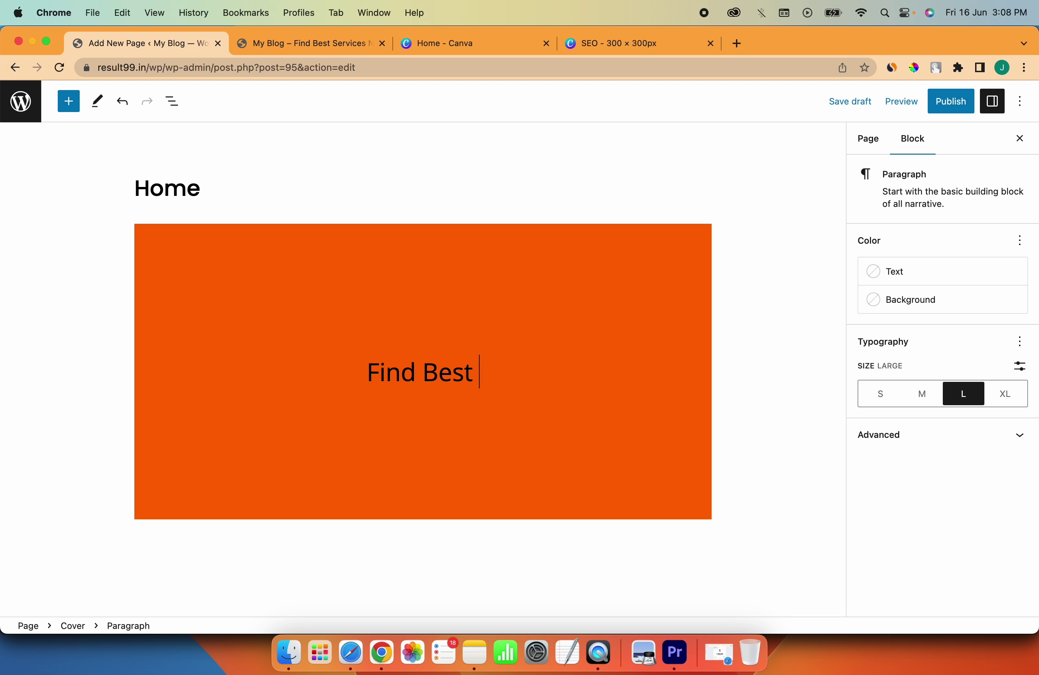
type("Services")
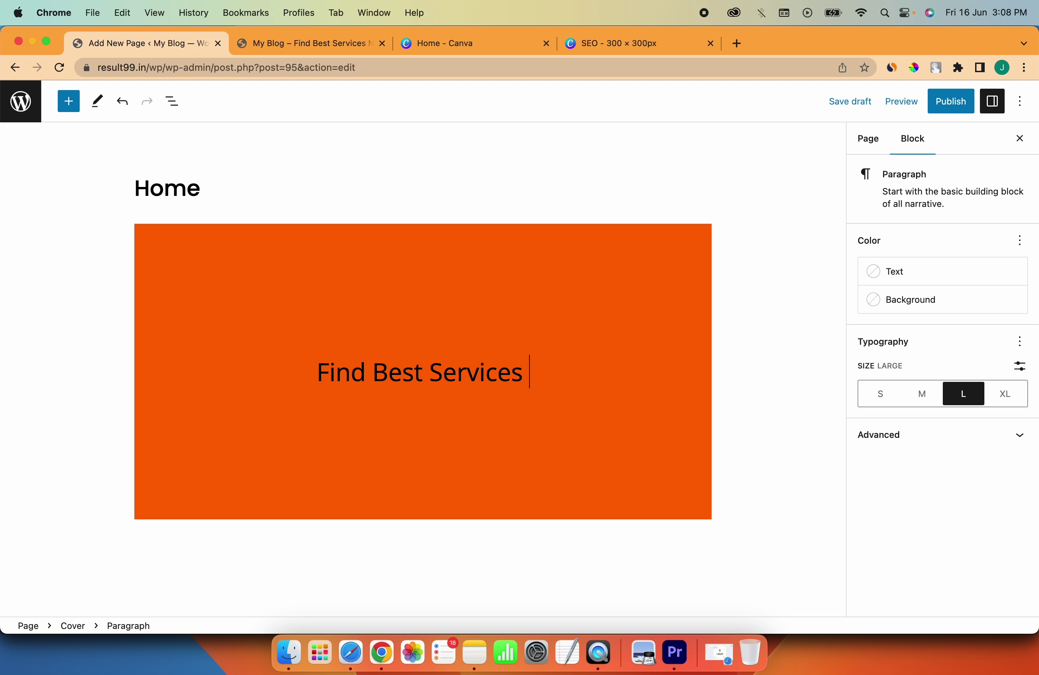
type(" Neaby")
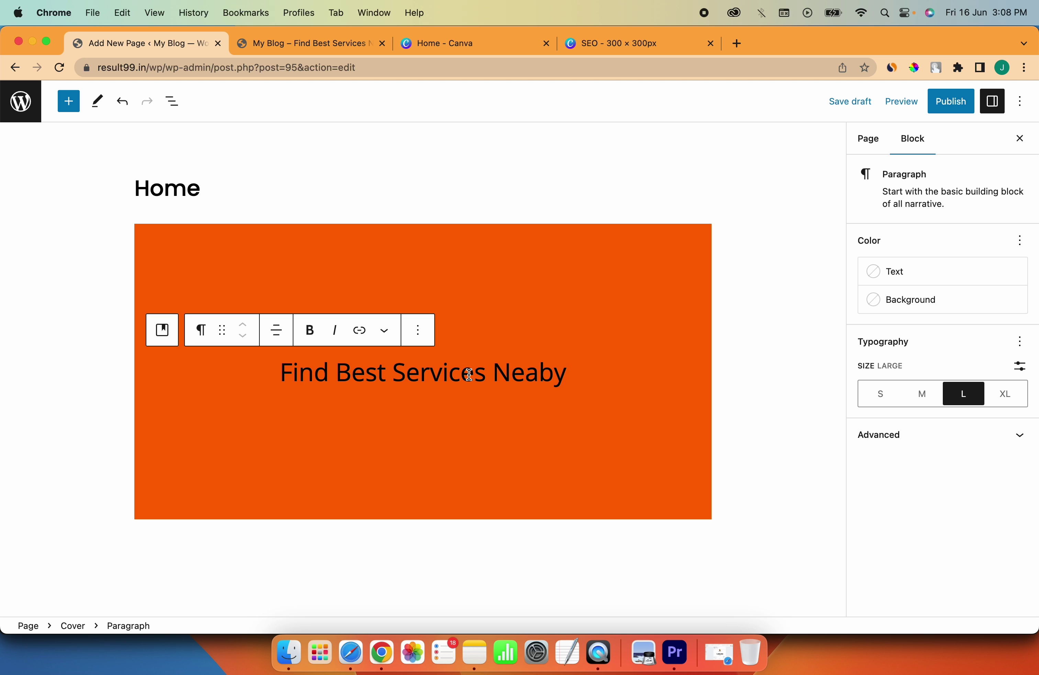
triple_click(466, 371)
key("super+b")
Step: Drag the Cover block's bottom edge up to about 126 px tall
left_click(491, 297)
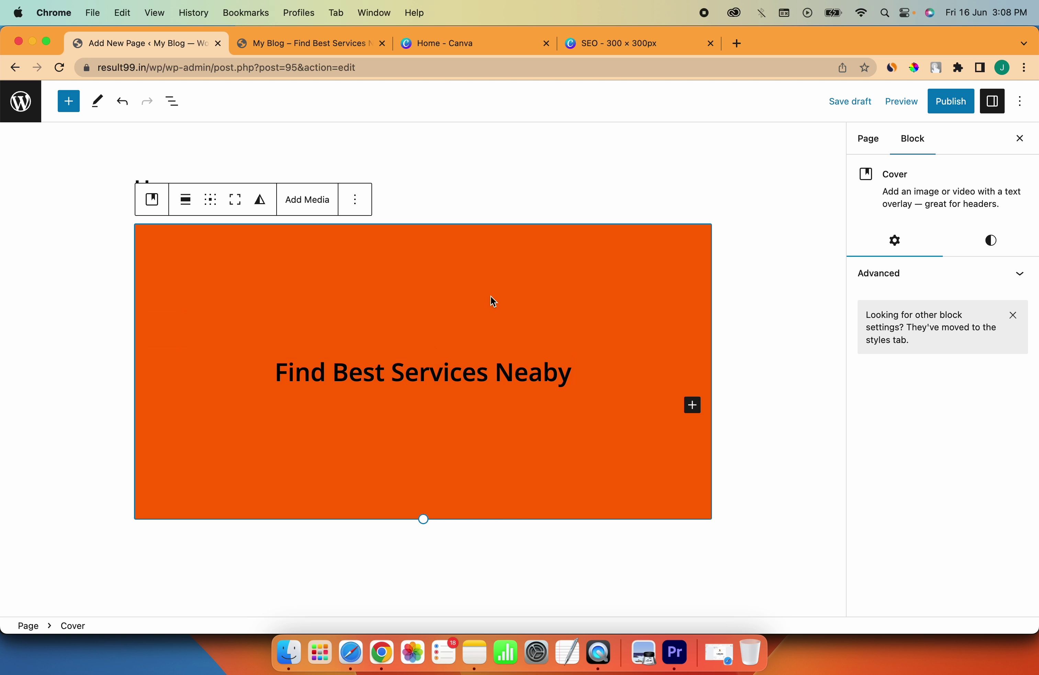
scroll(466, 325, "down", 3)
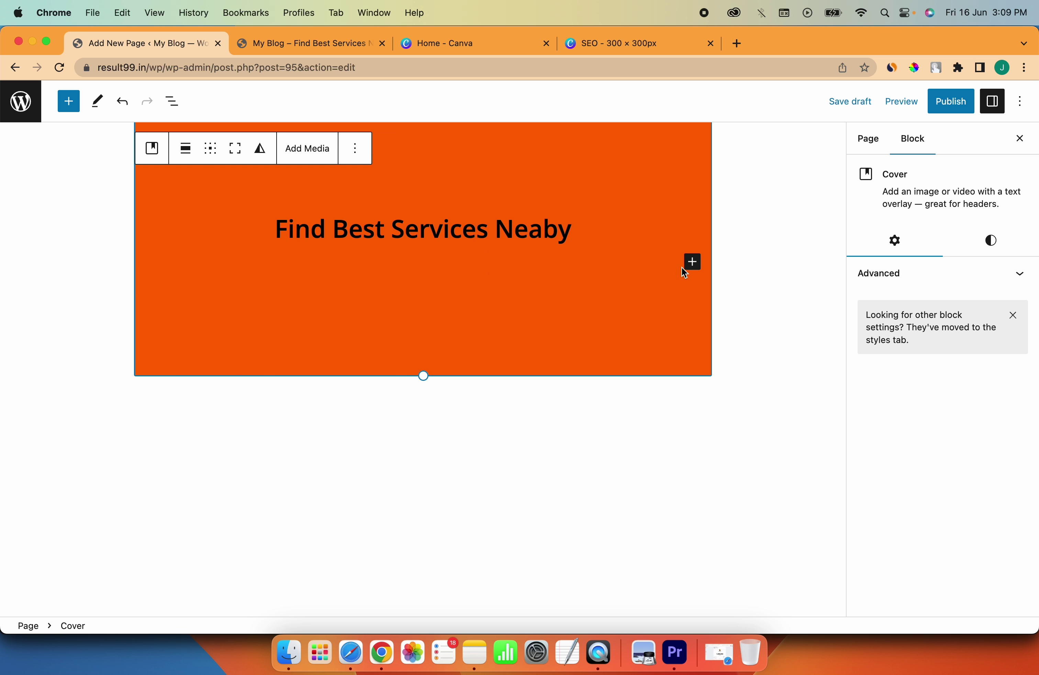
left_click_drag(424, 376, 429, 187)
left_click(414, 371)
triple_click(354, 279)
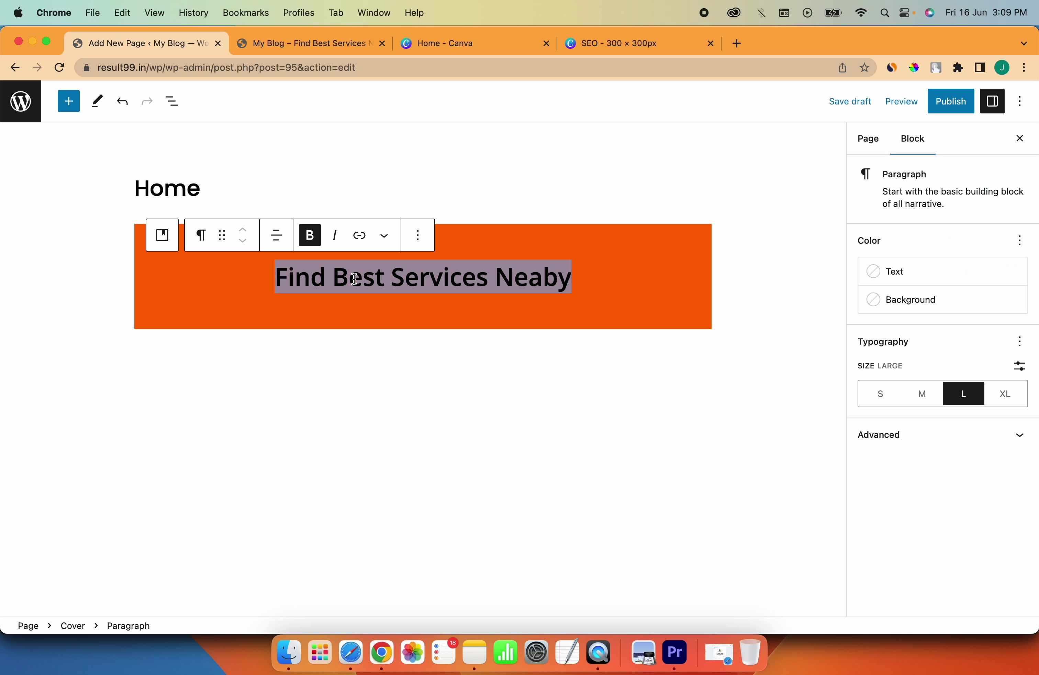
left_click(523, 339)
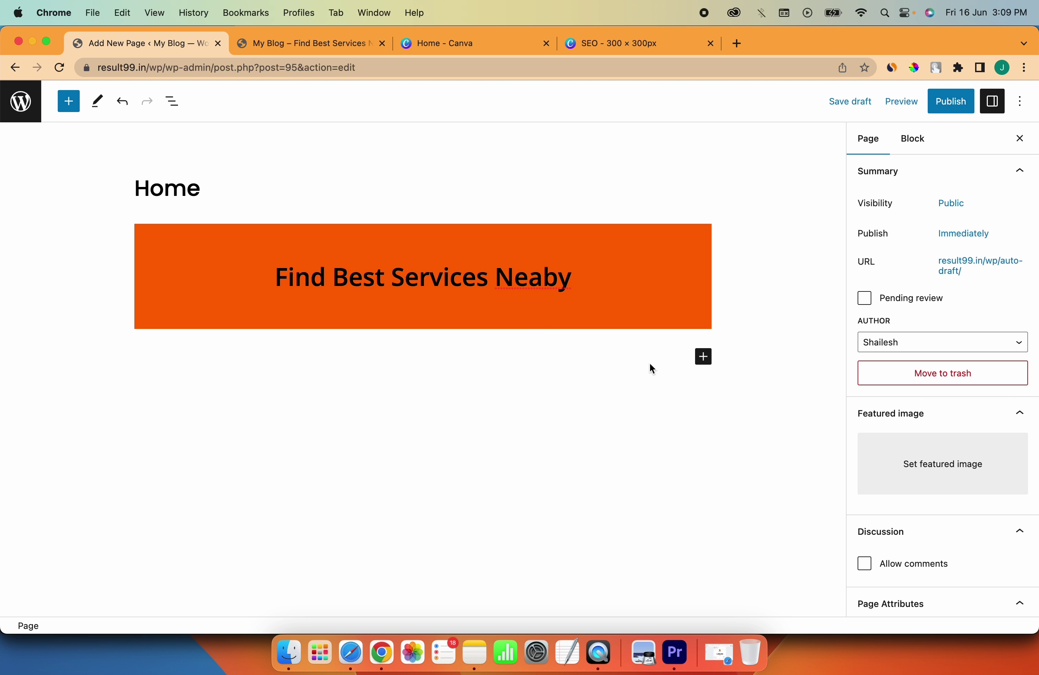
Step: Insert the HivePress Vendor Search Form block, with Keywords, All Categories and Search, below the orange banner
left_click(703, 357)
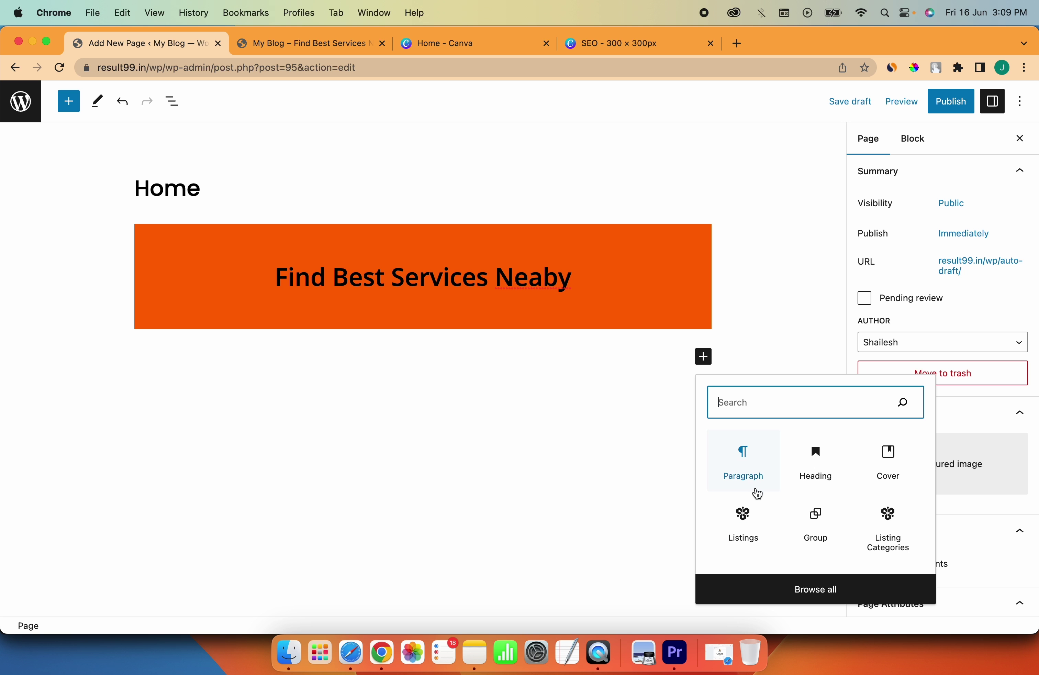
left_click(782, 583)
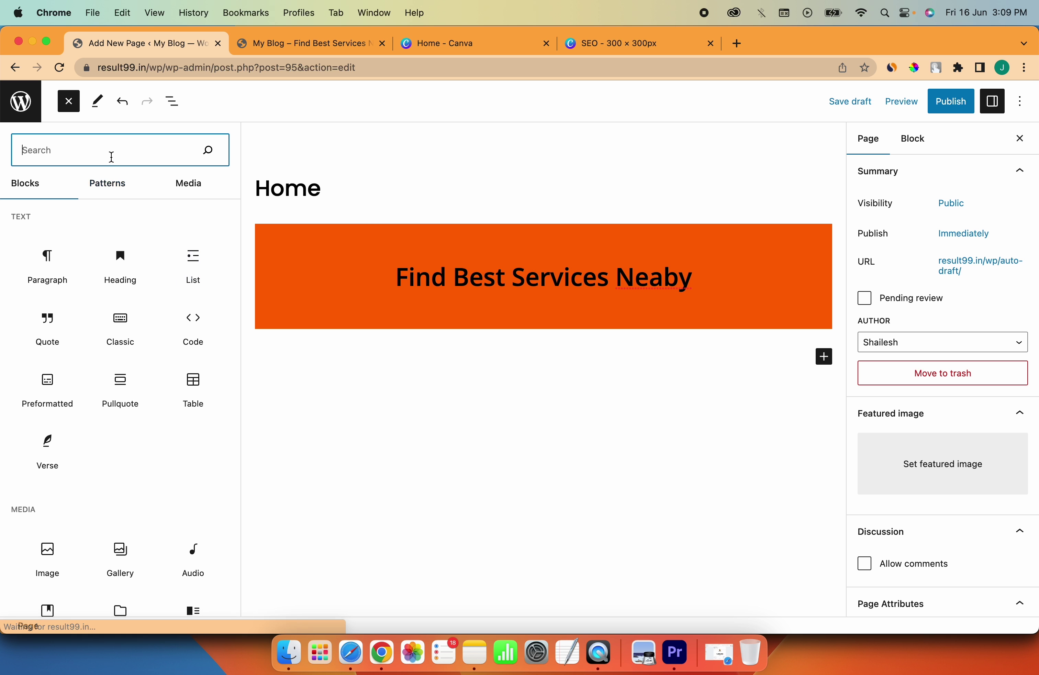
type("hive")
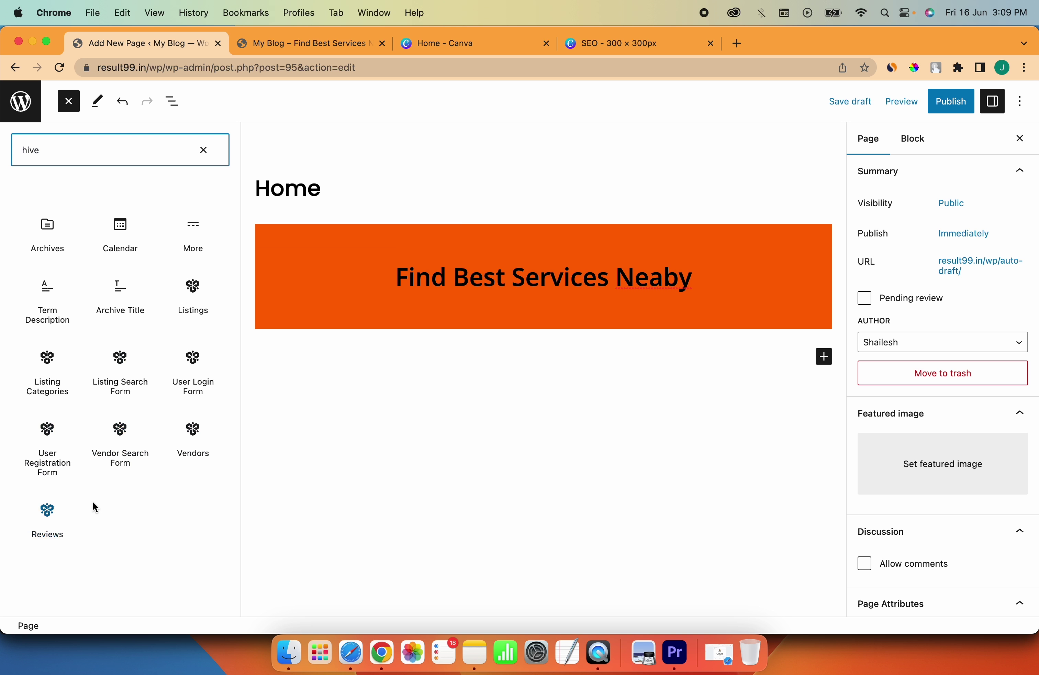
left_click(121, 460)
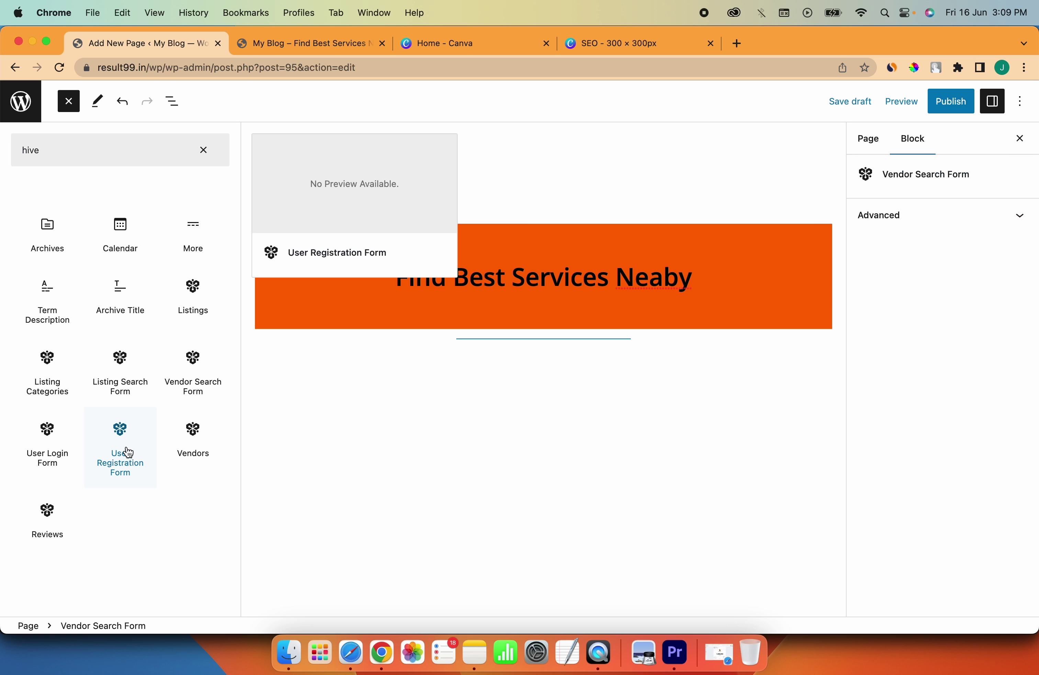
left_click(390, 389)
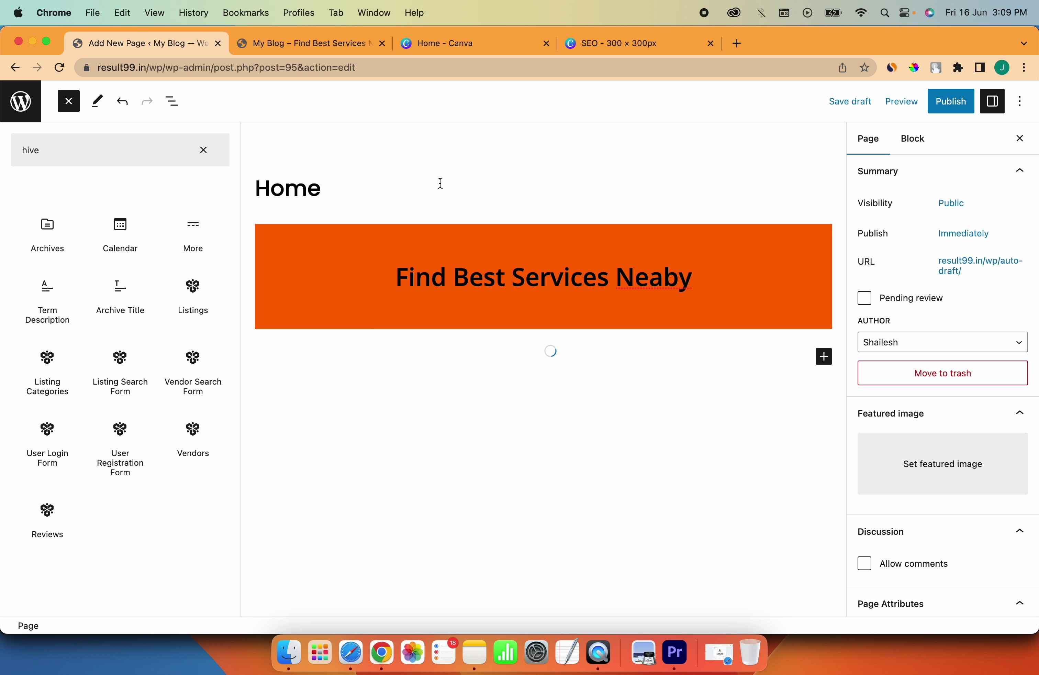
key("Escape")
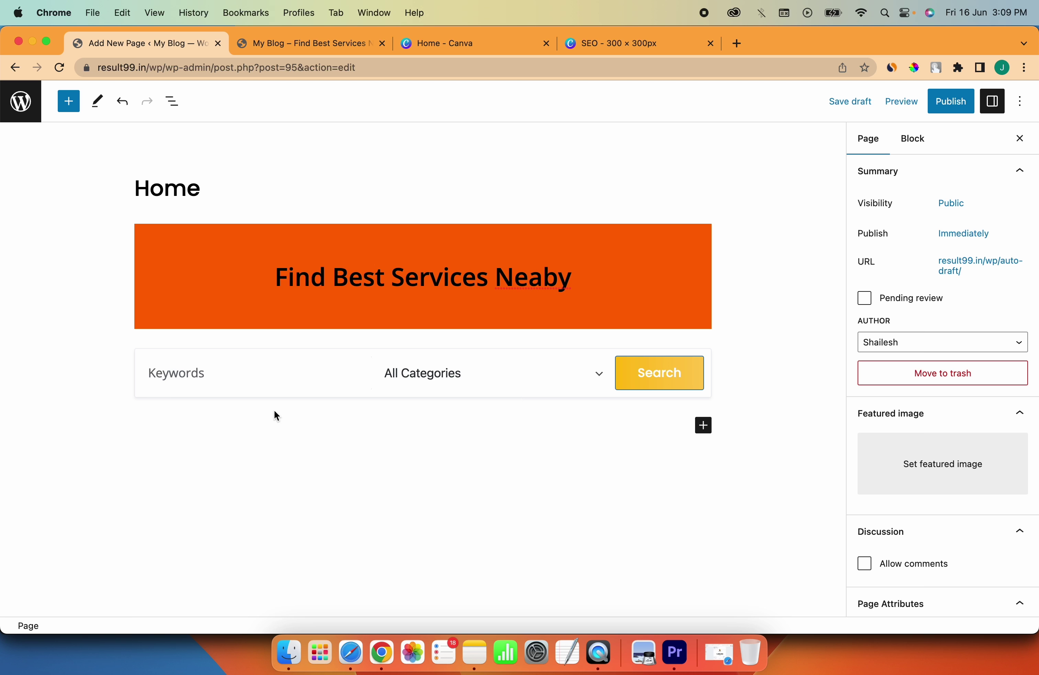
left_click(248, 386)
left_click(424, 385)
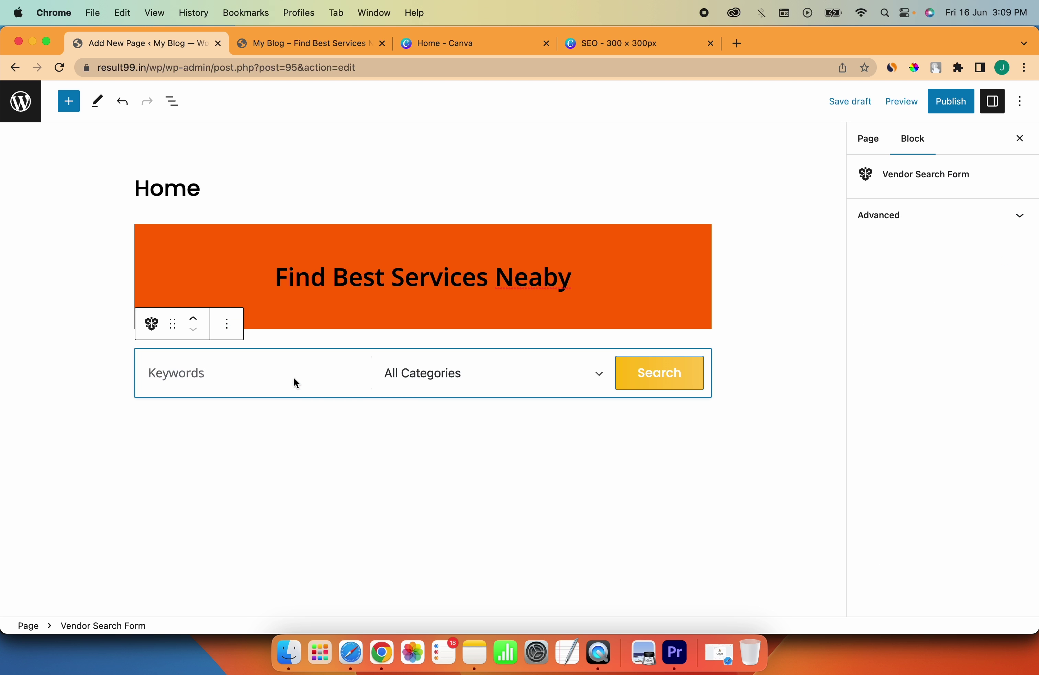
left_click(709, 435)
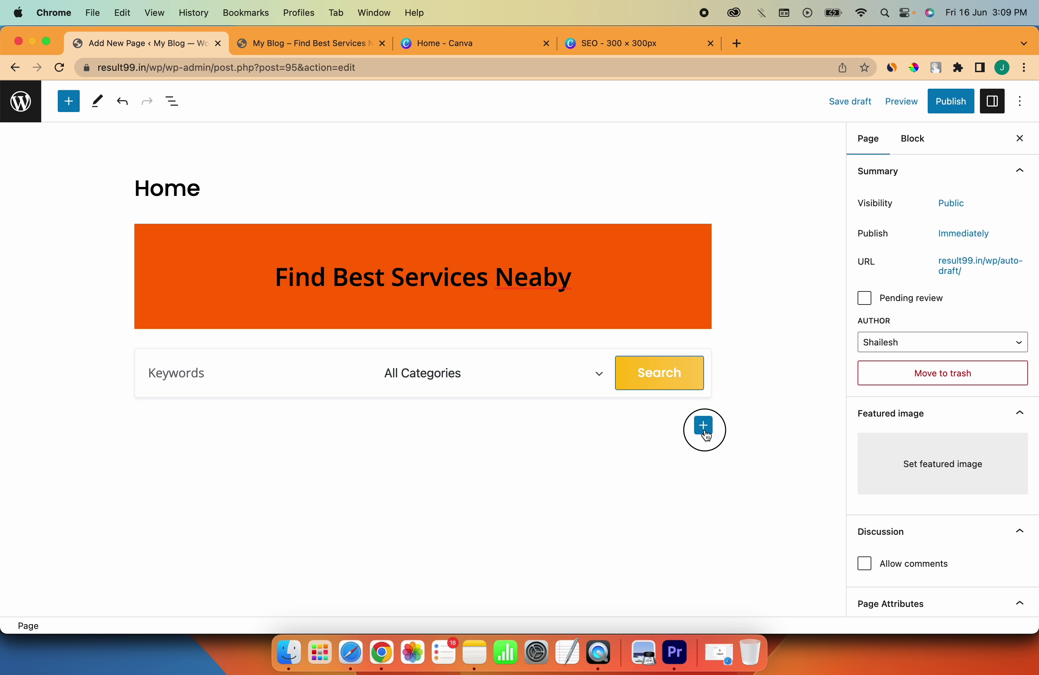
Step: Add a centre-aligned 'Top Listing' heading below the search form
left_click(703, 425)
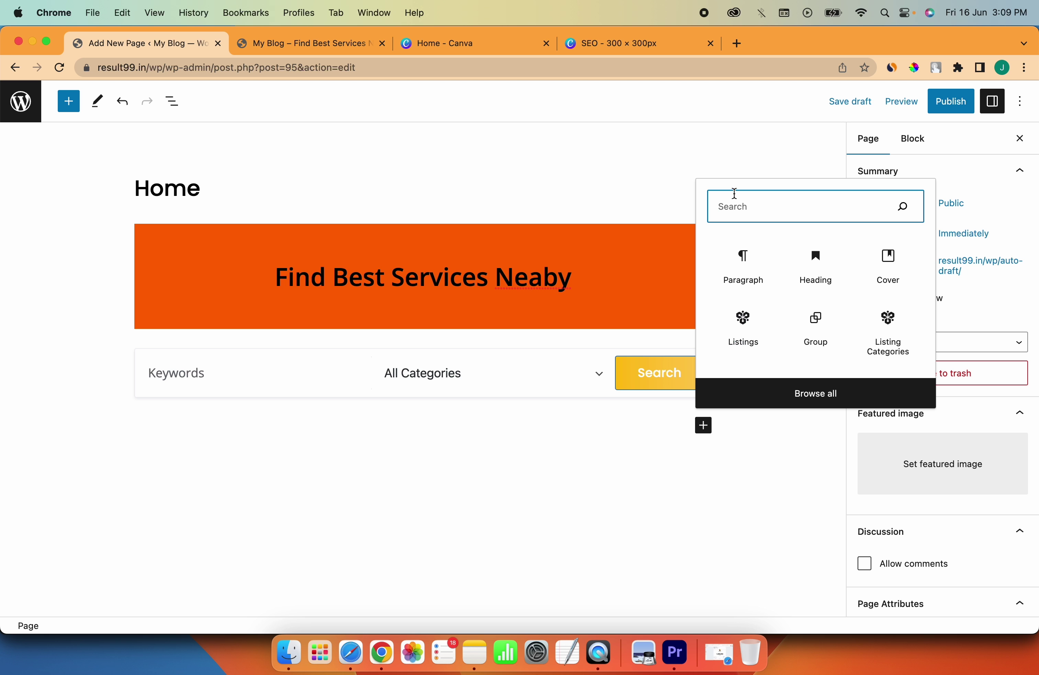
type("head")
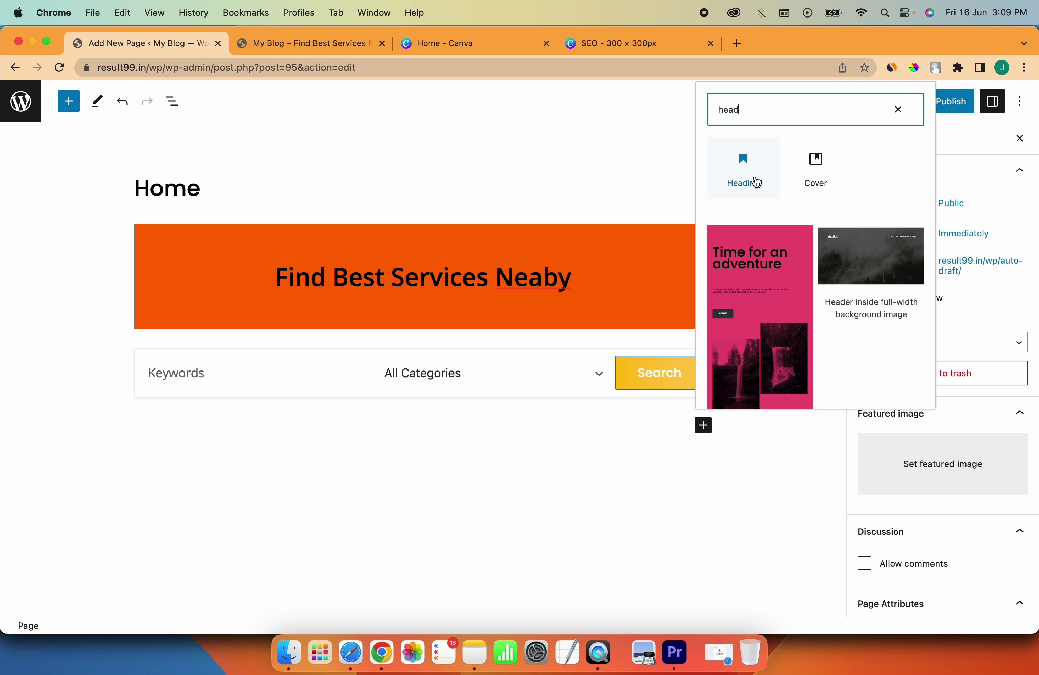
left_click(757, 183)
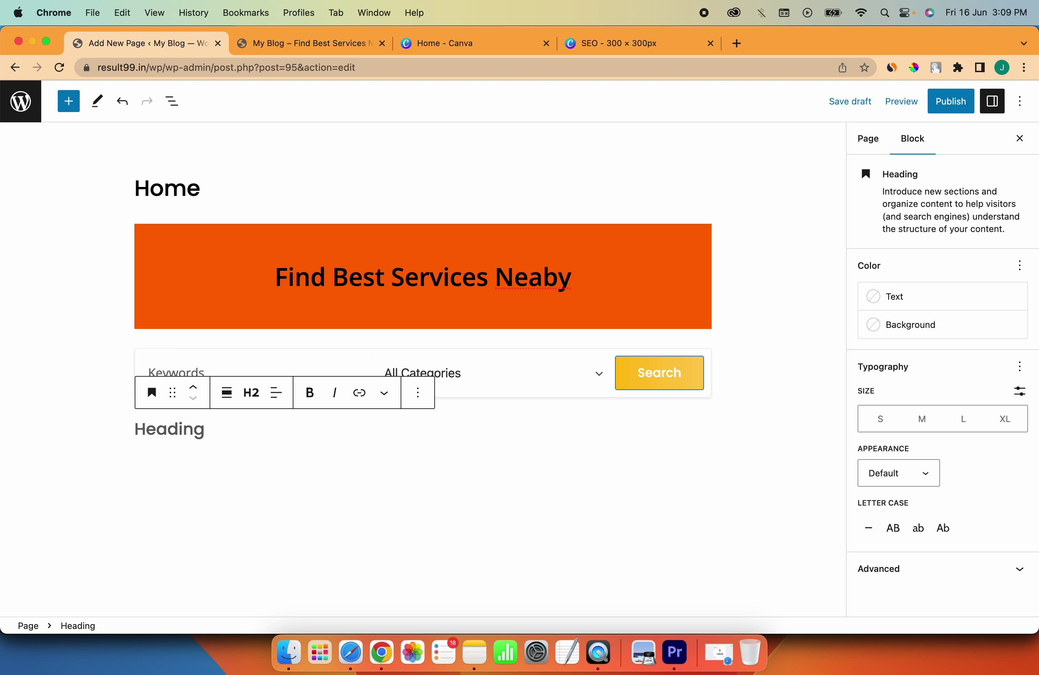
type("Top Listing")
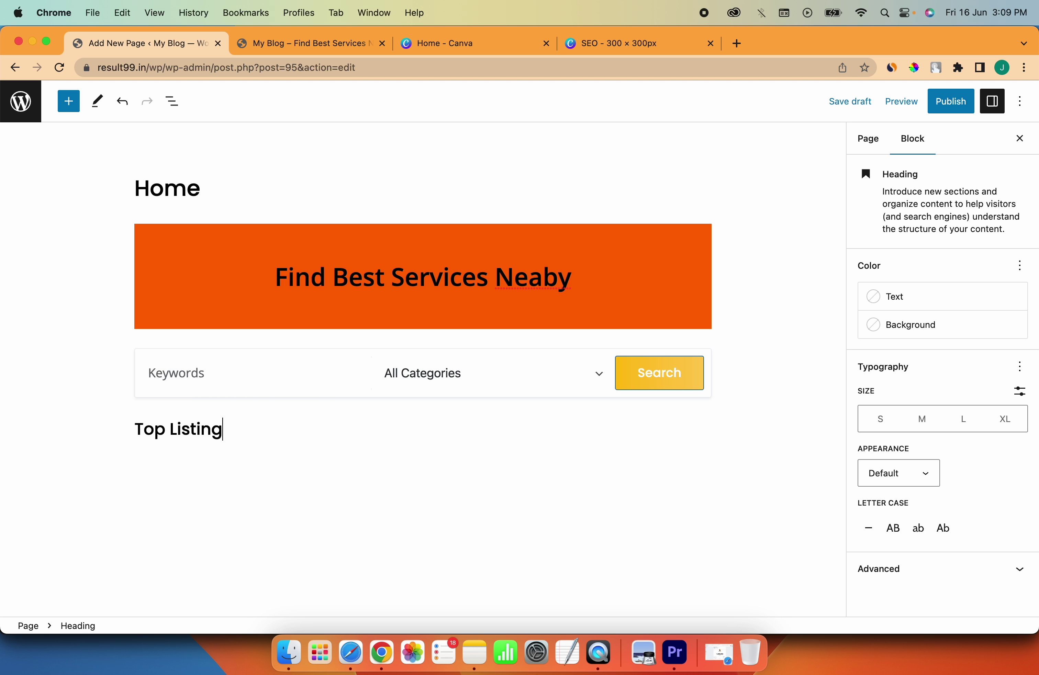
left_click_drag(223, 432, 134, 431)
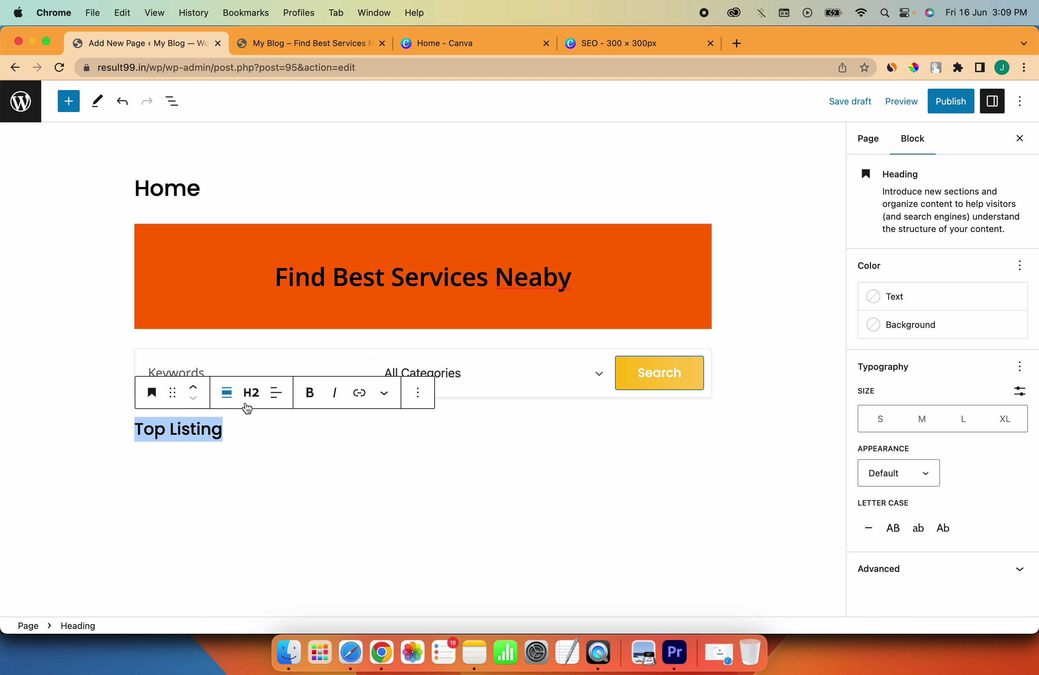
left_click(275, 400)
left_click(302, 460)
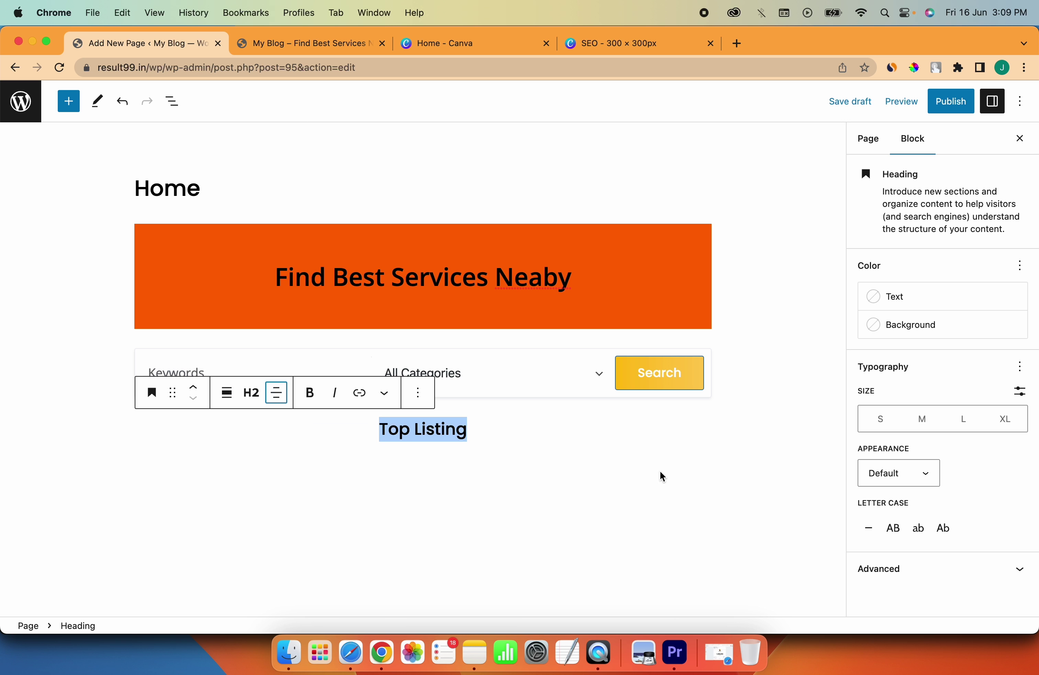
left_click(633, 431)
key("Return")
Step: Place a HivePress Listings block in the empty block under the Top Listing heading
left_click(704, 463)
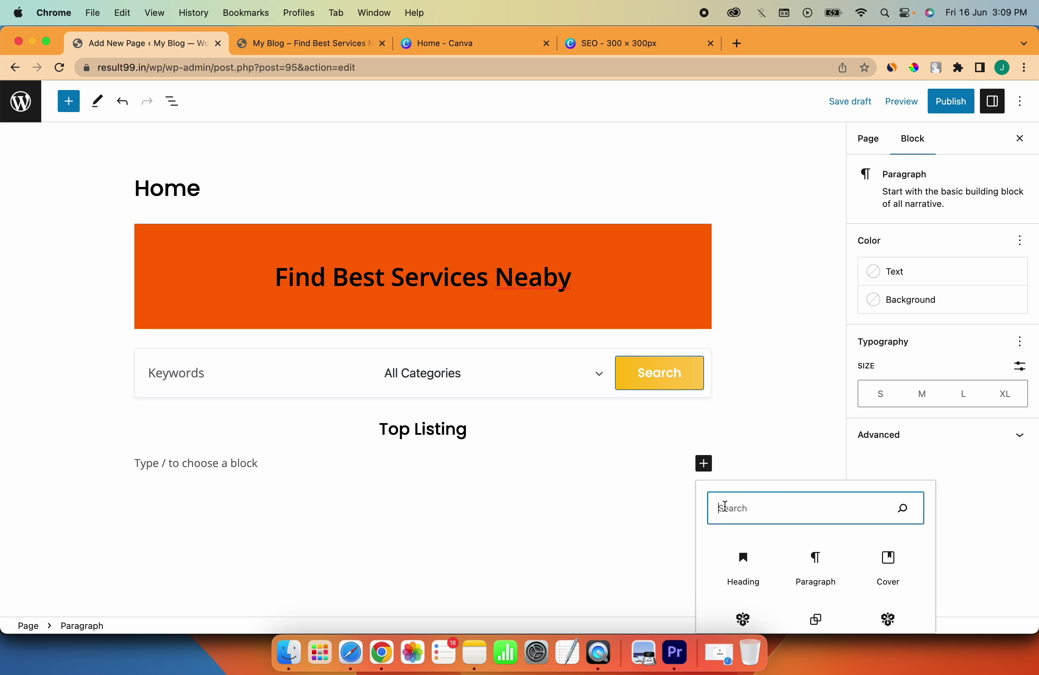
type("Hive")
scroll(810, 530, "down", 3)
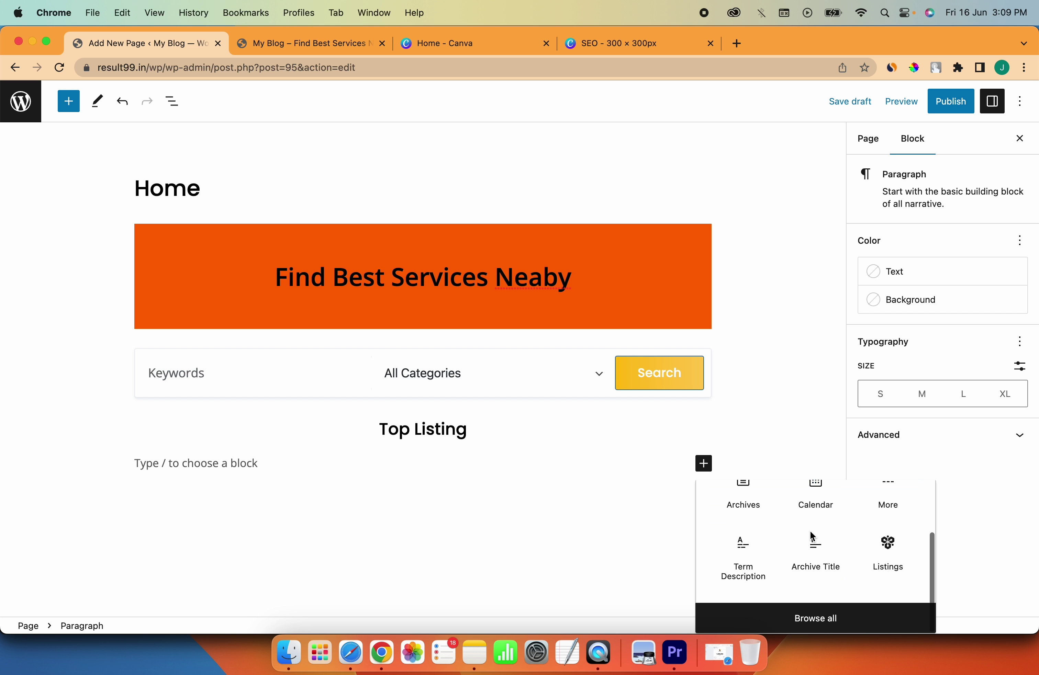
left_click(815, 619)
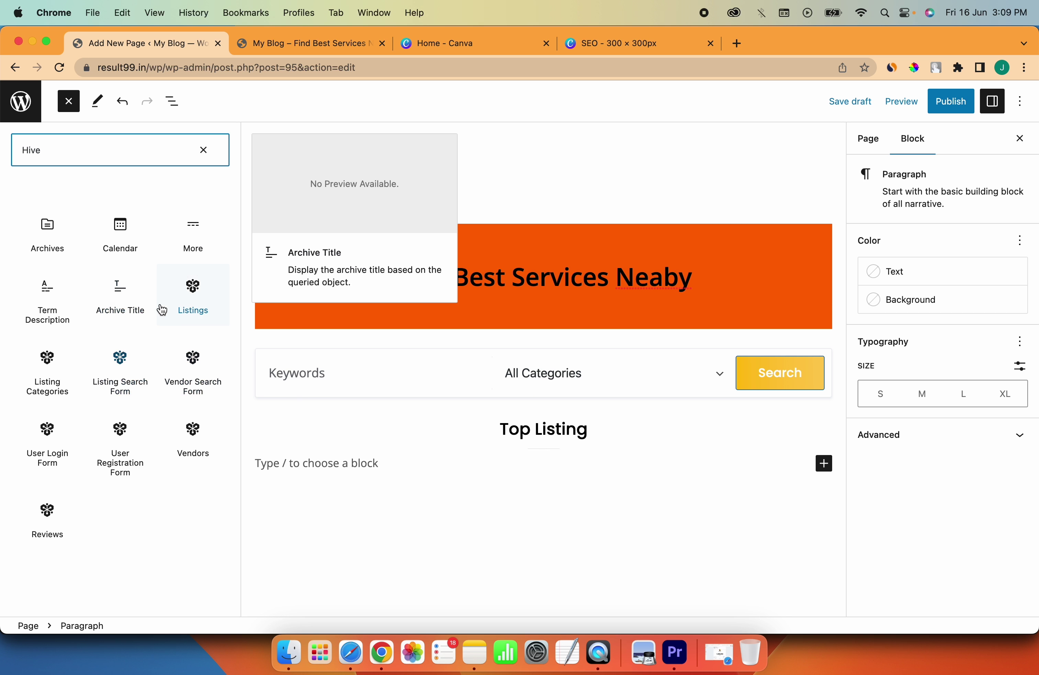
left_click_drag(193, 290, 335, 473)
Step: Set the Listings block to 3 columns and 3 listings, all categories, ordered by Title
left_click(212, 323)
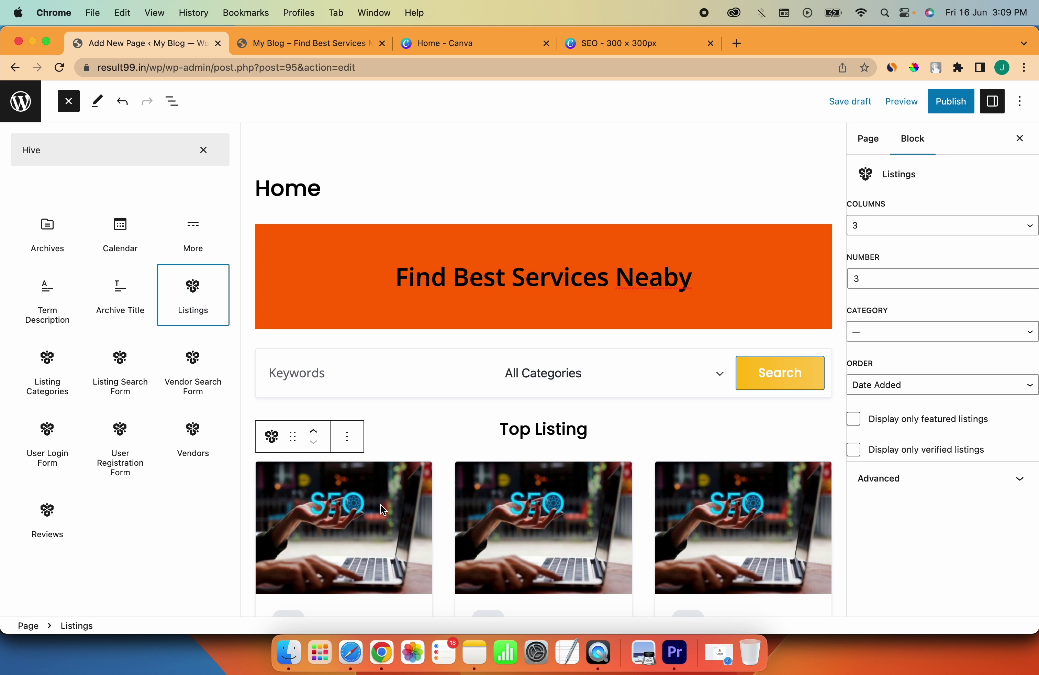
scroll(381, 505, "down", 6)
left_click(538, 527)
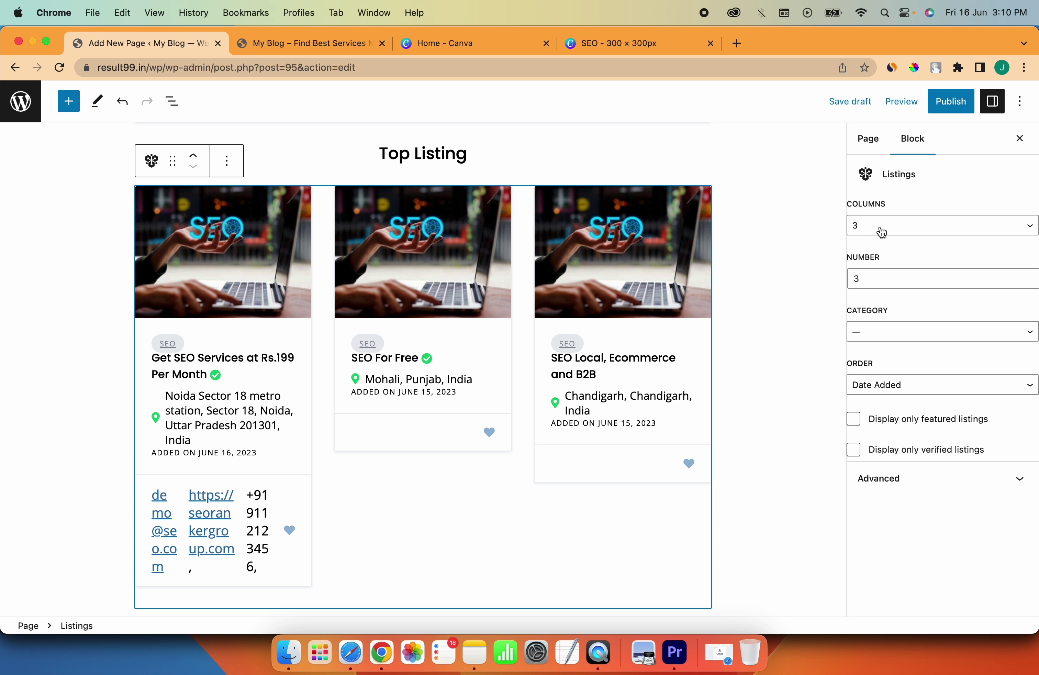
left_click(881, 335)
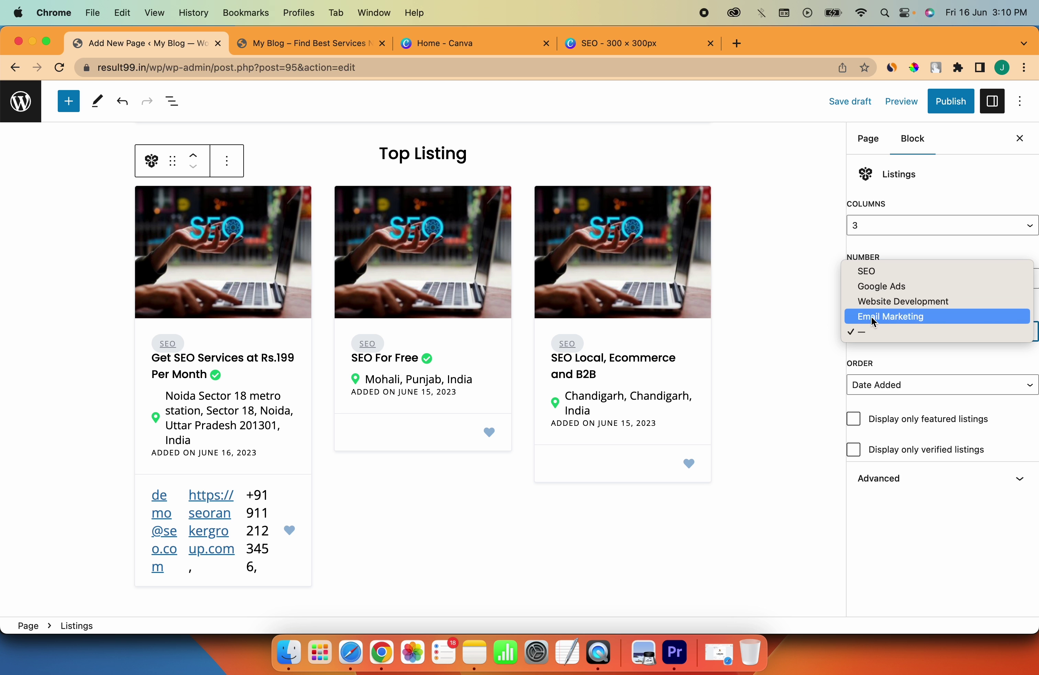
left_click(877, 384)
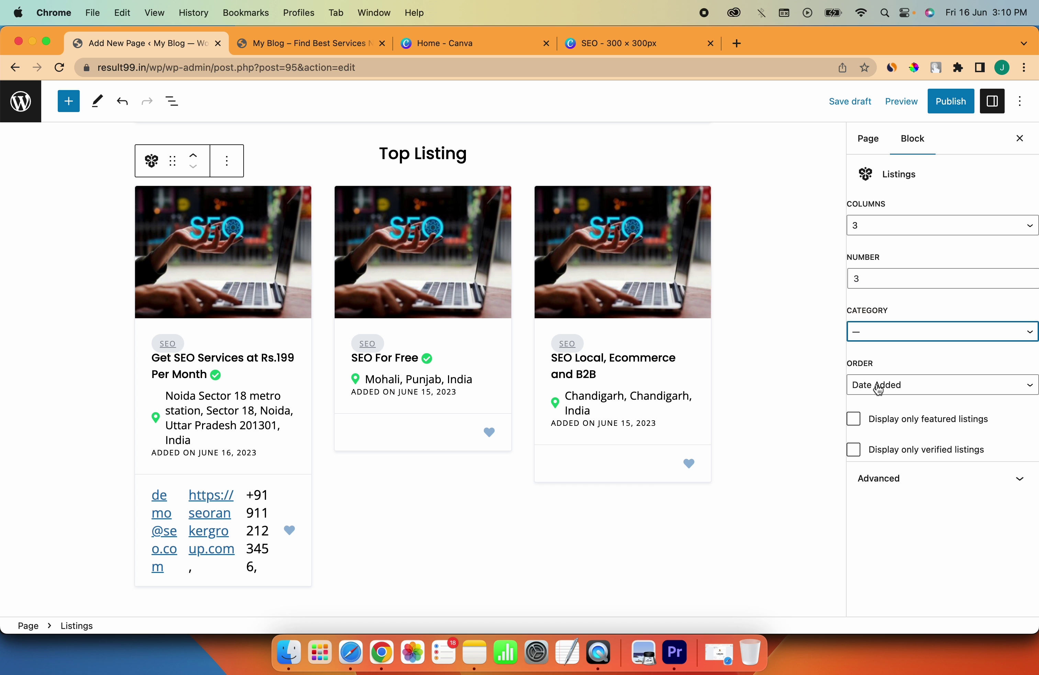
left_click(876, 384)
left_click(876, 404)
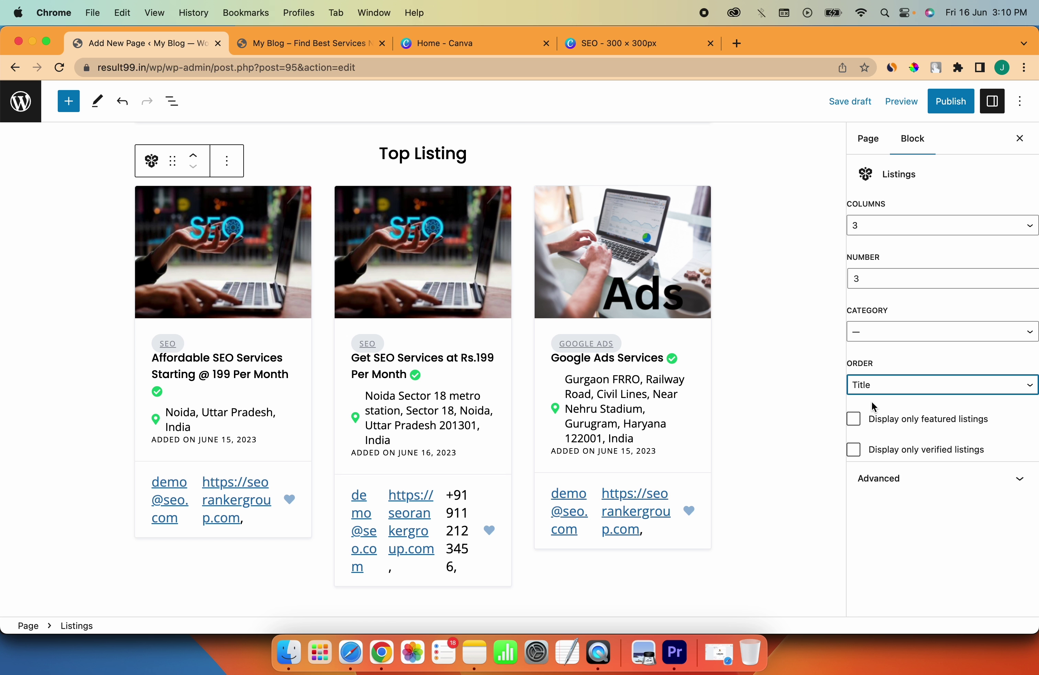
scroll(592, 451, "up", 1)
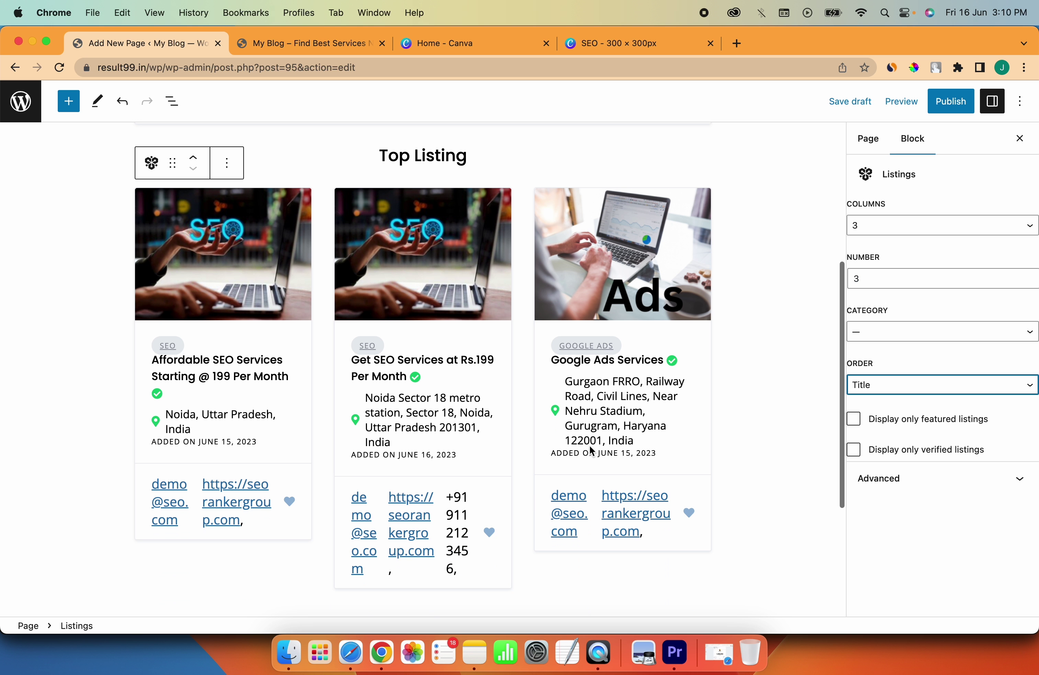
scroll(590, 445, "up", 2)
scroll(590, 445, "down", 2)
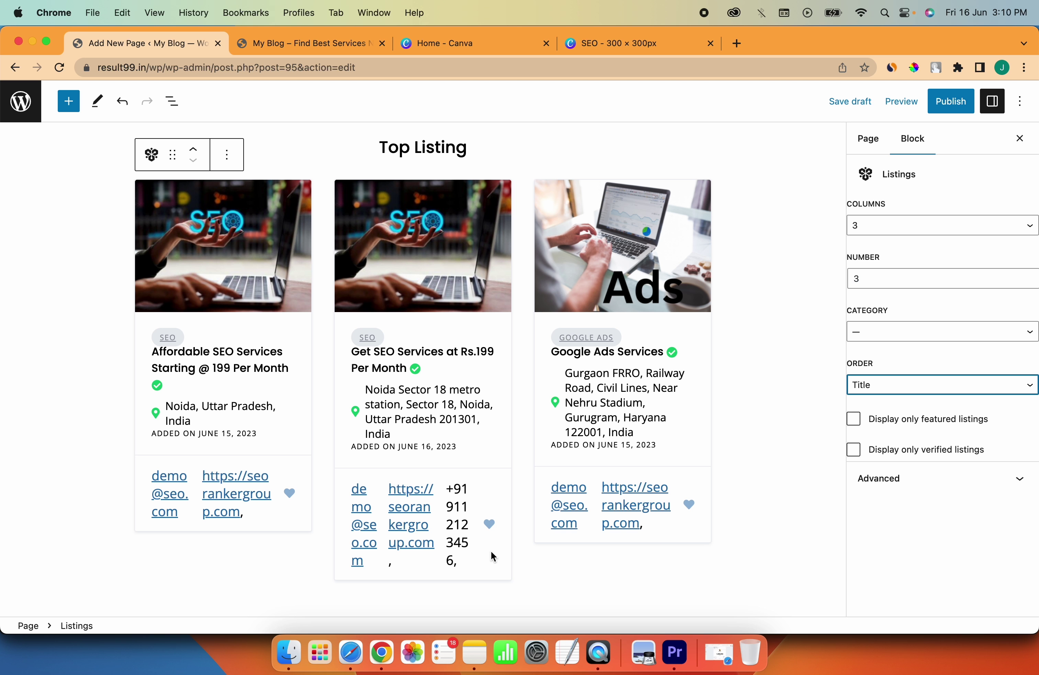
scroll(490, 551, "up", 2)
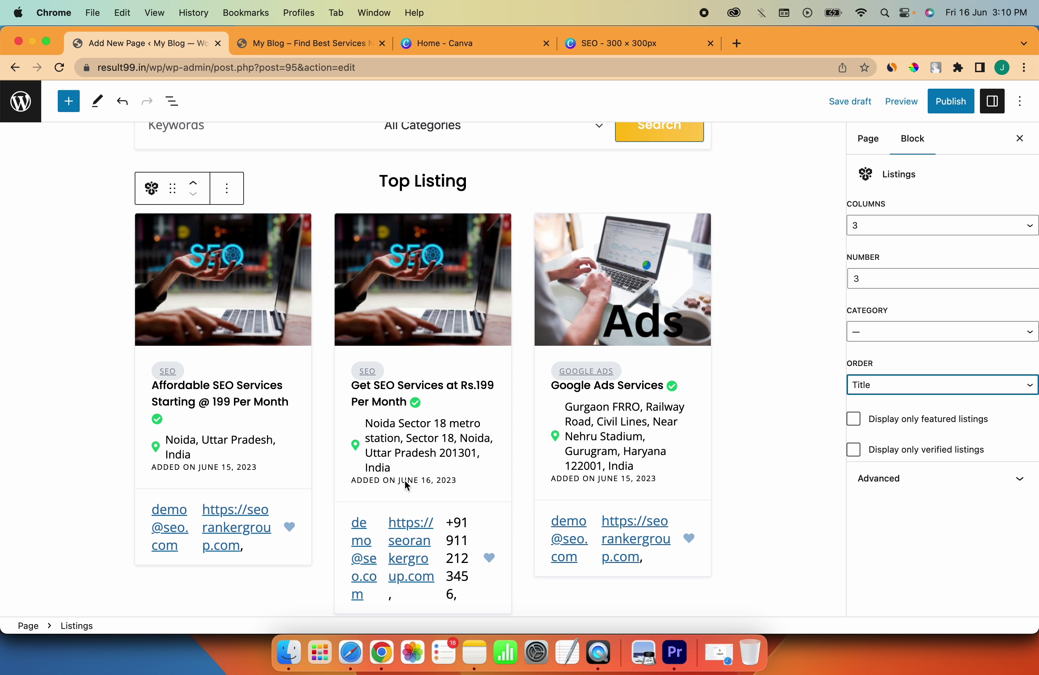
scroll(623, 474, "up", 2)
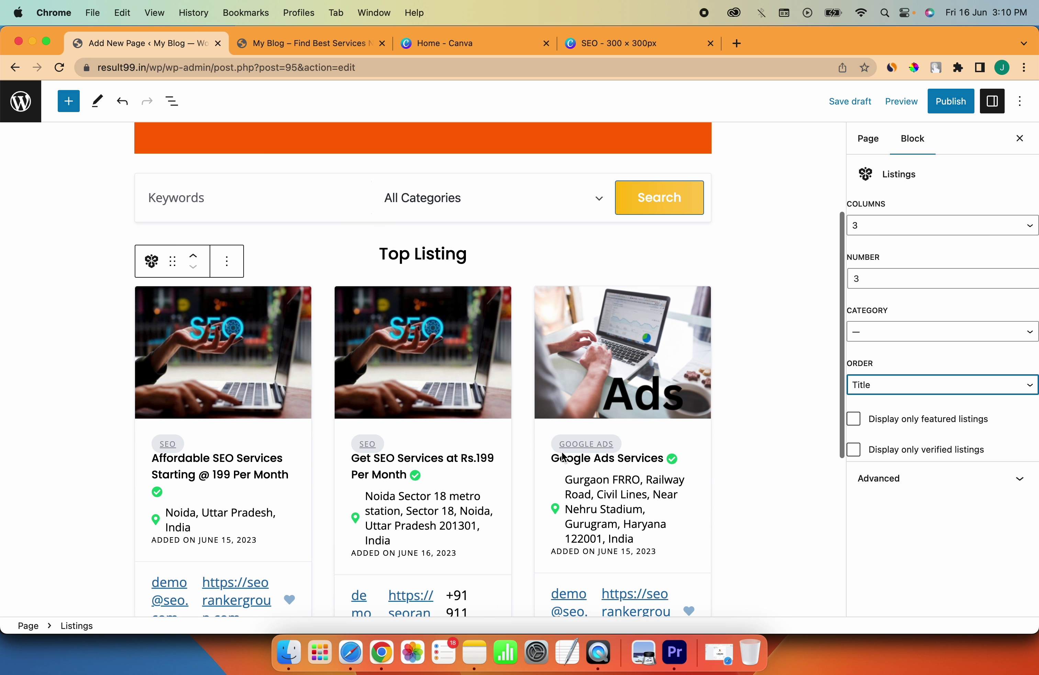
scroll(566, 461, "down", 3)
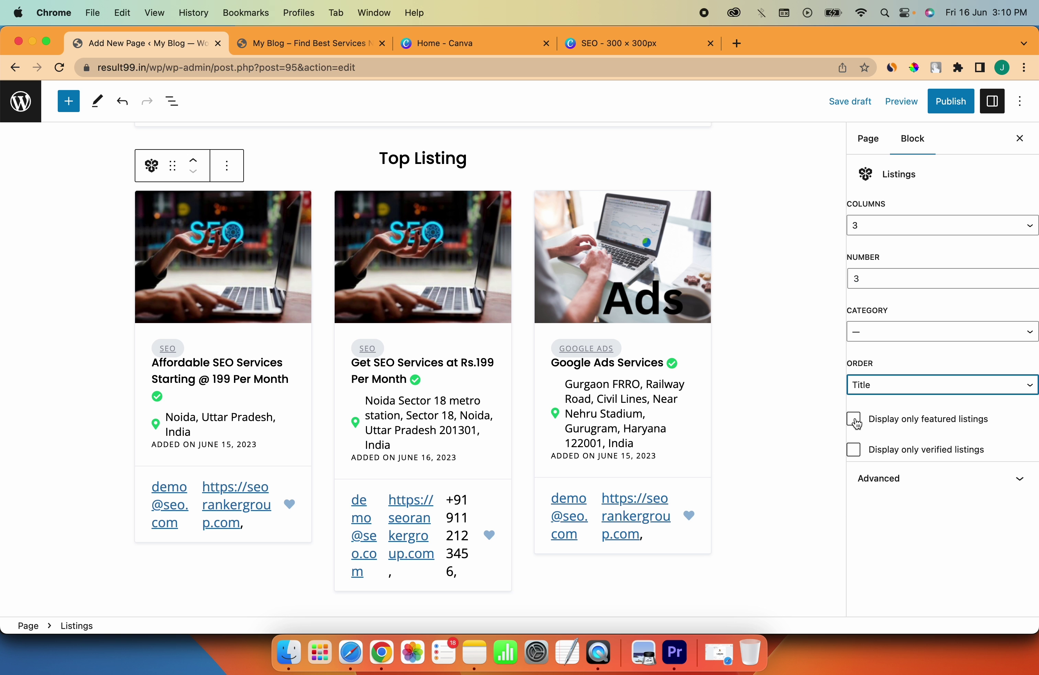
scroll(753, 394, "up", 5)
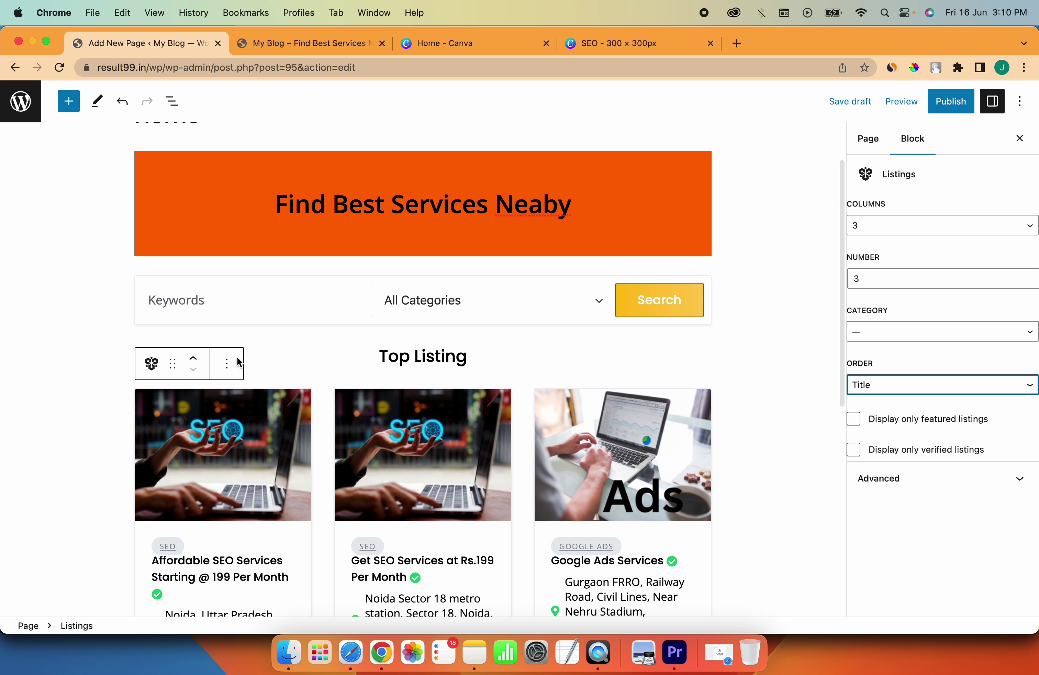
scroll(155, 399, "down", 2)
scroll(155, 399, "down", 6)
left_click(643, 471)
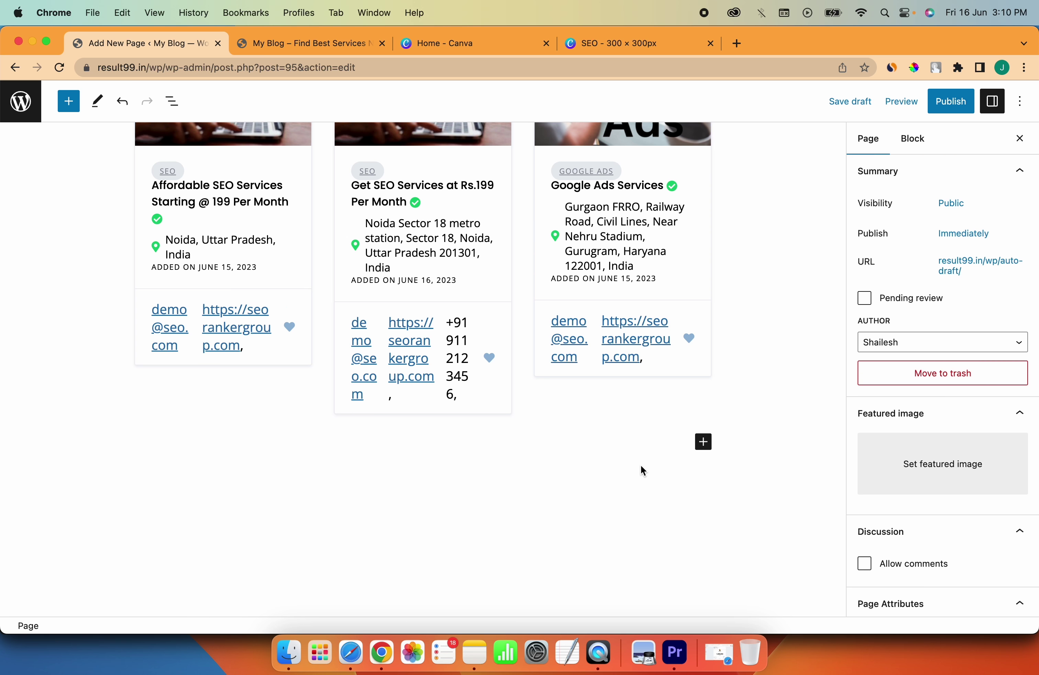
Step: Add a centre-aligned 'Top Categories' heading below the listing grid, with an empty block beneath
left_click(704, 442)
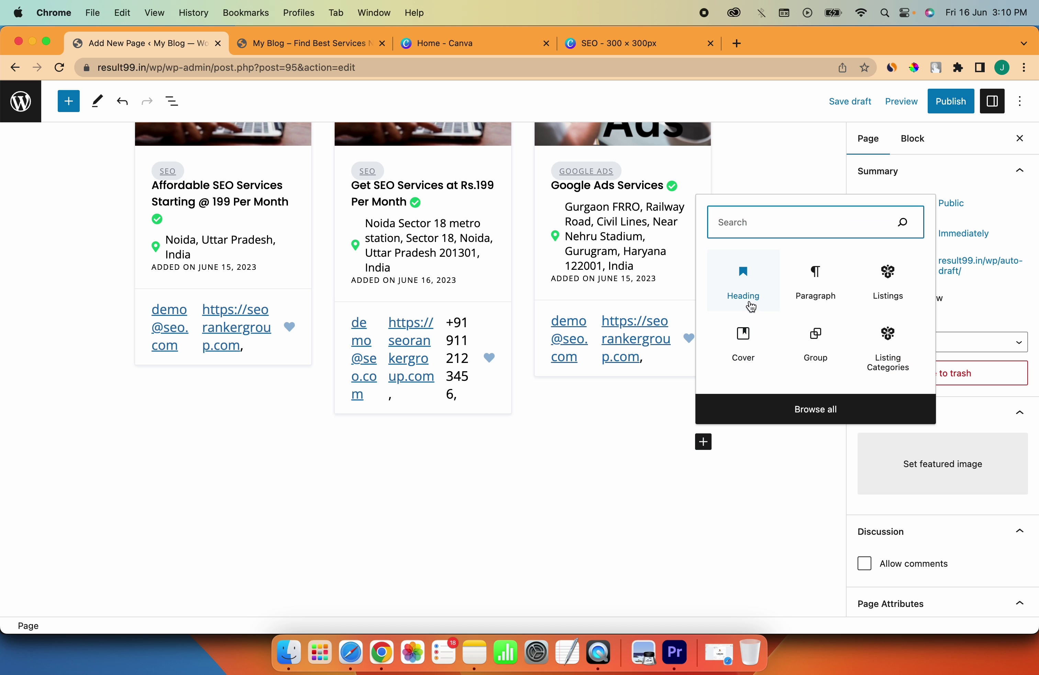
left_click(759, 276)
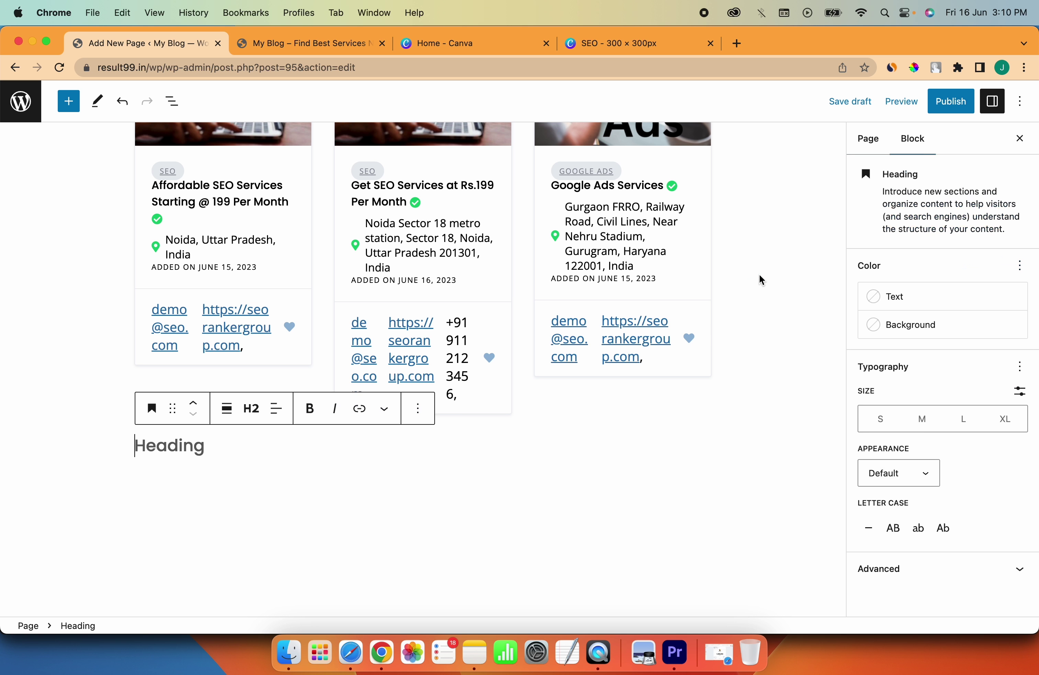
type("Top")
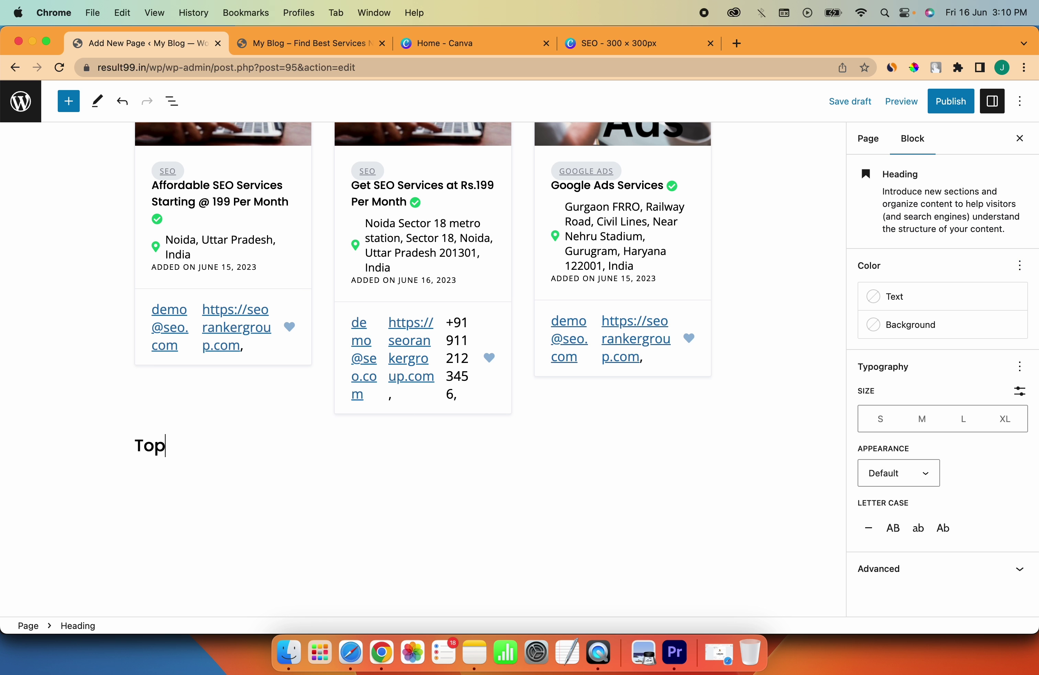
type(" Categories")
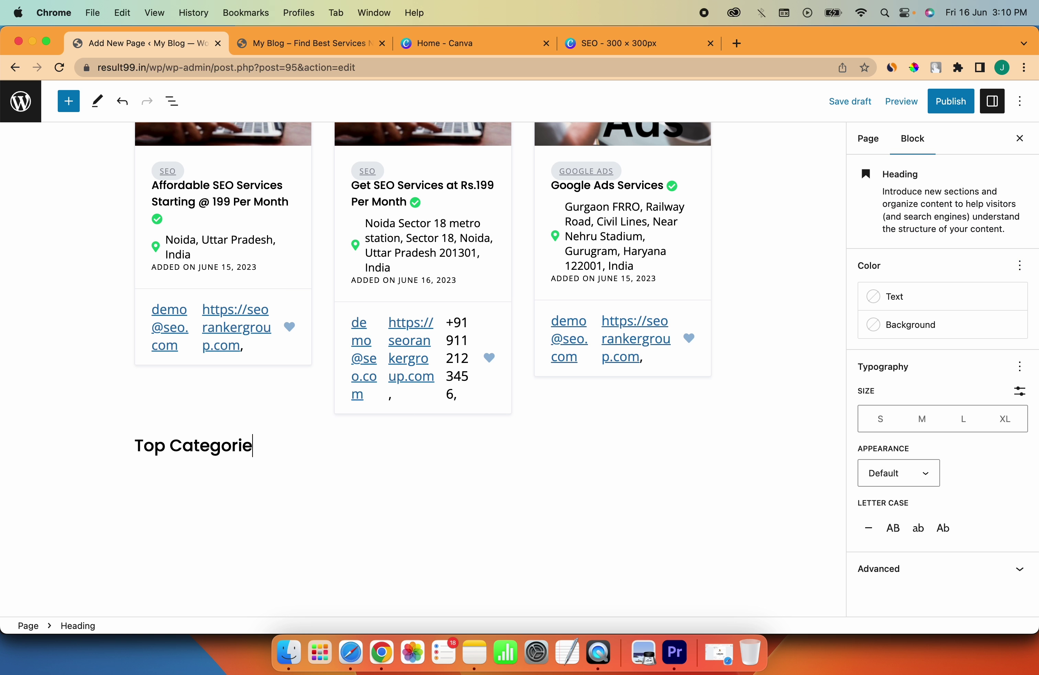
triple_click(225, 455)
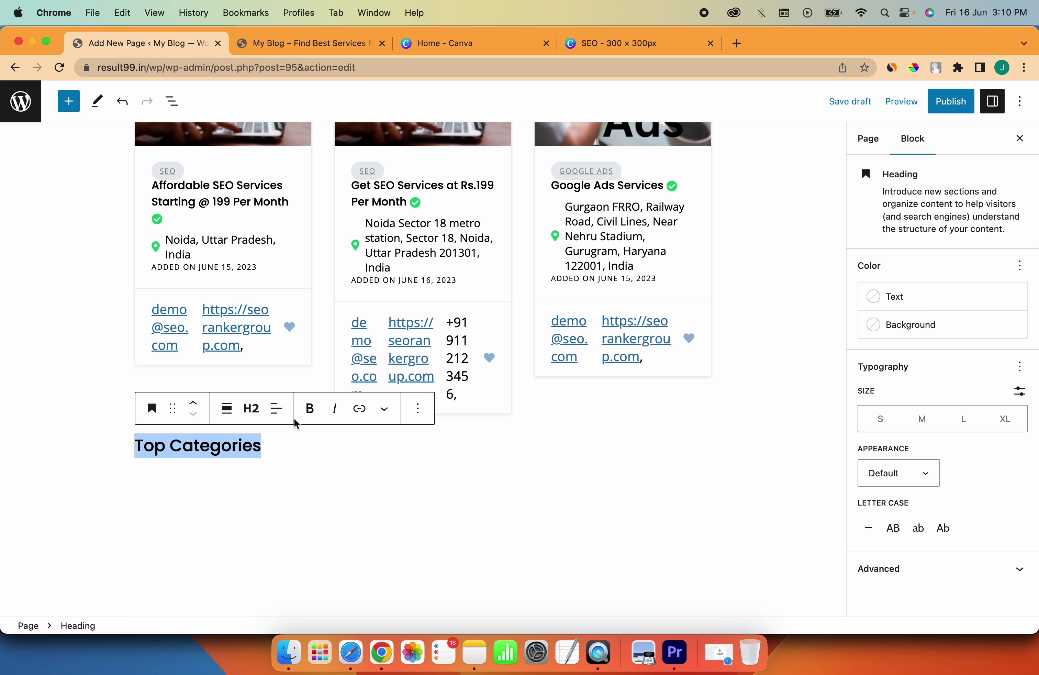
left_click(276, 408)
left_click(326, 470)
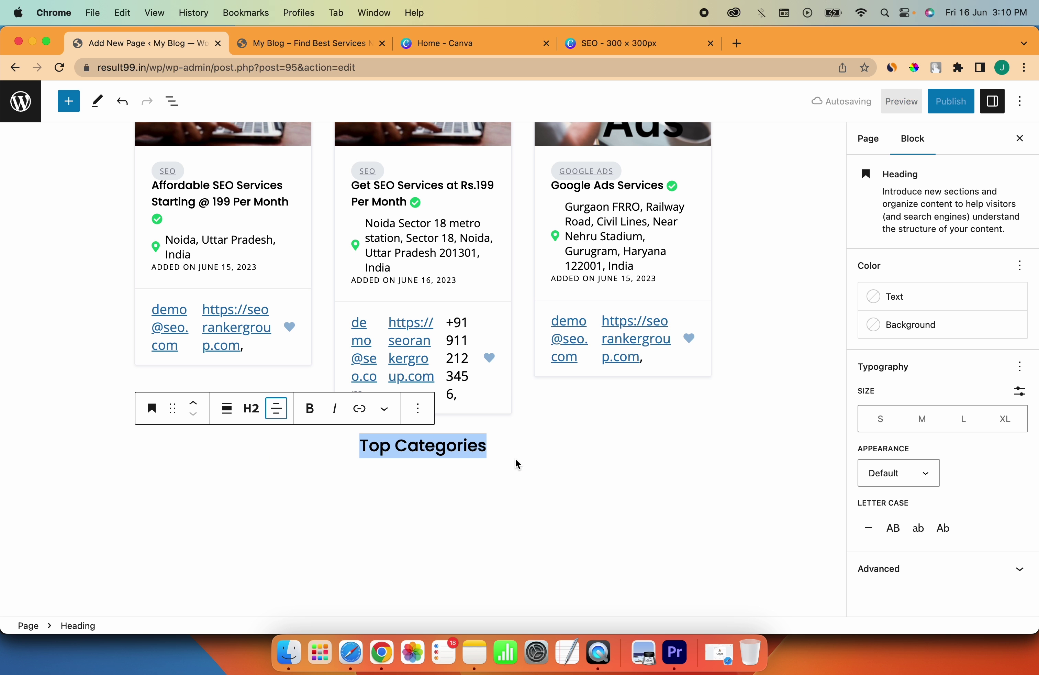
left_click(513, 445)
key("Return")
left_click(703, 443)
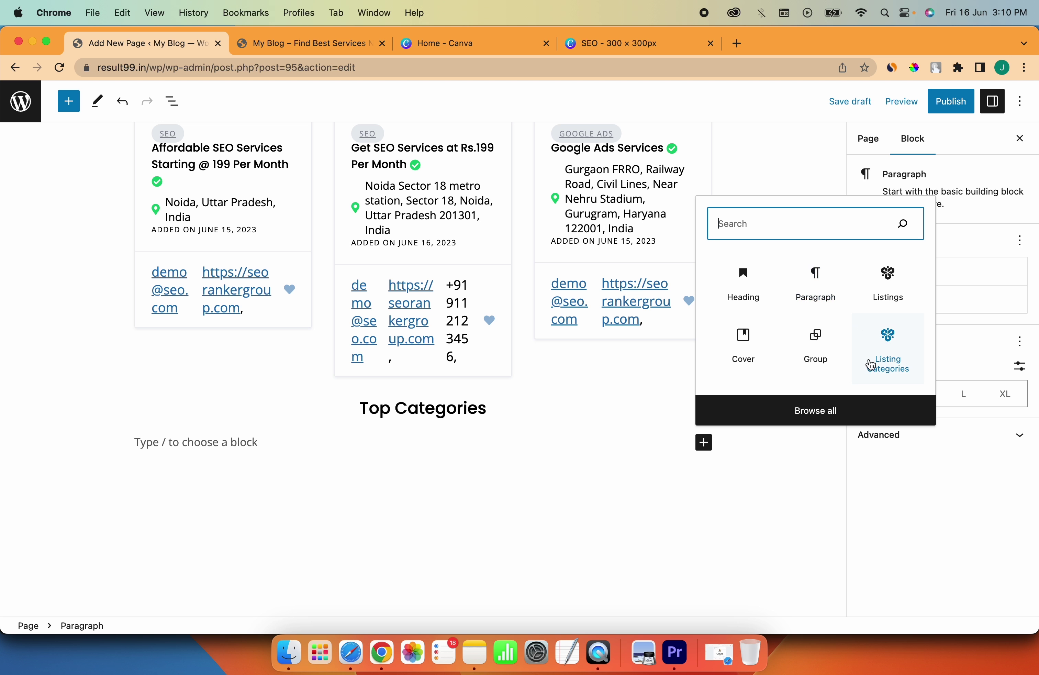
Step: Insert a Listing Categories block set to 3 columns showing 3 categories
left_click(881, 362)
scroll(369, 542, "down", 5)
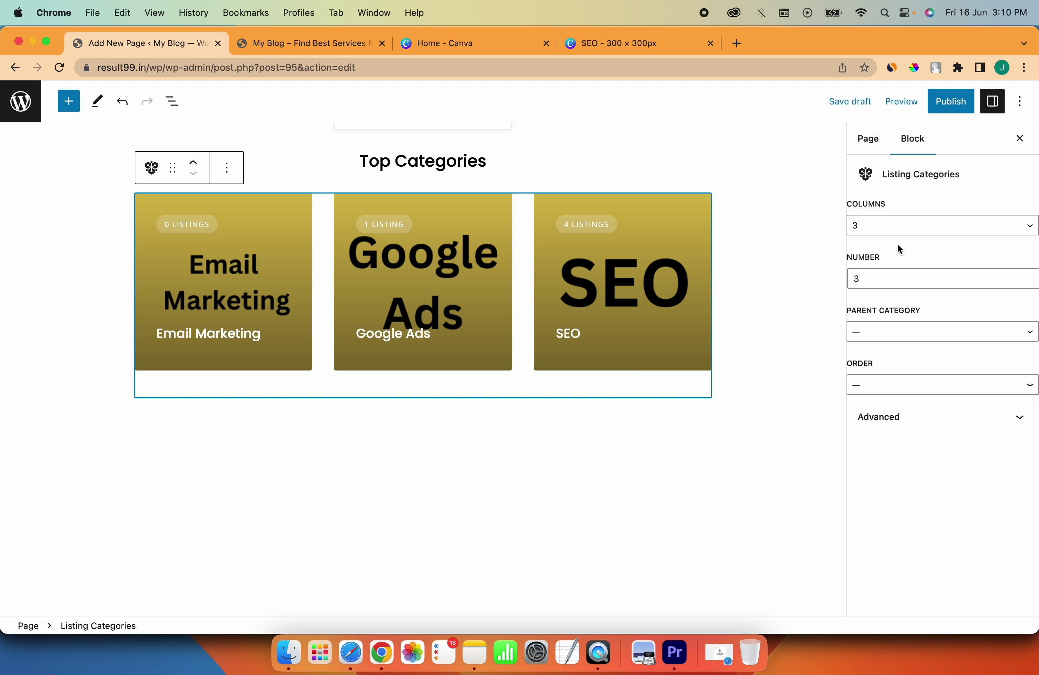
left_click(893, 278)
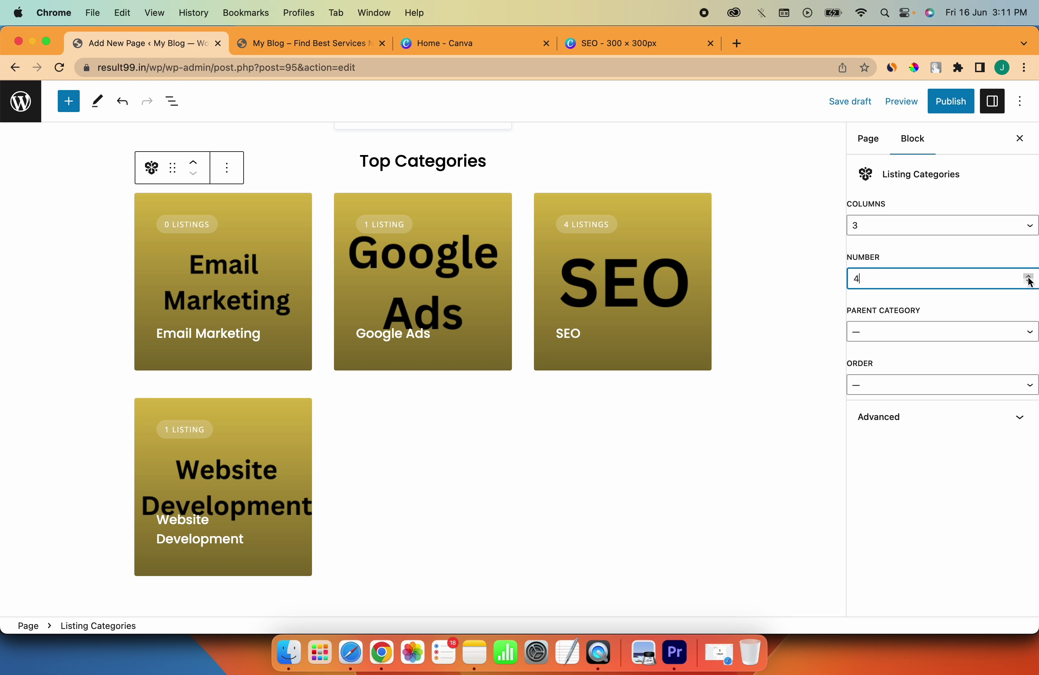
left_click(1028, 226)
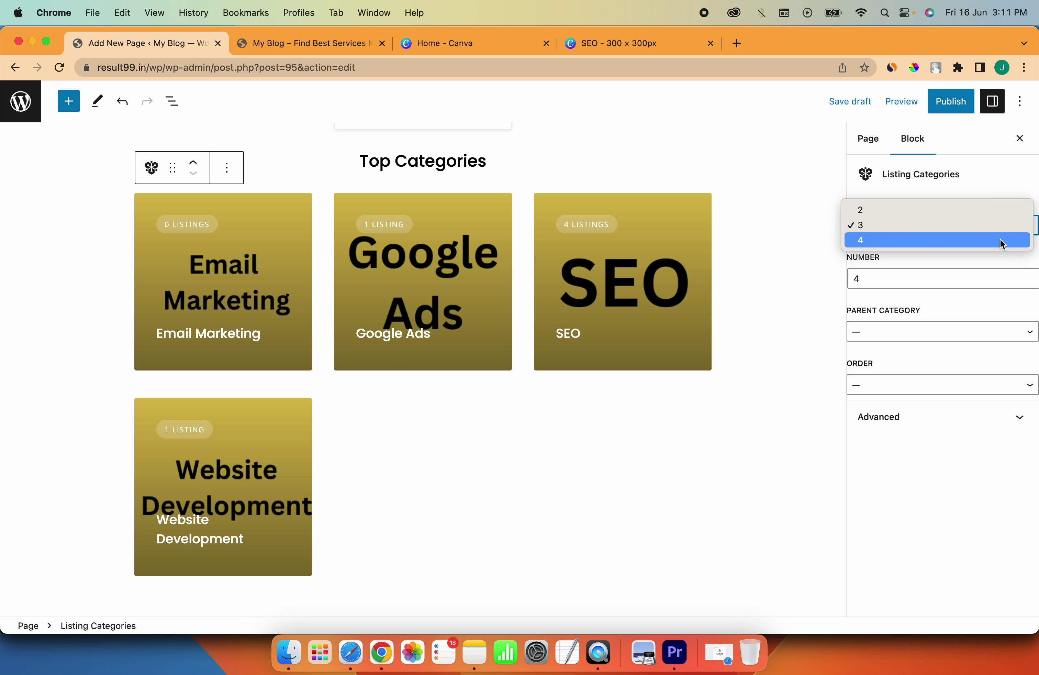
left_click(993, 210)
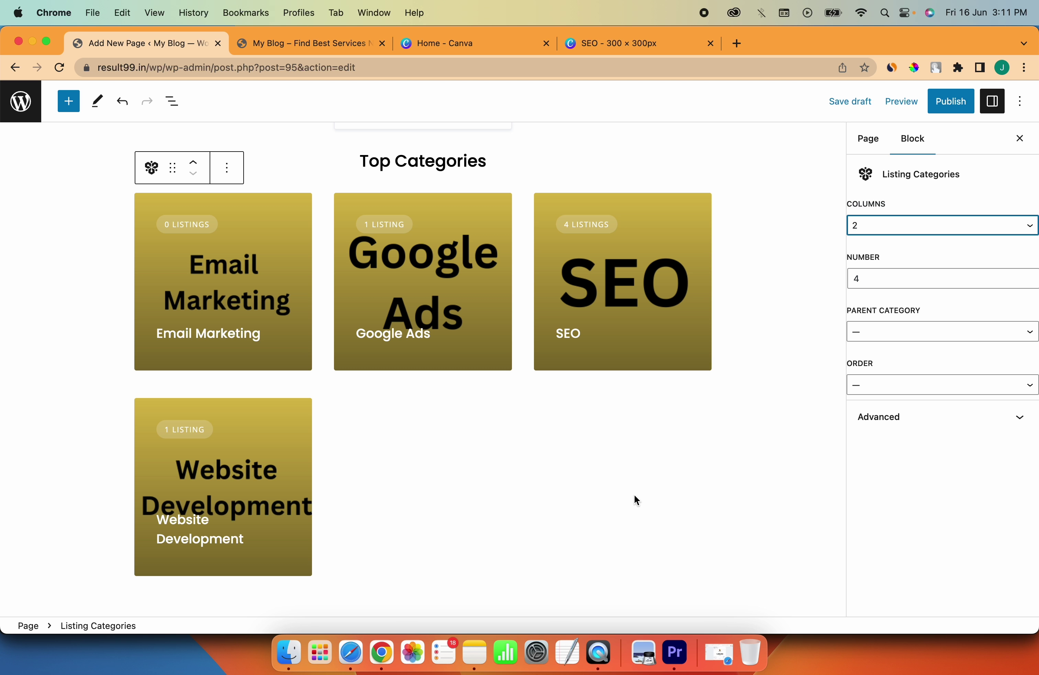
scroll(636, 500, "down", 8)
scroll(634, 495, "up", 4)
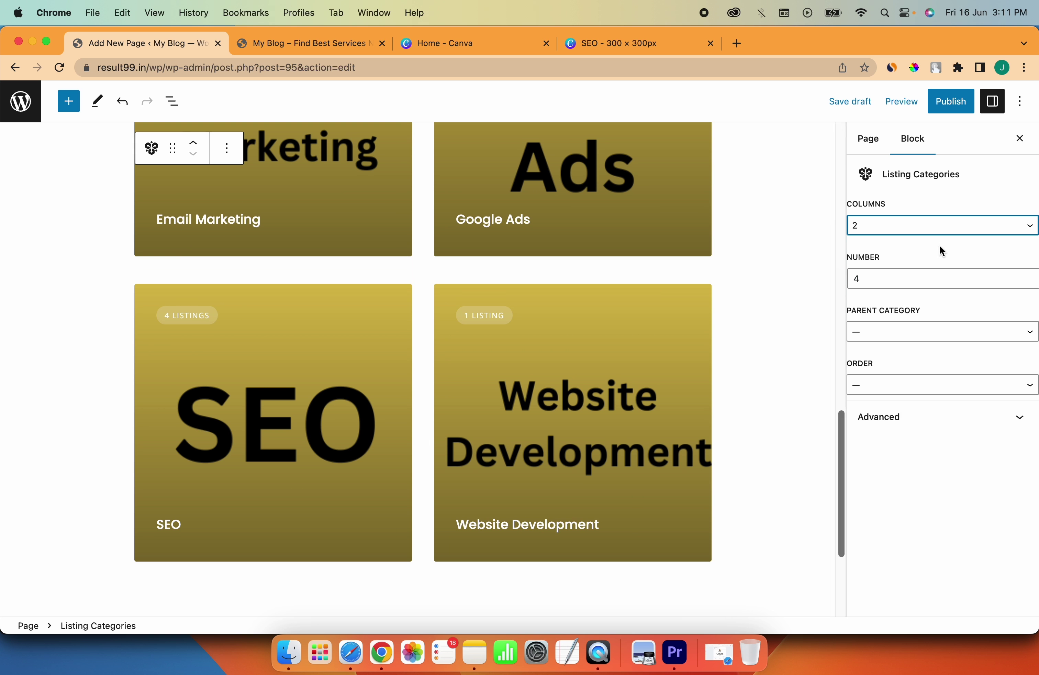
left_click(941, 226)
left_click(940, 239)
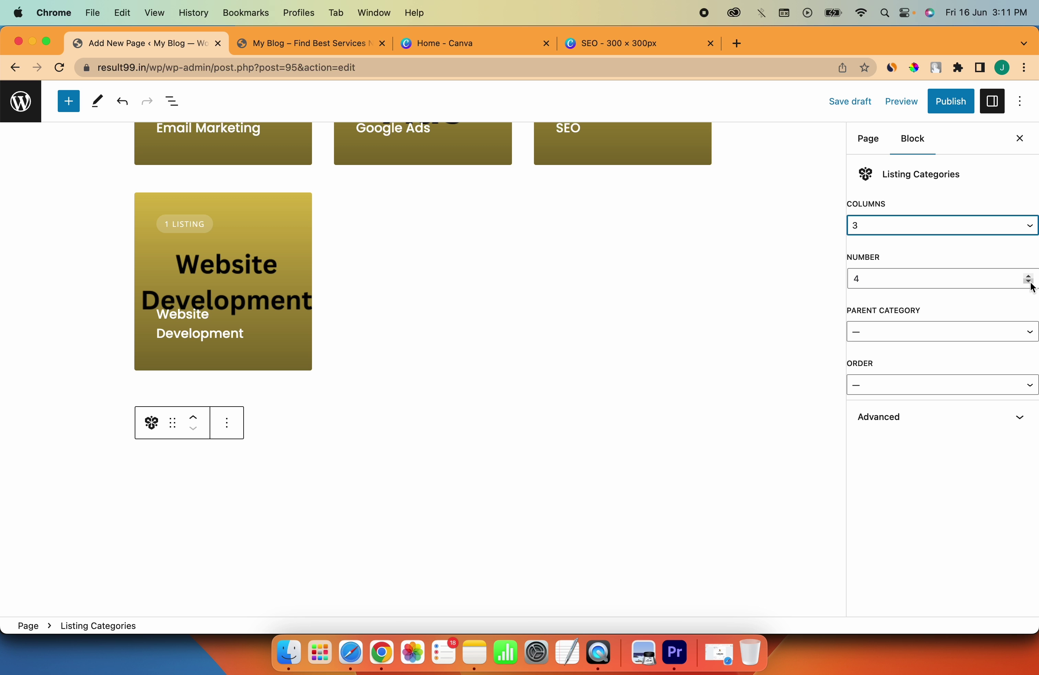
left_click(1030, 283)
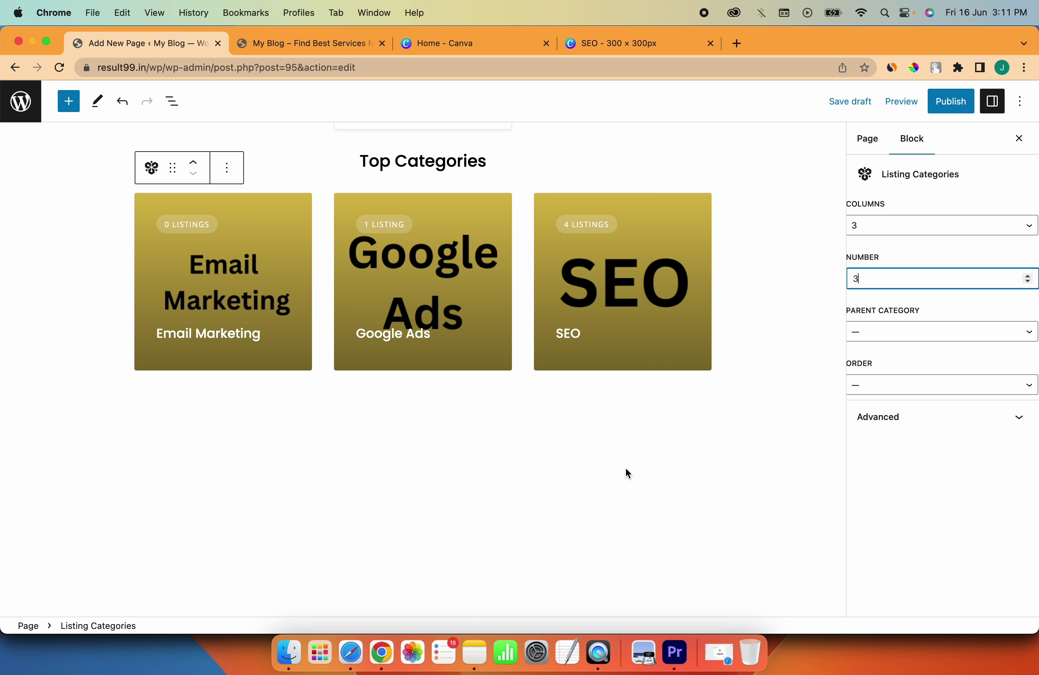
left_click(627, 469)
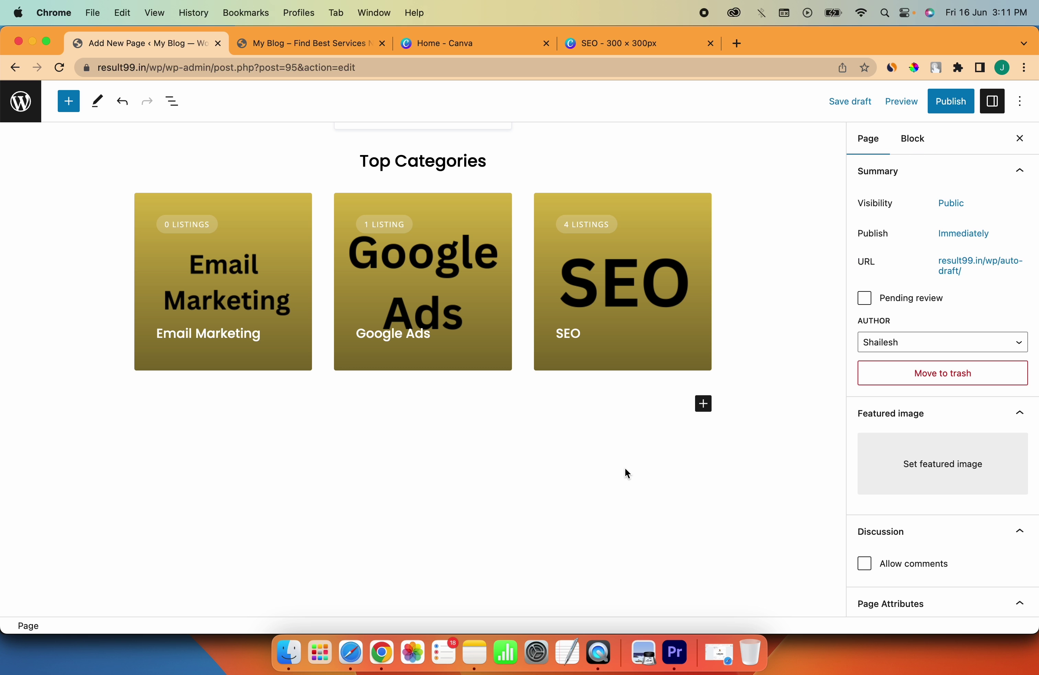
Step: Add an 'SEO' heading below the category tiles
left_click(703, 415)
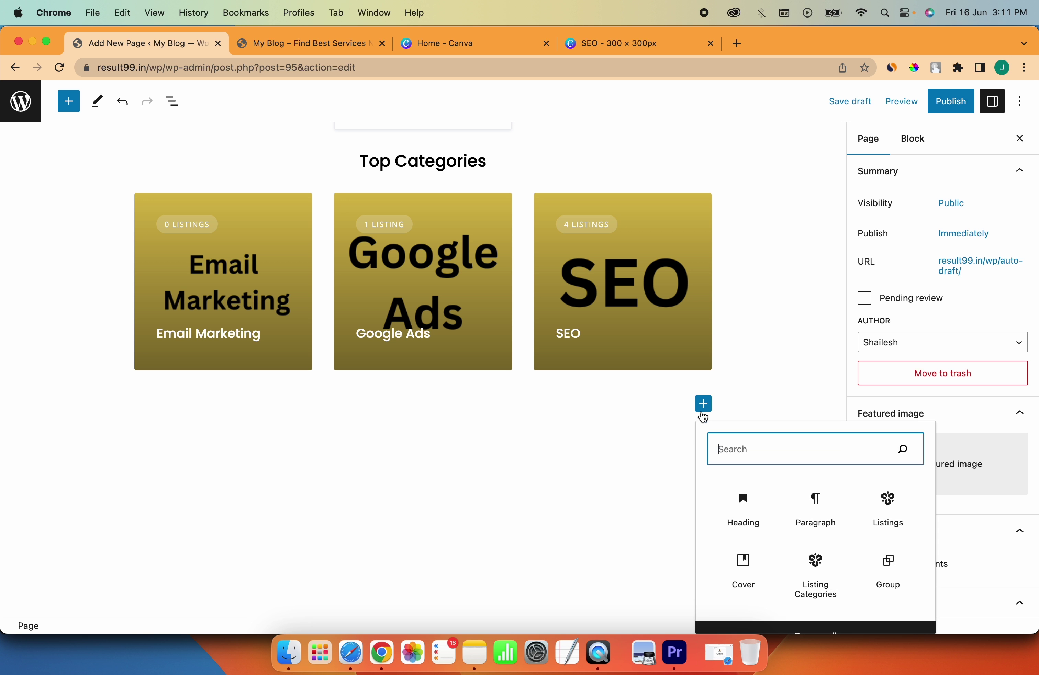
left_click(762, 507)
type("SEO")
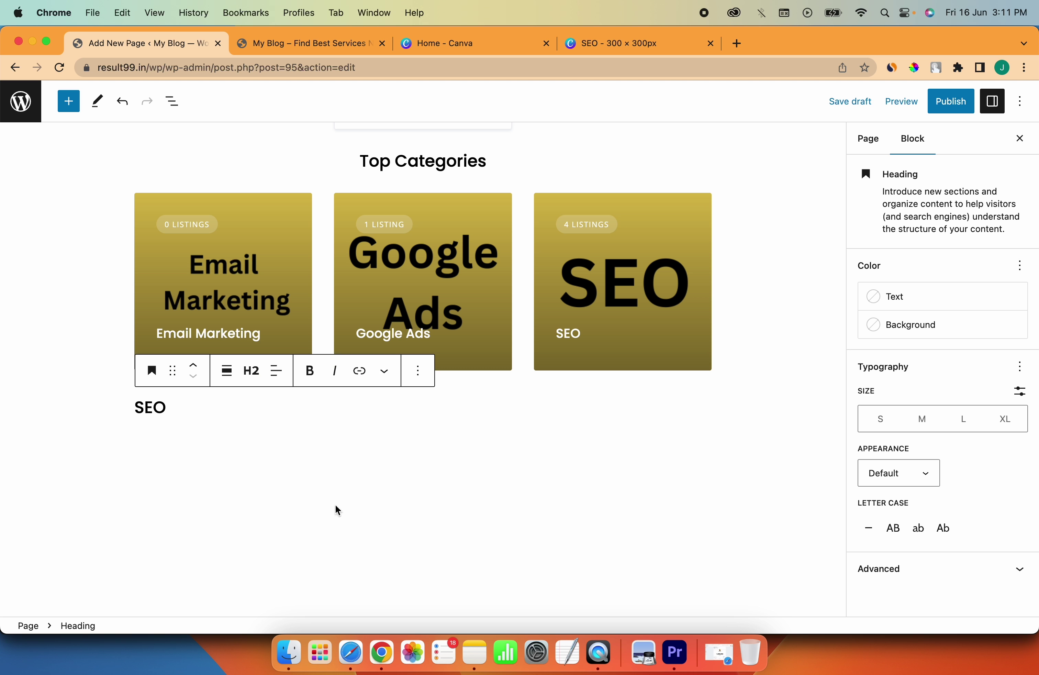
double_click(149, 406)
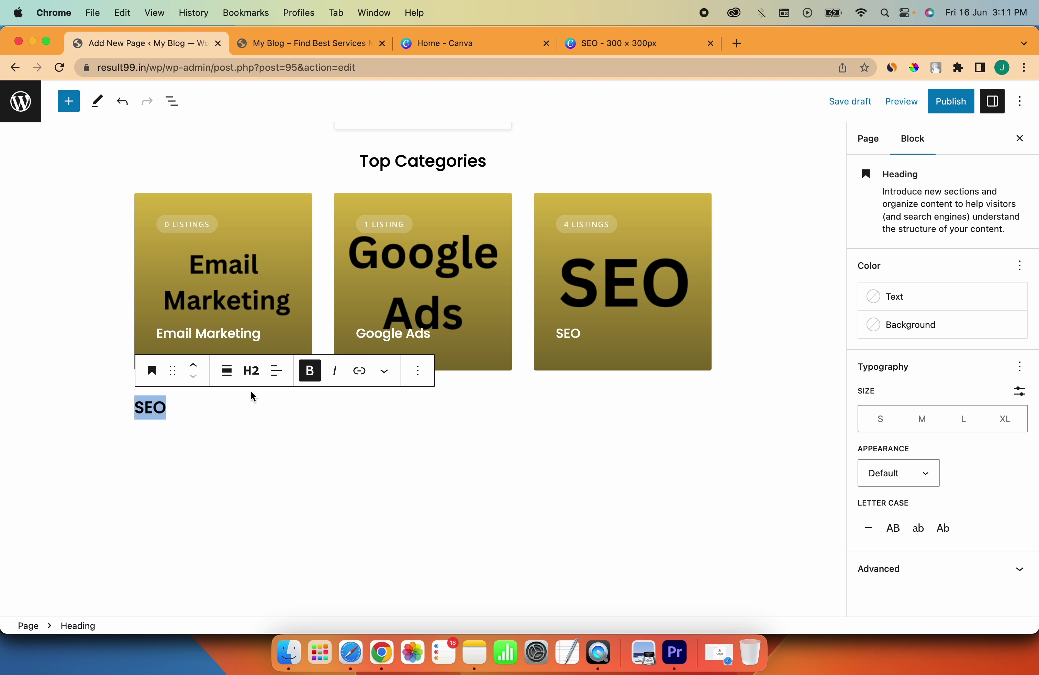
left_click(252, 371)
left_click(335, 414)
key("Return")
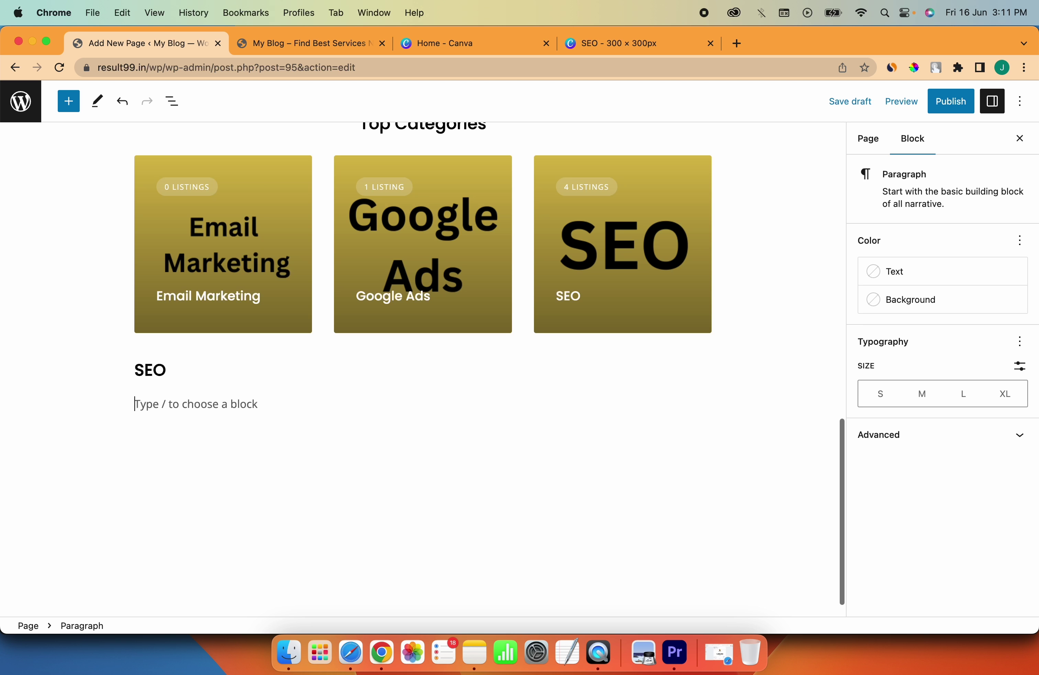
Step: Insert a Listings block under the SEO heading filtered to the SEO category
left_click(724, 399)
left_click(686, 400)
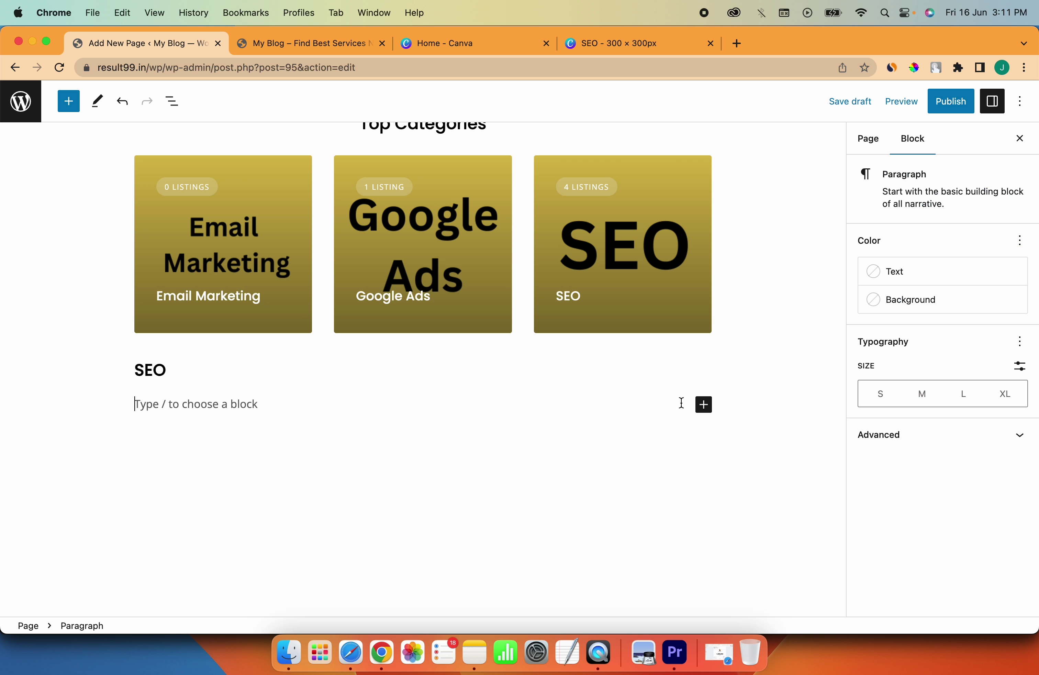
left_click(704, 405)
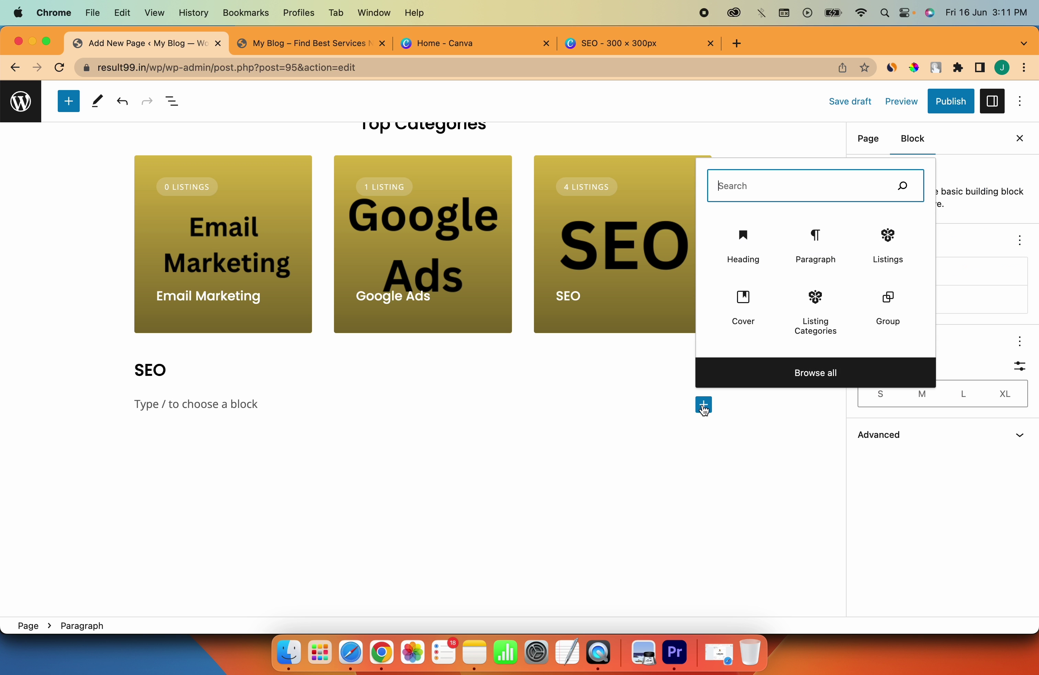
left_click(888, 243)
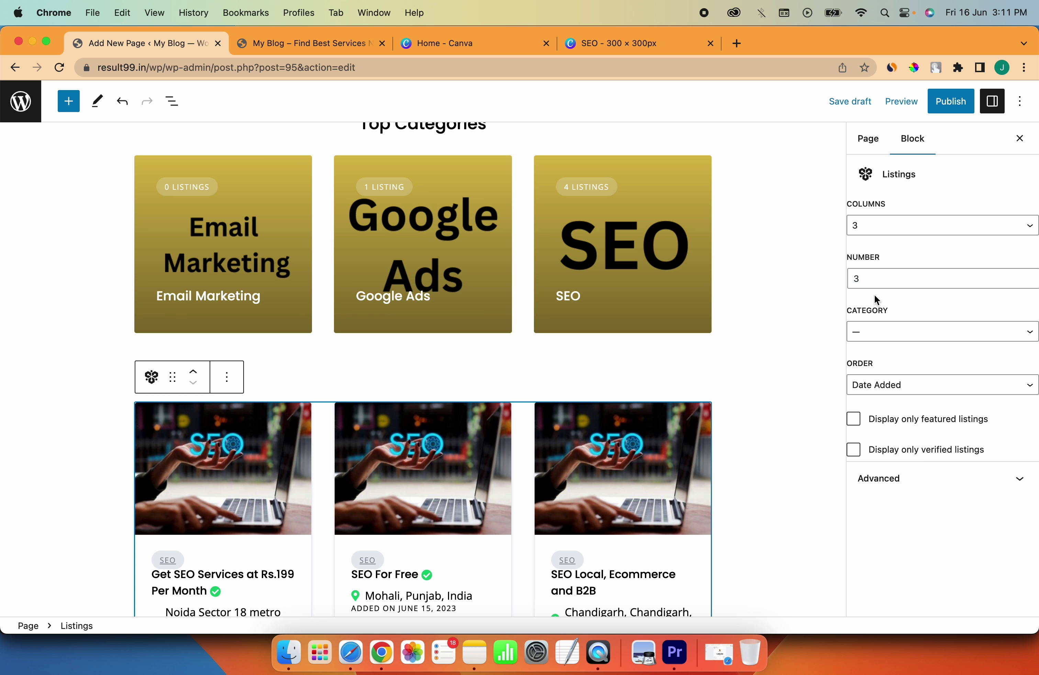
left_click(885, 336)
left_click(864, 269)
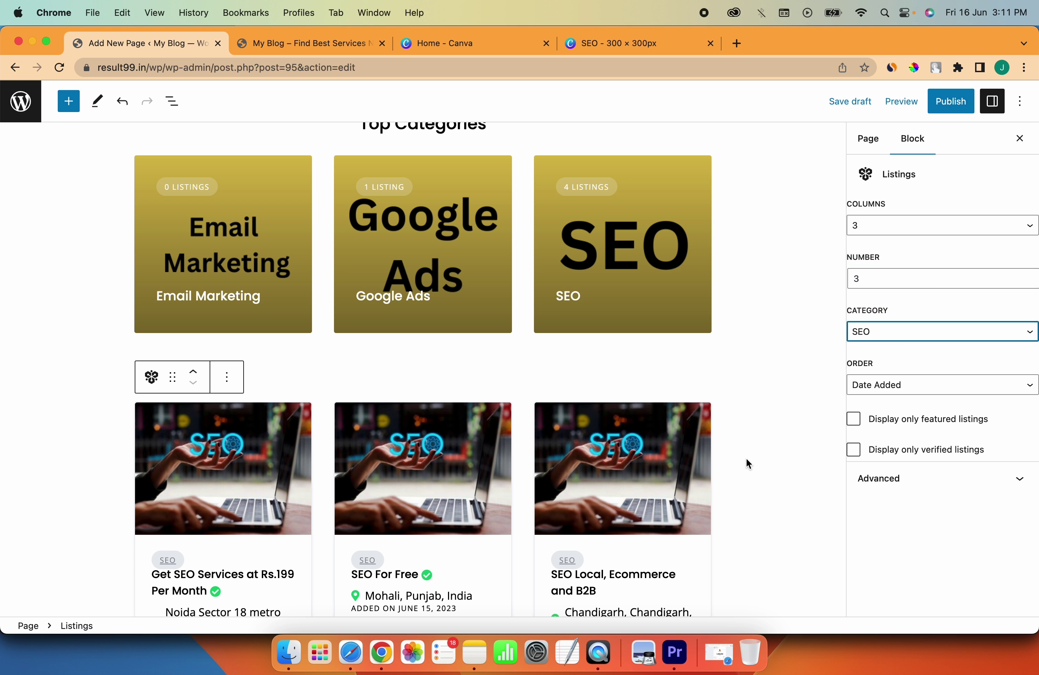
scroll(746, 458, "down", 3)
scroll(746, 458, "down", 8)
Step: Add a 'Google Ads' heading below the SEO listings
left_click(500, 441)
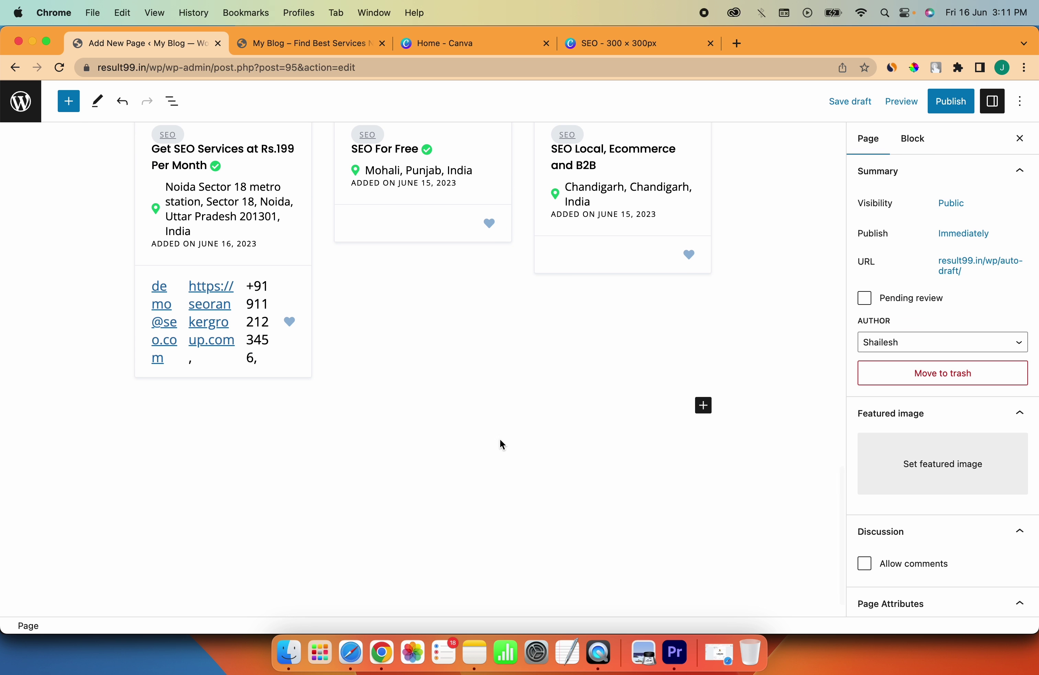
left_click(711, 407)
left_click(739, 514)
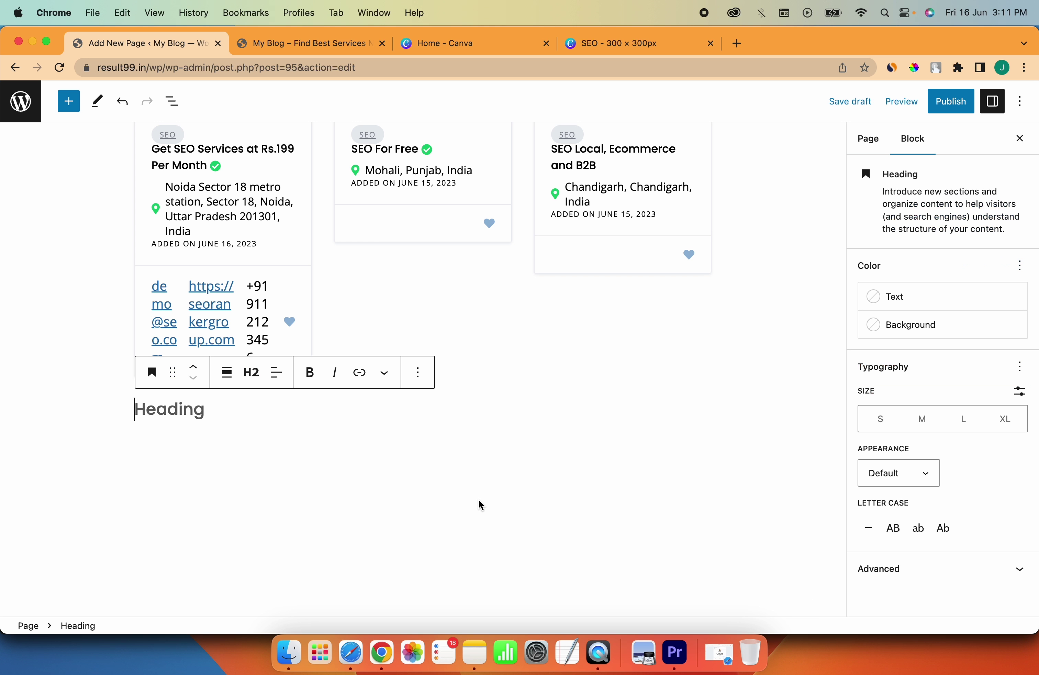
type("Googel")
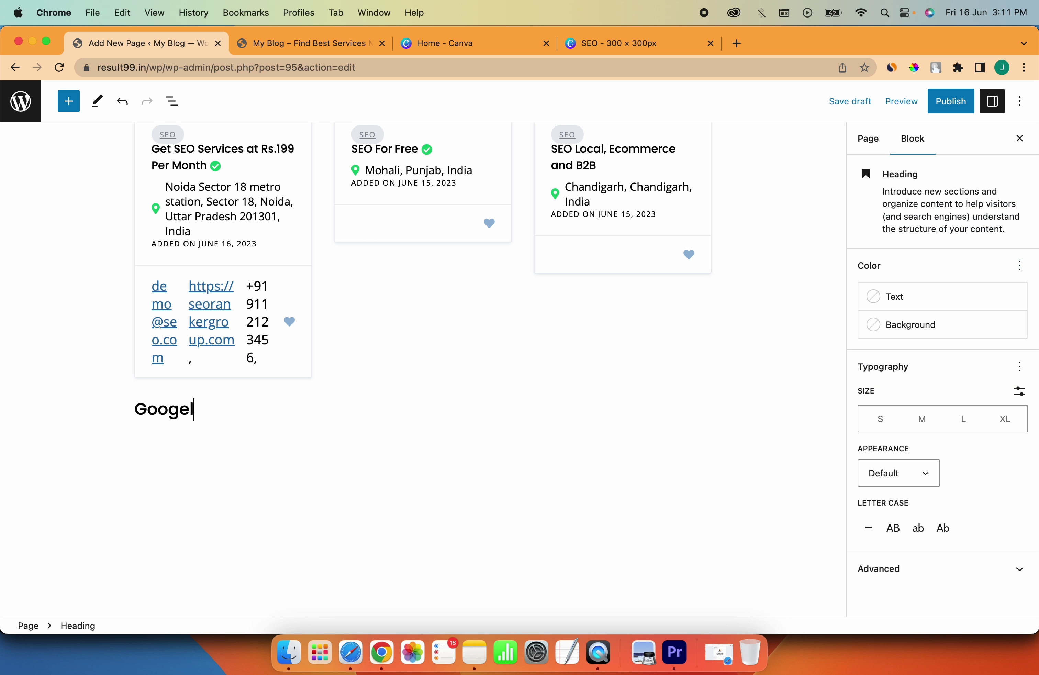
key("BackSpace")
key("BackSpace")
type("le Ads")
key("Return")
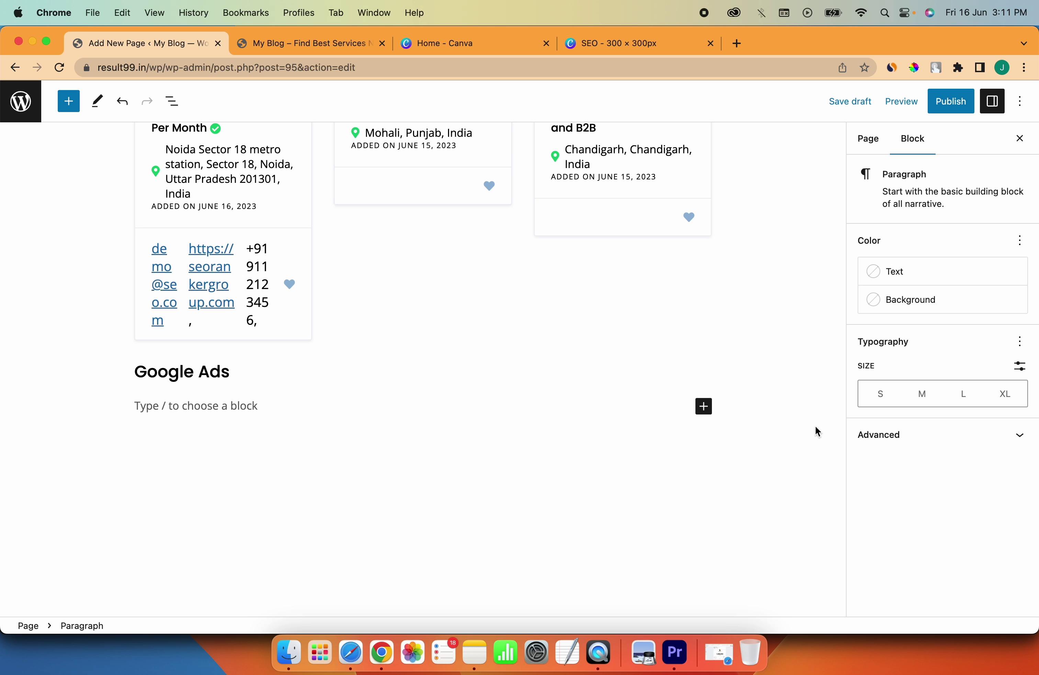
Step: Insert a Listings block under Google Ads filtered to the Google Ads category
left_click(703, 406)
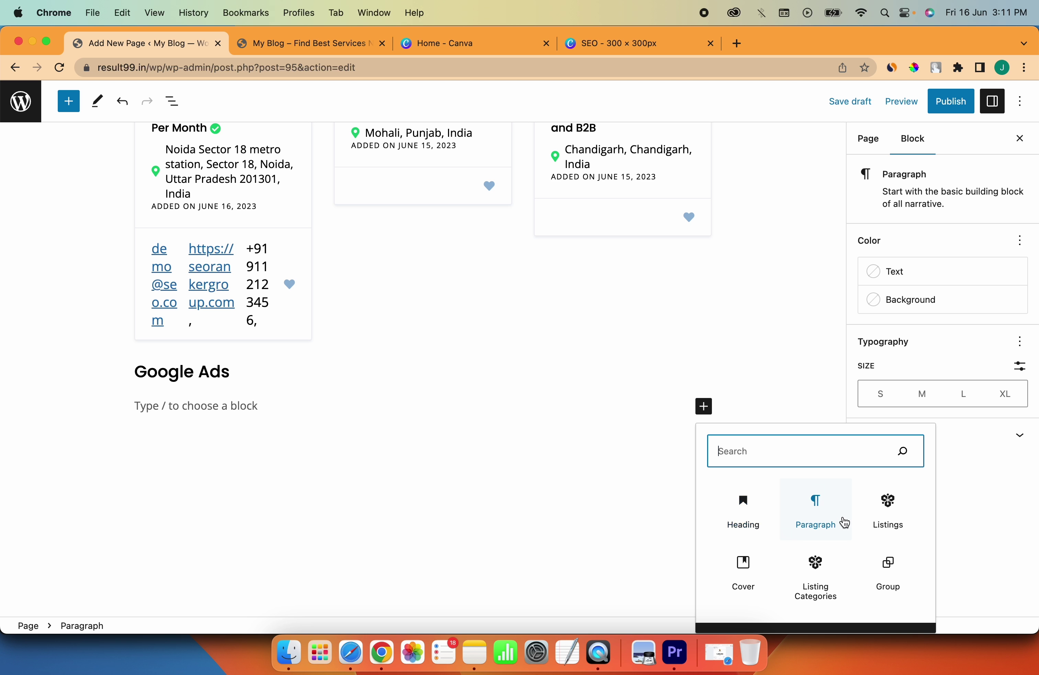
left_click(881, 522)
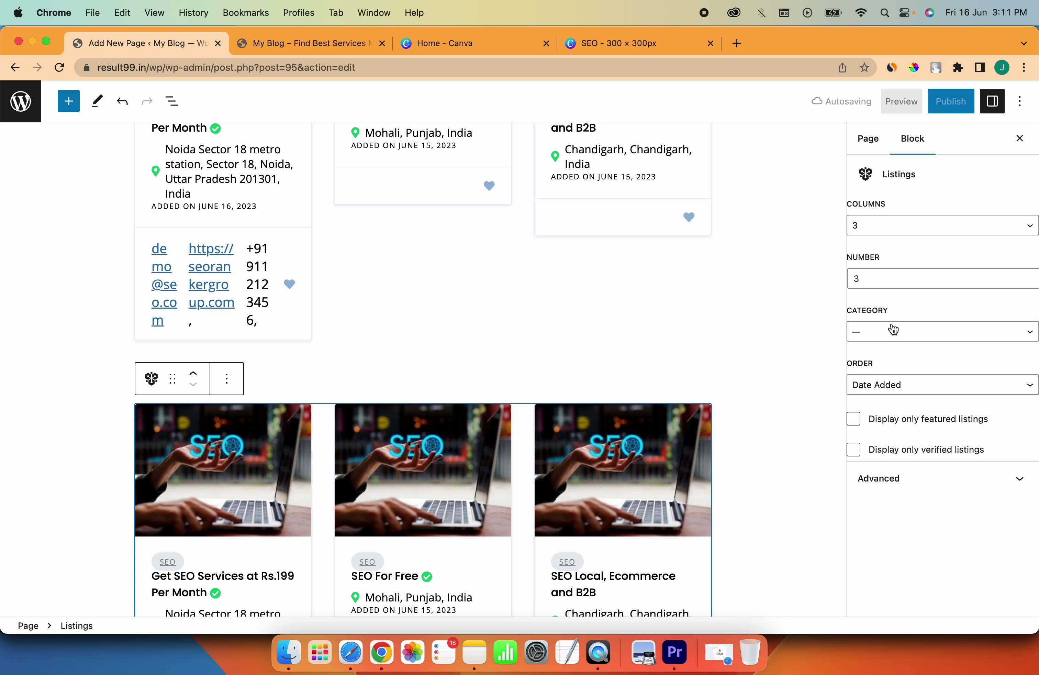
left_click(895, 331)
left_click(882, 286)
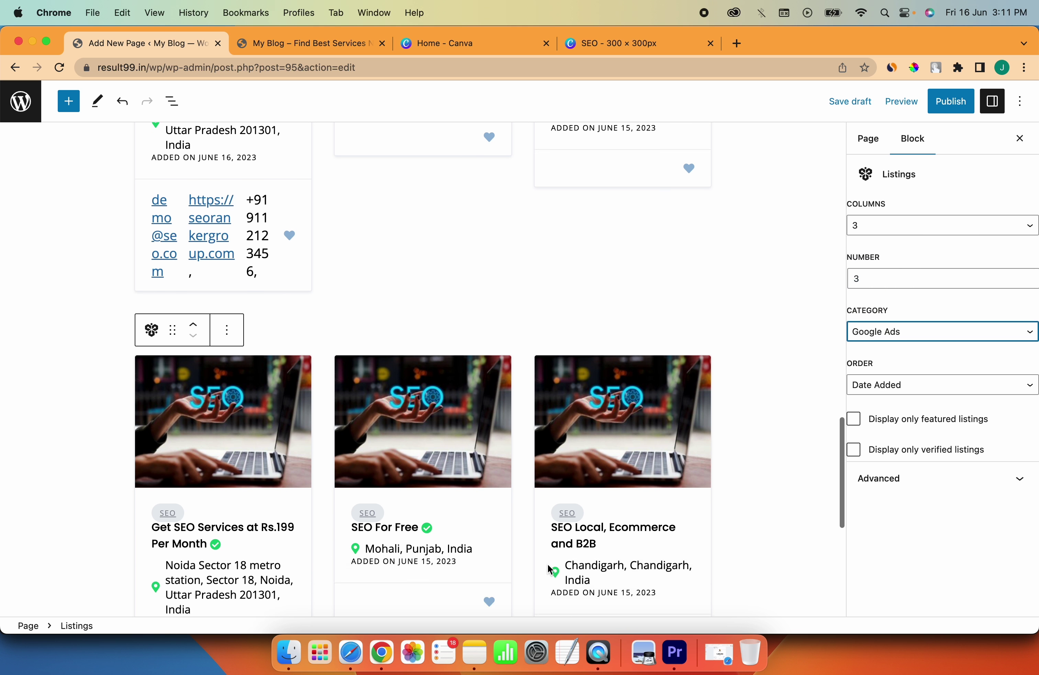
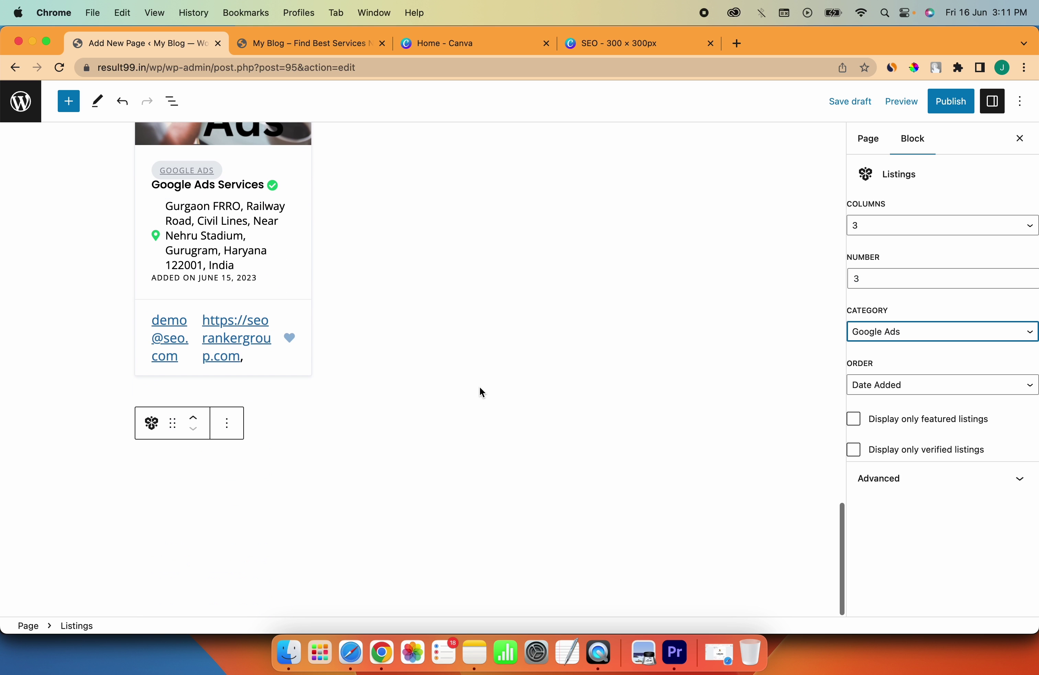
Step: Add a 'Website Development' heading below the Google Ads listings block
left_click(471, 430)
left_click(703, 404)
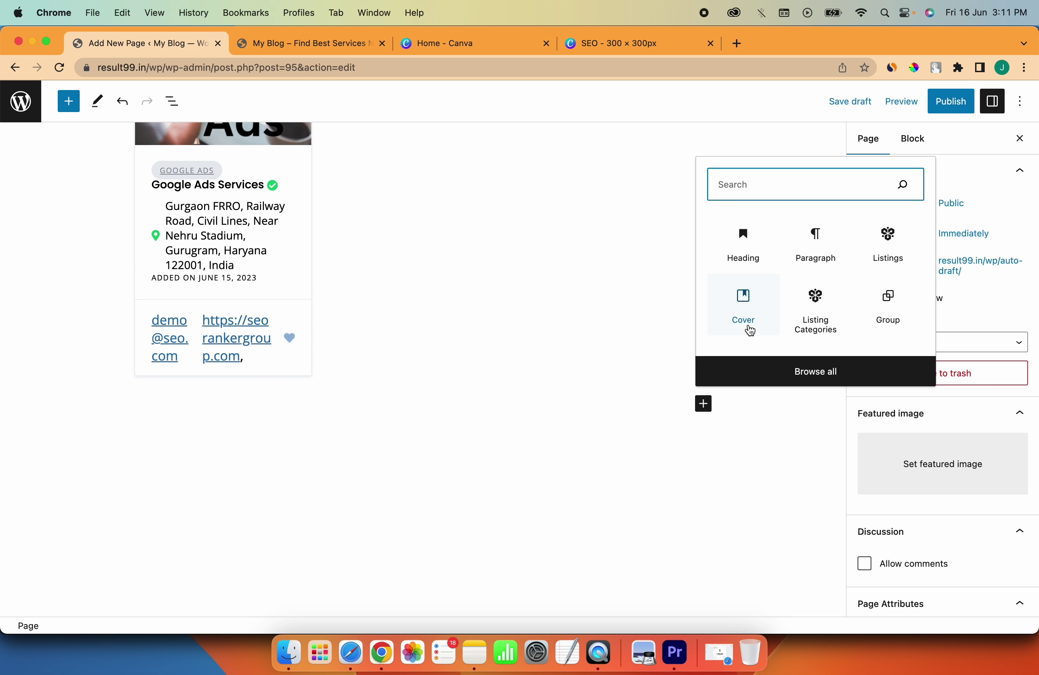
left_click(728, 262)
type("Website Debeli")
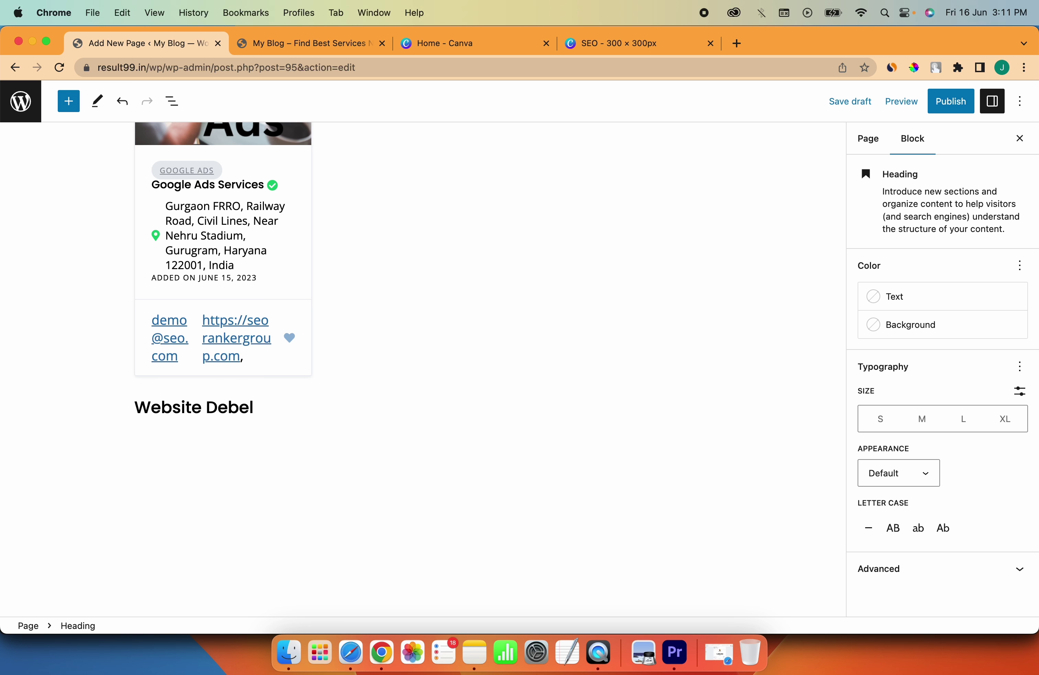
key("BackSpace")
key("BackSpace")
key("BackSpace")
type("velopment")
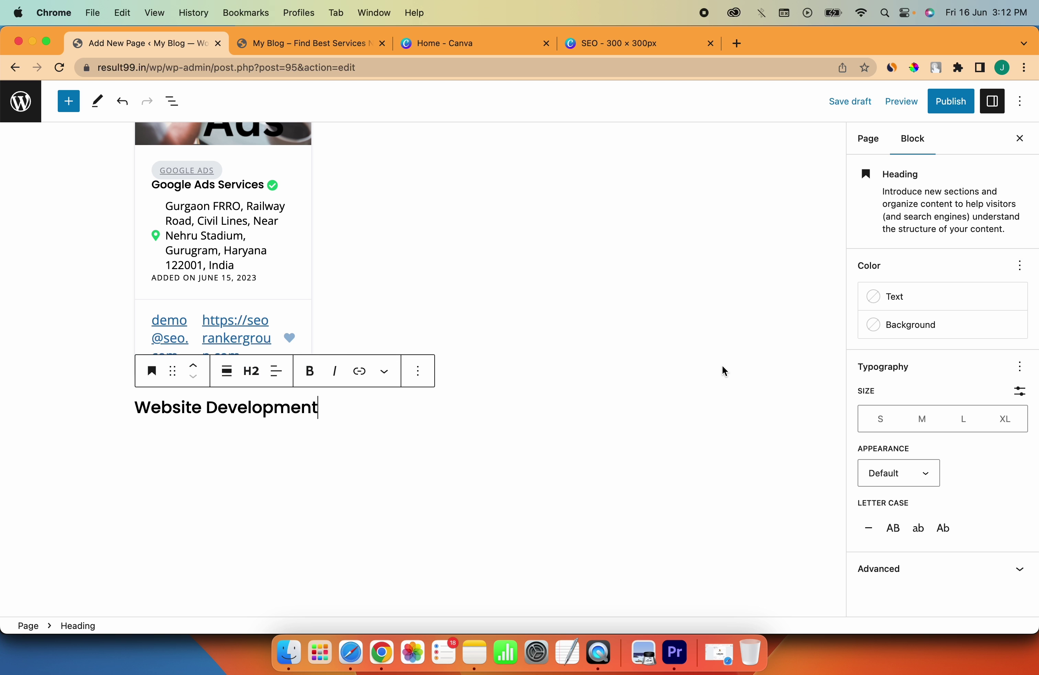
key("Return")
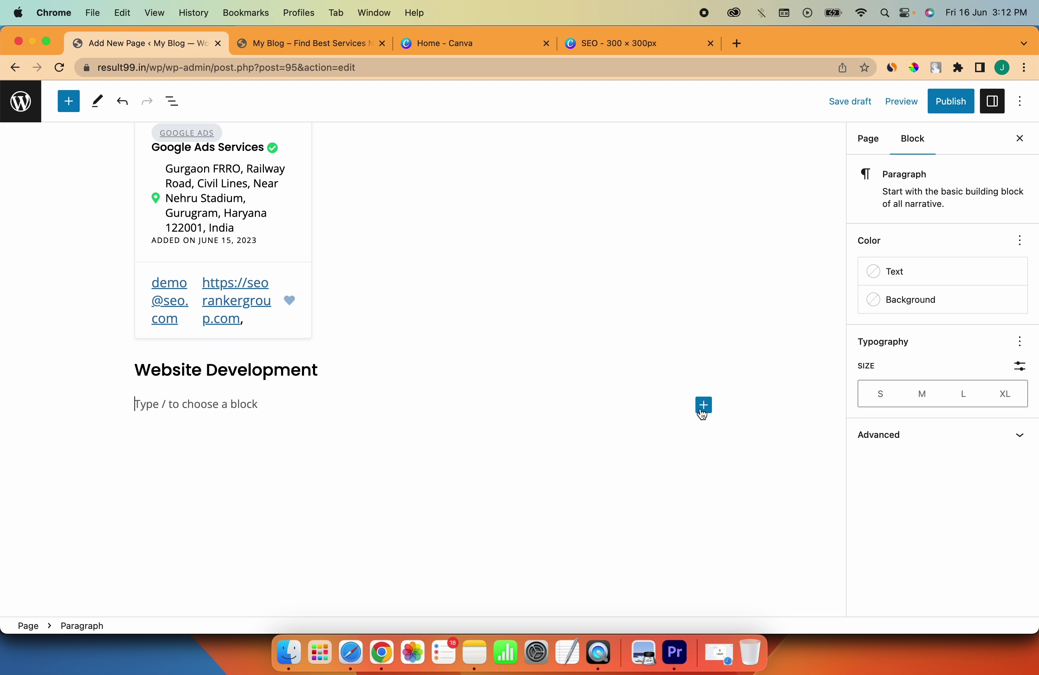
Step: Insert a Listings block under the heading, filtered to the Website Development category
left_click(704, 405)
left_click(858, 522)
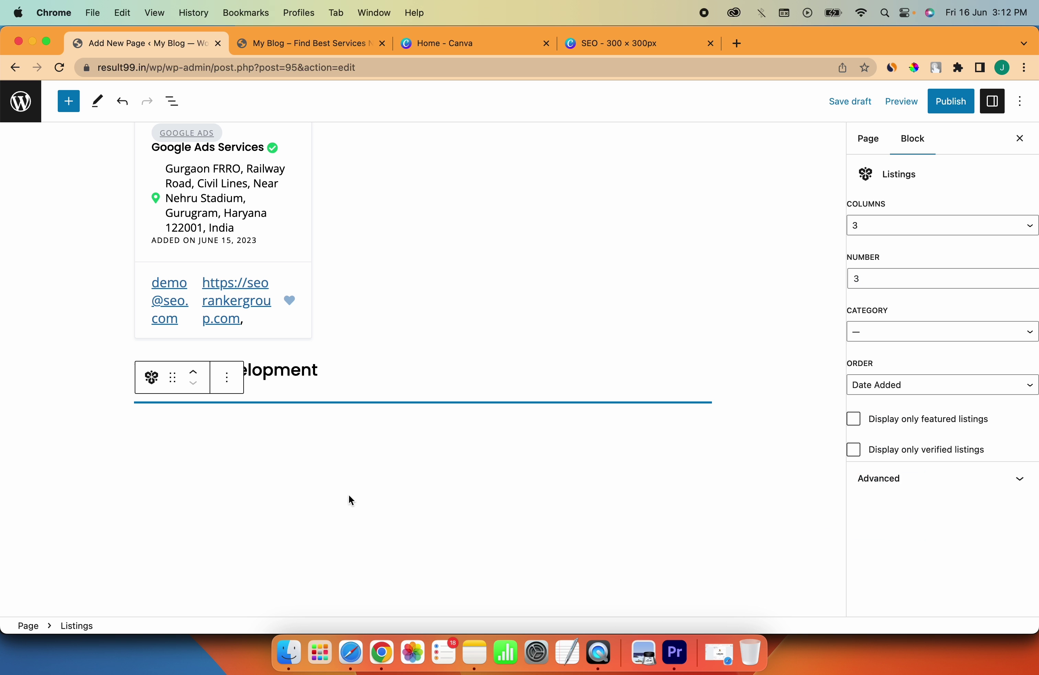
scroll(509, 498, "down", 5)
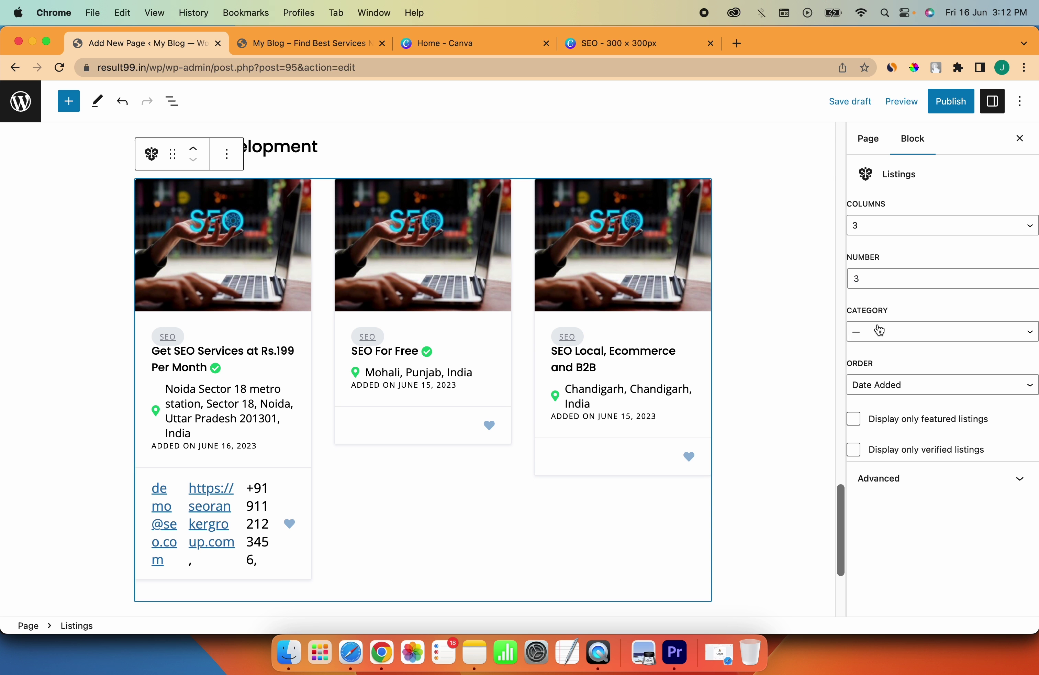
left_click(880, 330)
left_click(894, 308)
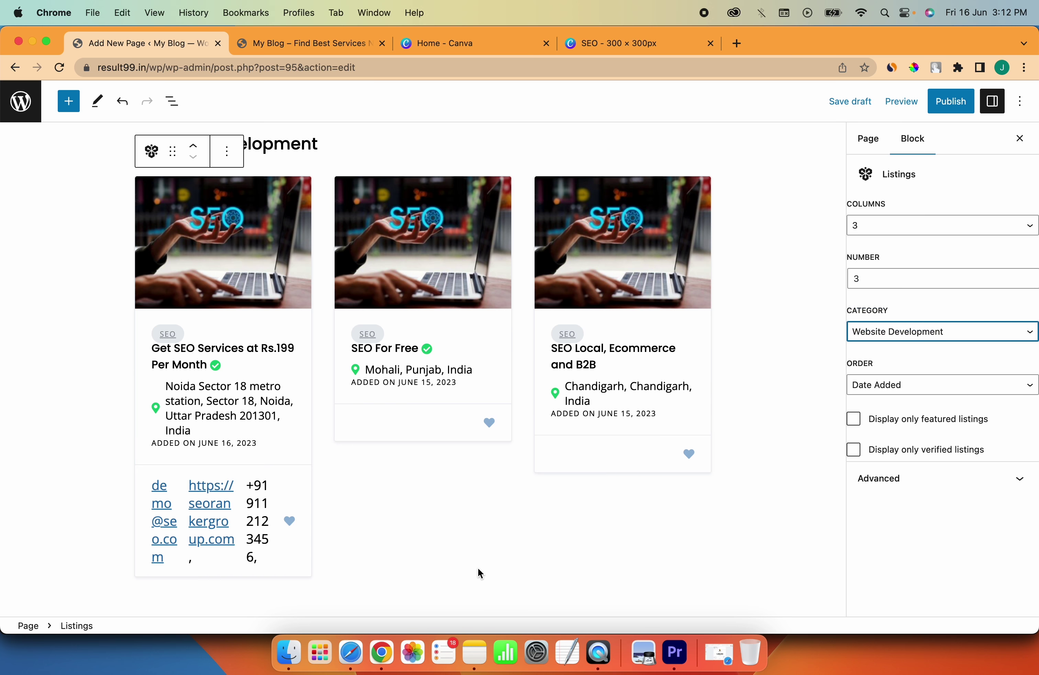
scroll(478, 568, "down", 10)
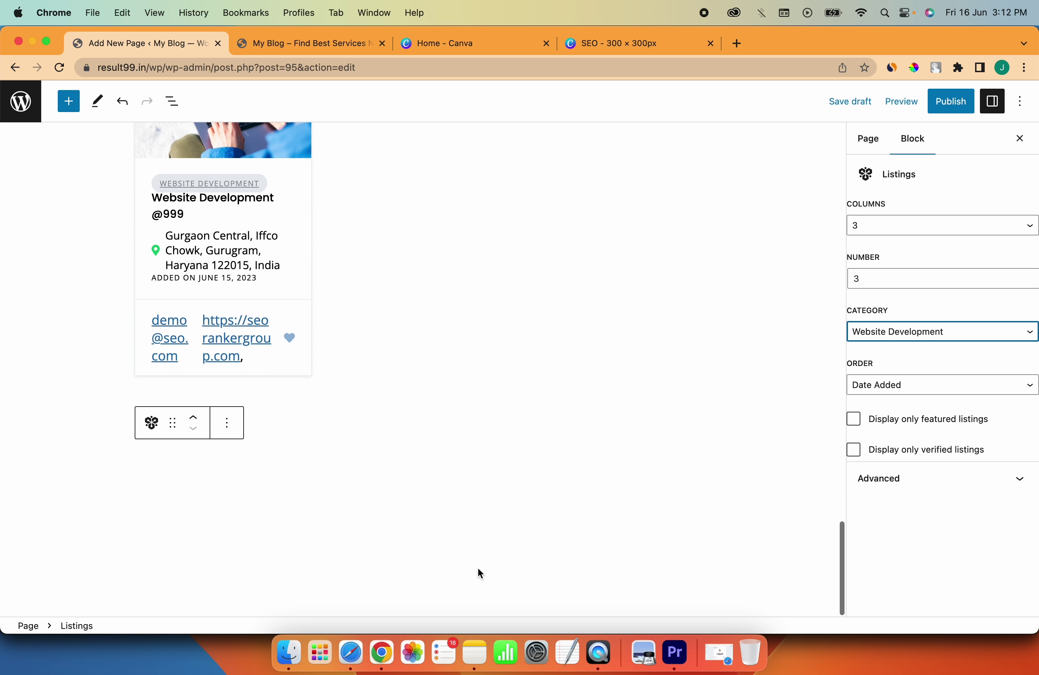
Step: Insert the 'Fullwidth footer with background color and three columns' pattern from Patterns > Footers
left_click(423, 535)
scroll(528, 463, "up", 3)
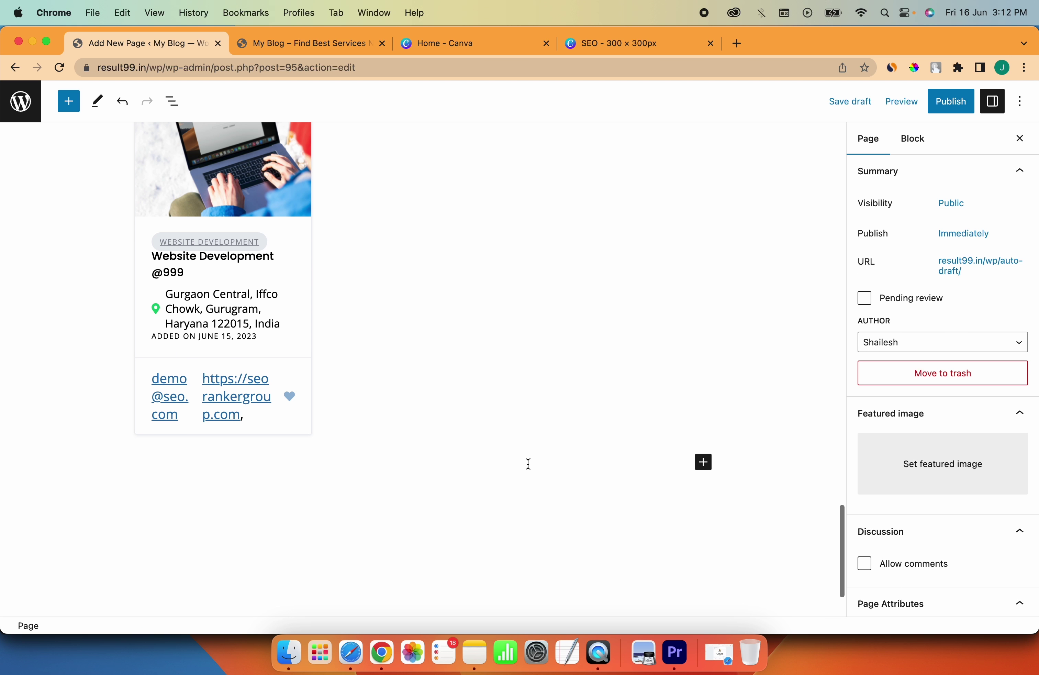
scroll(664, 439, "down", 4)
left_click(704, 389)
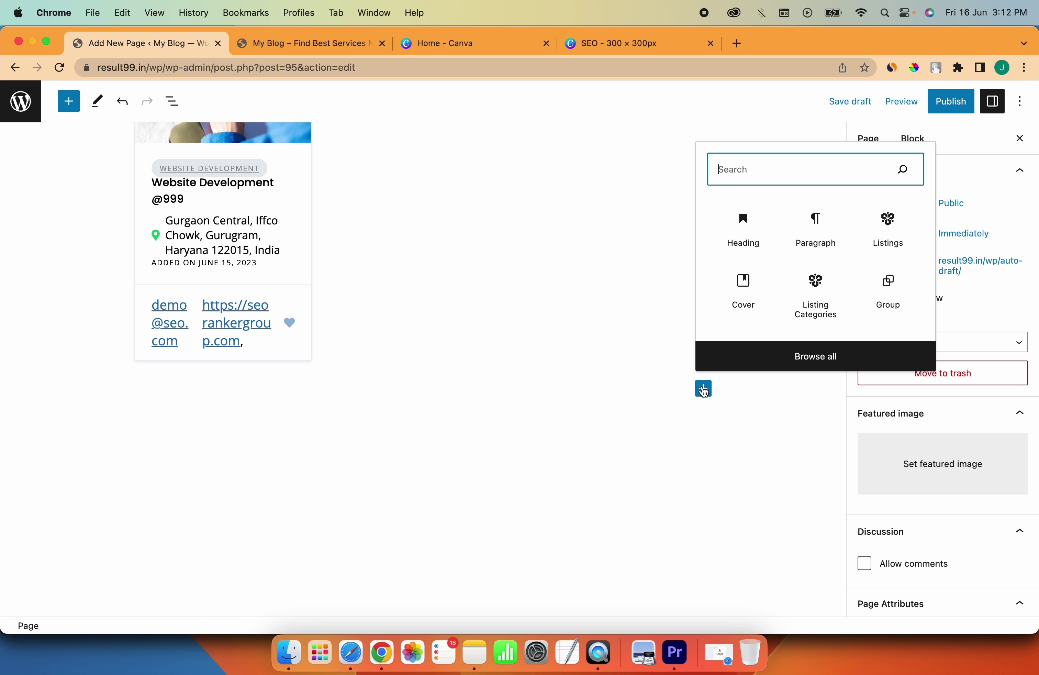
left_click(796, 355)
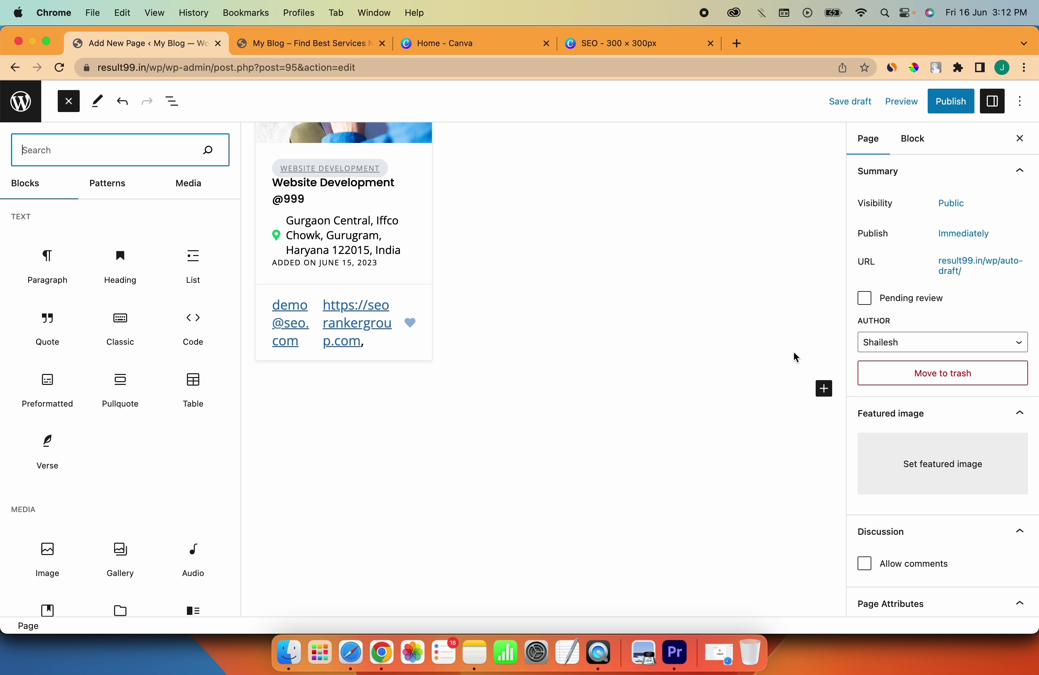
left_click(127, 438)
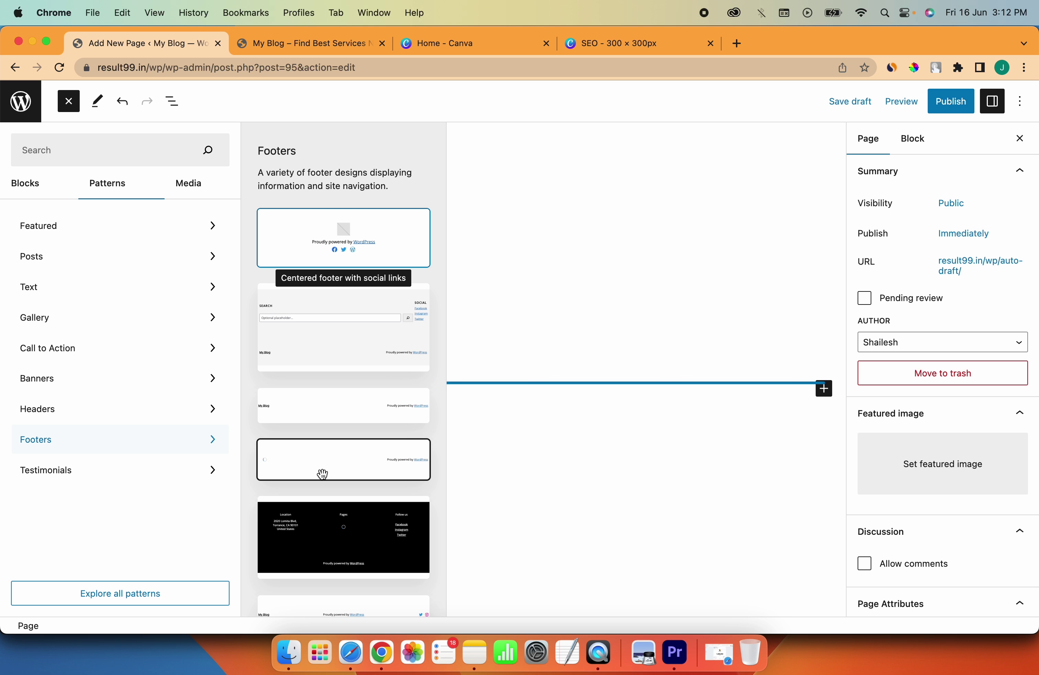
scroll(343, 366, "down", 5)
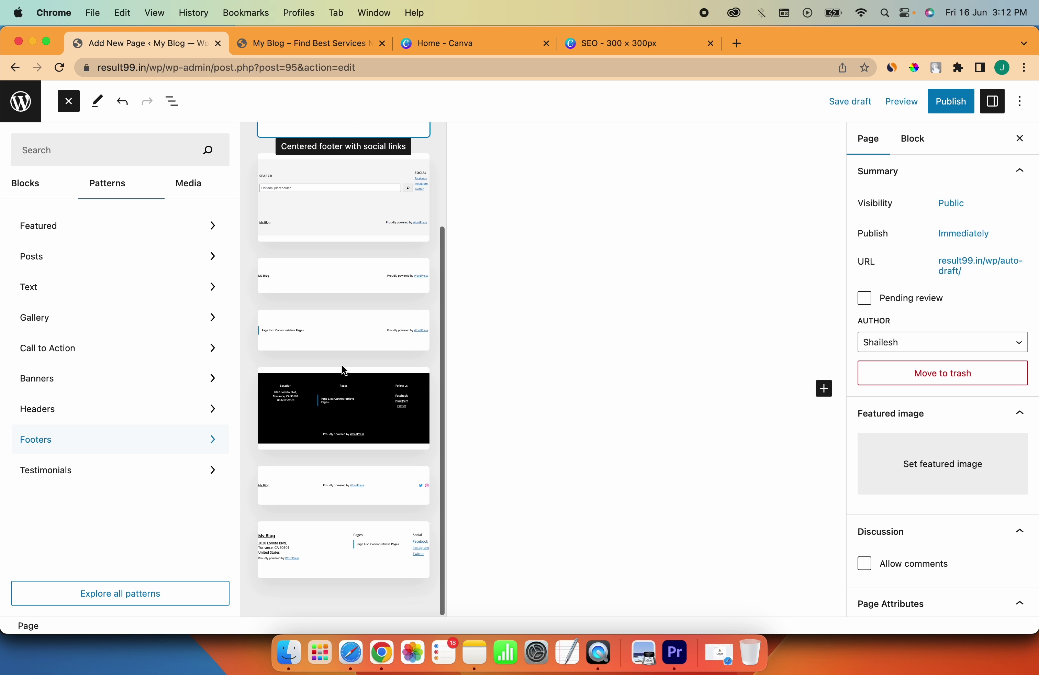
left_click(344, 400)
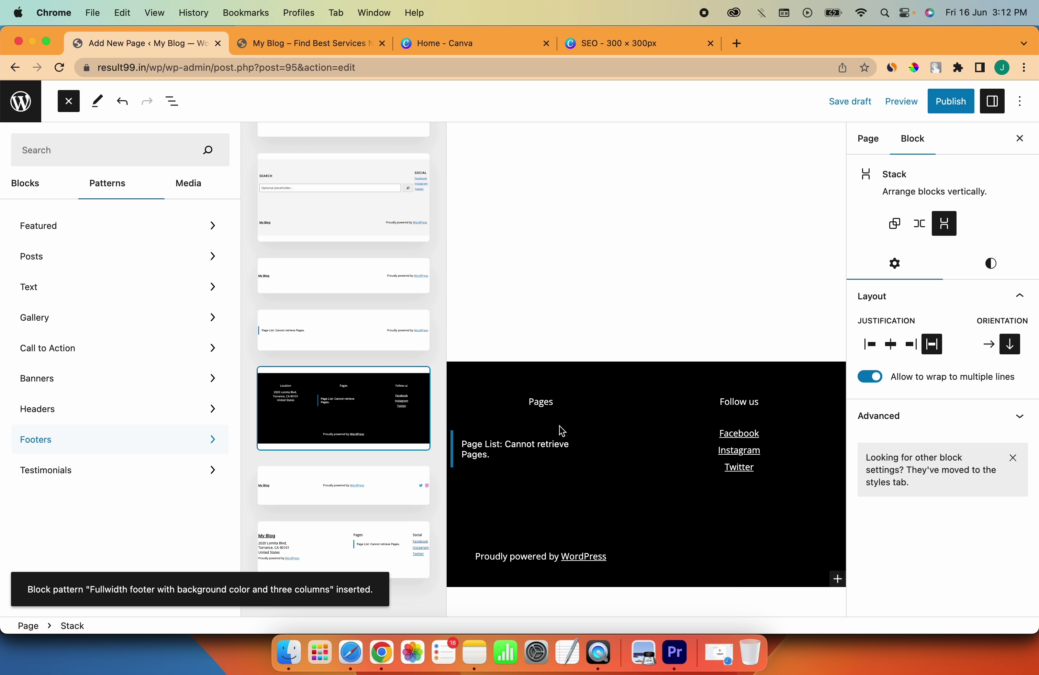
left_click(572, 313)
left_click(345, 522)
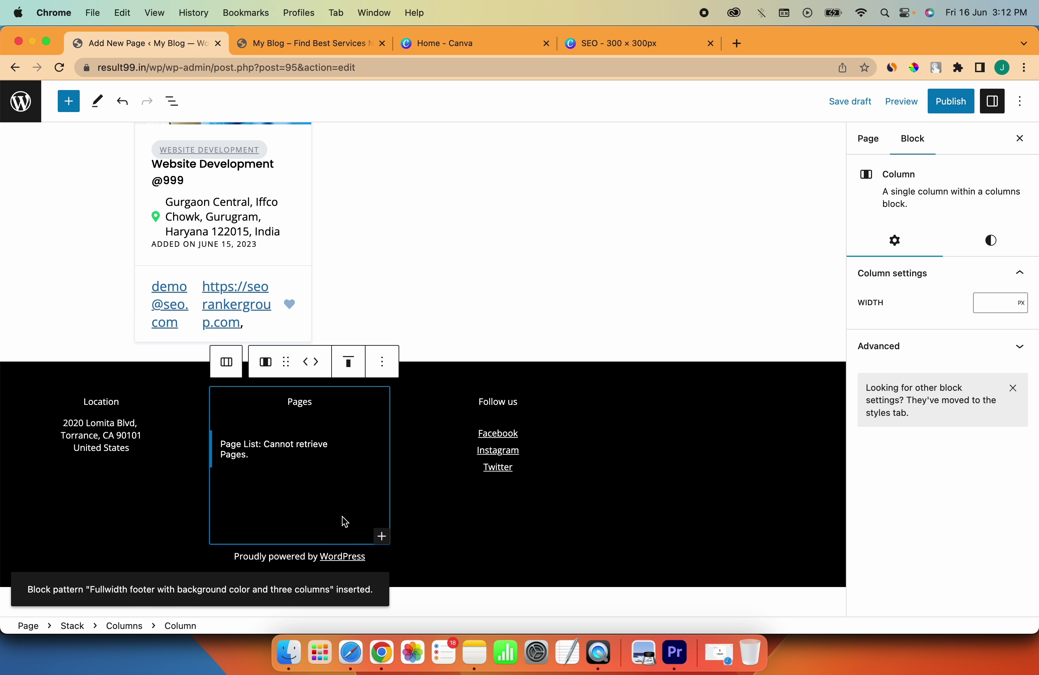
Step: Transform the footer's Pages column page list into a custom link navigation menu
left_click(85, 439)
triple_click(84, 438)
left_click(269, 458)
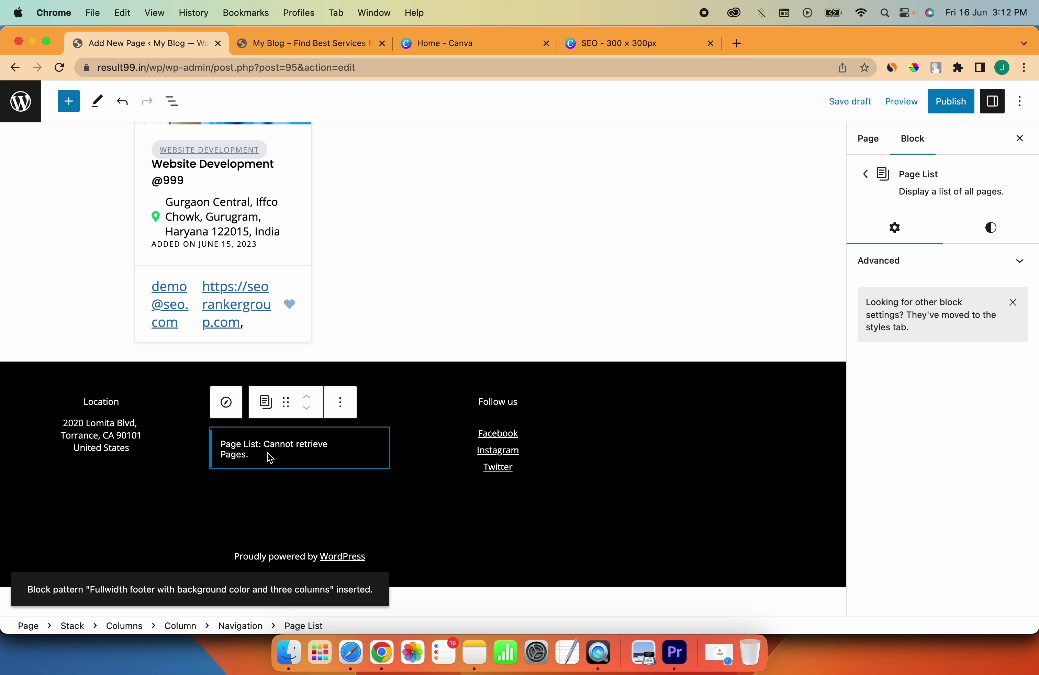
left_click(425, 482)
left_click(387, 442)
left_click(267, 401)
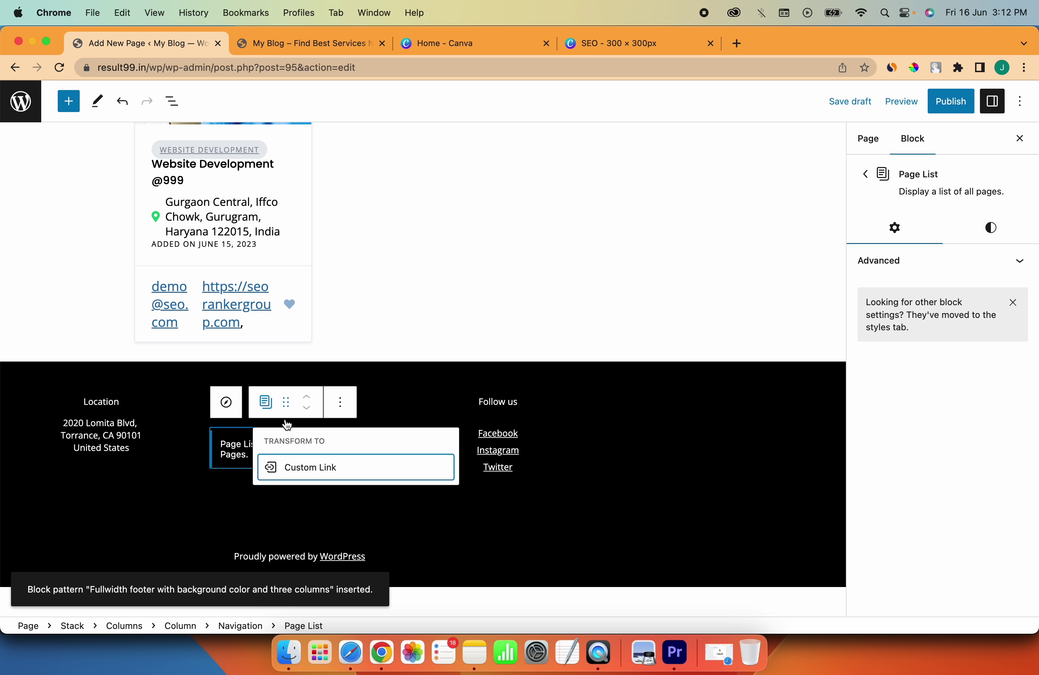
left_click(381, 464)
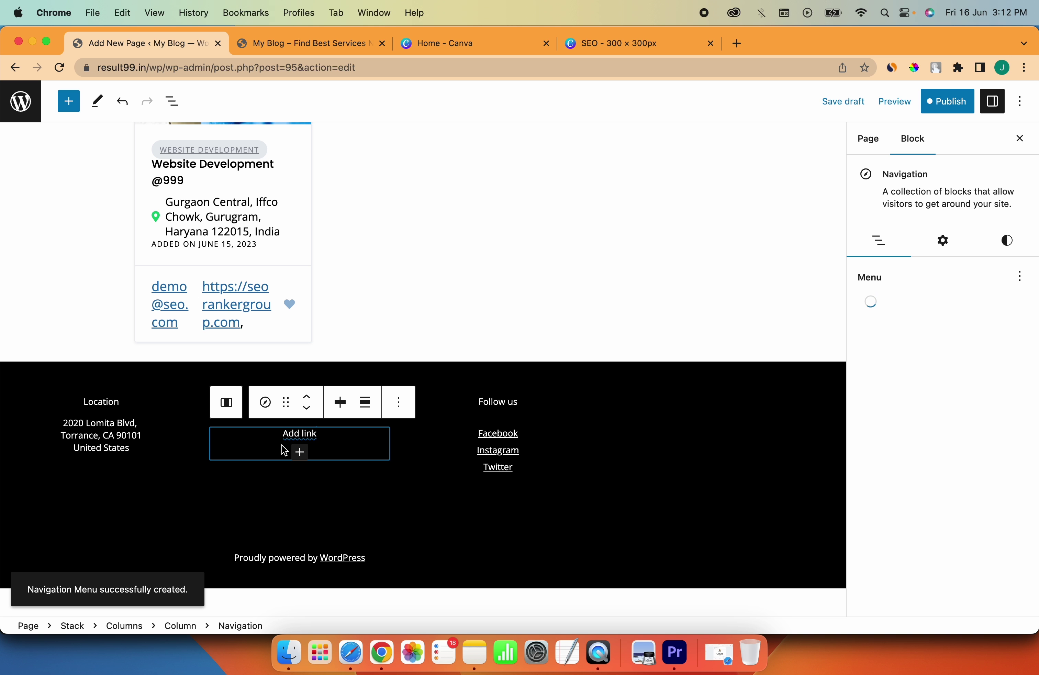
left_click(309, 435)
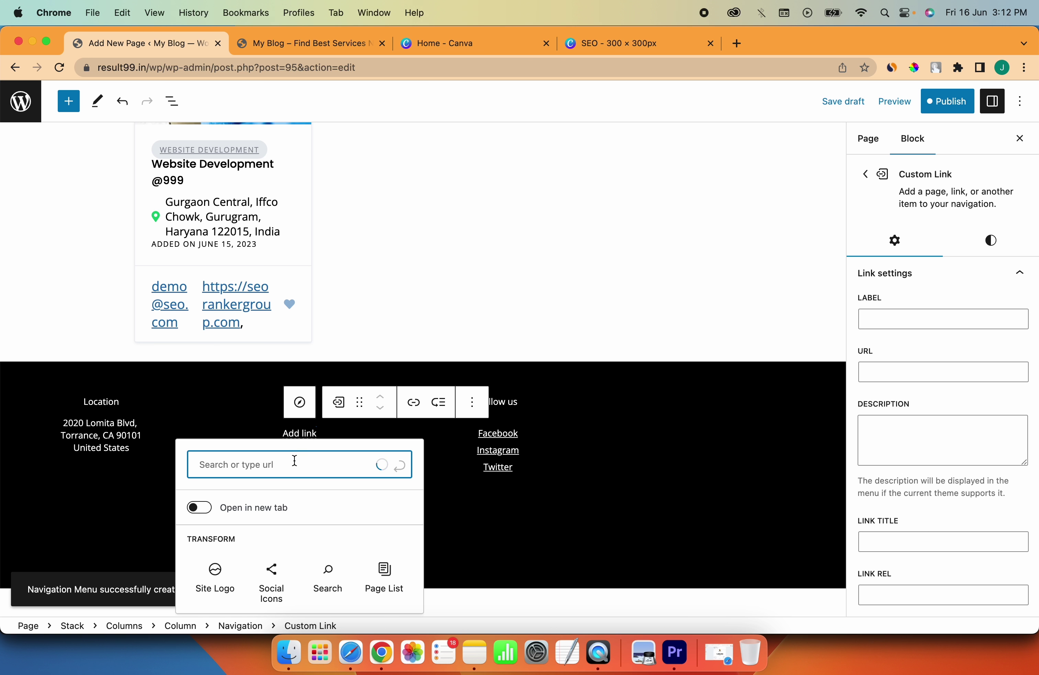
left_click(341, 458)
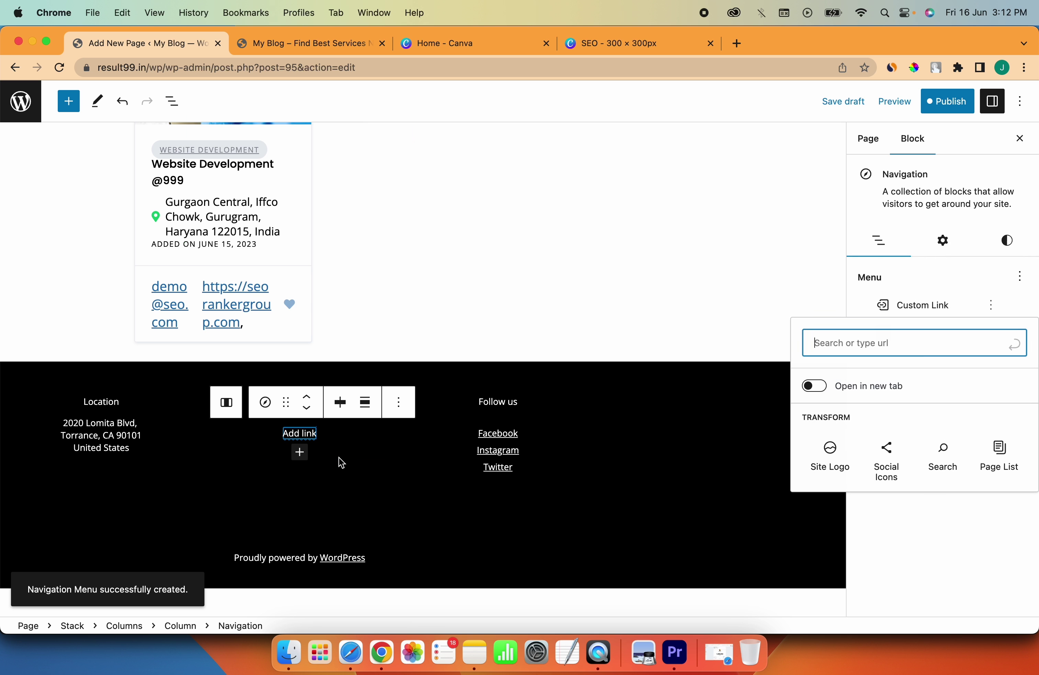
Step: Set the first menu link's label to 'SEO Companies' and its URL to abc.com
left_click(946, 303)
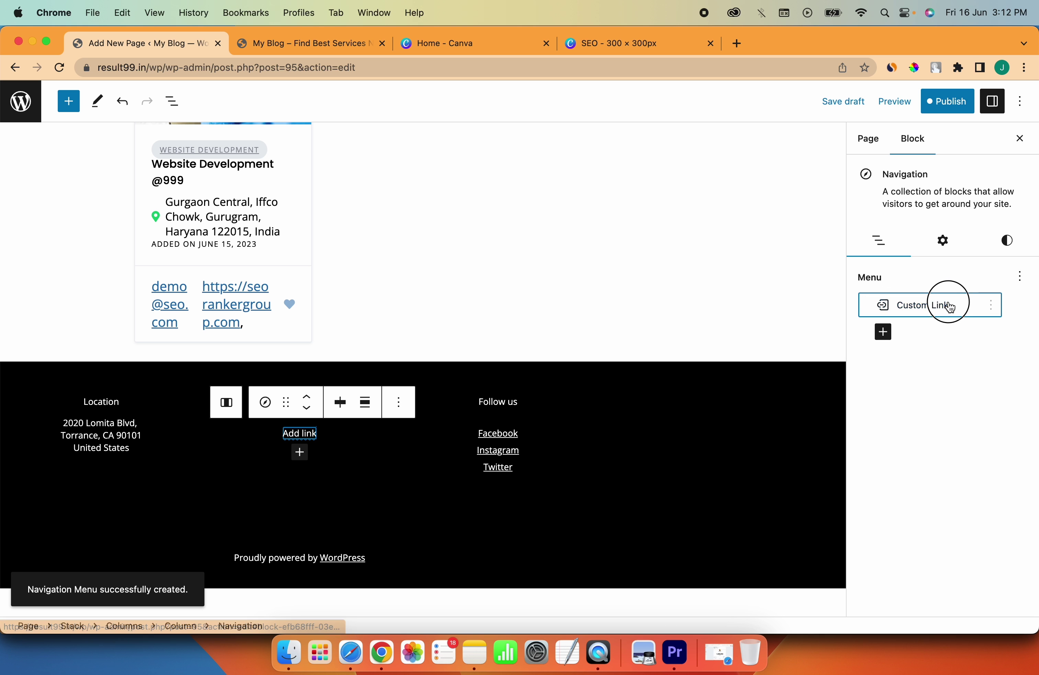
left_click(934, 312)
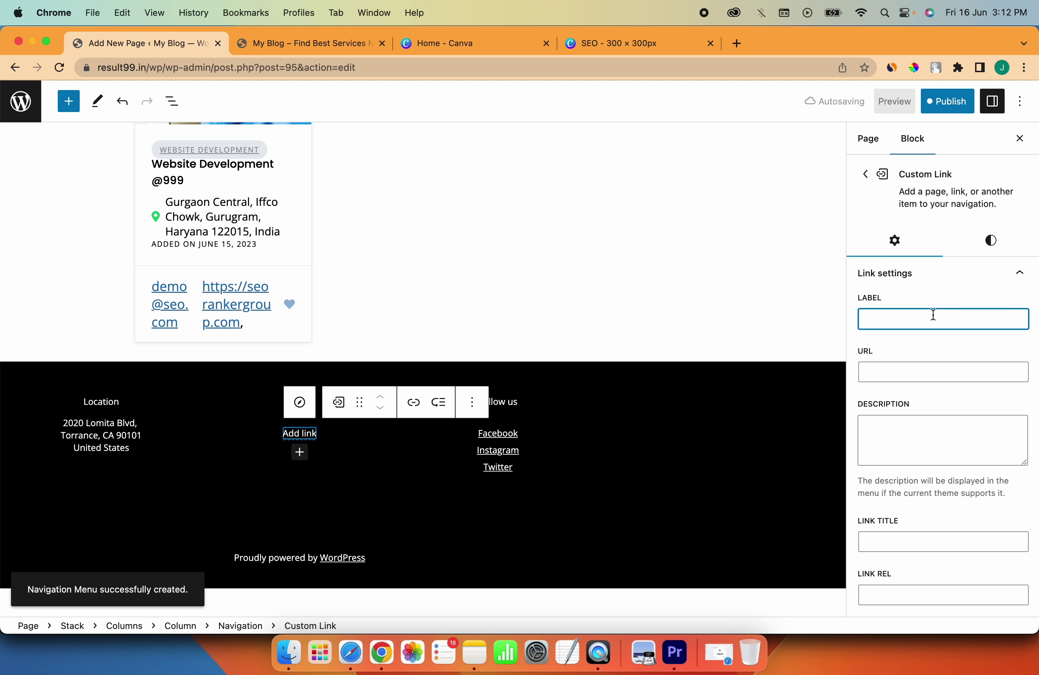
type("SEO COmpa")
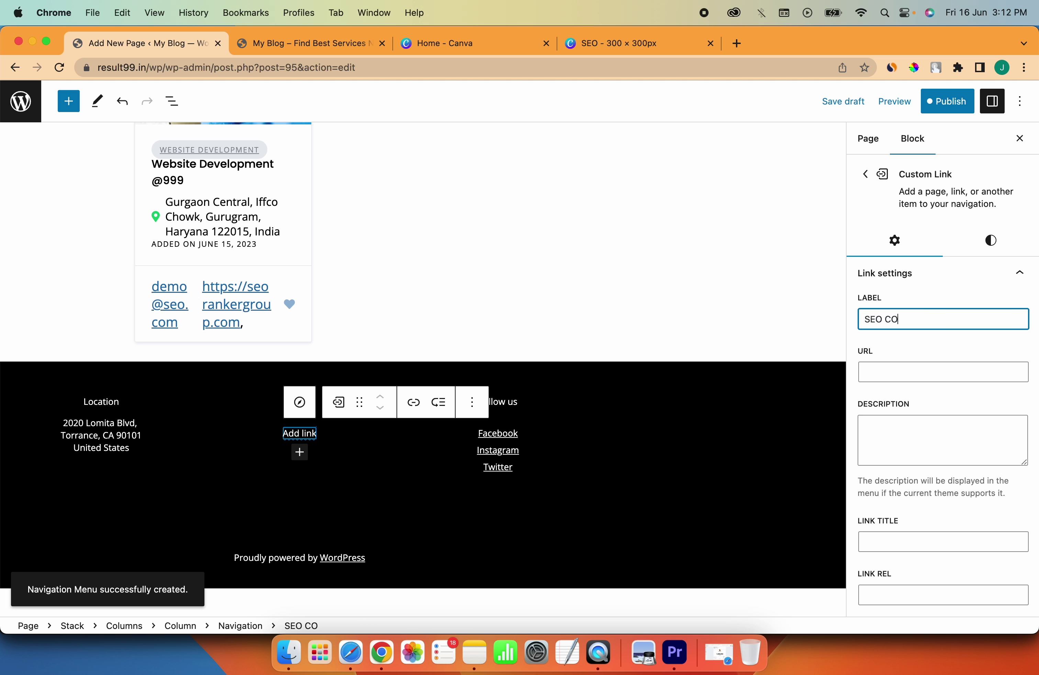
key("BackSpace")
key("BackSpace")
key("BackSpace")
type("mpan")
left_click(946, 376)
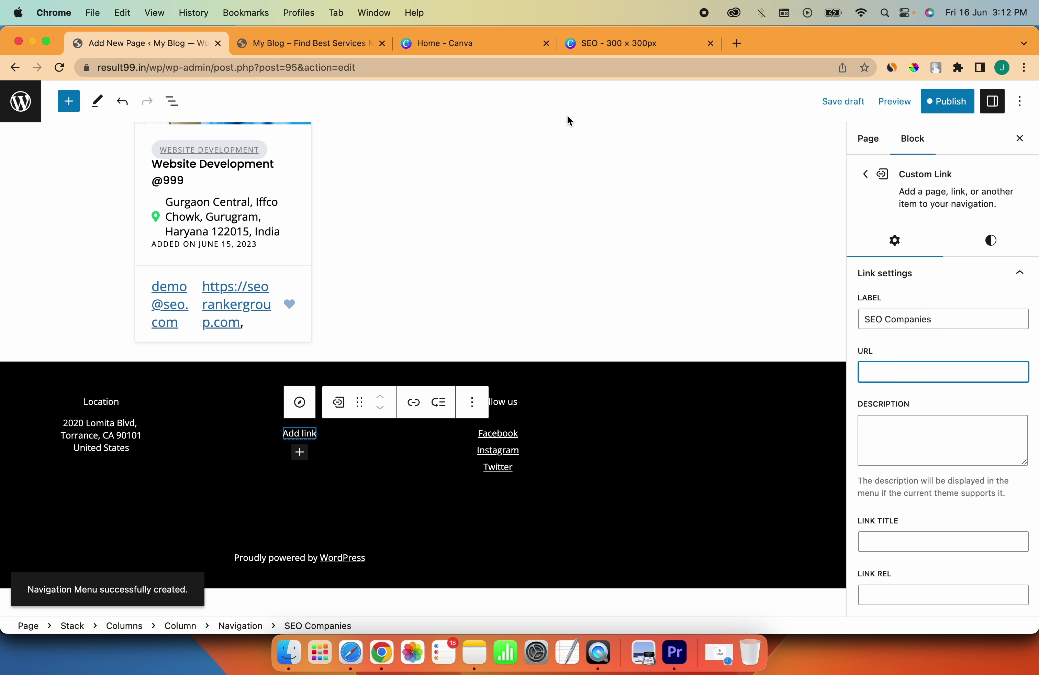
type("abc.com")
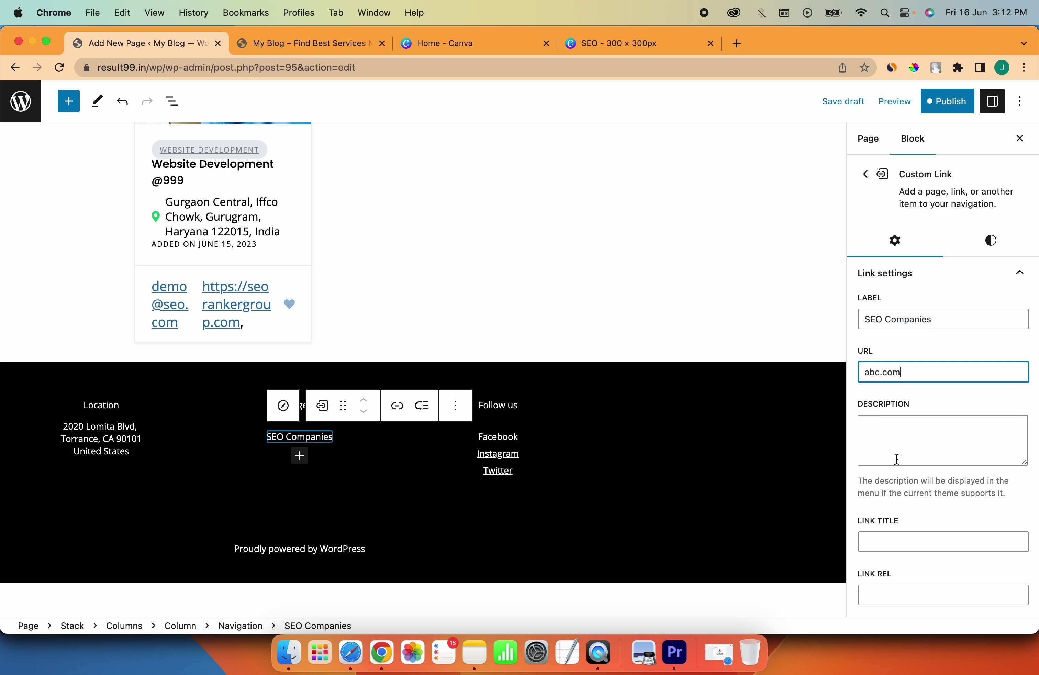
scroll(897, 459, "down", 5)
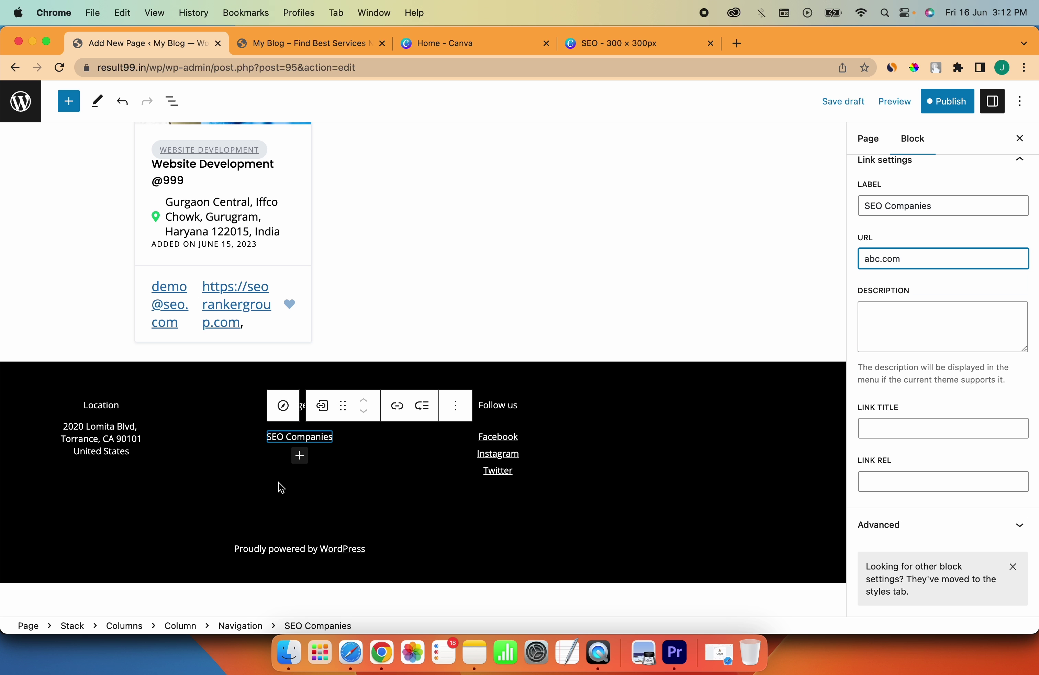
Step: Add a second footer menu link labelled 'Google Ads'
left_click(300, 455)
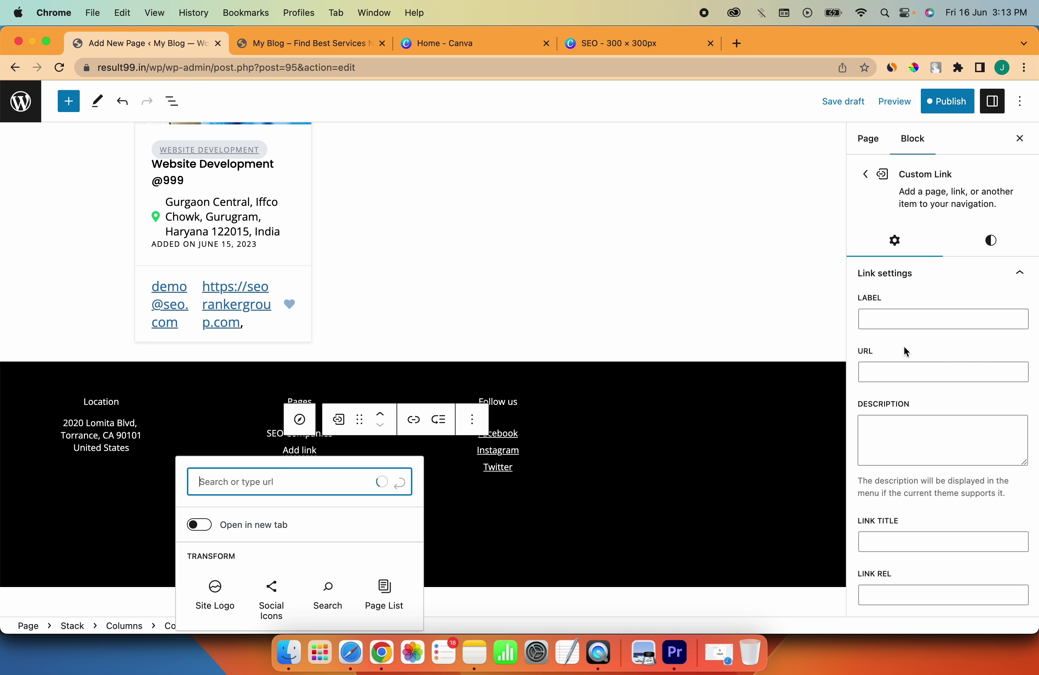
left_click(884, 320)
type("Go")
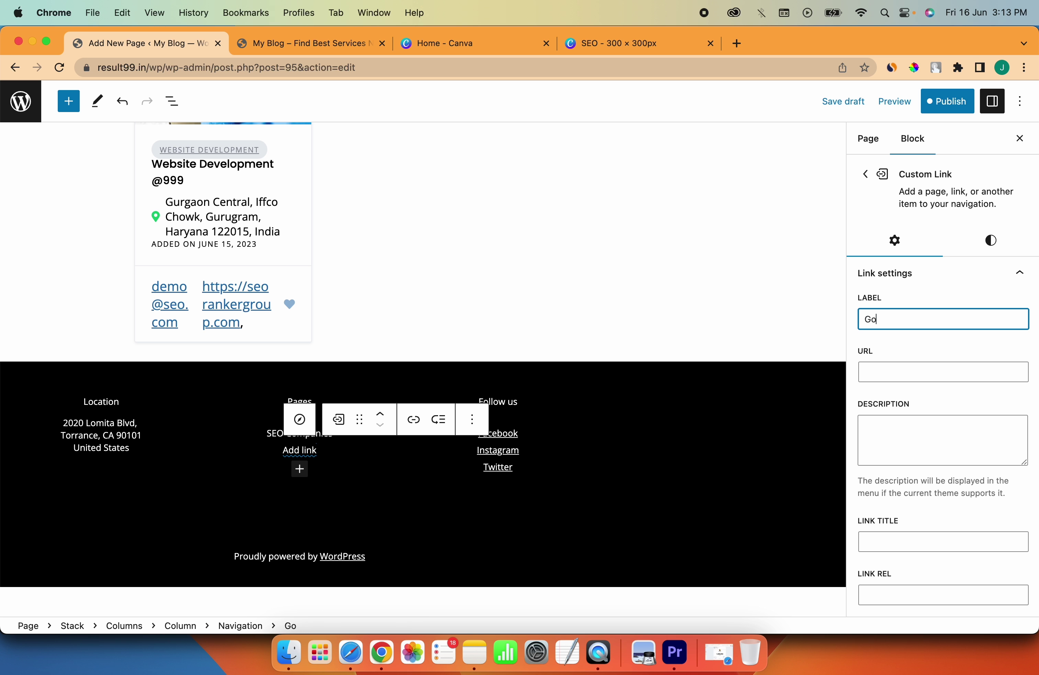
type("ogle Ads")
left_click(917, 374)
type("abc.com")
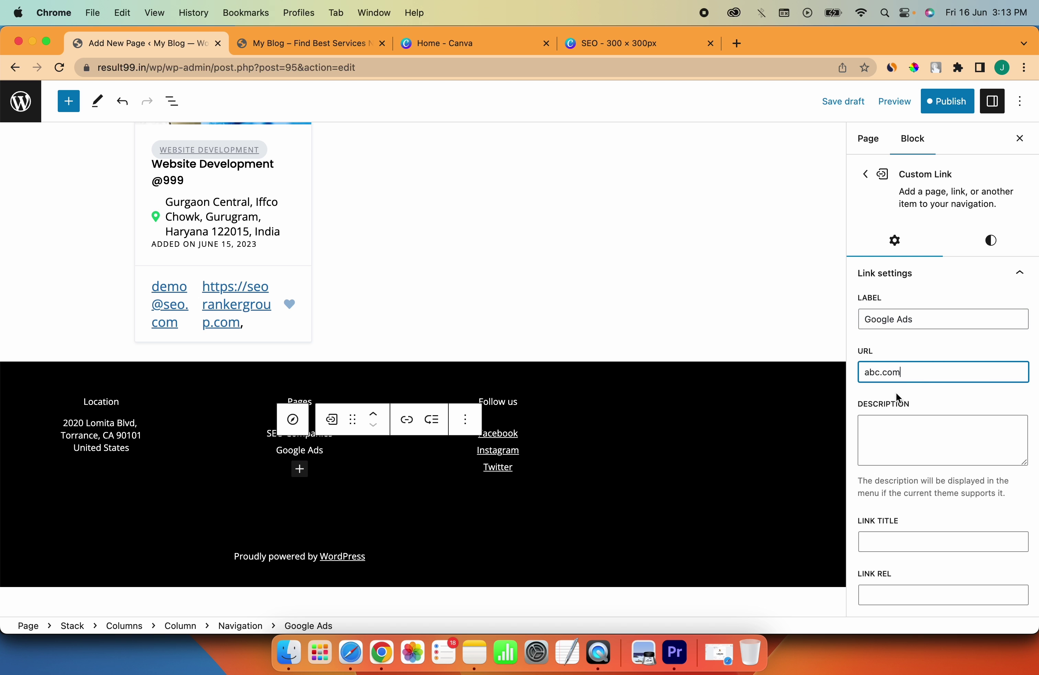
left_click(679, 467)
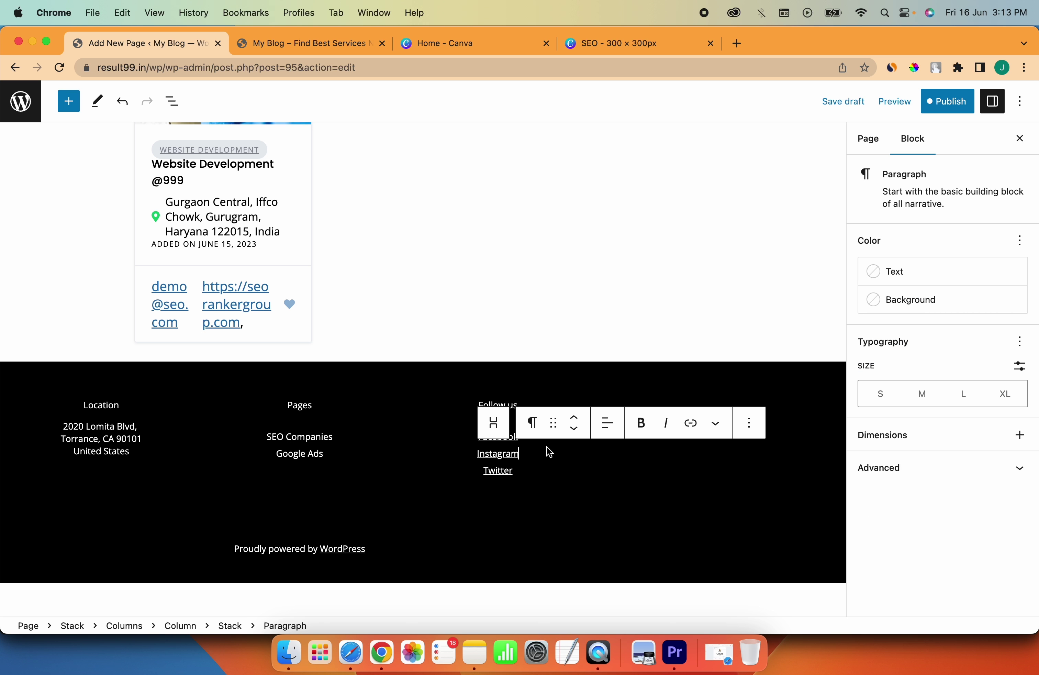
Step: Replace 'WordPress' with 'MyListing' in the footer's Proudly powered by credit, then publish
left_click(537, 548)
left_click(372, 553)
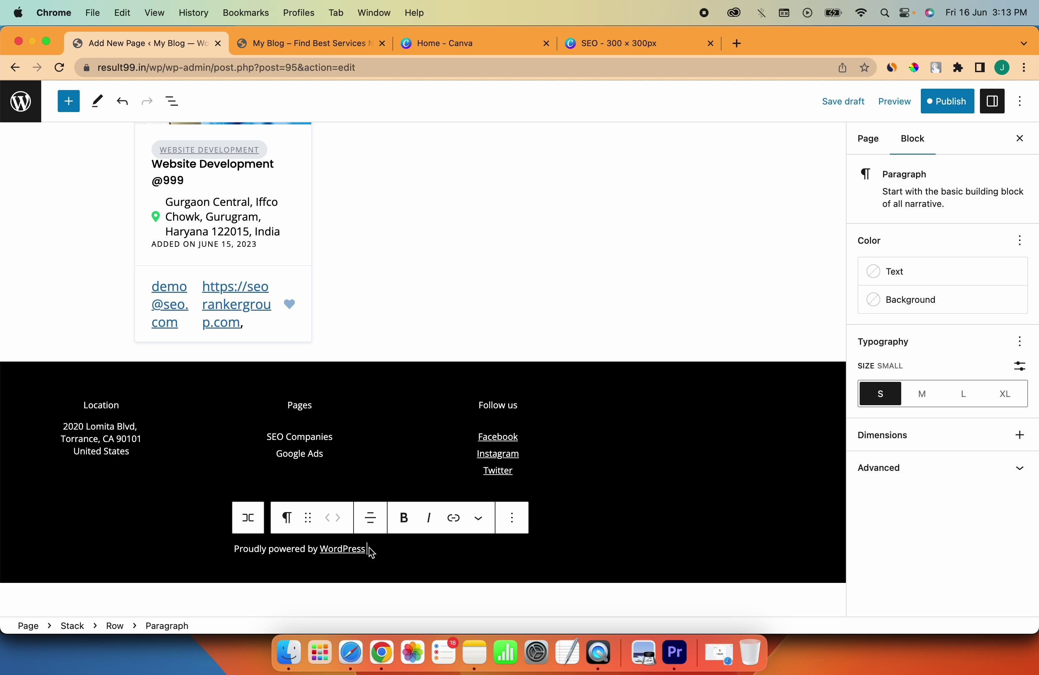
left_click(371, 552)
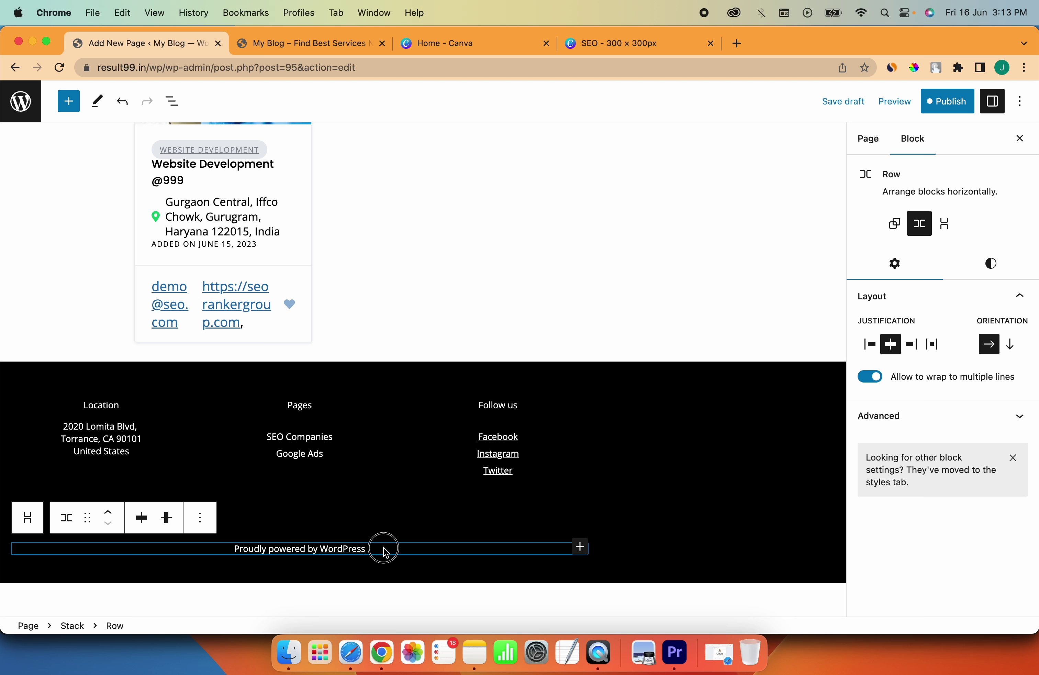
triple_click(384, 548)
key("Left")
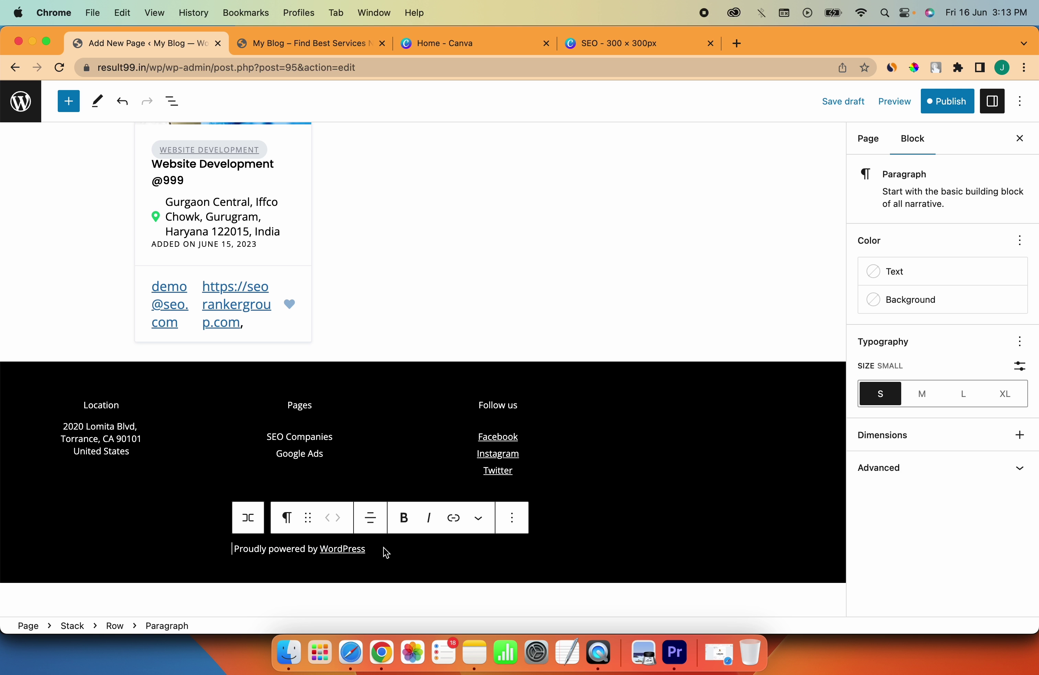
key("Right")
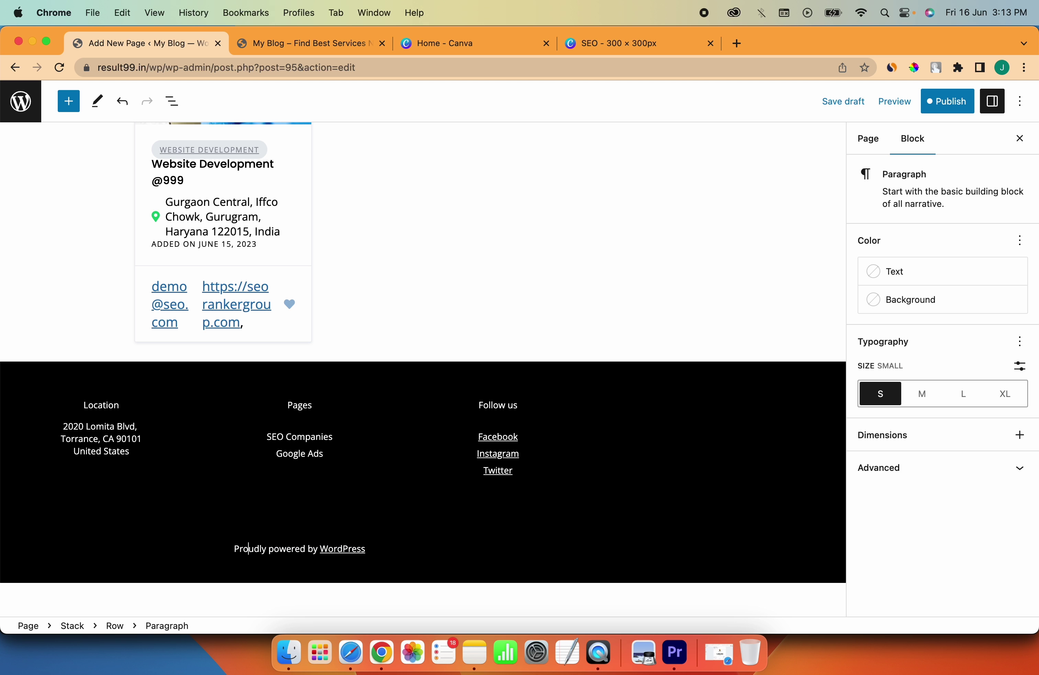
key("End")
key("BackSpace")
key("BackSpace")
key("BackSpace")
key("BackSpace")
key("BackSpace")
key("BackSpace")
key("BackSpace")
key("BackSpace")
key("BackSpace")
type("MyListing")
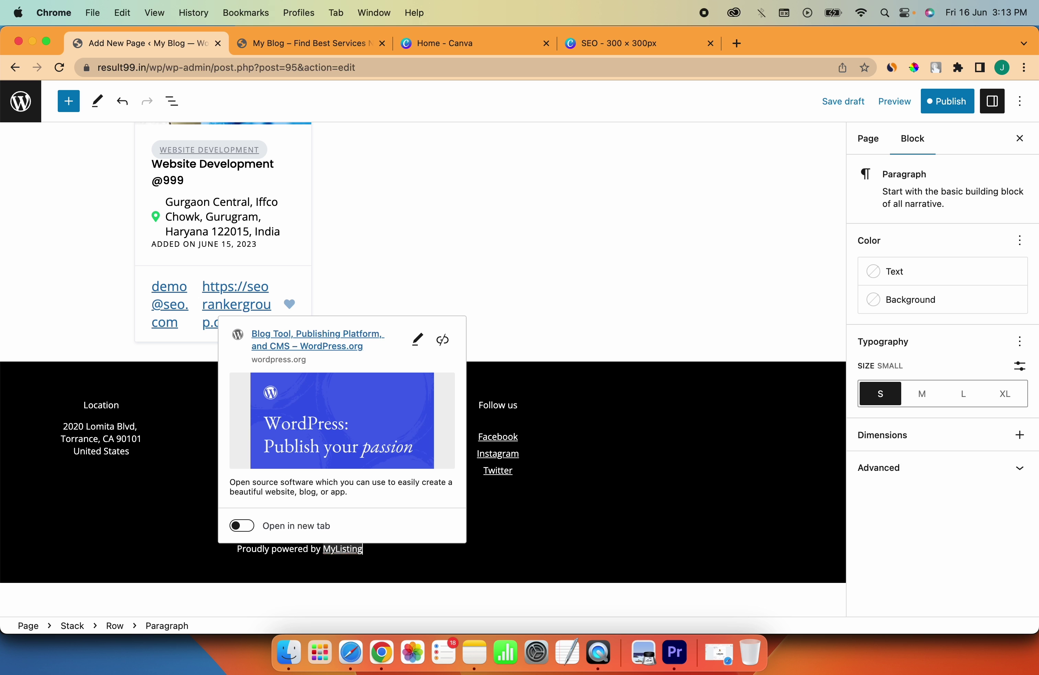
left_click(583, 541)
scroll(808, 162, "up", 7)
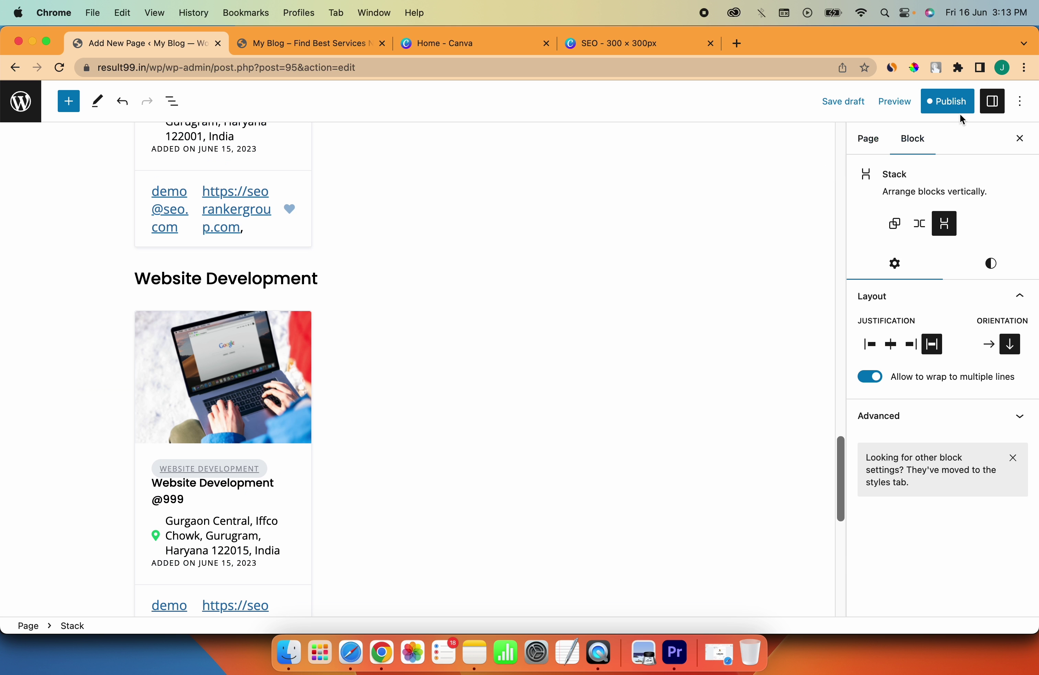
left_click(949, 102)
Step: Confirm publishing the home page and reload the live front page to see the banner and search form
left_click(898, 103)
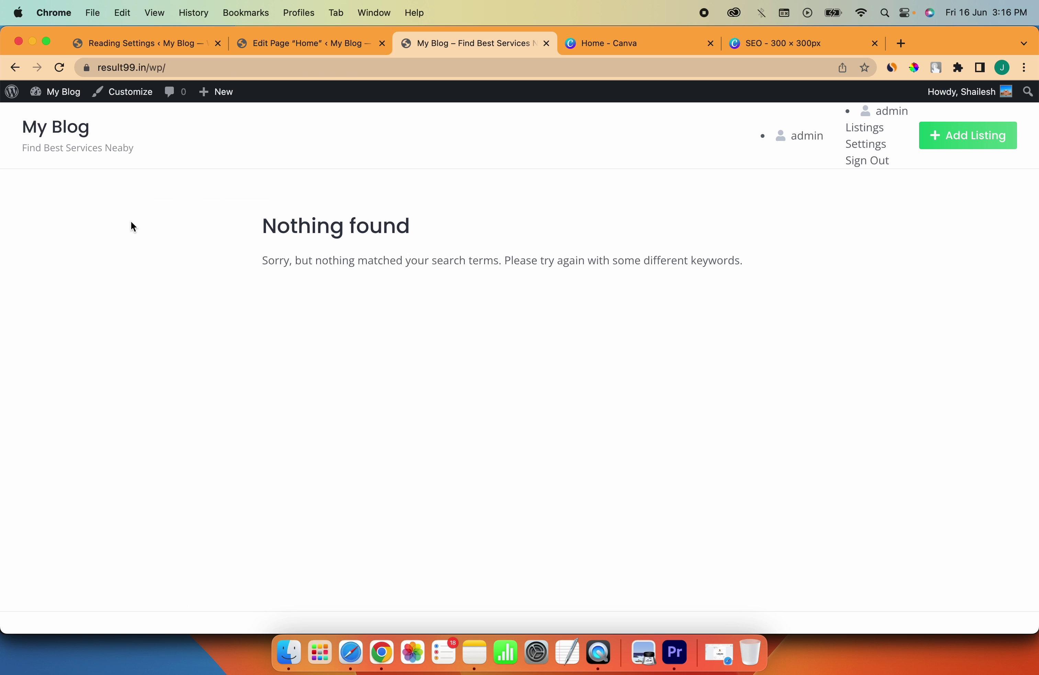
left_click(57, 72)
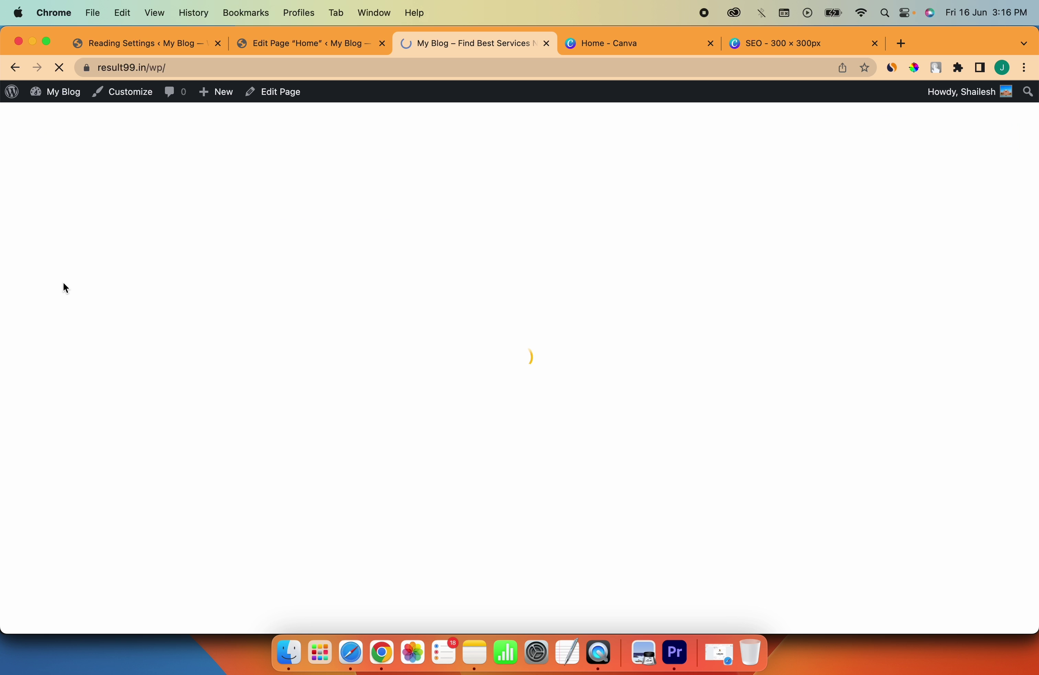
scroll(62, 282, "down", 2)
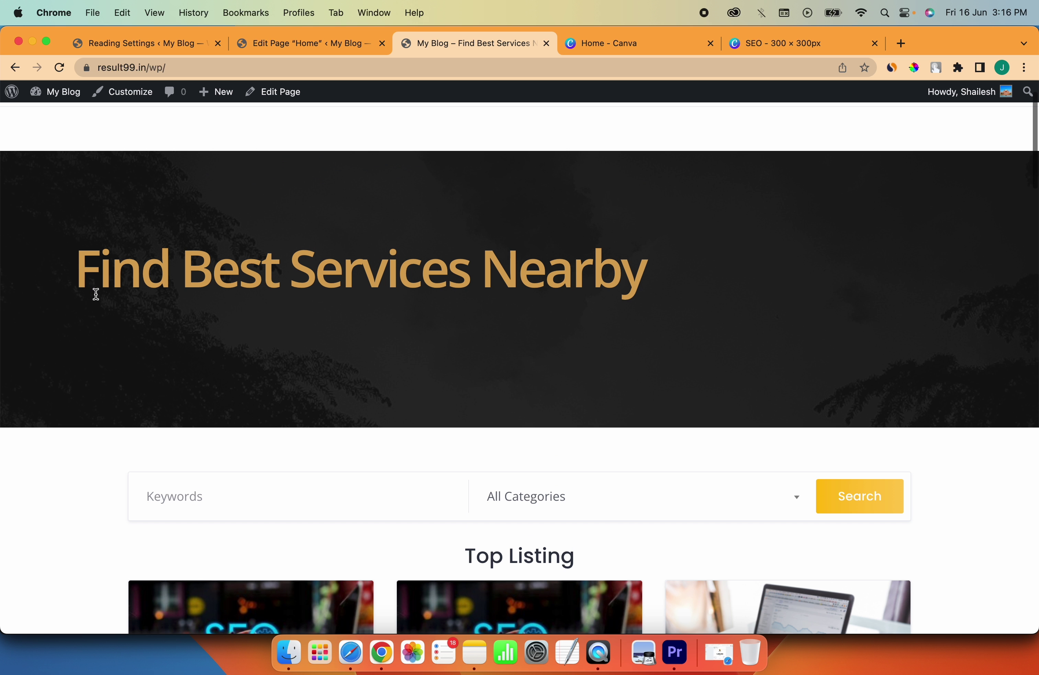
Step: Update the home page and open the live page from the saved notice
double_click(591, 275)
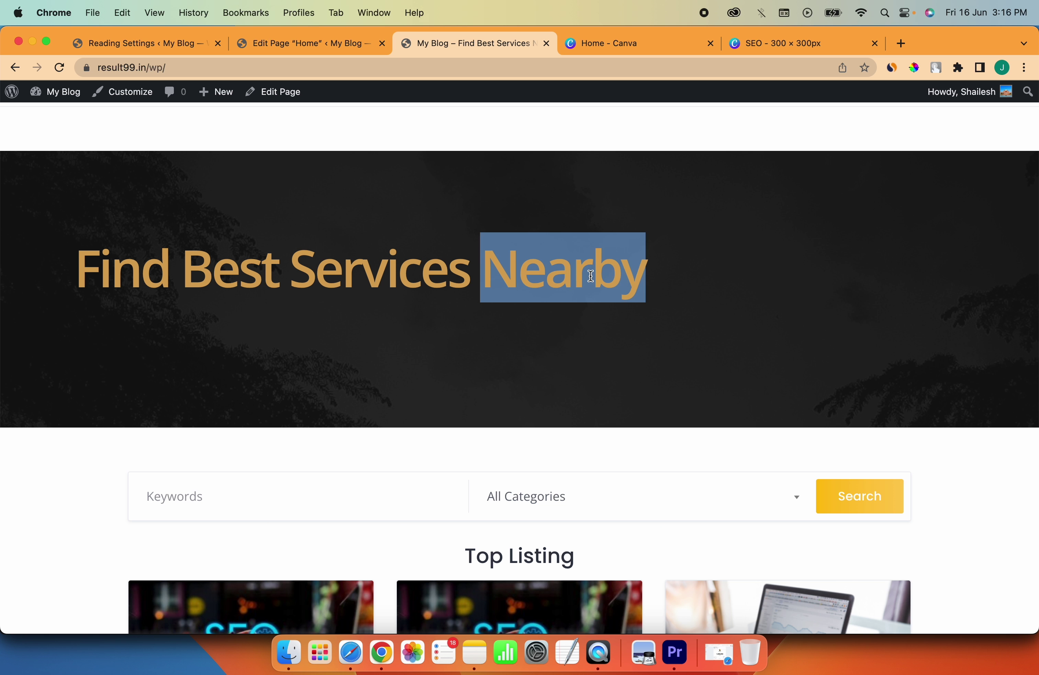
scroll(591, 275, "down", 3)
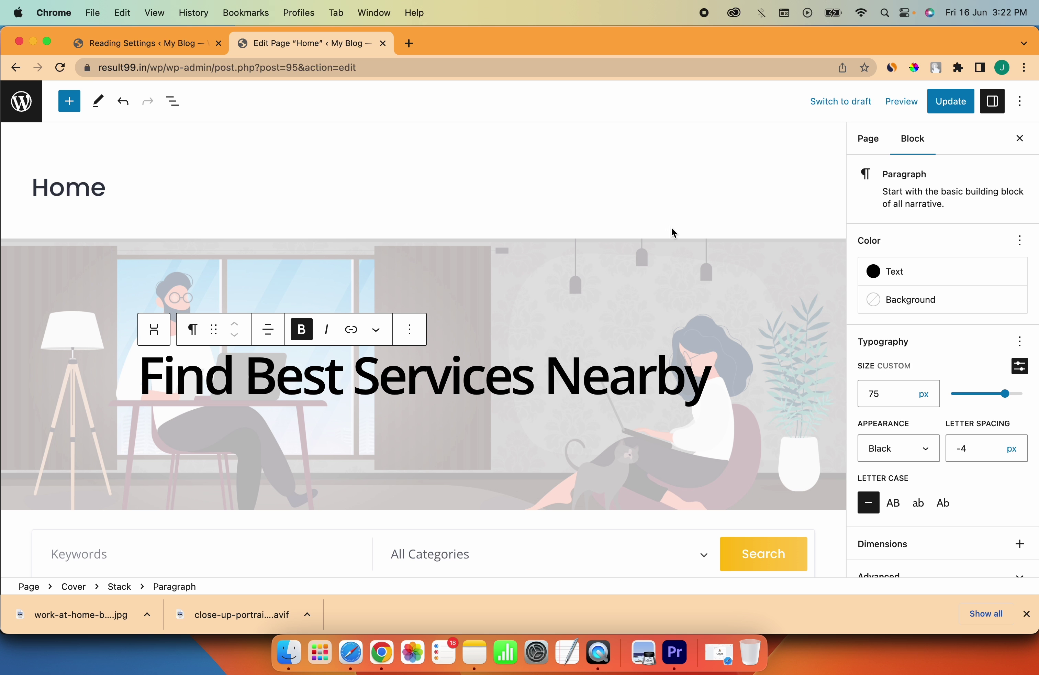
left_click(952, 102)
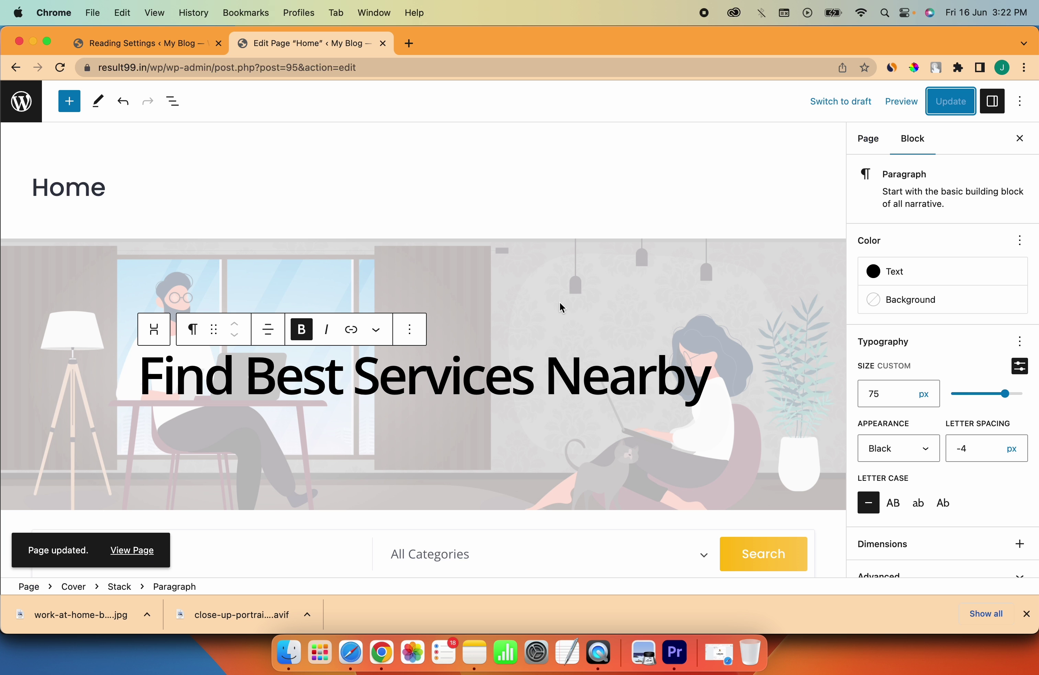
left_click(132, 550)
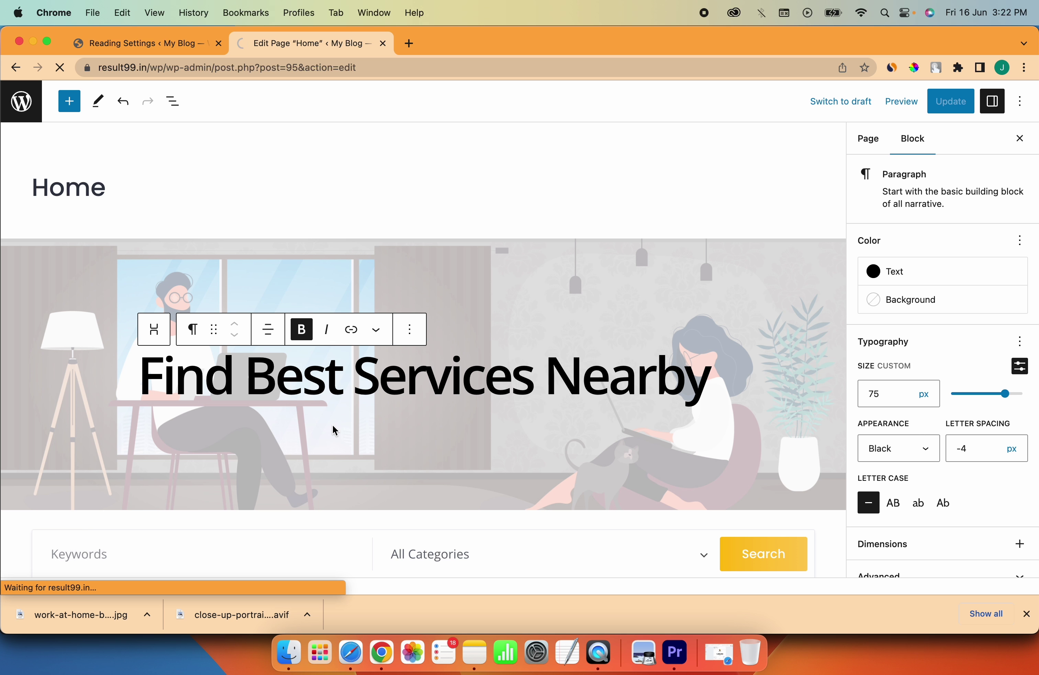
Step: Scroll the live front page from hero to footer, trying the Keywords and category search fields
scroll(332, 425, "down", 3)
scroll(332, 425, "up", 3)
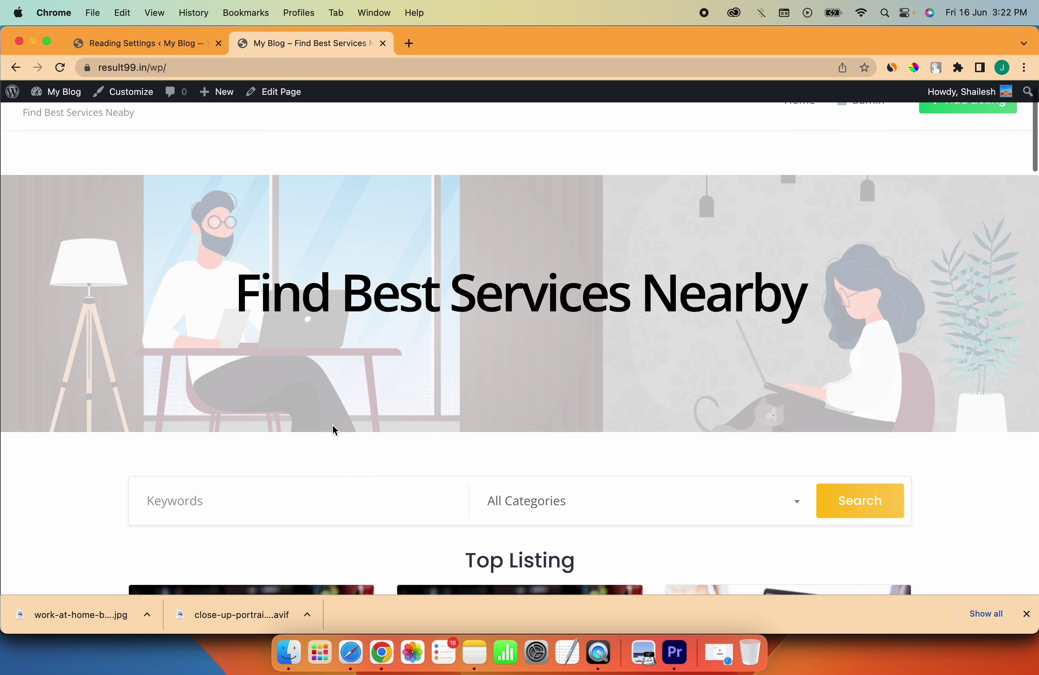
scroll(396, 405, "down", 5)
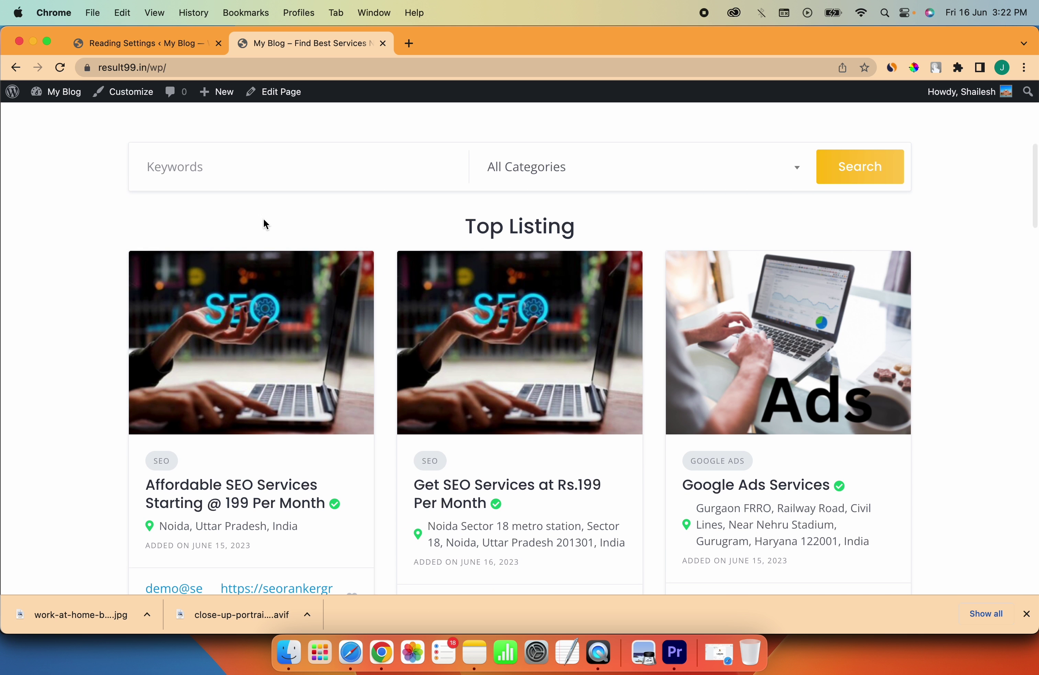
left_click(245, 169)
left_click(520, 173)
scroll(635, 489, "down", 8)
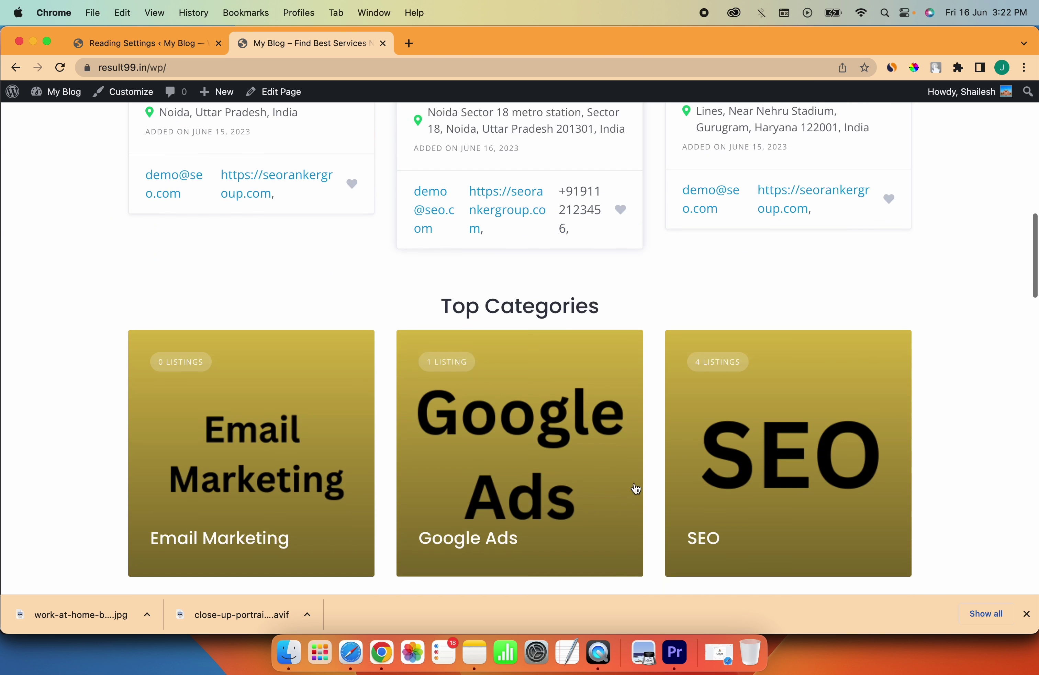
scroll(636, 489, "up", 8)
scroll(666, 471, "down", 9)
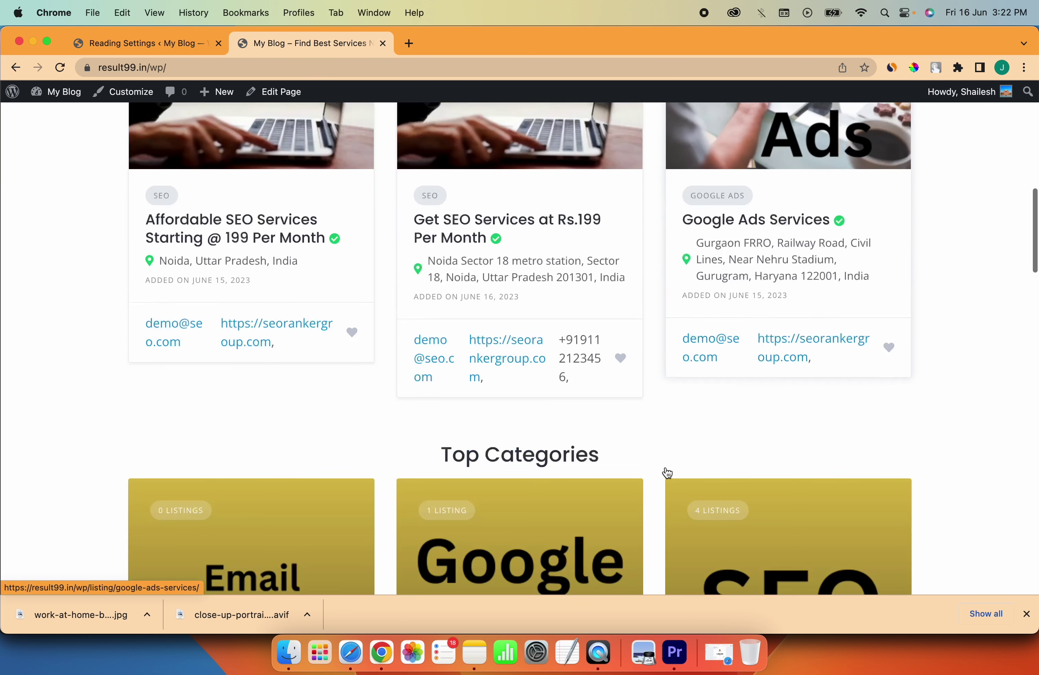
scroll(665, 468, "down", 12)
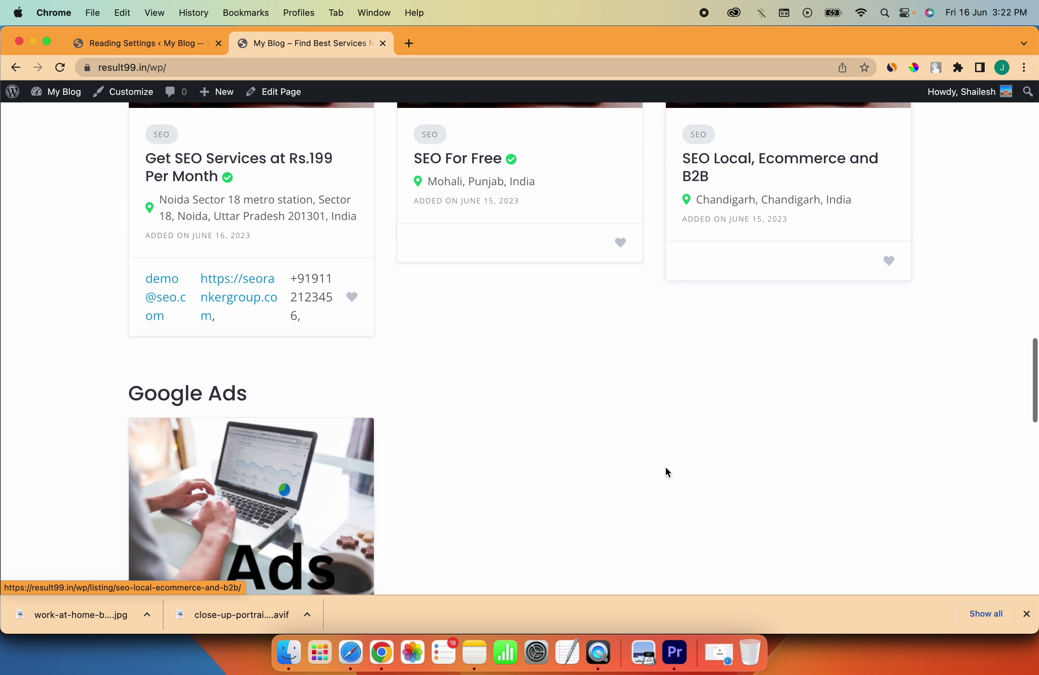
scroll(666, 468, "down", 15)
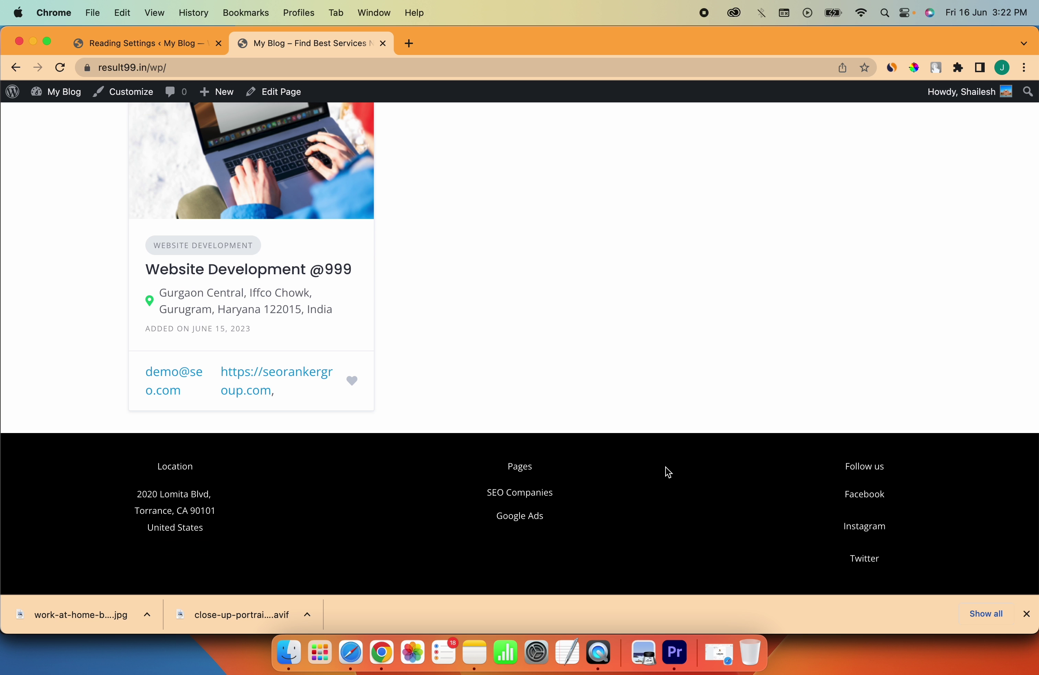
scroll(665, 468, "up", 10)
scroll(666, 471, "up", 20)
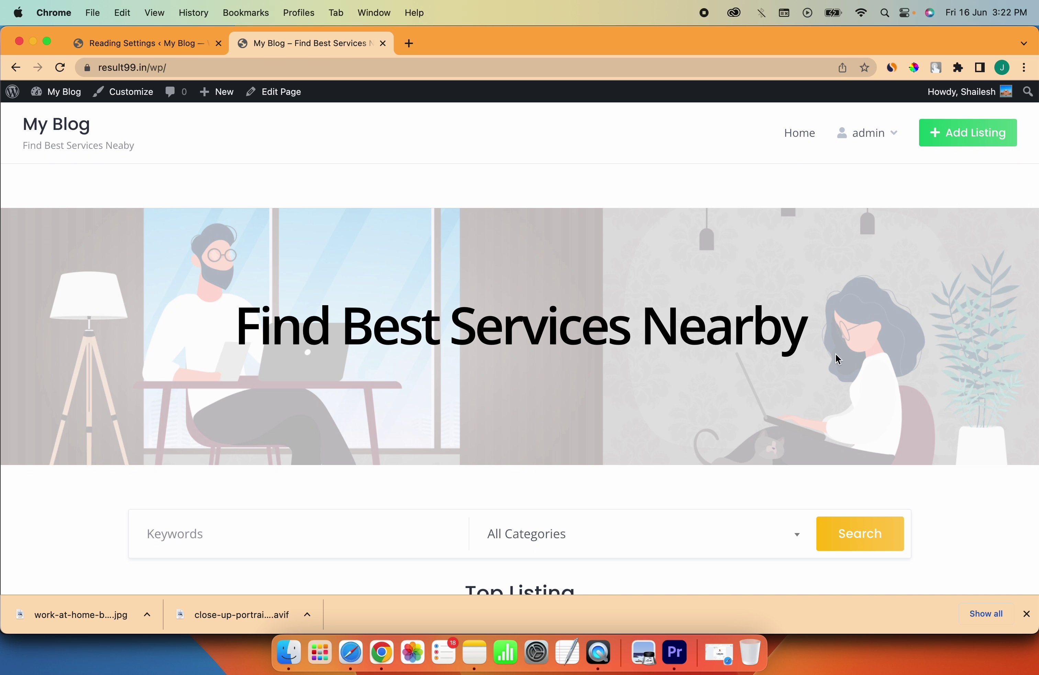
Step: Copy the site address and browse the live site in a logged-out window
left_click(571, 72)
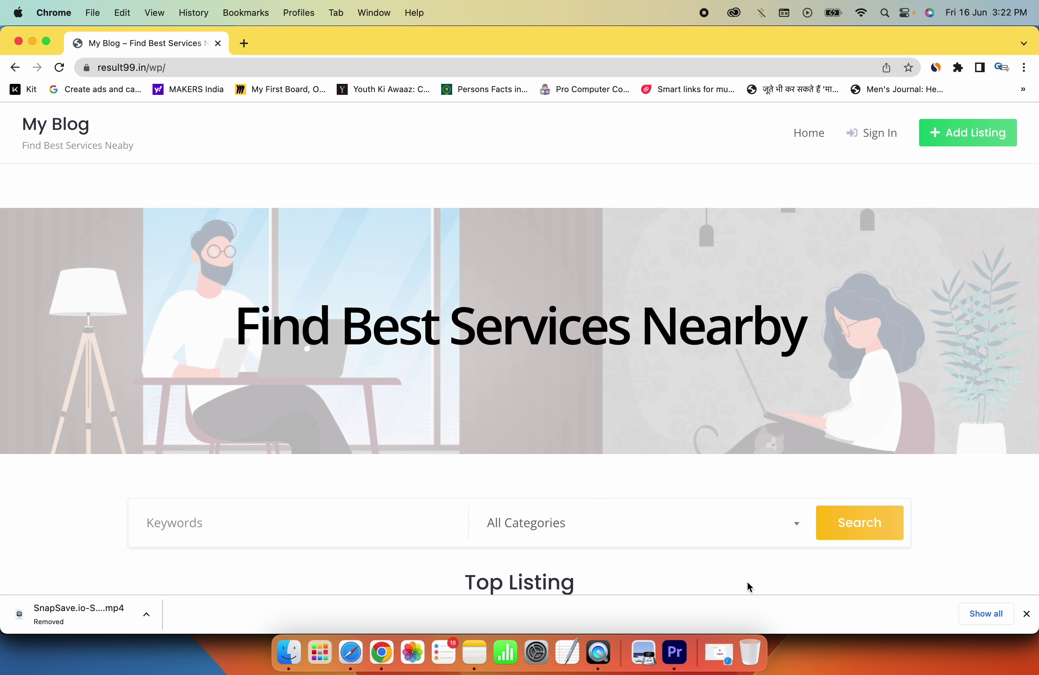
left_click(1027, 614)
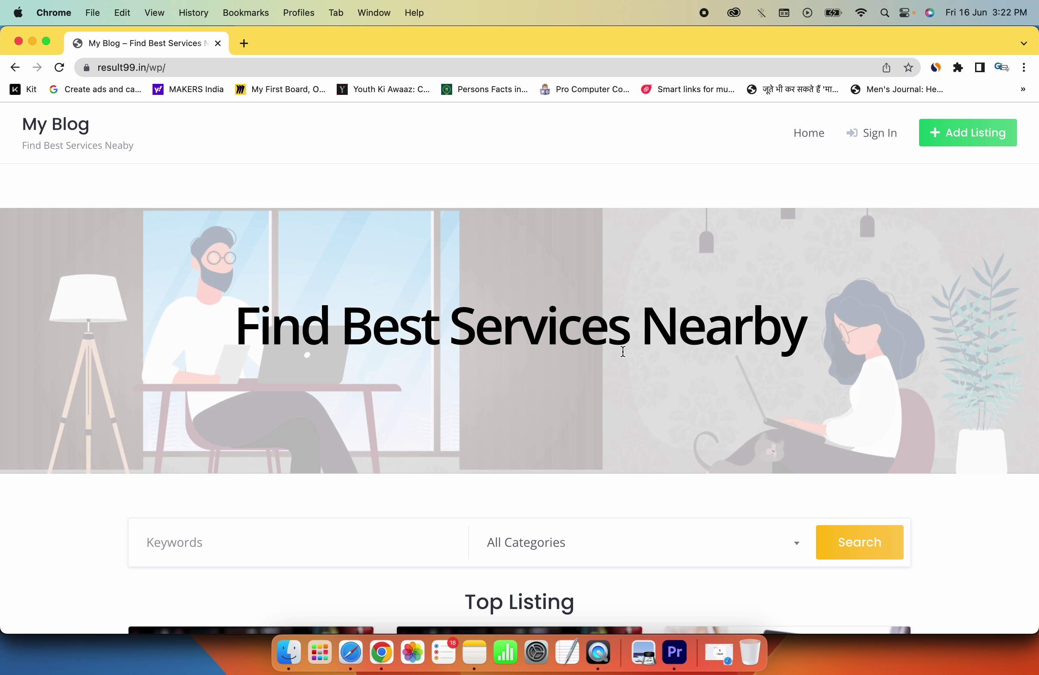
scroll(623, 353, "down", 15)
scroll(622, 354, "up", 15)
scroll(622, 353, "down", 15)
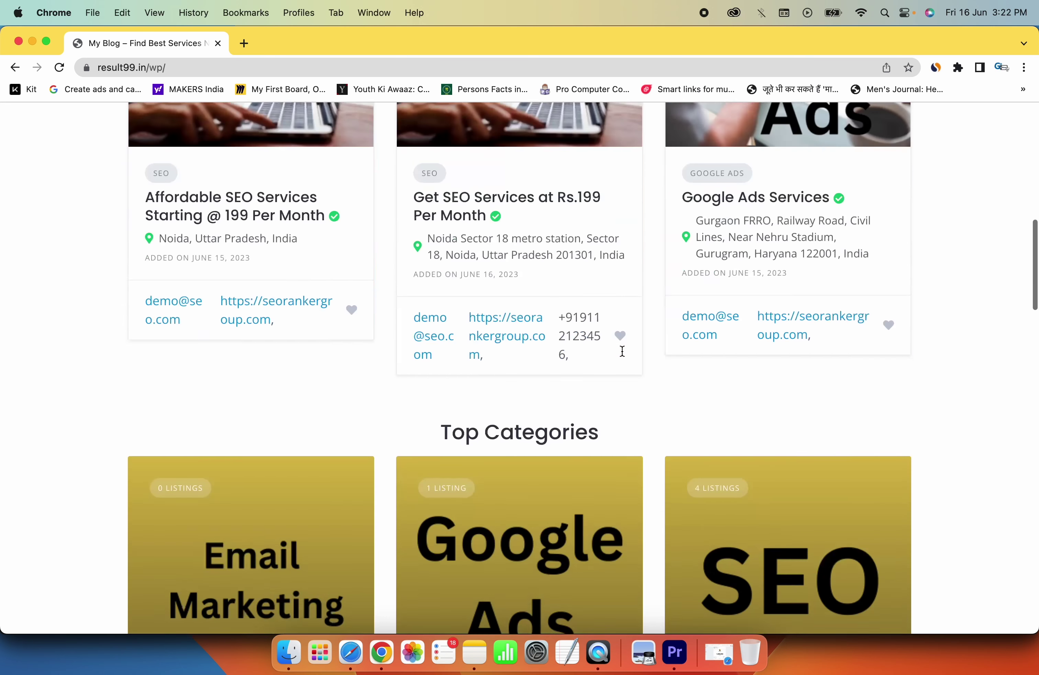
scroll(624, 356, "up", 5)
scroll(624, 357, "down", 10)
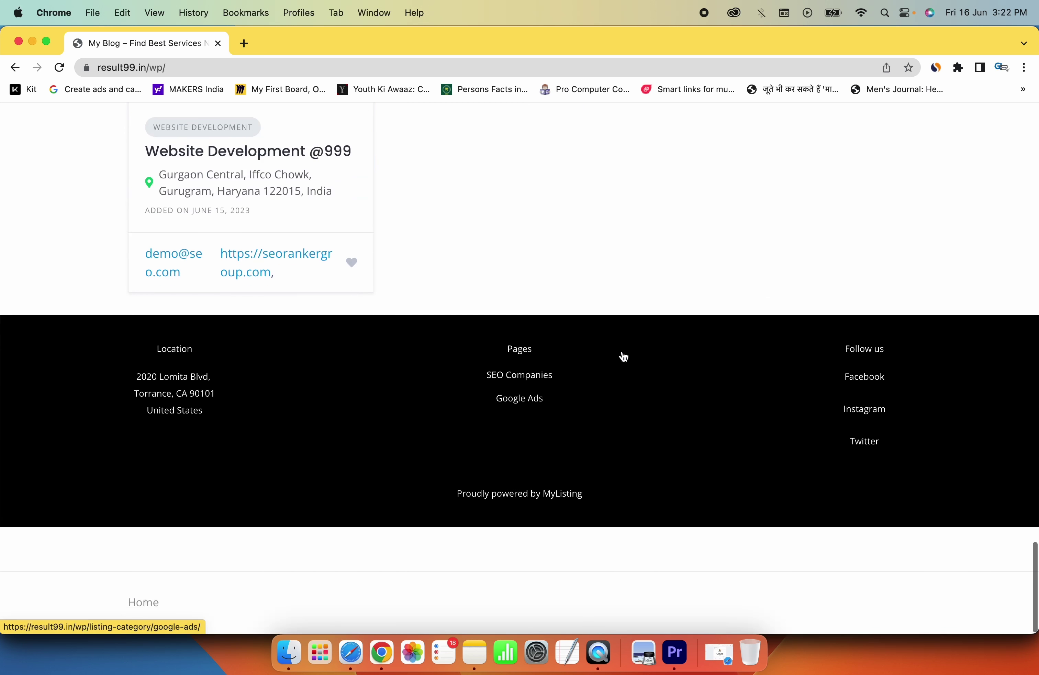
scroll(622, 355, "up", 15)
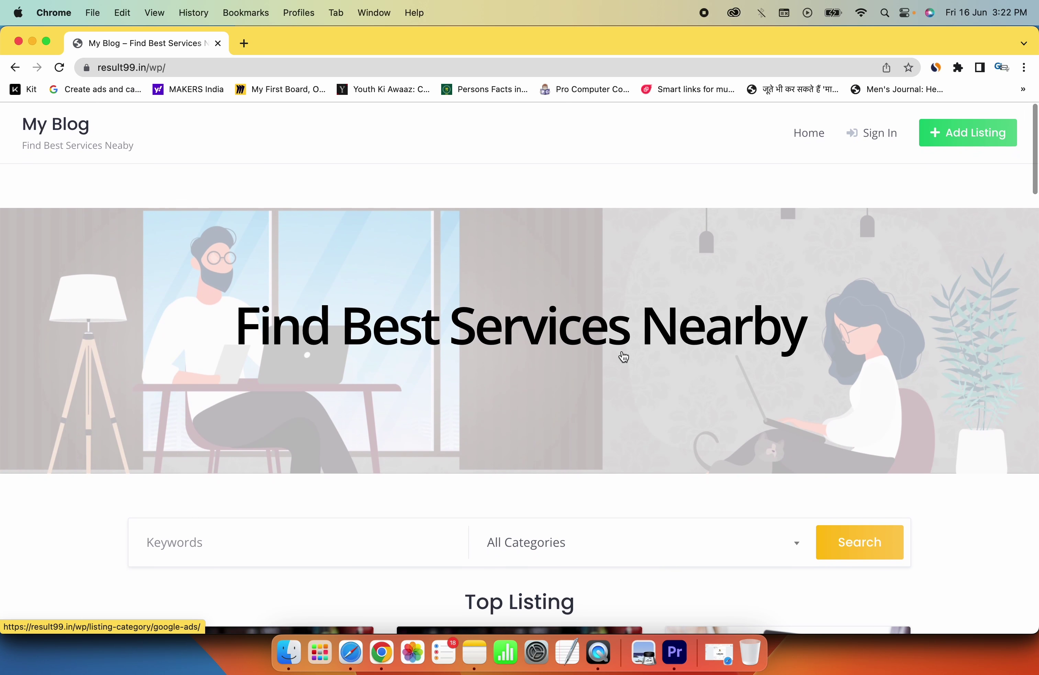
Step: As a visitor, try Add Listing, open then dismiss the registration form, and close the window
left_click(946, 136)
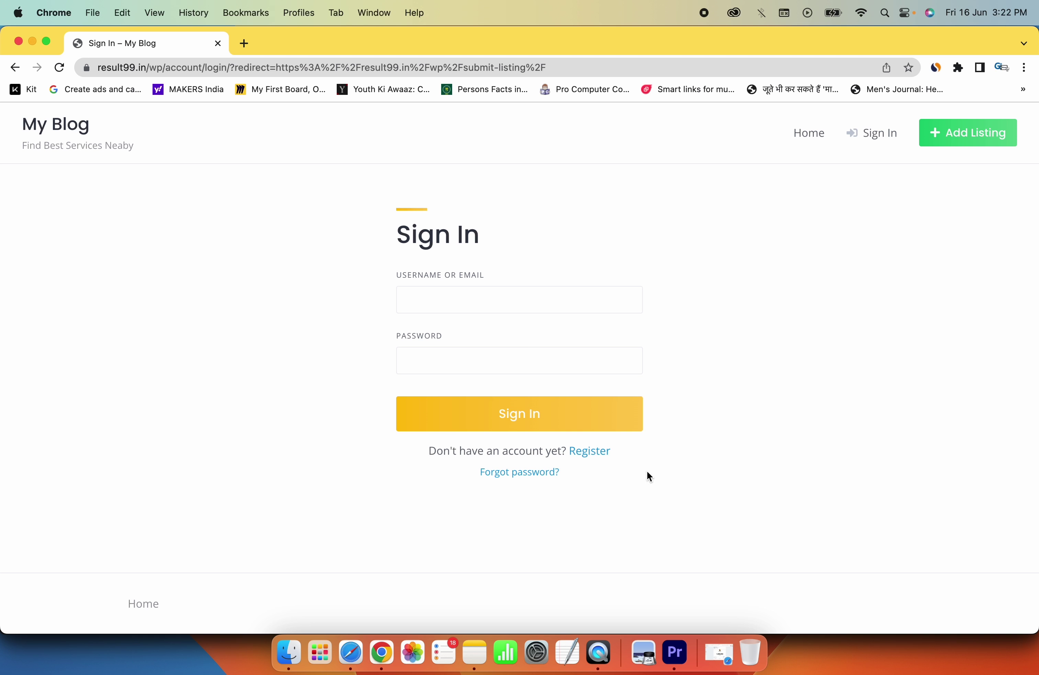
left_click(598, 455)
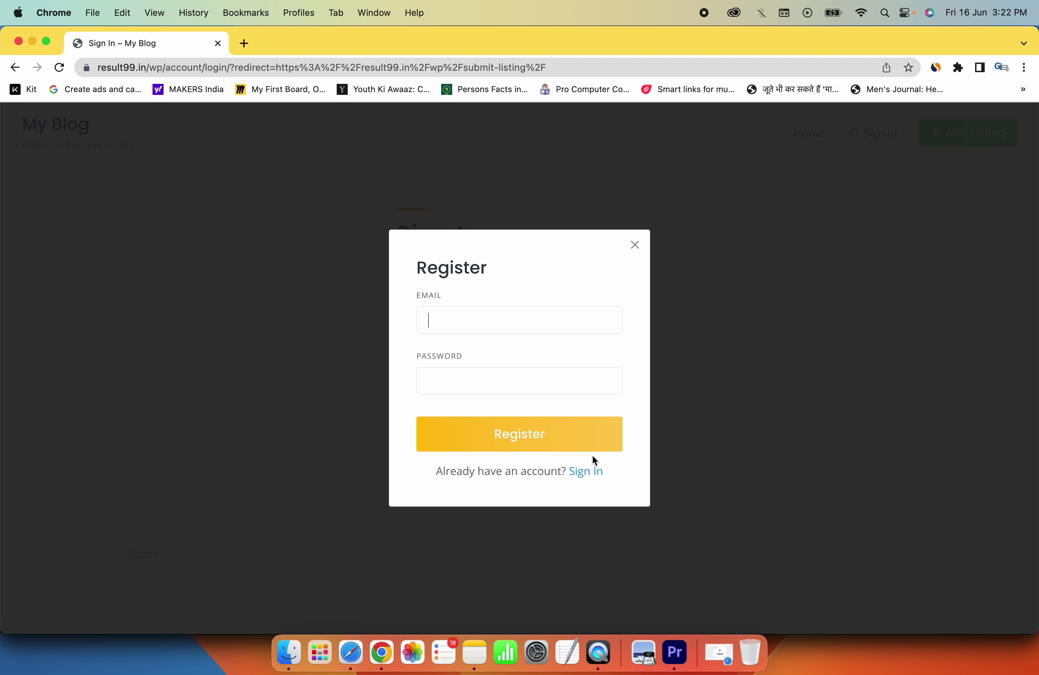
left_click(548, 323)
left_click(635, 244)
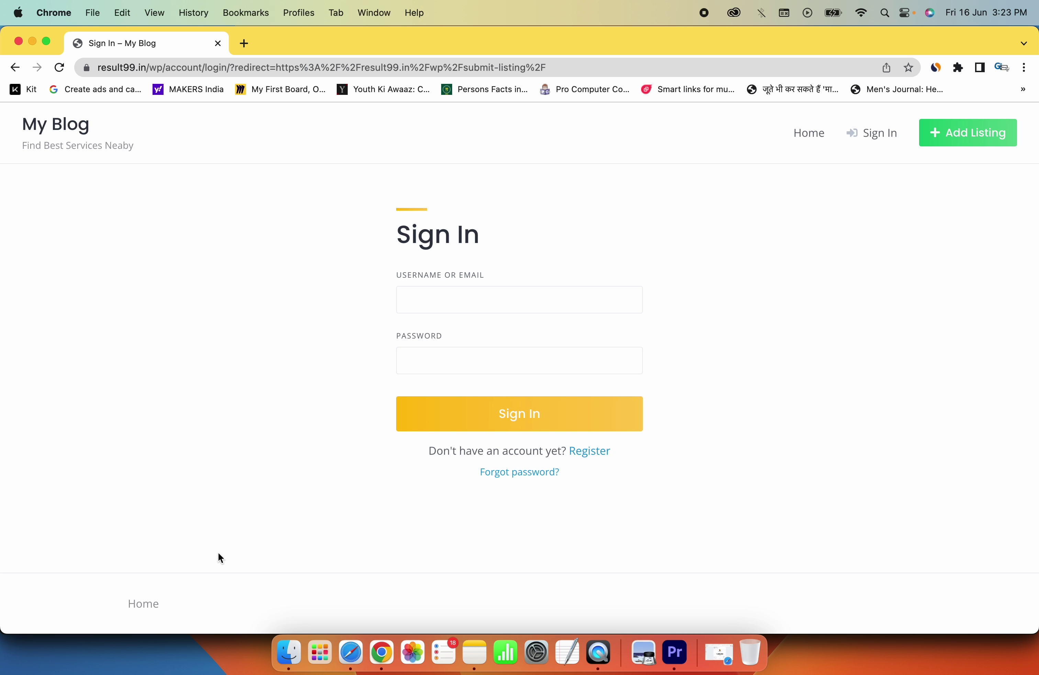
left_click(218, 47)
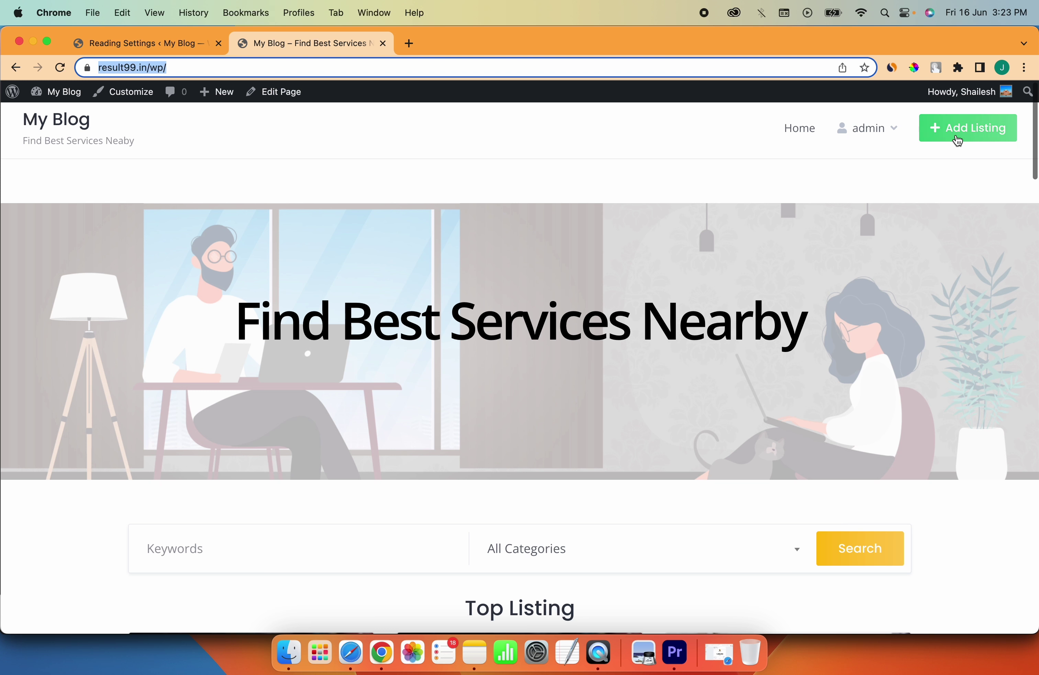
Step: Start a new listing as admin, choose Google Ads as its category, and upload Ads.png to the gallery
left_click(958, 141)
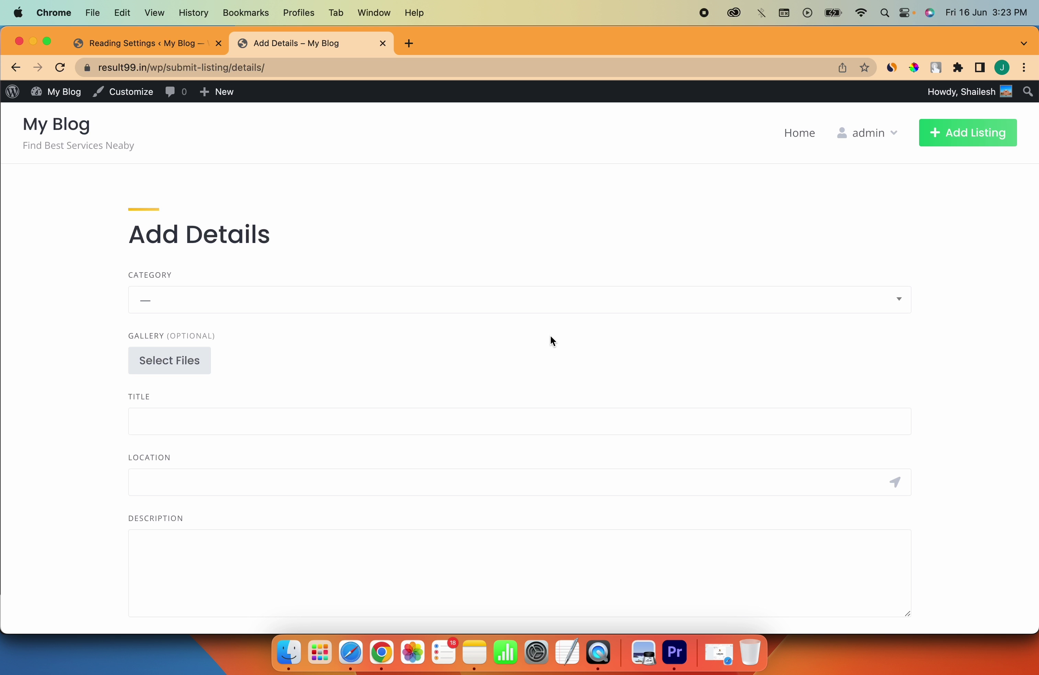
left_click(262, 309)
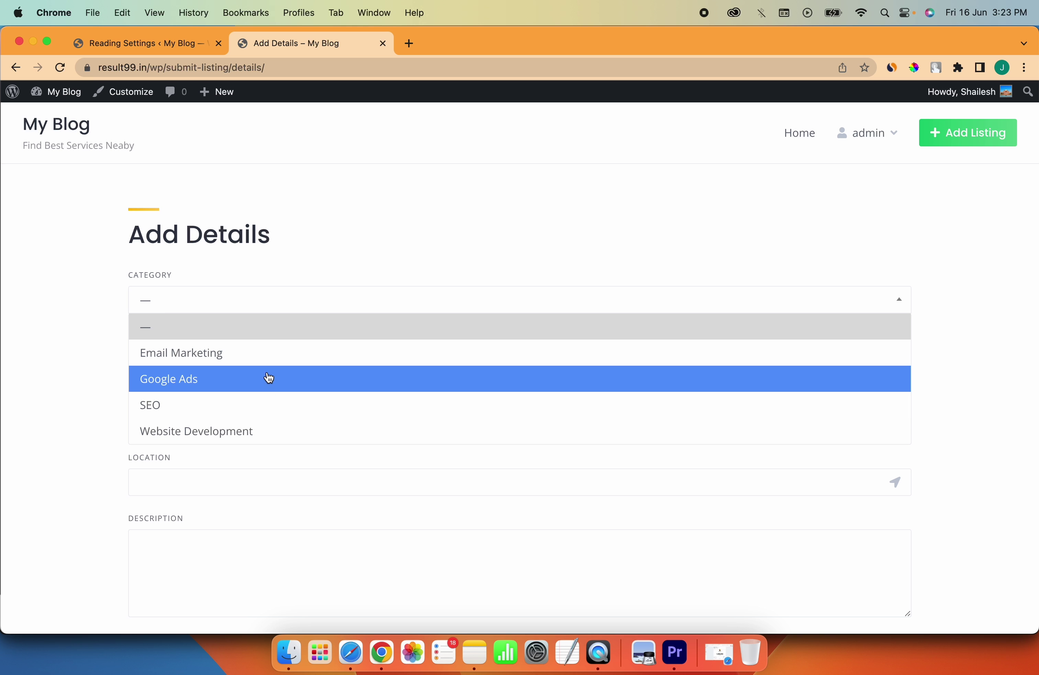
left_click(269, 375)
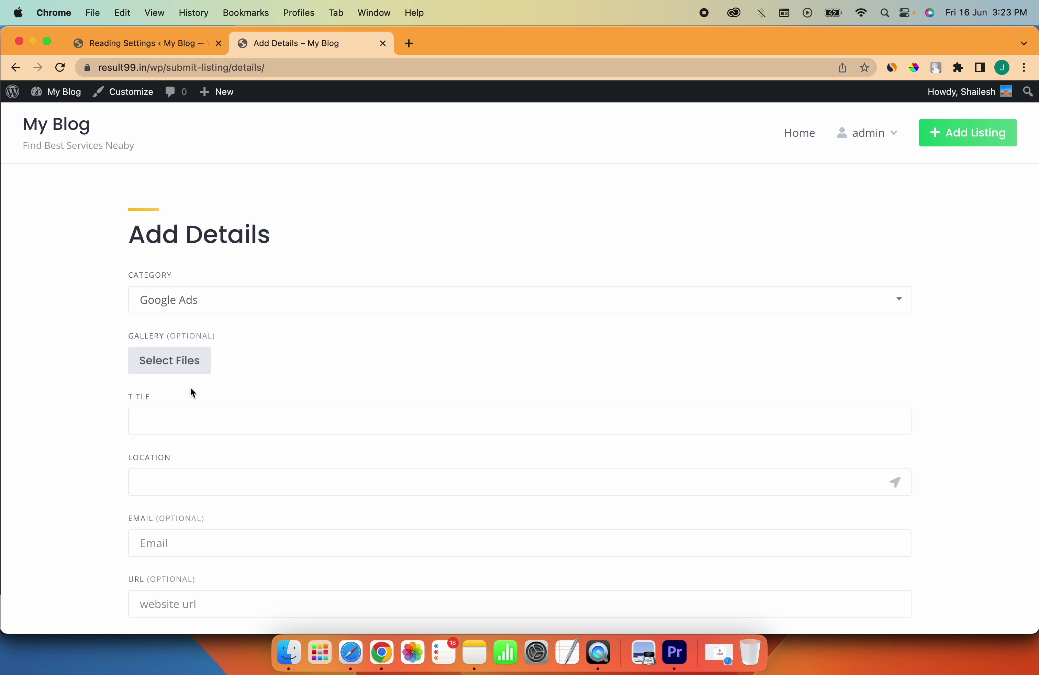
left_click(177, 370)
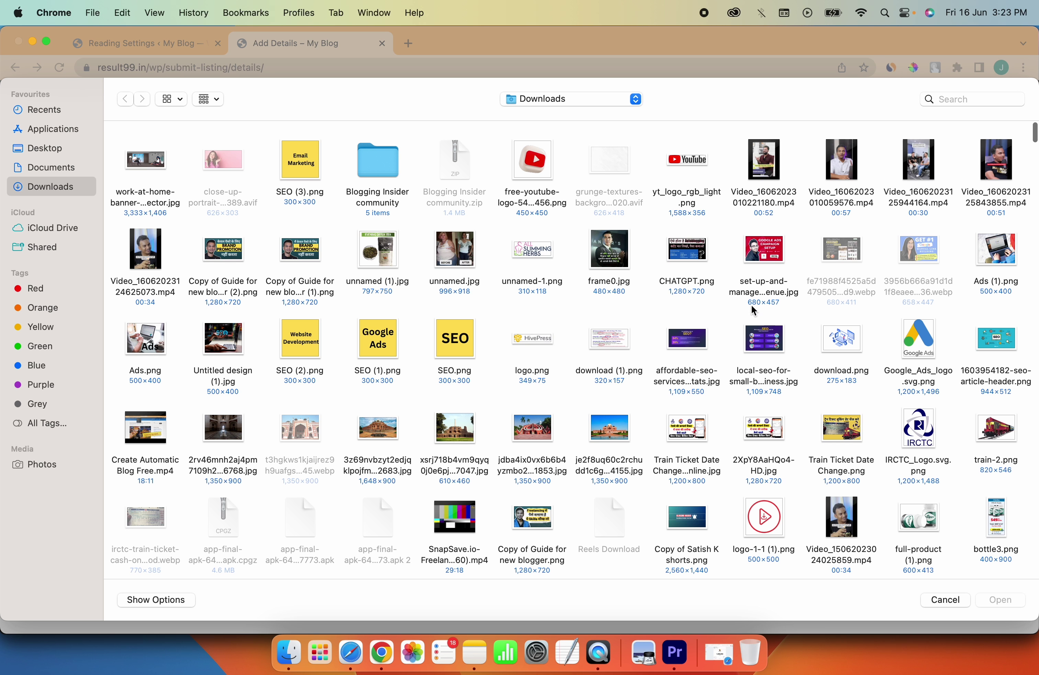
double_click(158, 366)
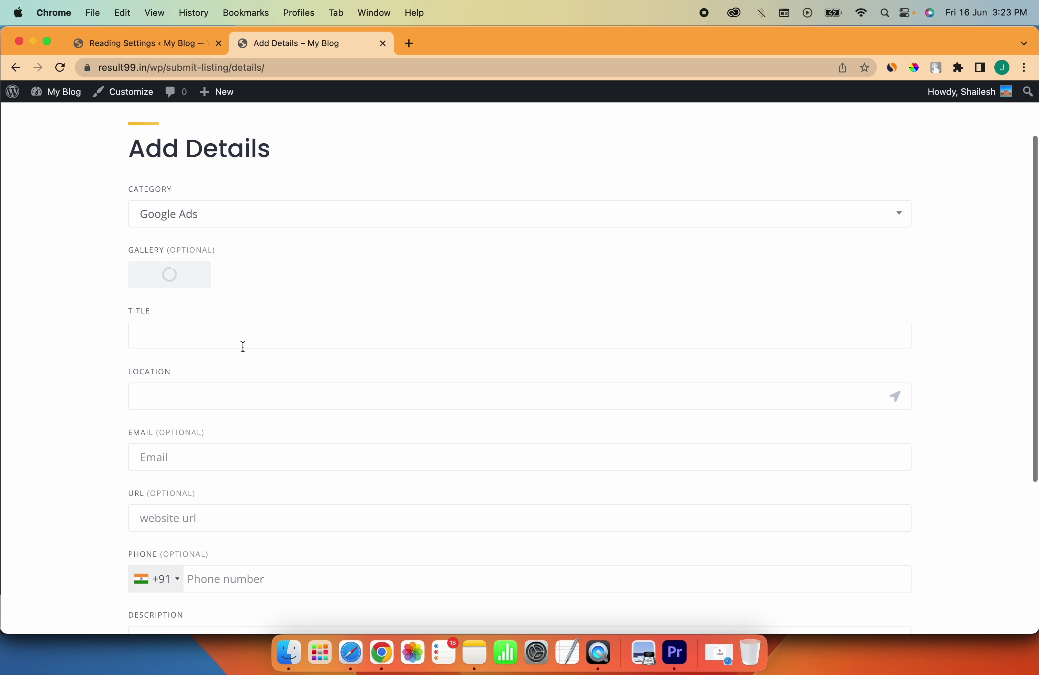
Step: Title the listing 'Google Ads management at 200 Per Month' and set its location to Gurugram, Haryana
left_click(243, 346)
type("Google ")
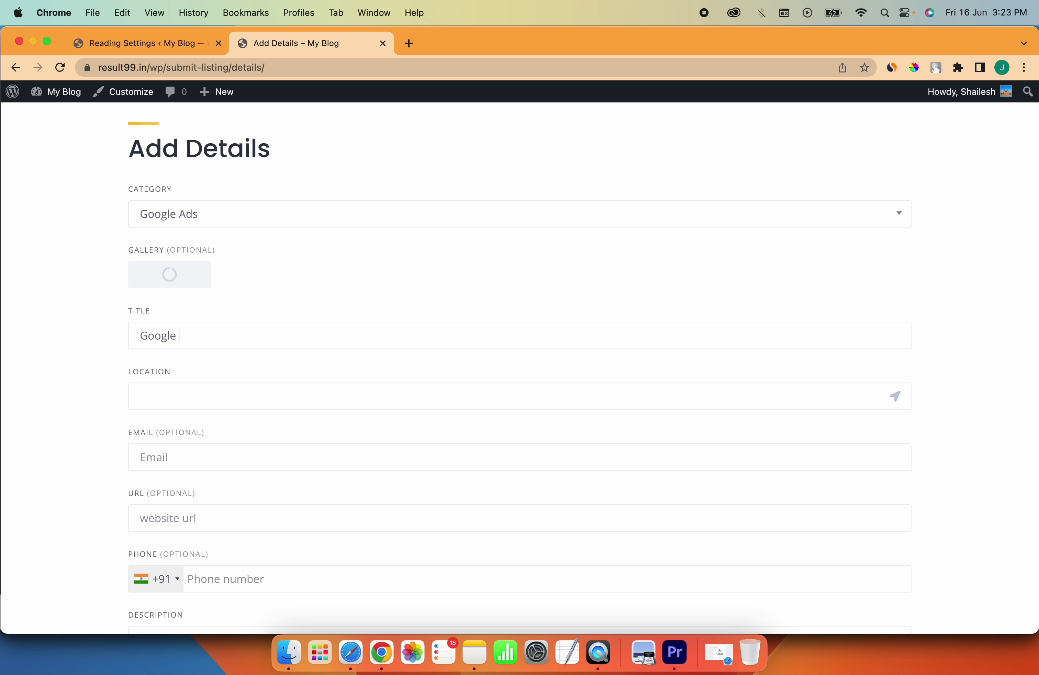
type("Ads management at 20")
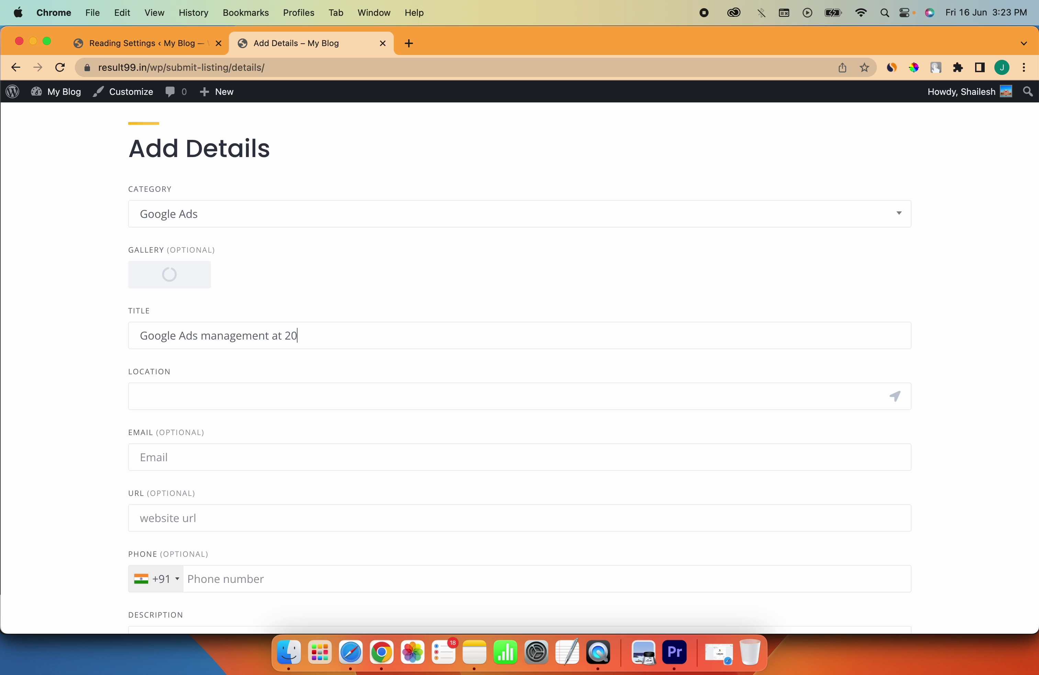
type("0 Per Month")
left_click(251, 404)
scroll(252, 402, "down", 2)
type("Gug")
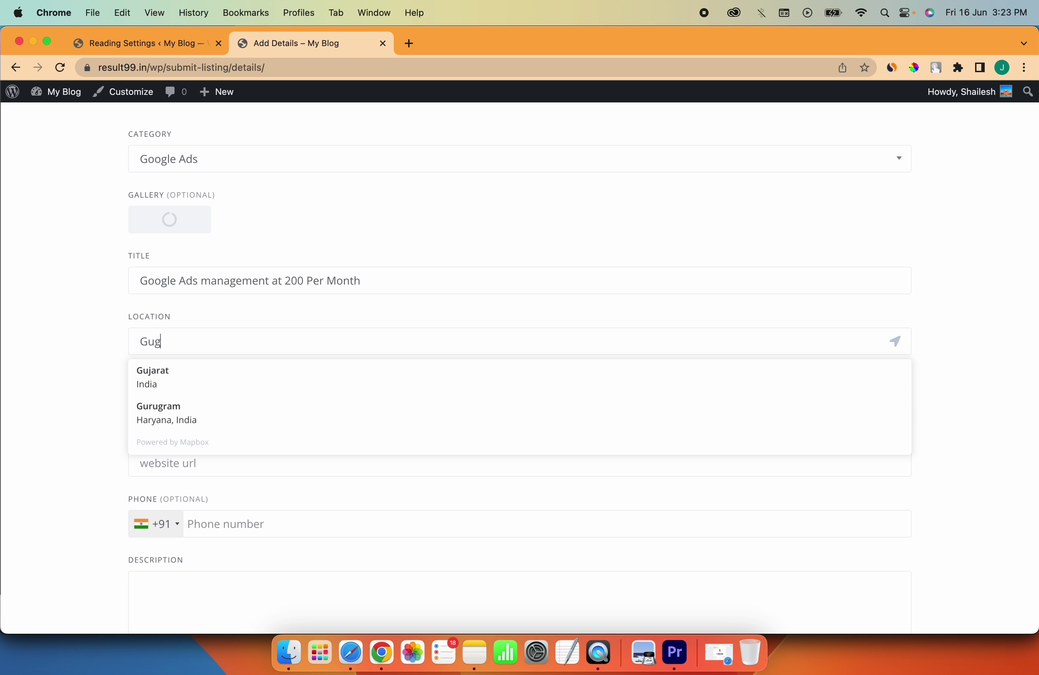
key("BackSpace")
type("r")
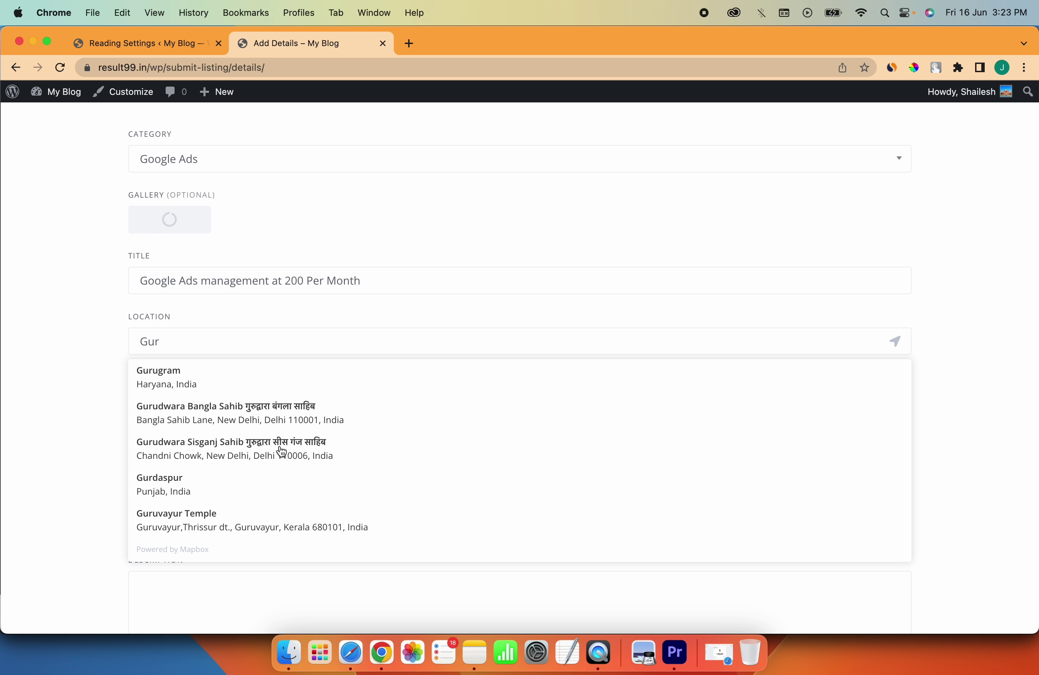
left_click(236, 389)
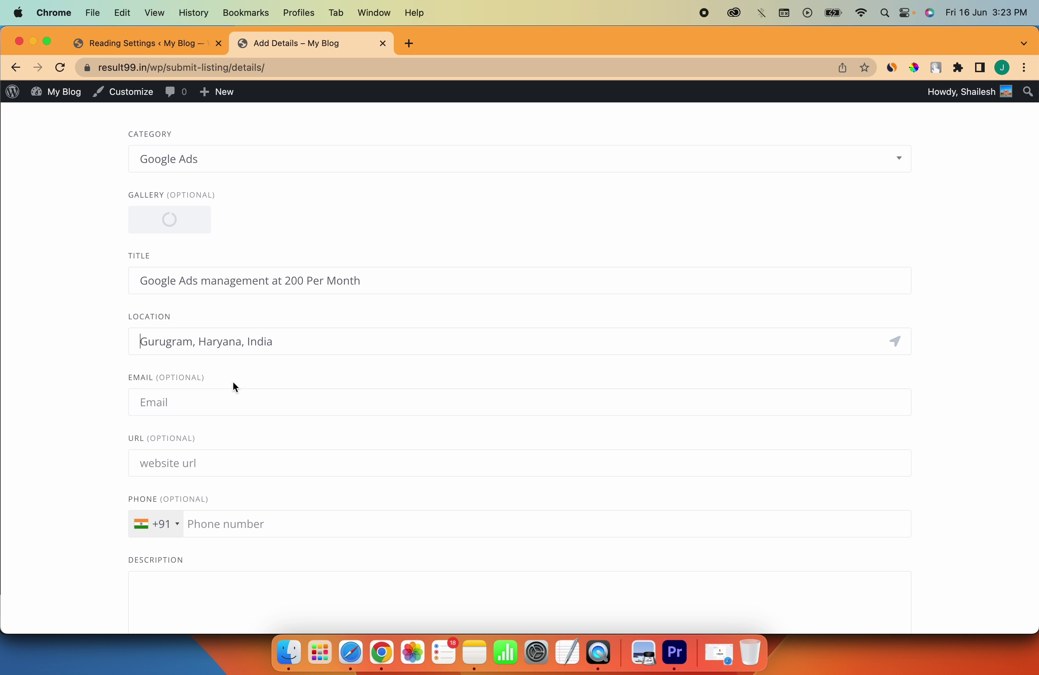
scroll(232, 388, "down", 3)
Step: Fill the contact e-mail from saved suggestions and set the website to reelsdownload.one
left_click(229, 293)
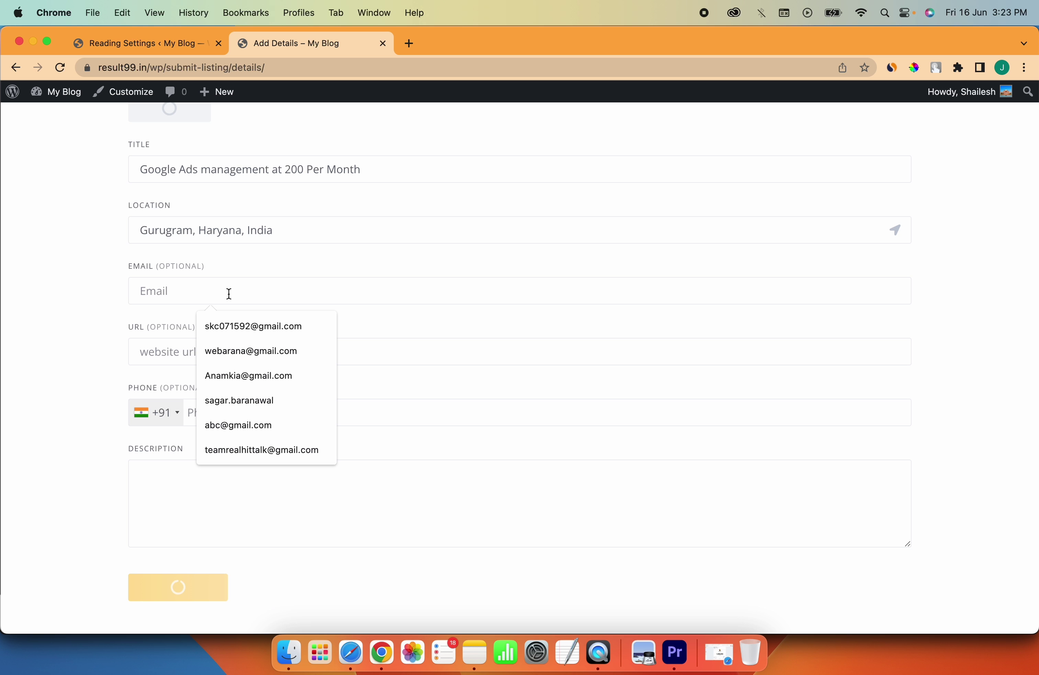
key("super+l")
key("BackSpace")
left_click(284, 292)
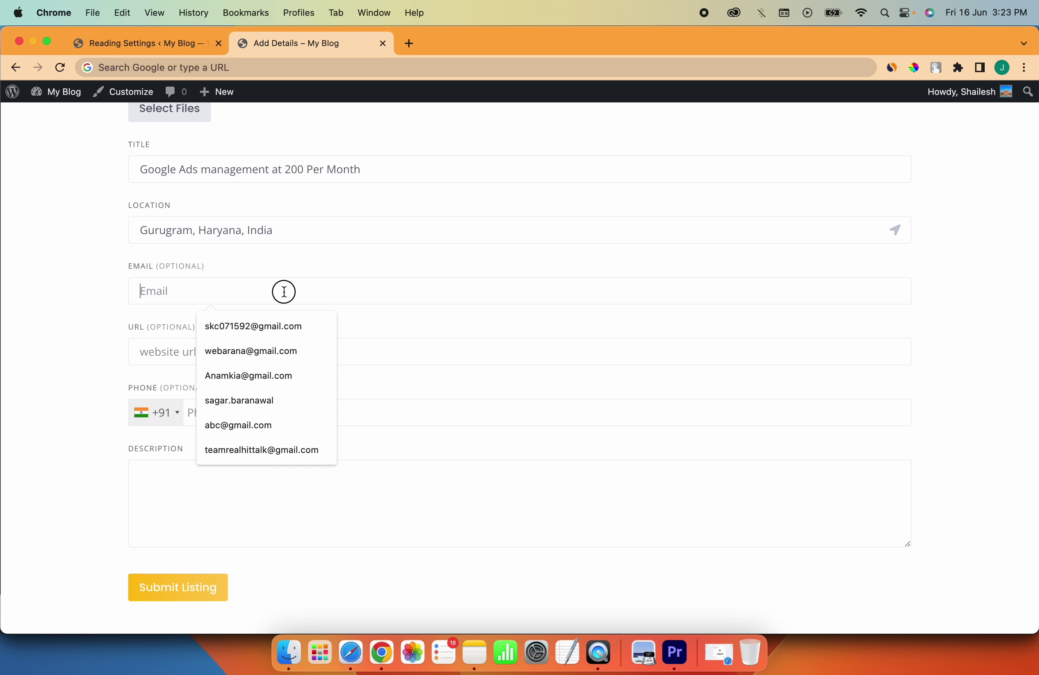
key("Down")
key("Down")
key("Down")
key("Down")
key("Down")
key("Return")
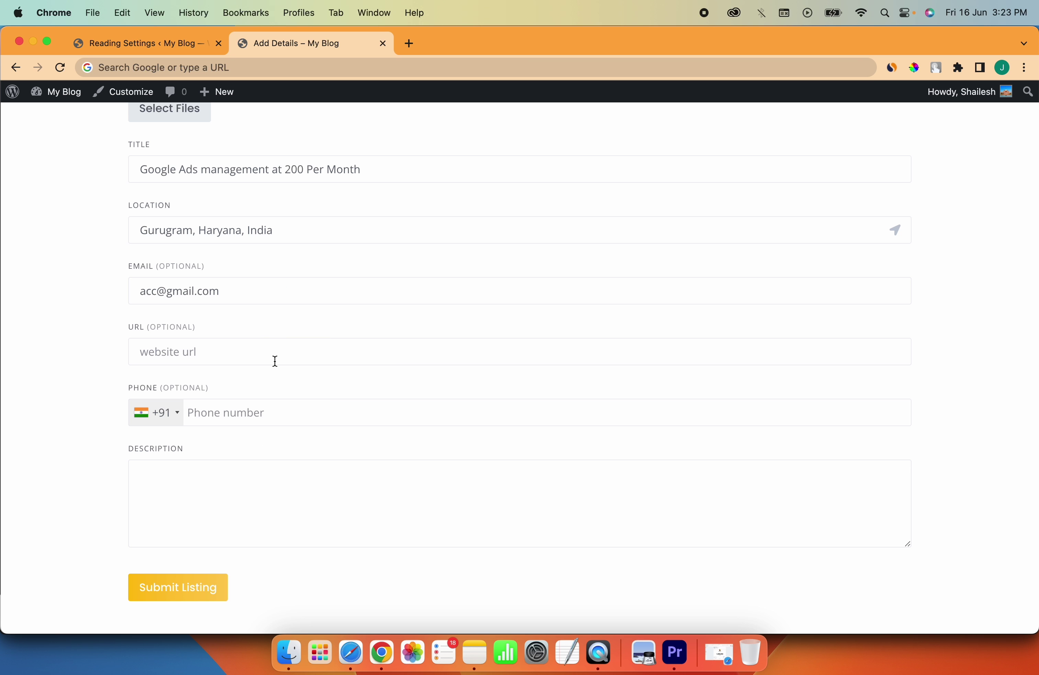
left_click(230, 356)
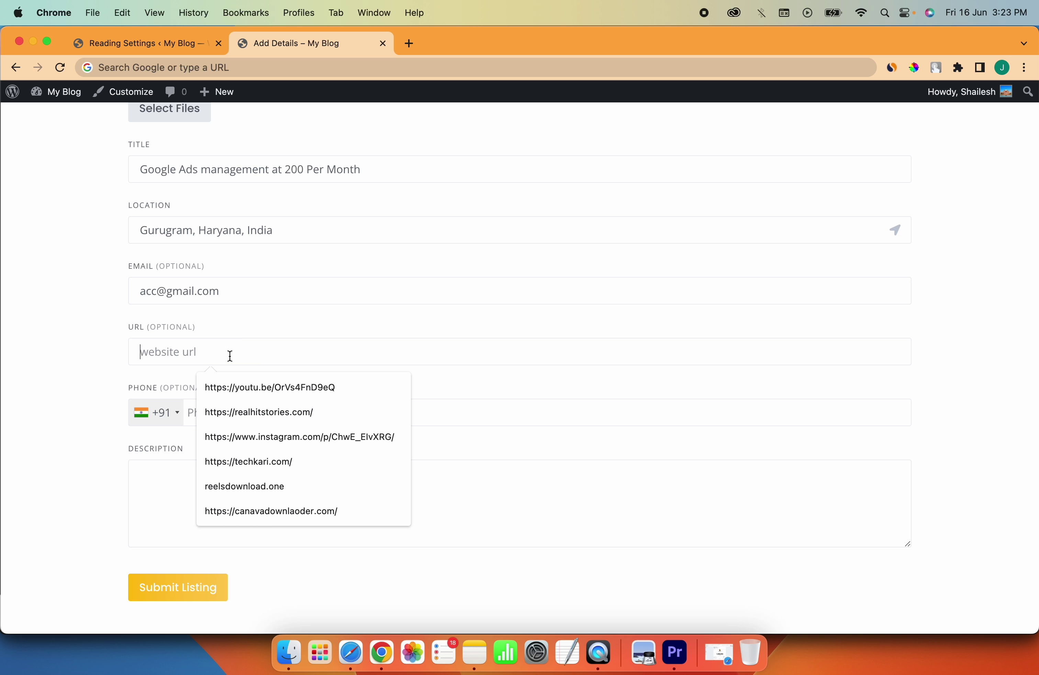
left_click(241, 482)
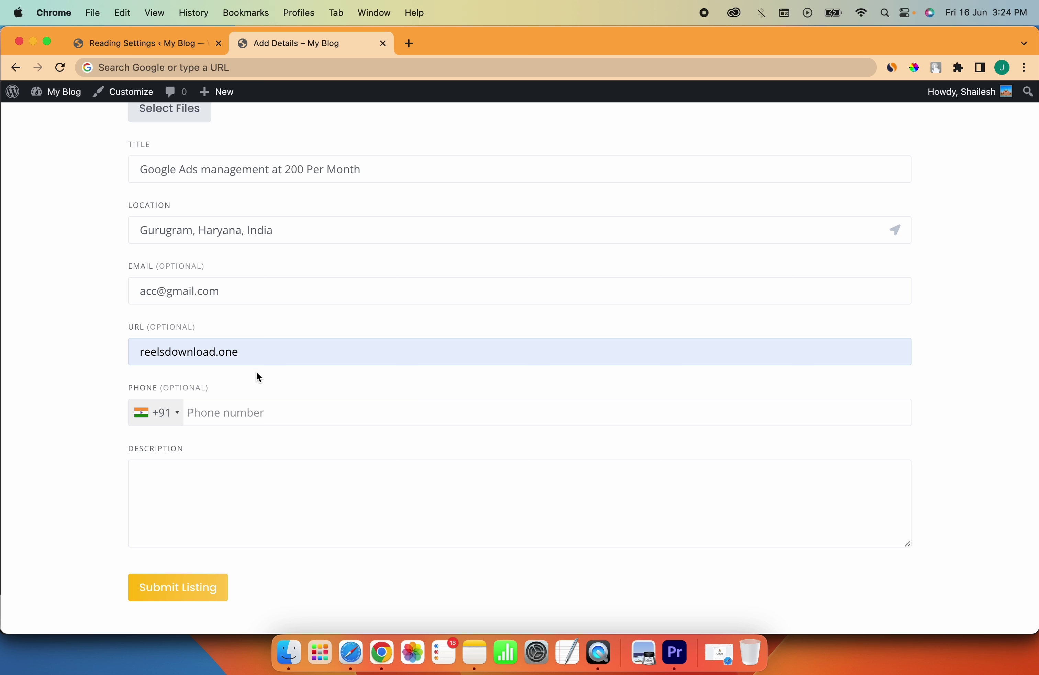
scroll(260, 373, "down", 3)
Step: Enter the listing's phone number and paste in the service description
left_click(261, 344)
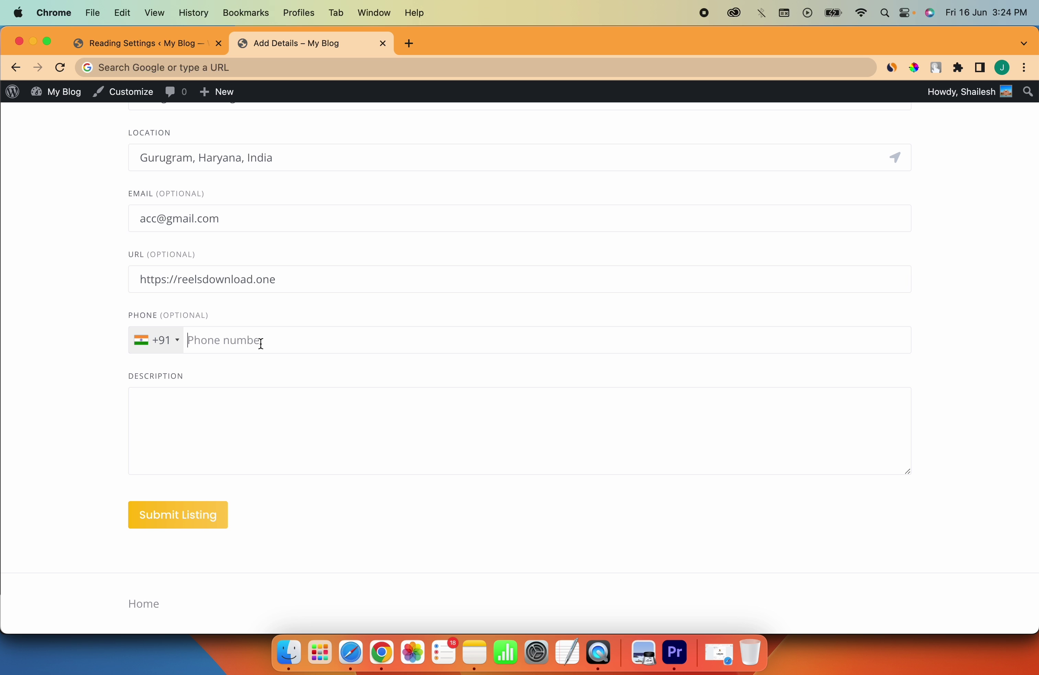
type("01")
key("BackSpace")
type("9")
left_click(283, 390)
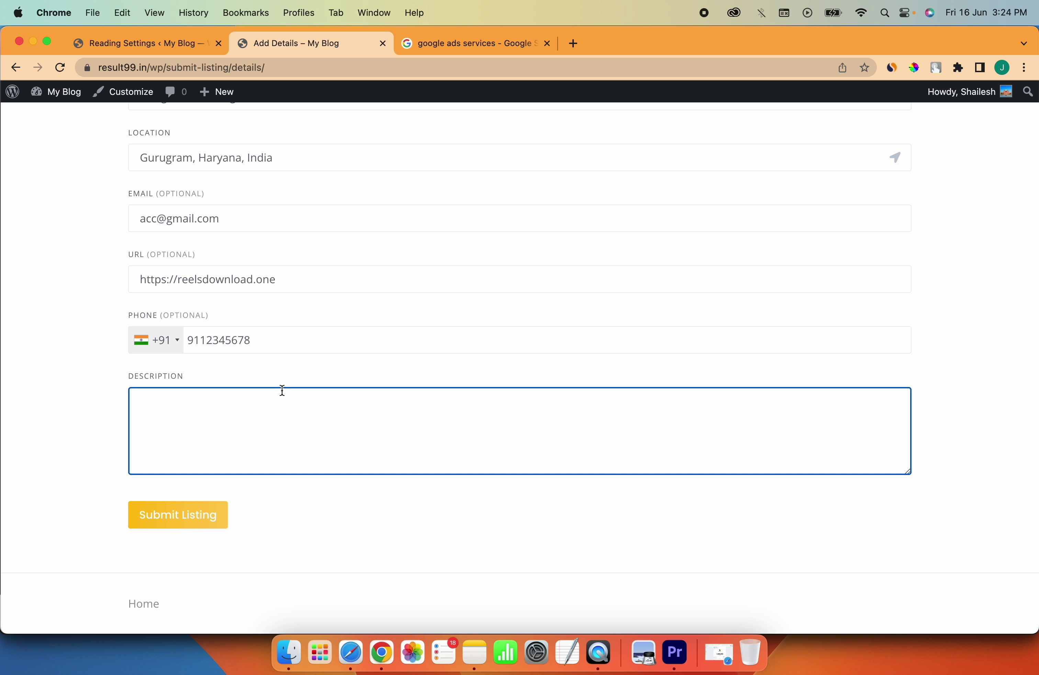
type("500+ GoogleAds Client Managed Since 2010. Millions of Lead Generated, Certified PPC Teams. Weekly Performance Report, Support on Video Call, WhatsApp, Phone. Dedicated PPC Managers. Shopping Ads. Youtube Advertising. Search Ads. Banner Ads. Remarketing.")
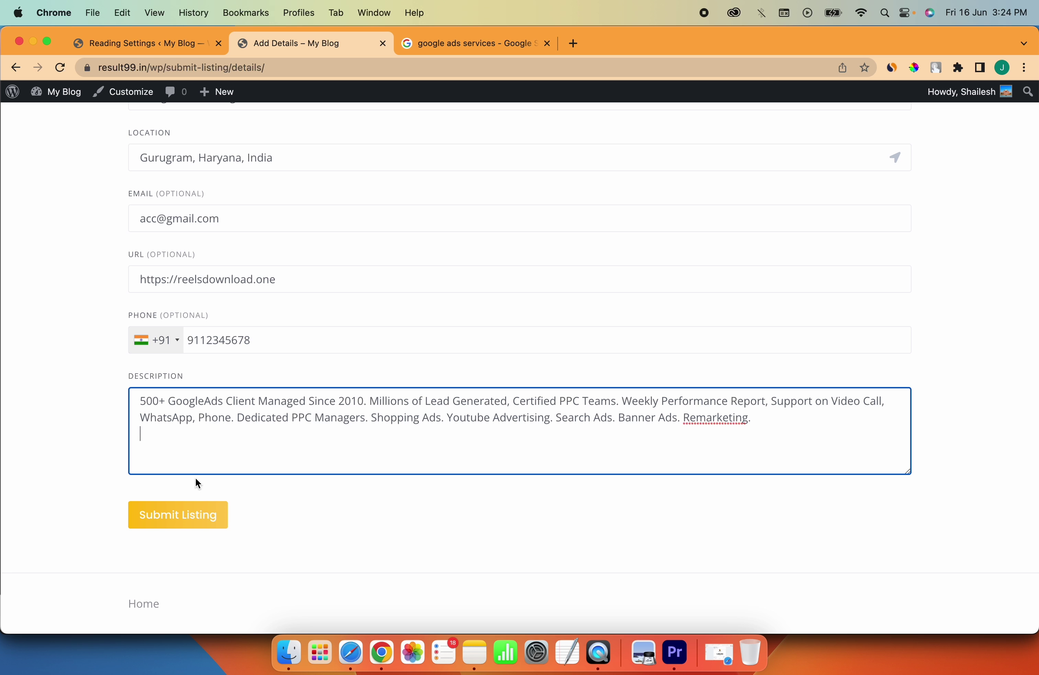
Step: Submit the Google Ads listing, check it shows as Pending in My Account, and return to admin
left_click(179, 524)
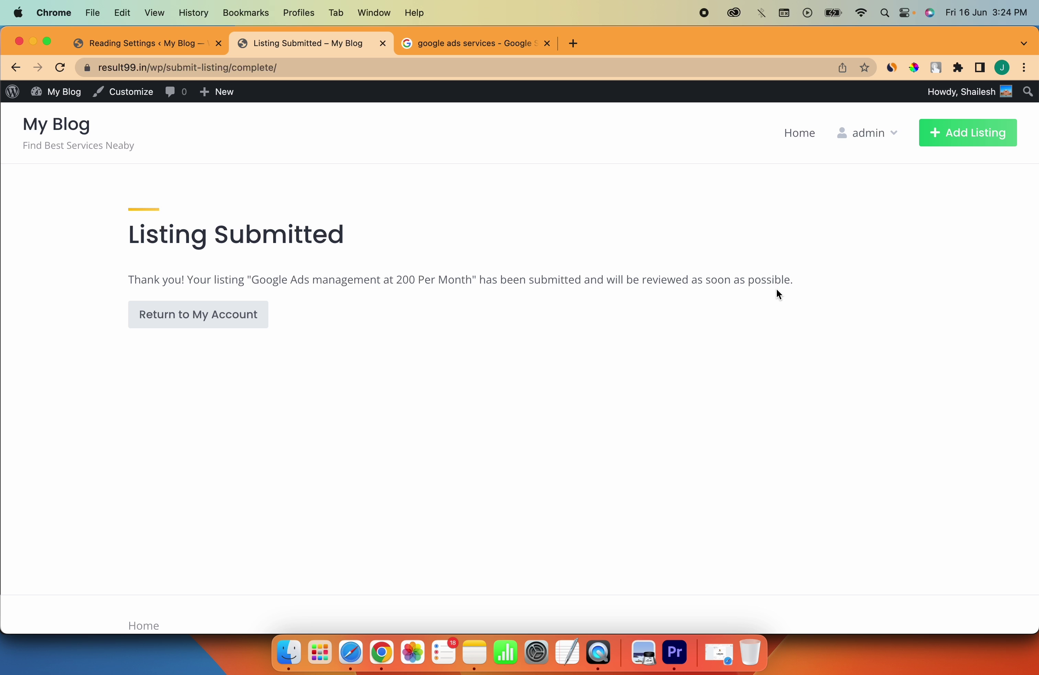
left_click(206, 308)
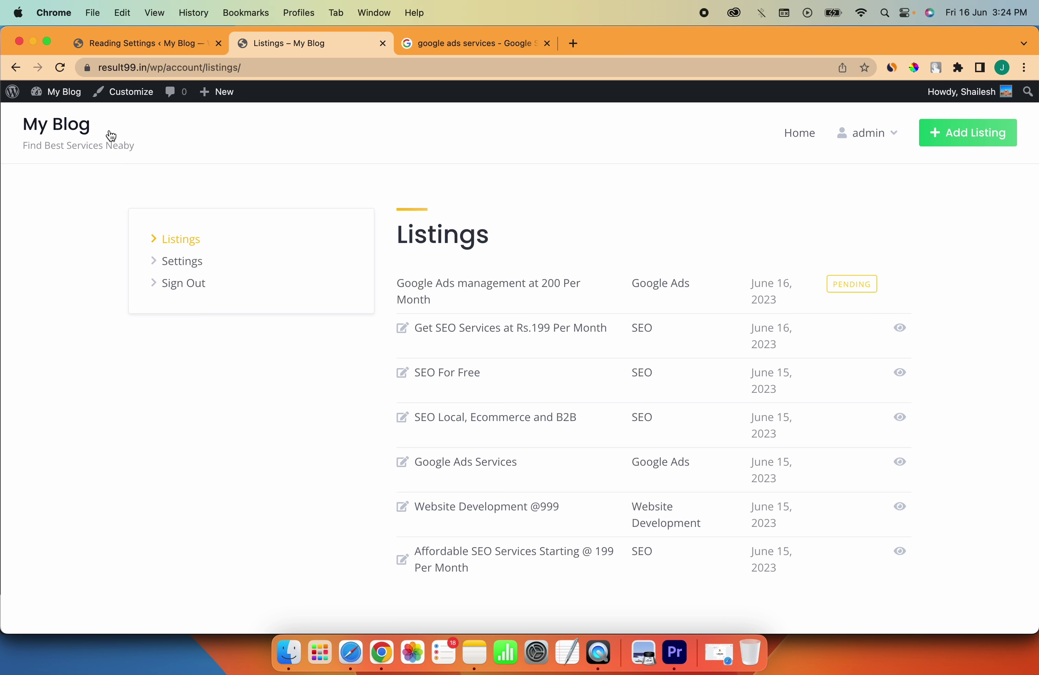
left_click(198, 50)
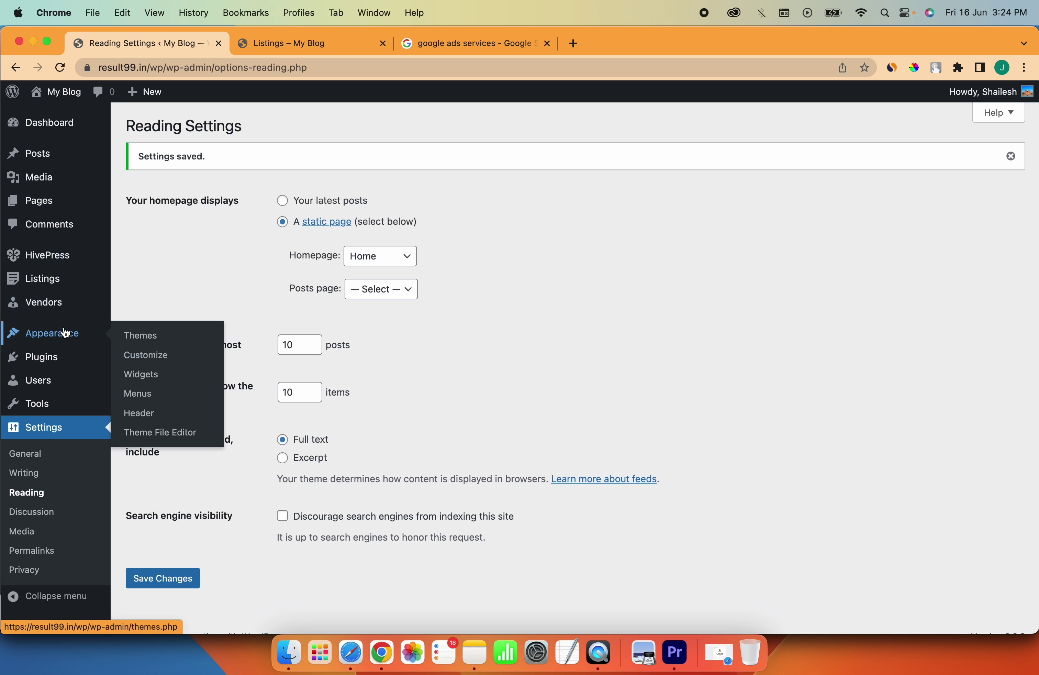
Step: Filter the admin listings to Pending and open the Google Ads listing for editing
mouse_move(56, 283)
left_click(144, 282)
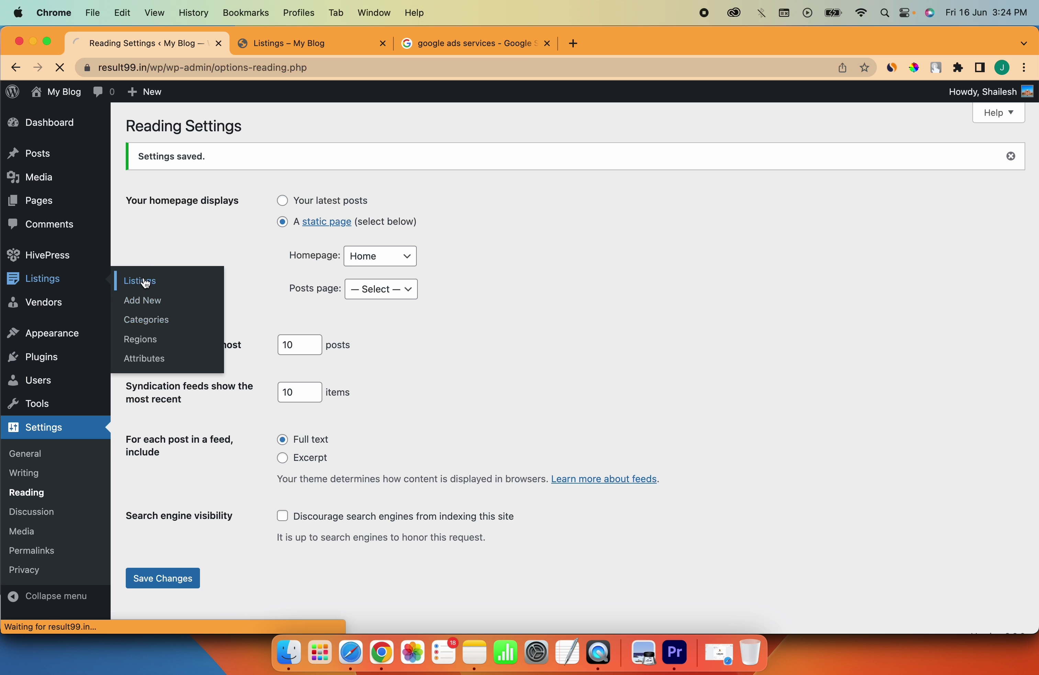
mouse_move(187, 296)
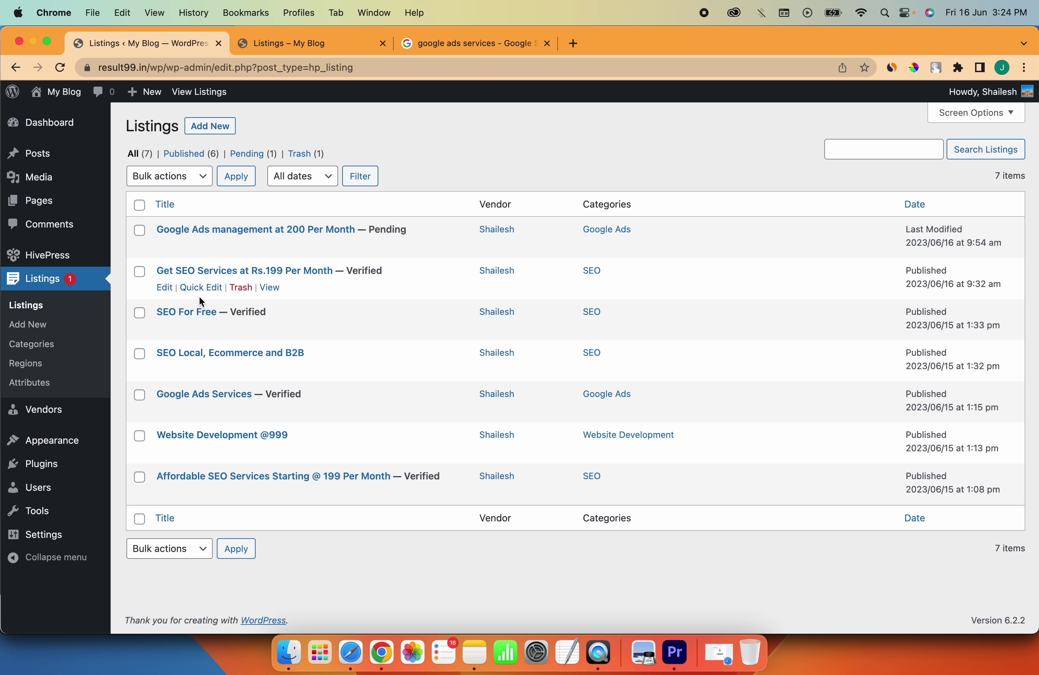
left_click(255, 155)
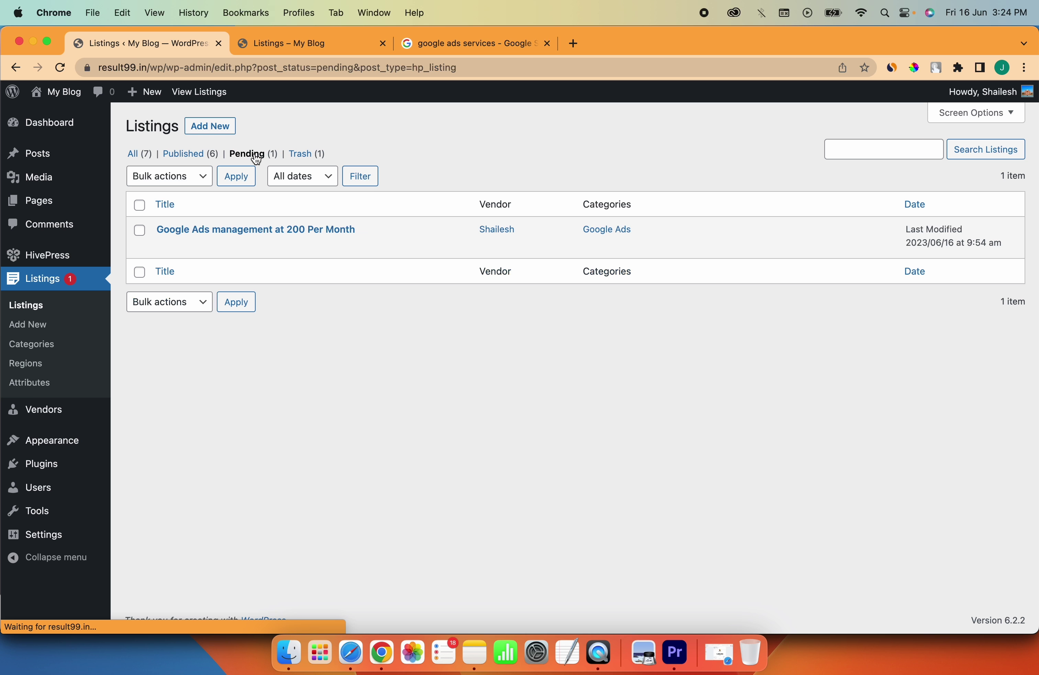
left_click(166, 247)
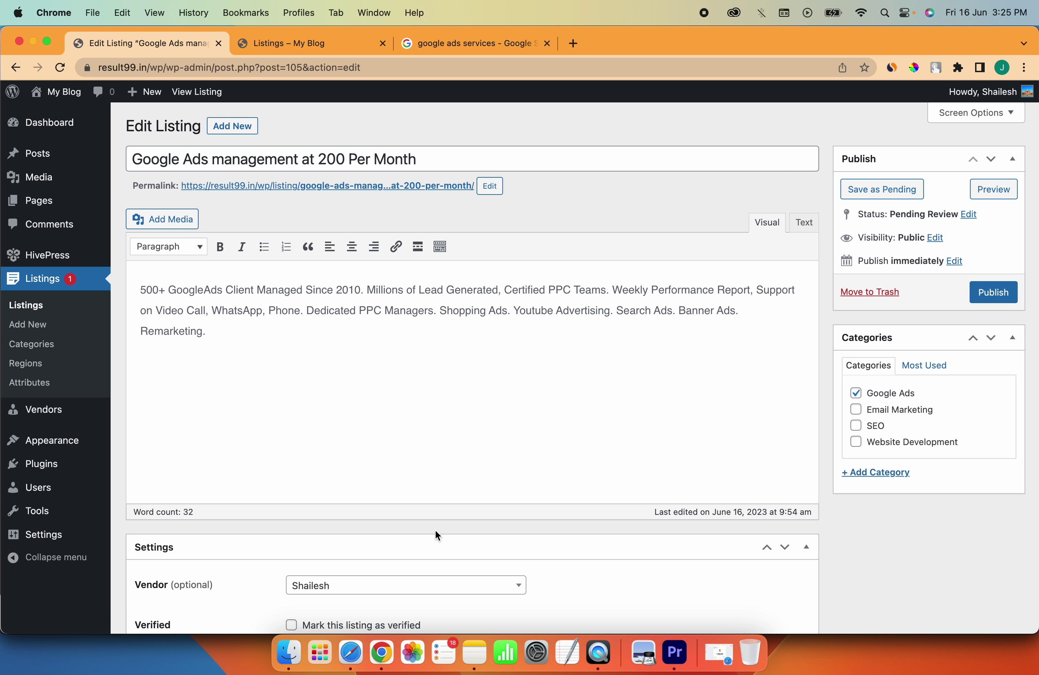
Step: Publish the Google Ads listing and open its live page in a new tab
scroll(435, 529, "down", 5)
scroll(674, 357, "up", 5)
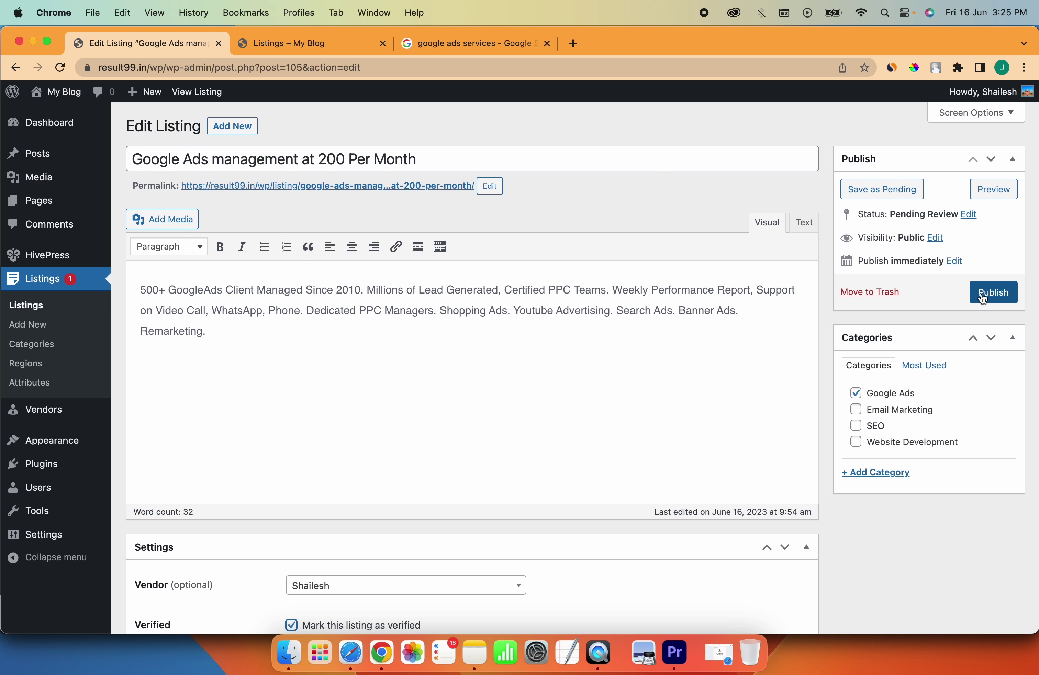
left_click(988, 301)
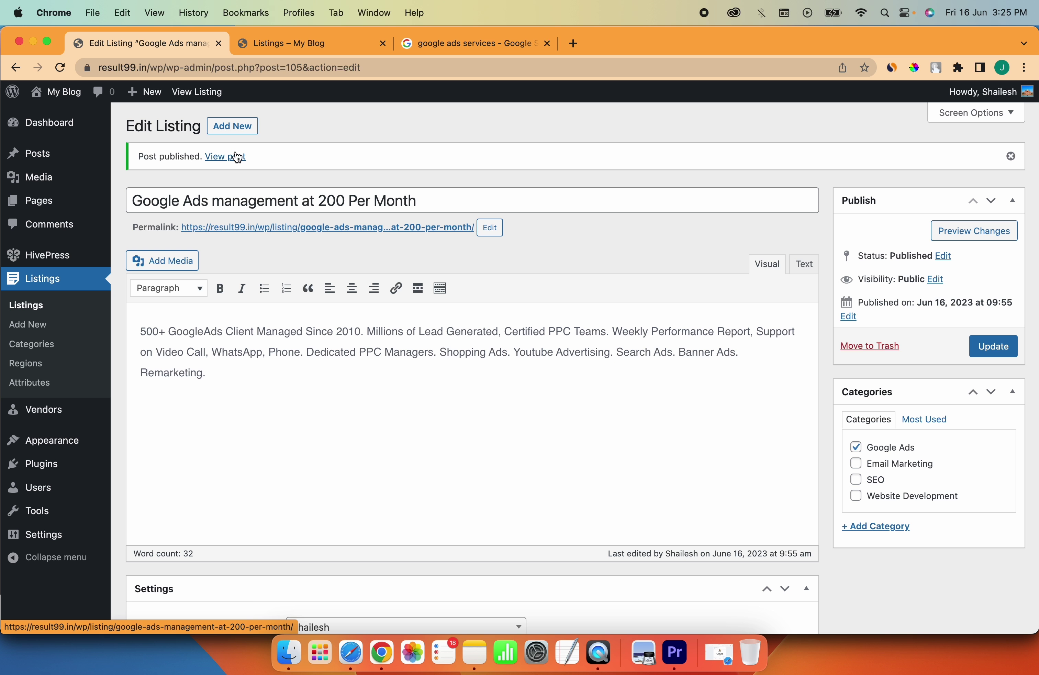
right_click(238, 154)
left_click(274, 160)
Step: Look over the live Google Ads listing page, then return to its Edit Listing tab
left_click(280, 44)
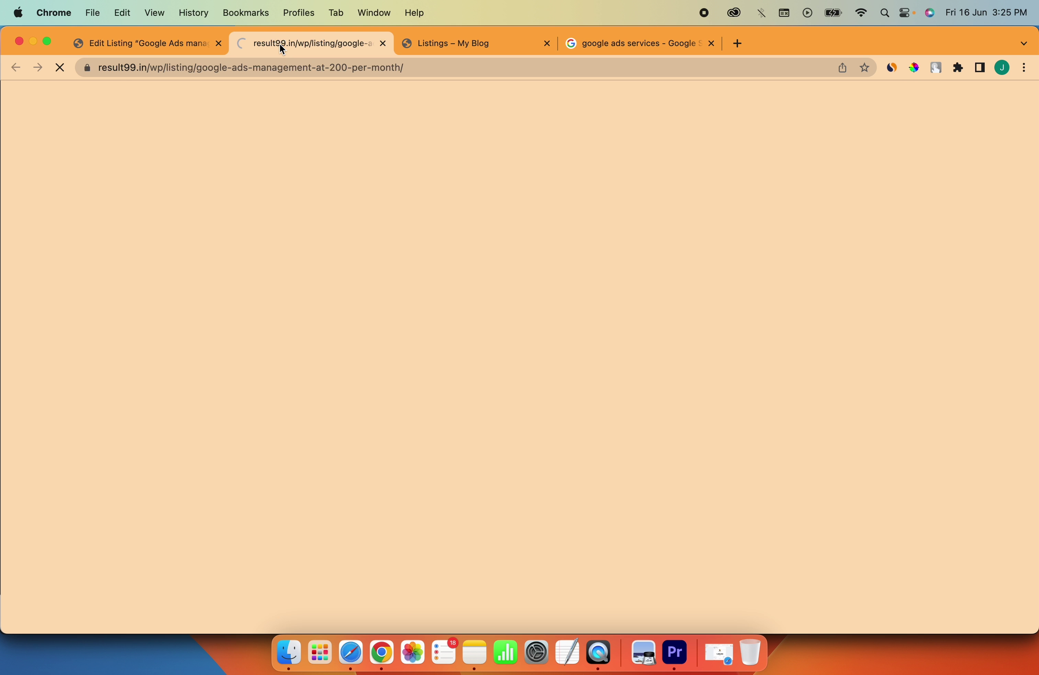
scroll(277, 471, "down", 20)
scroll(277, 468, "up", 15)
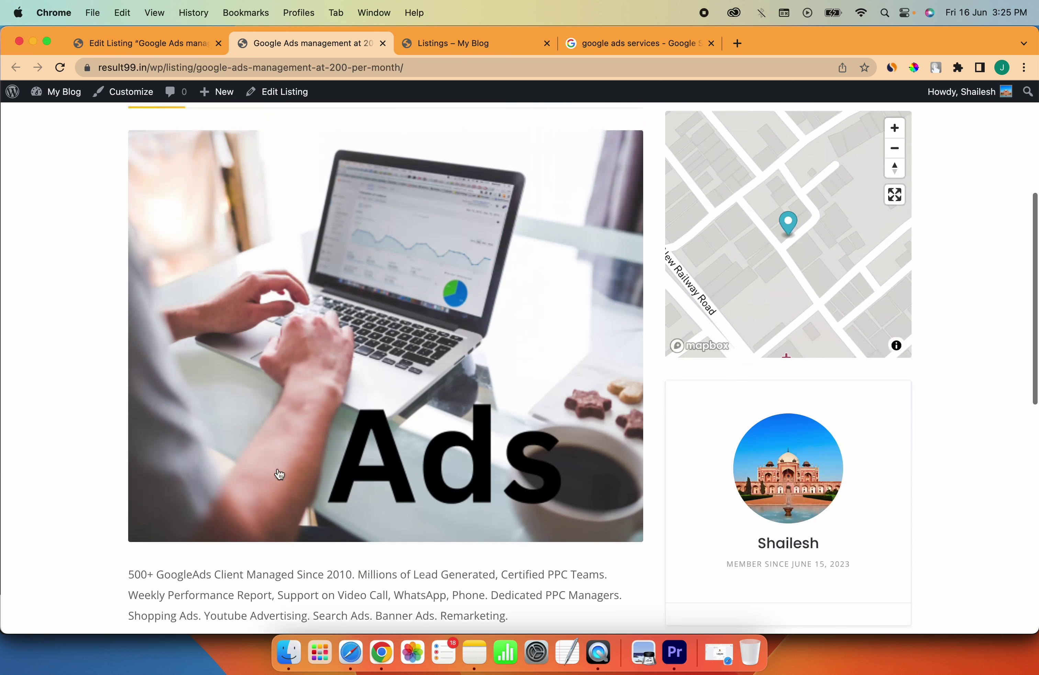
scroll(279, 474, "up", 5)
scroll(279, 474, "down", 8)
scroll(279, 474, "up", 9)
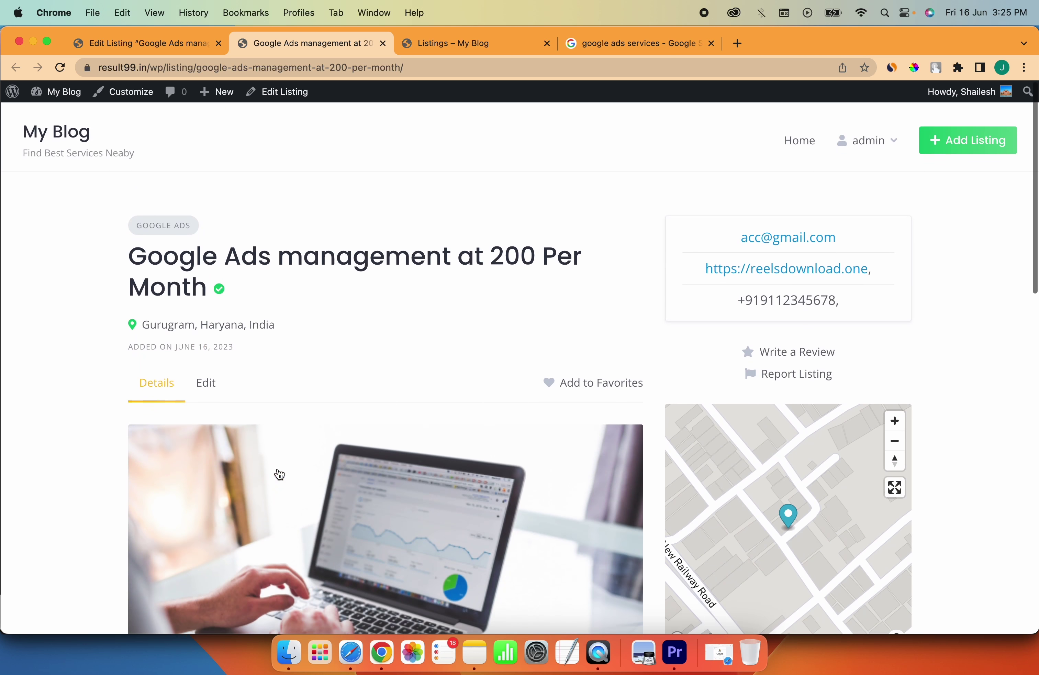
scroll(279, 474, "down", 1)
scroll(279, 474, "down", 10)
scroll(279, 464, "up", 11)
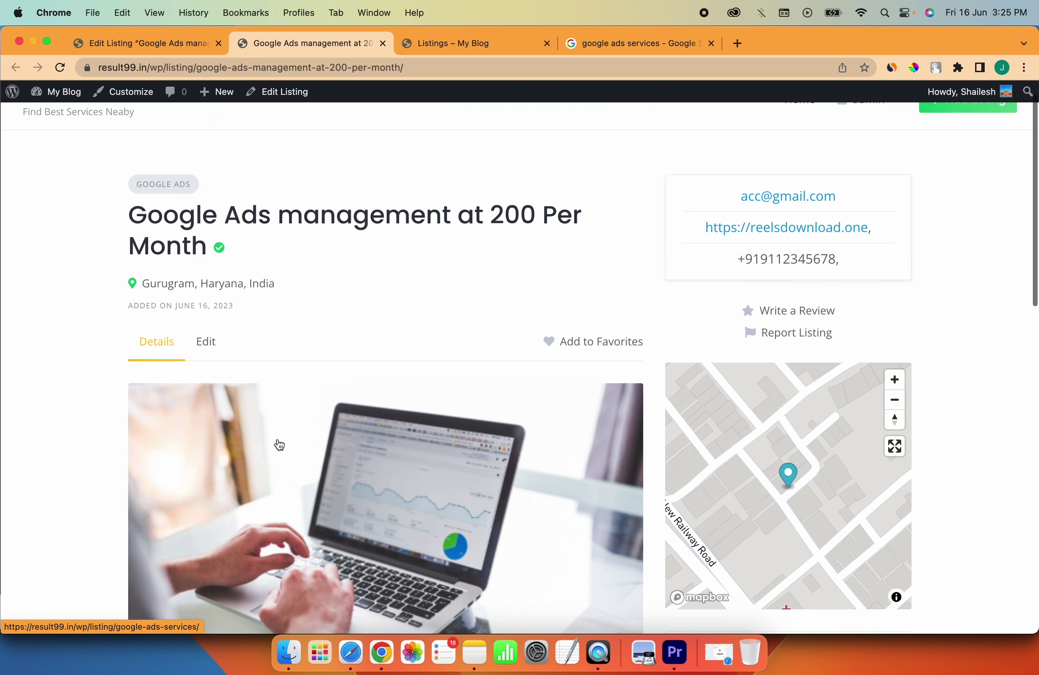
scroll(165, 251, "up", 1)
scroll(165, 250, "down", 1)
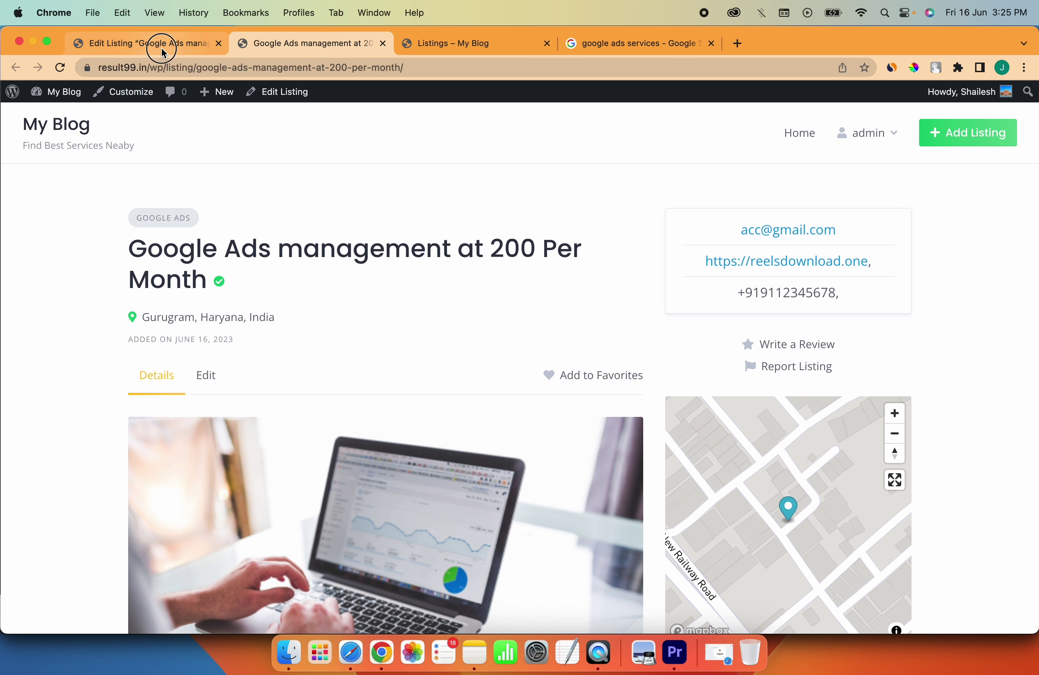
left_click(158, 44)
mouse_move(44, 445)
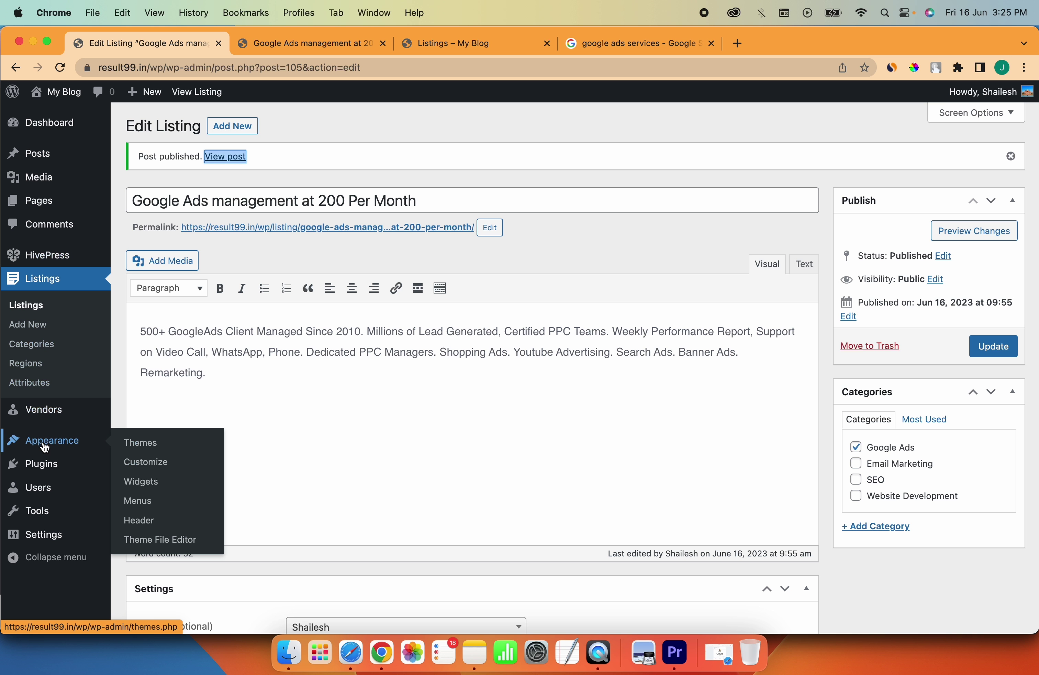
Step: Set the HivePress image as site logo, widening the crop to include the hive icon and 'Press'
left_click(141, 471)
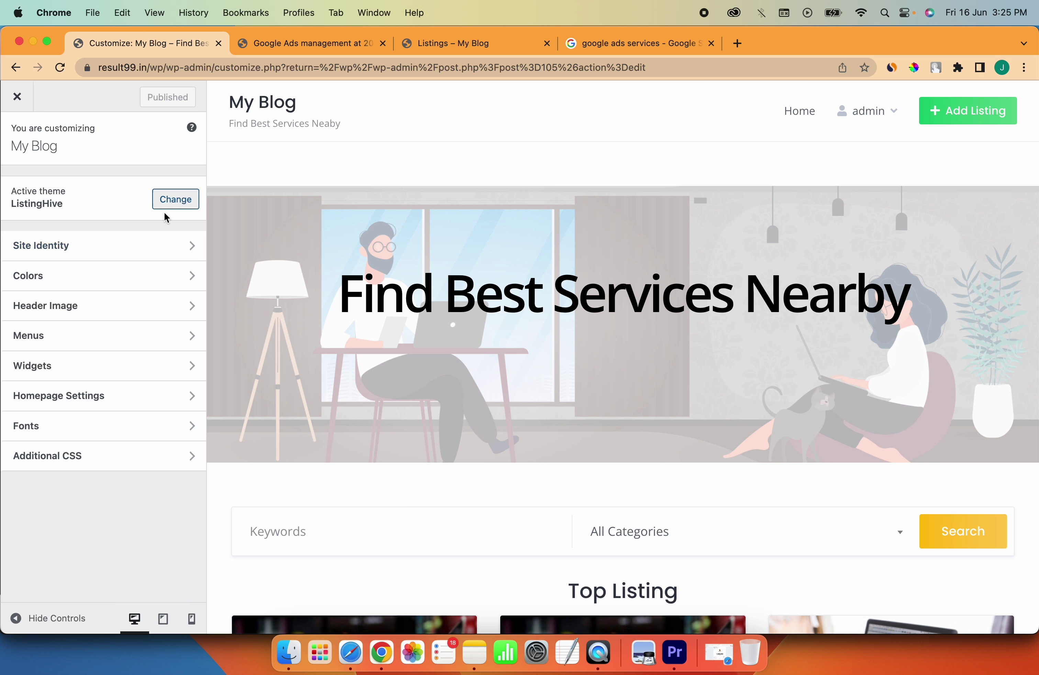
left_click(143, 246)
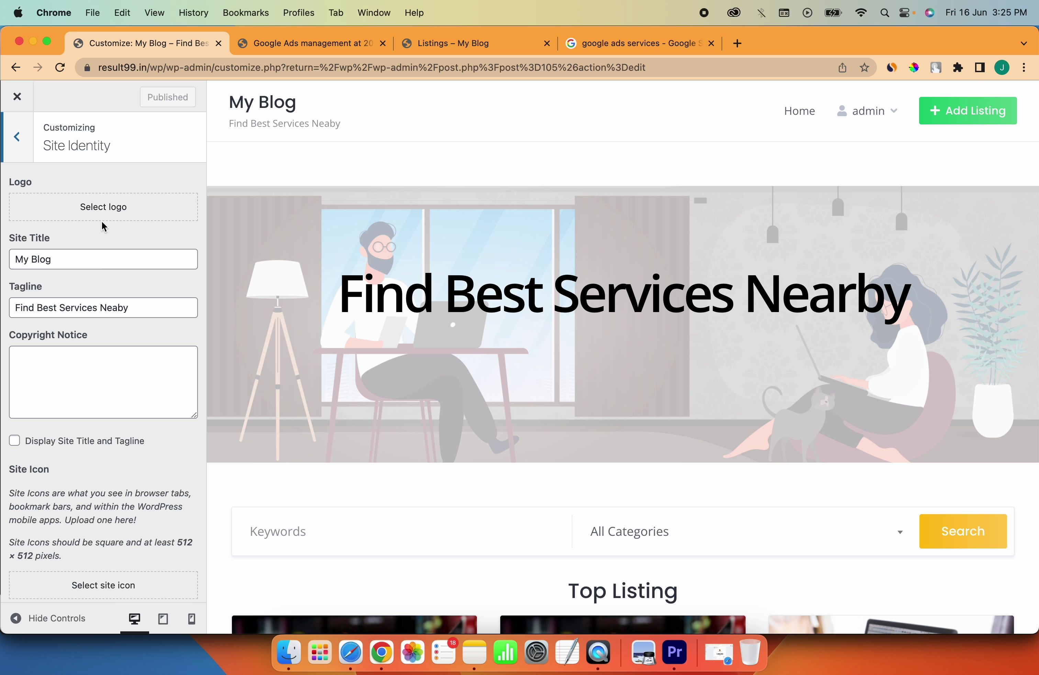
left_click(103, 209)
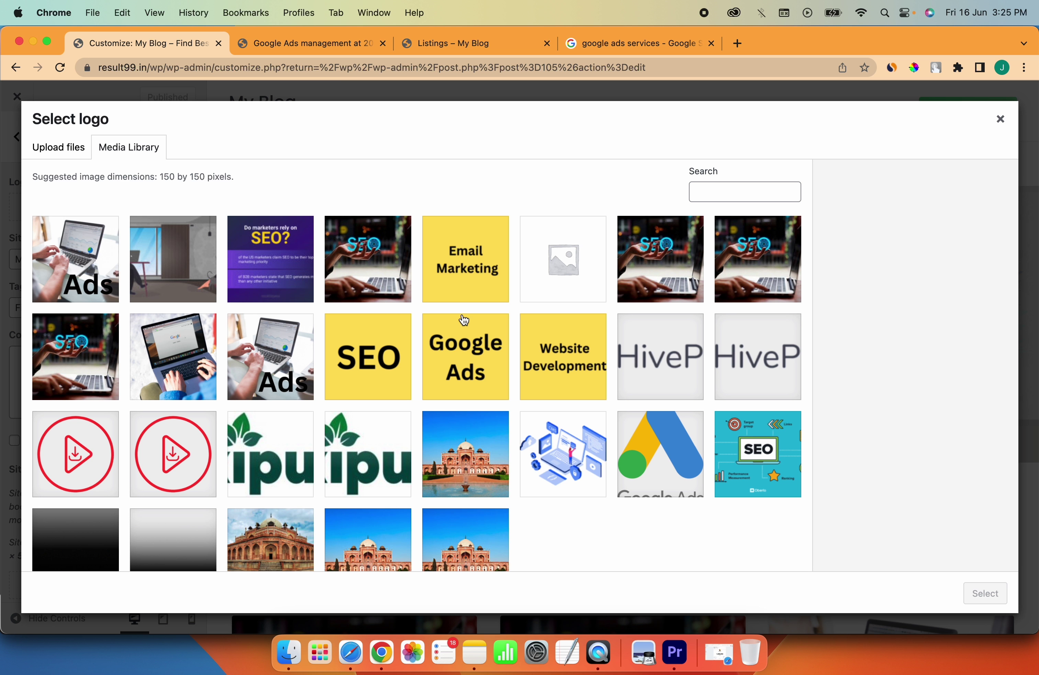
left_click(655, 356)
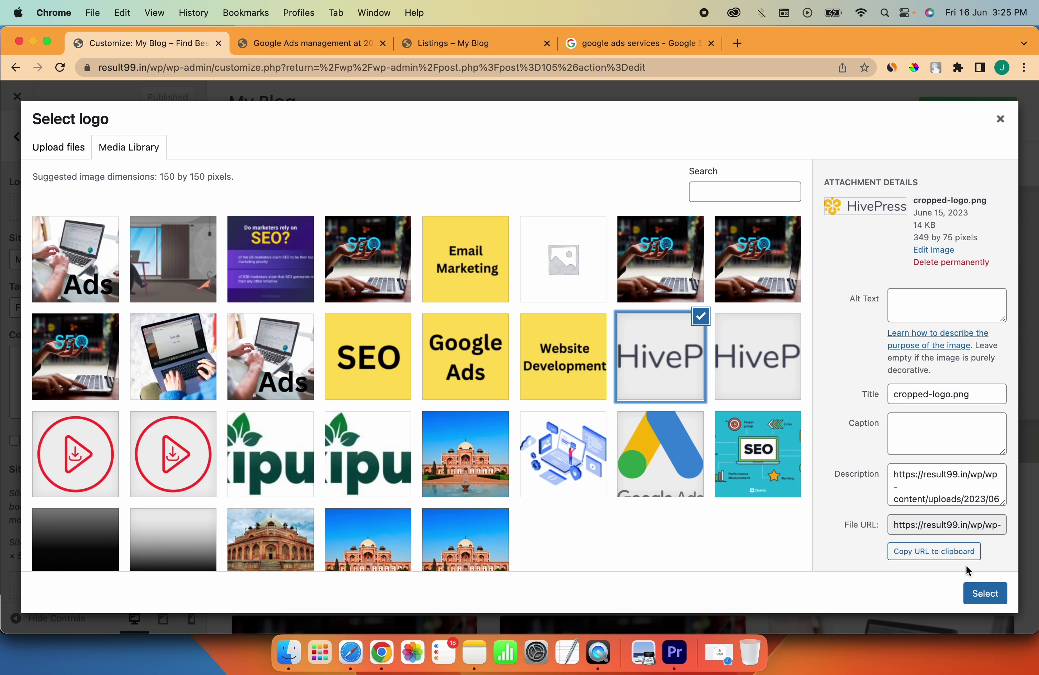
left_click(978, 593)
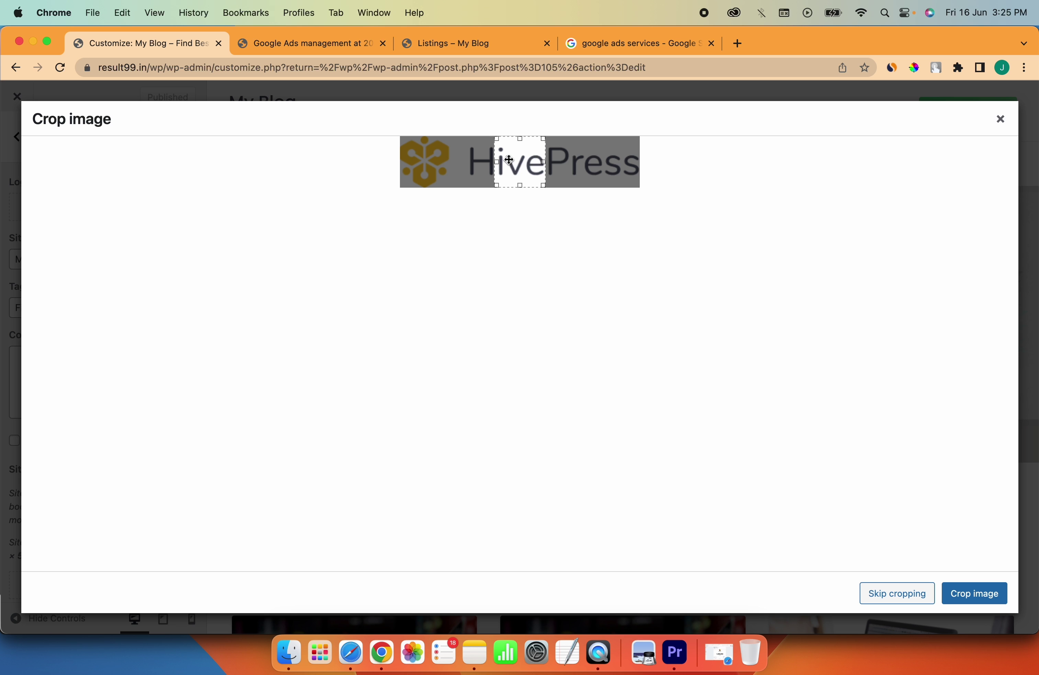
left_click_drag(499, 162, 402, 162)
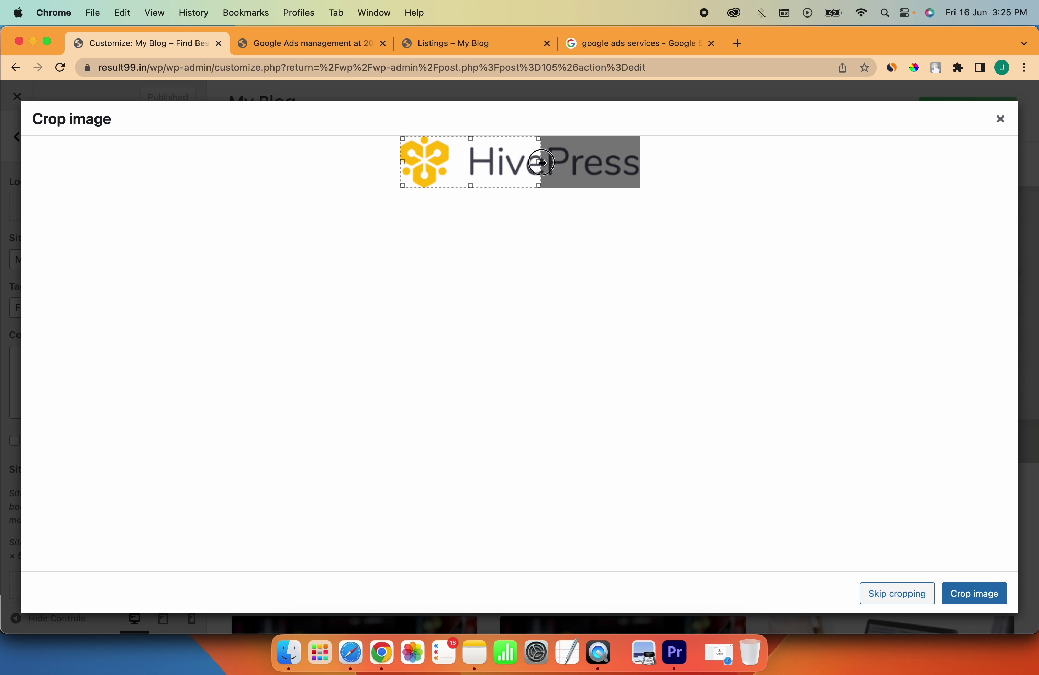
left_click_drag(542, 163, 660, 173)
left_click(960, 591)
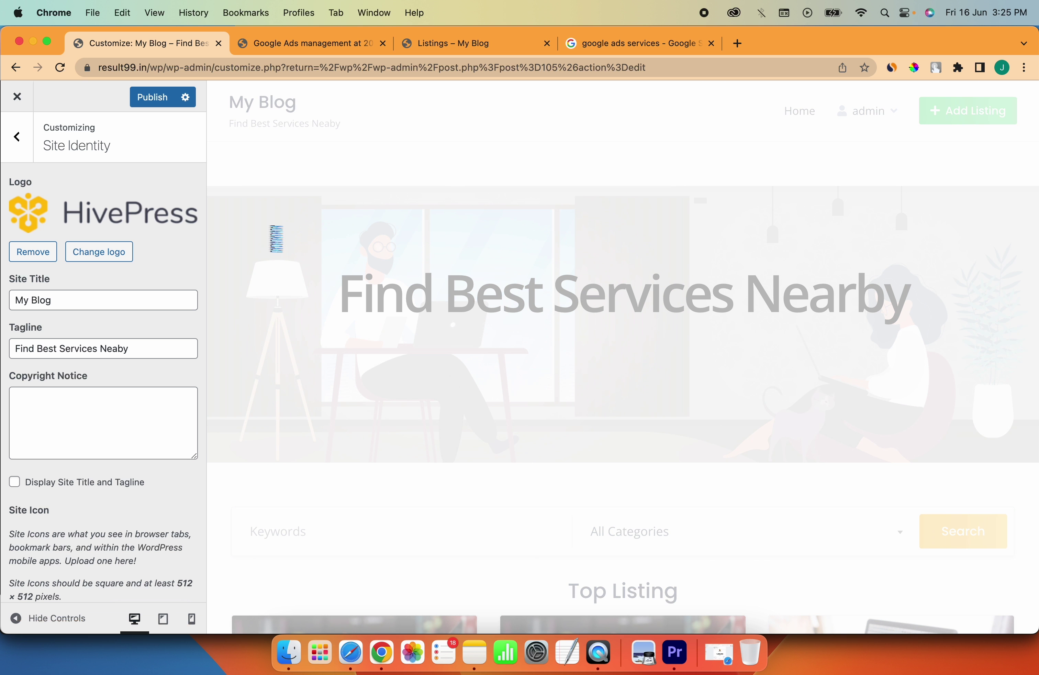
Step: Set the yellow SEO image as the site icon
scroll(123, 390, "down", 3)
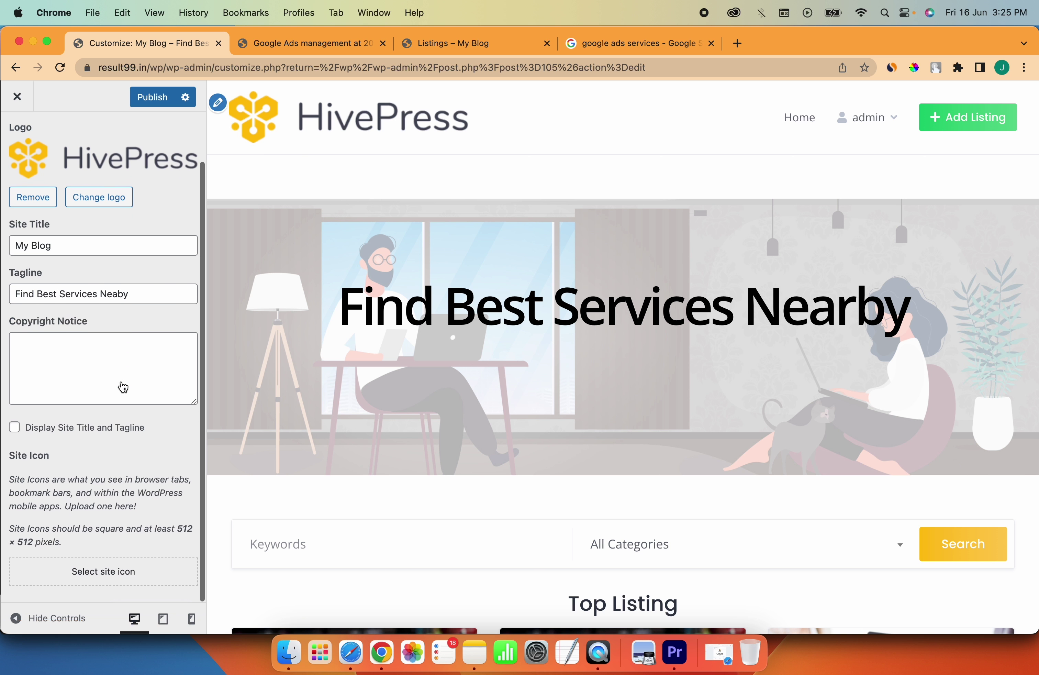
left_click(103, 573)
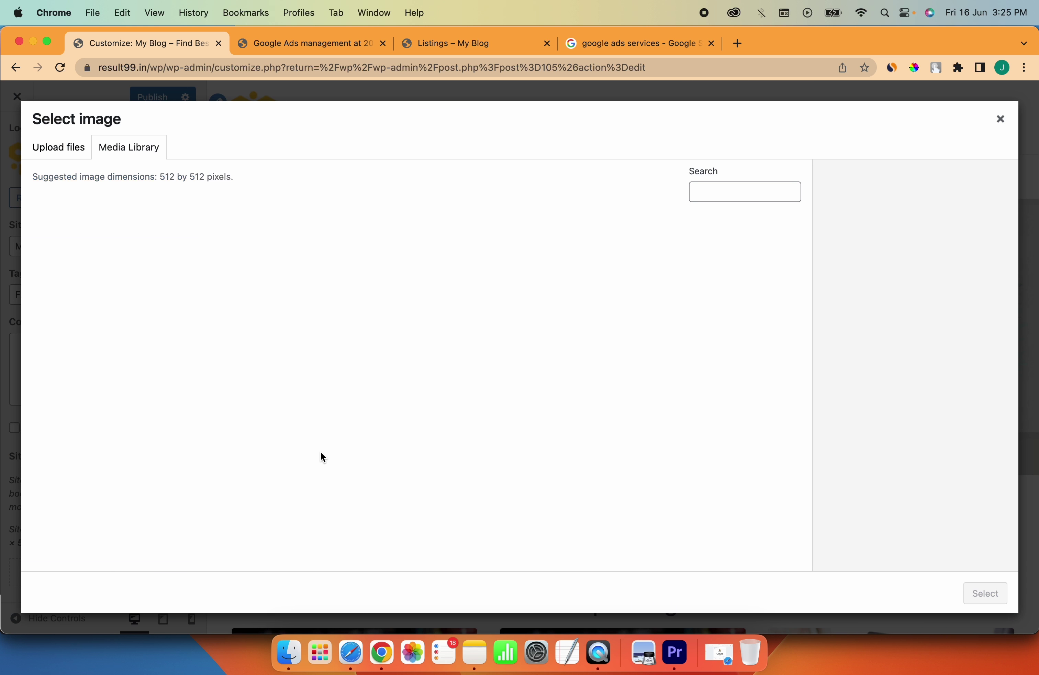
left_click(486, 388)
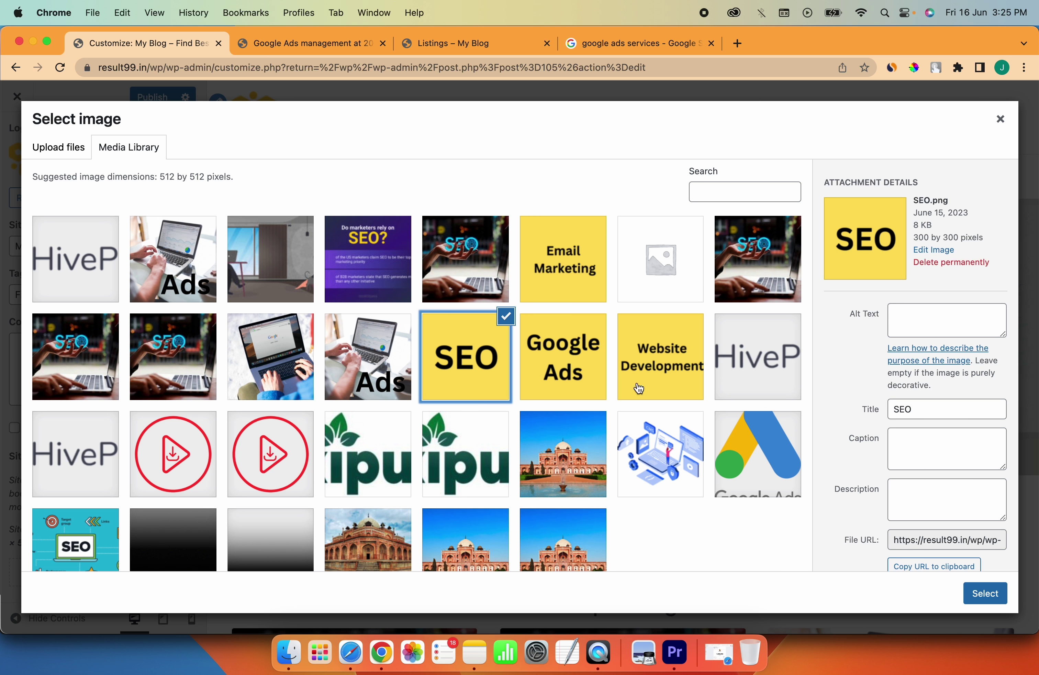
left_click(984, 593)
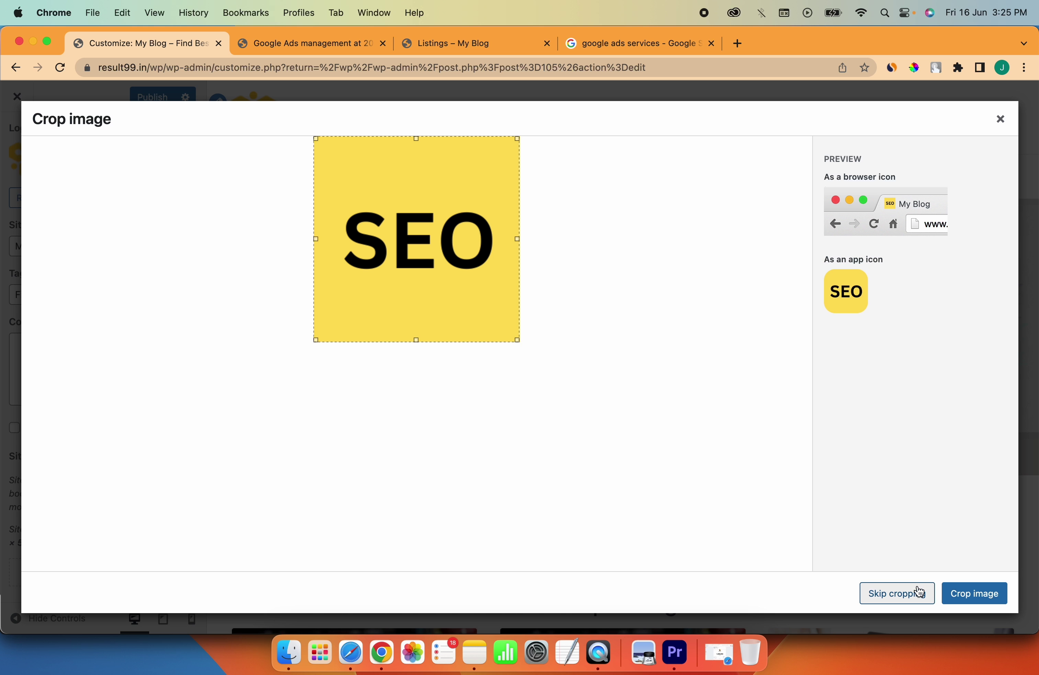
left_click(972, 603)
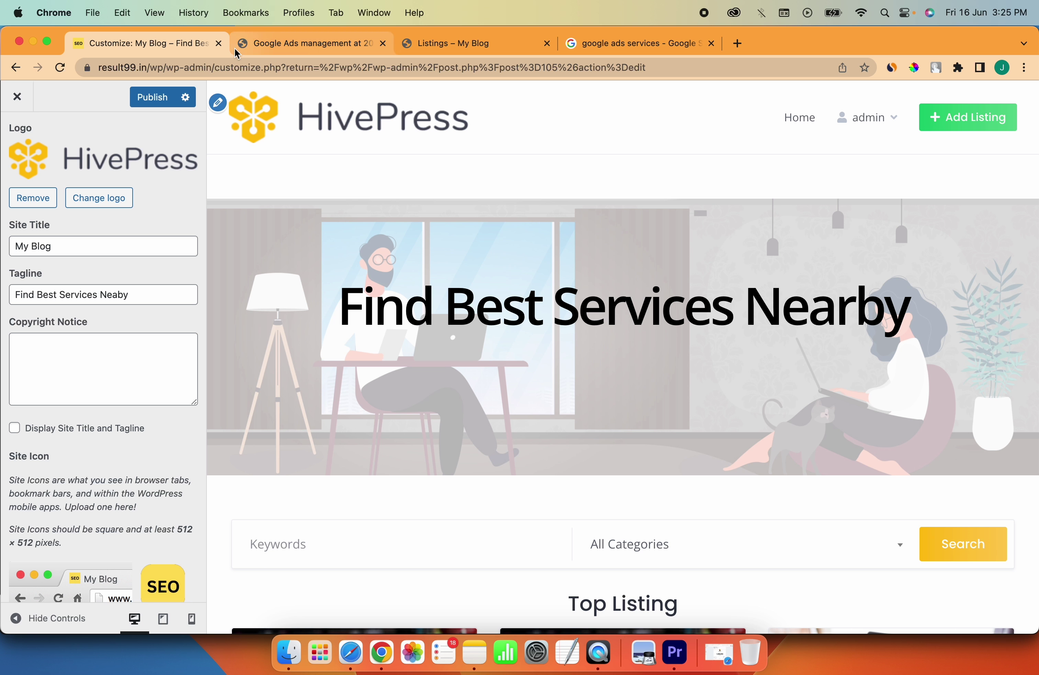
Step: Publish the new logo and site icon
scroll(181, 491, "down", 1)
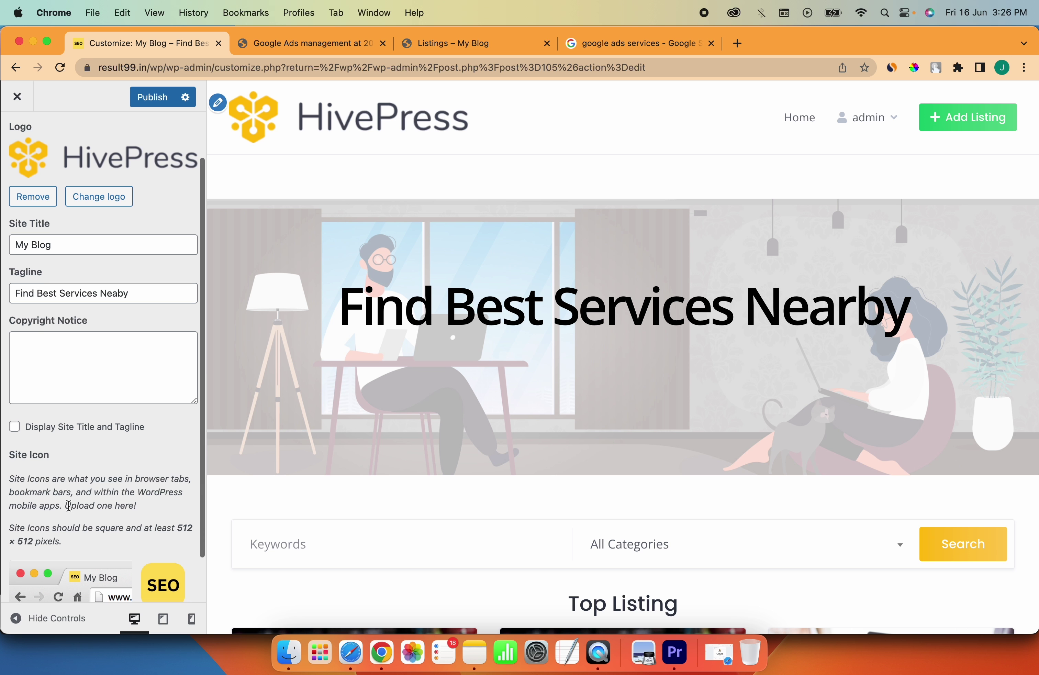
scroll(69, 506, "down", 3)
scroll(141, 160, "up", 5)
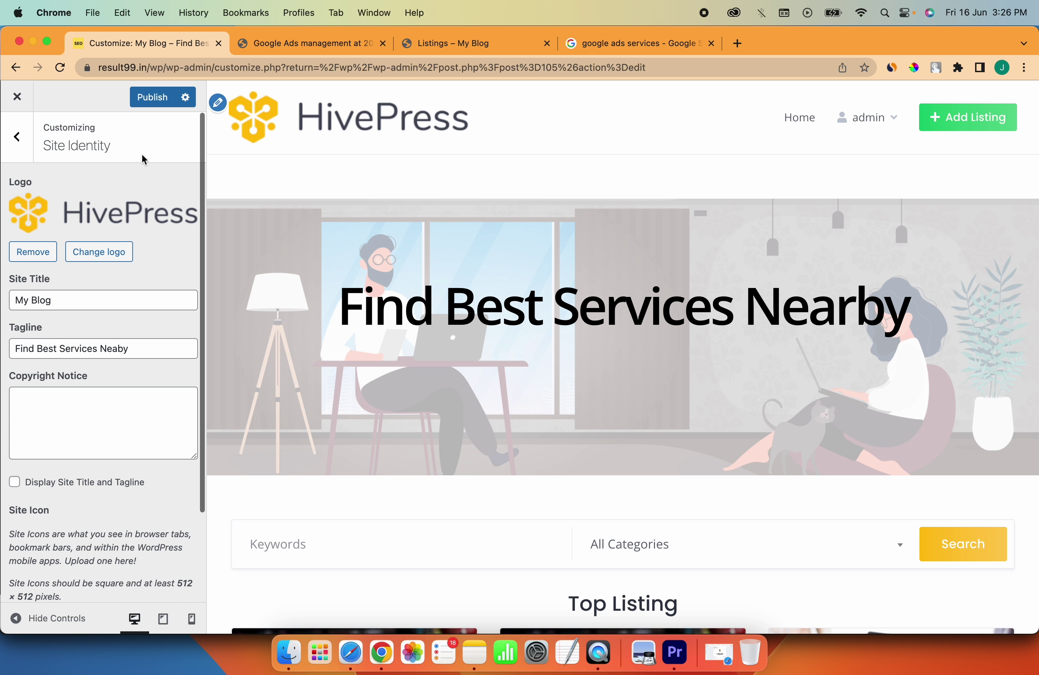
left_click(156, 90)
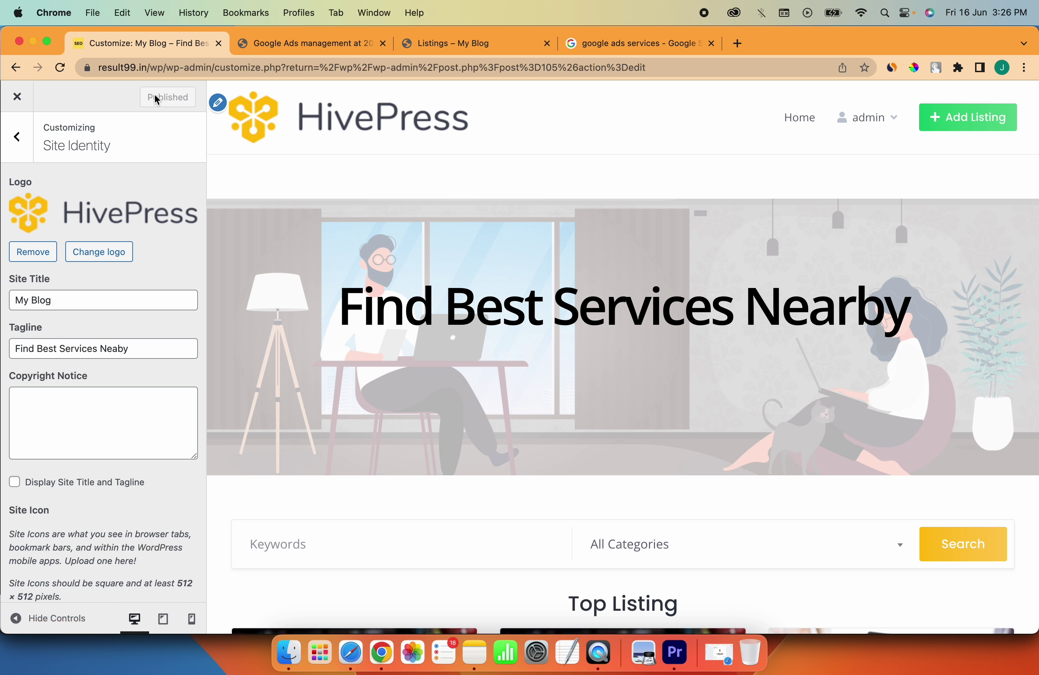
Step: Hide the dark gradient header image in the Customizer and publish the change
left_click(16, 136)
left_click(100, 286)
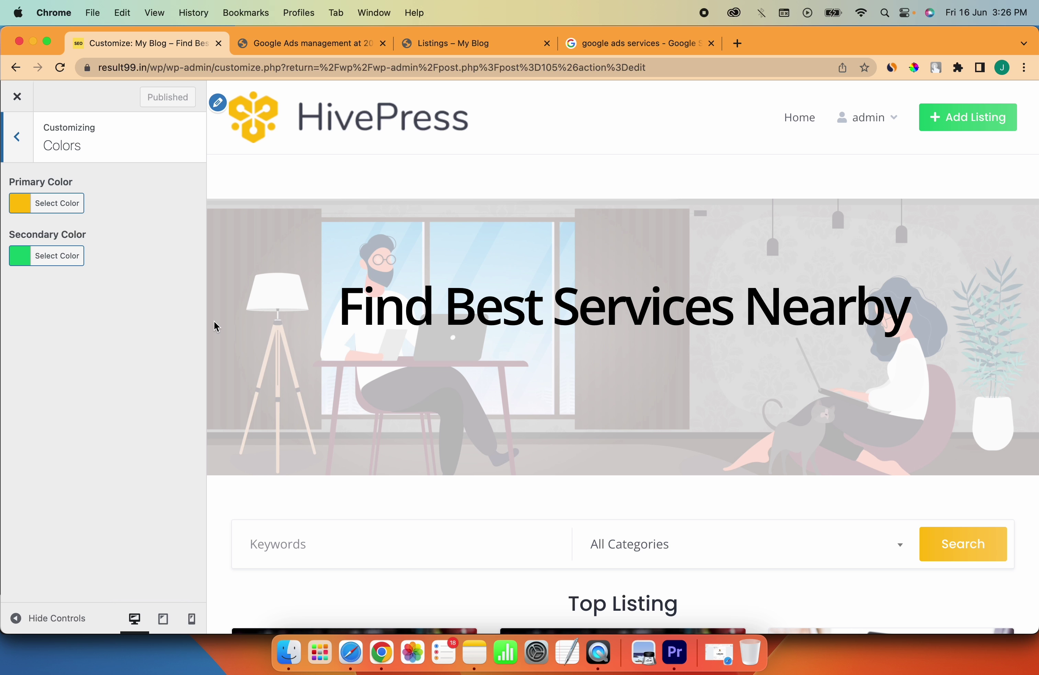
scroll(304, 406, "down", 15)
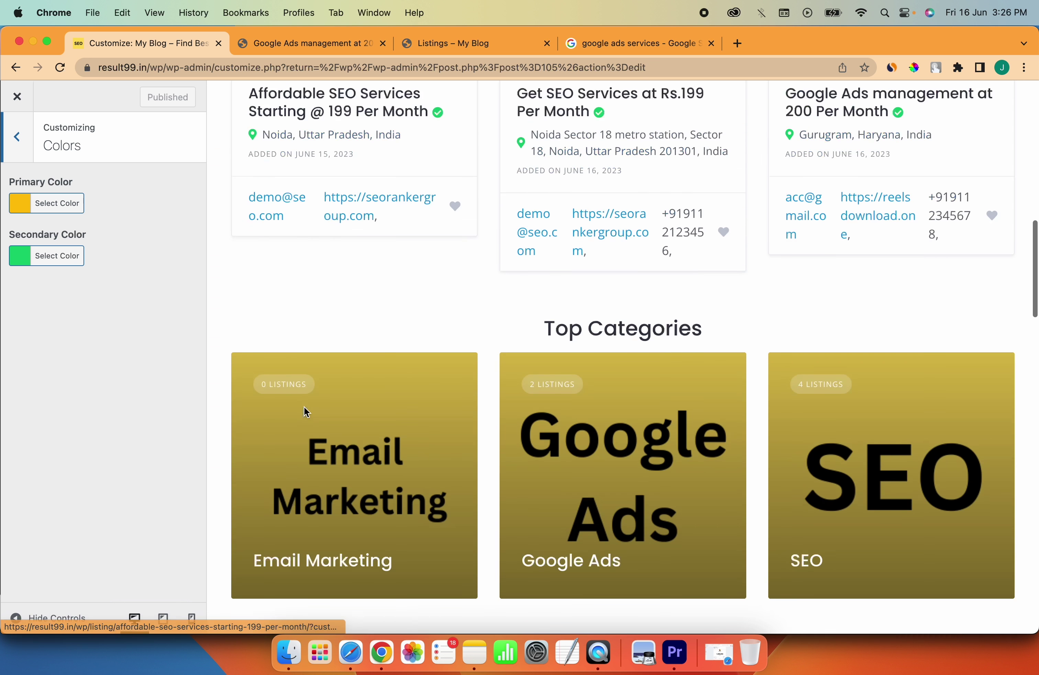
scroll(304, 406, "up", 5)
left_click(19, 137)
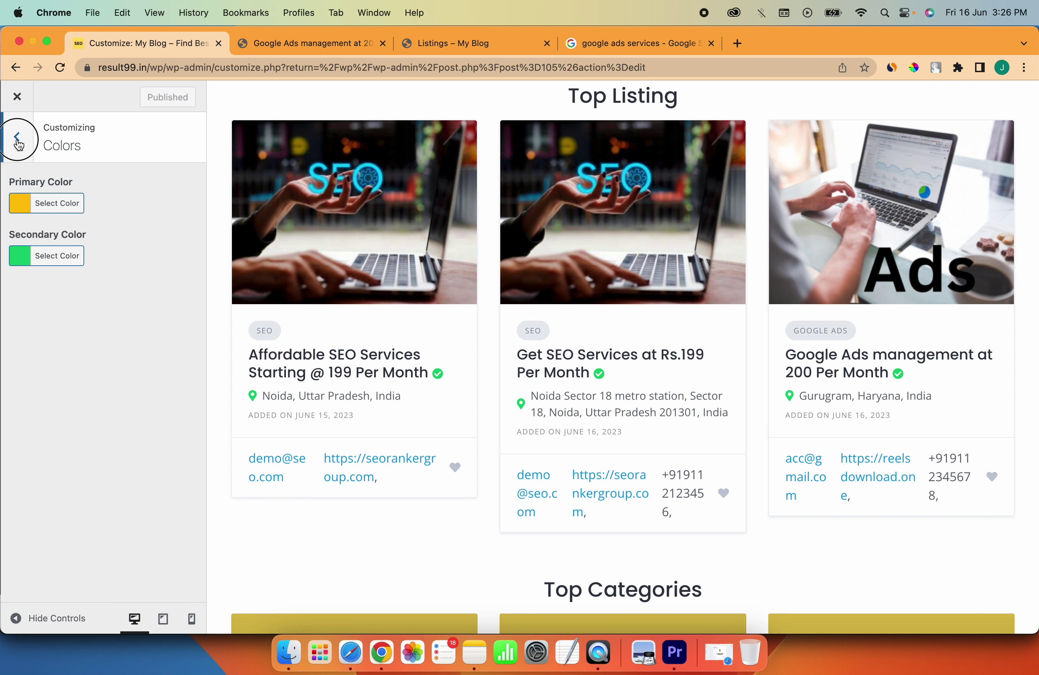
left_click(91, 326)
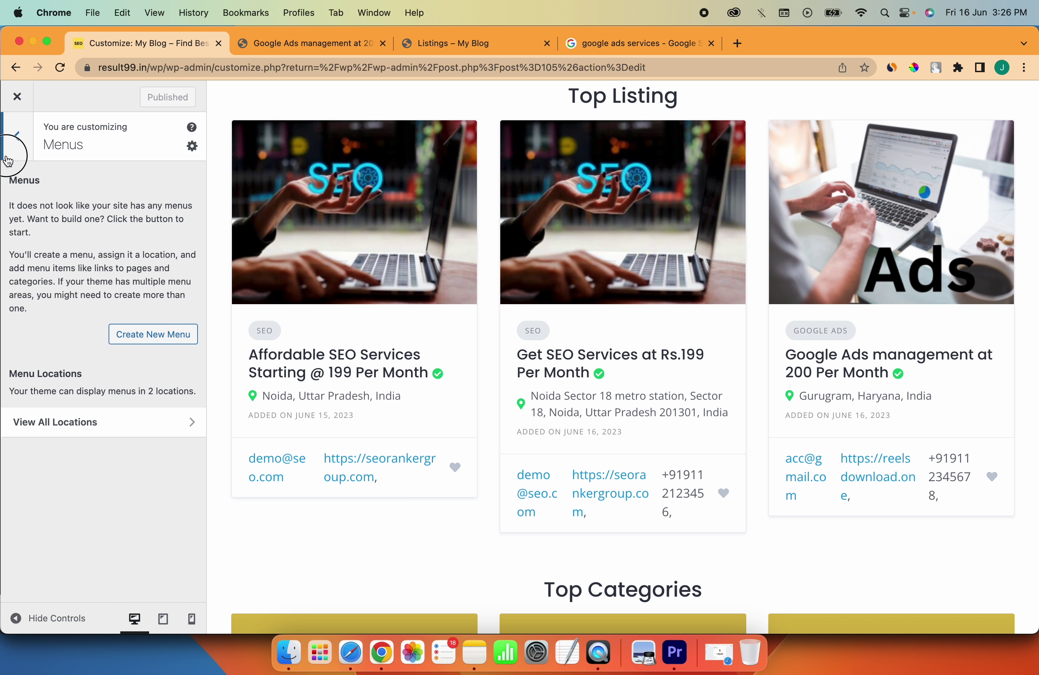
left_click(8, 161)
left_click(65, 316)
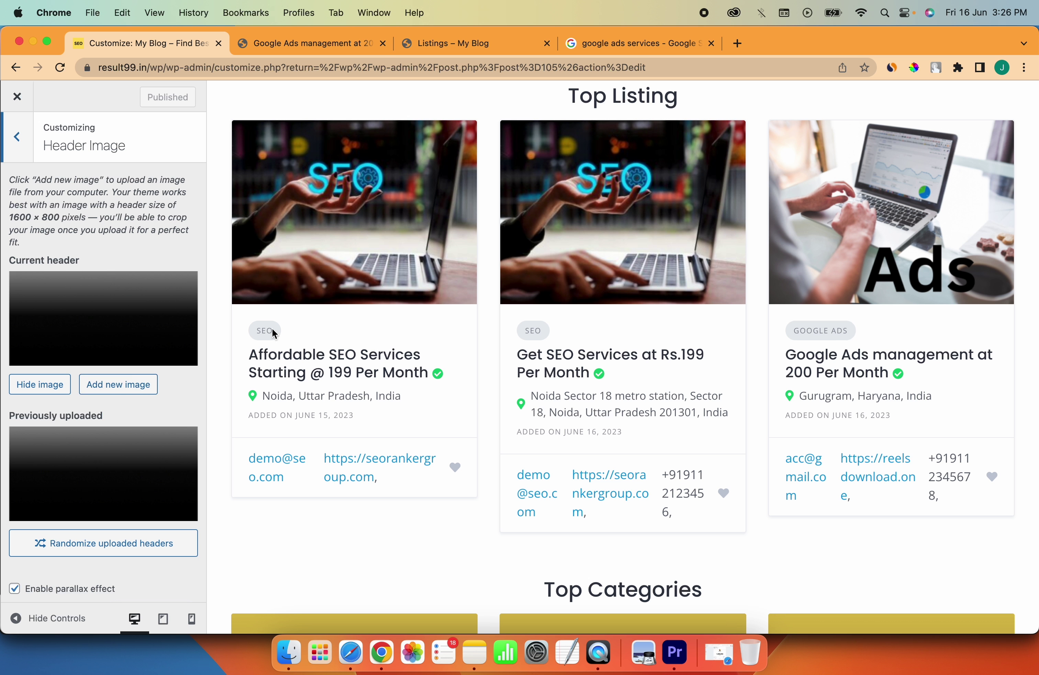
scroll(272, 329, "up", 2)
scroll(285, 351, "down", 5)
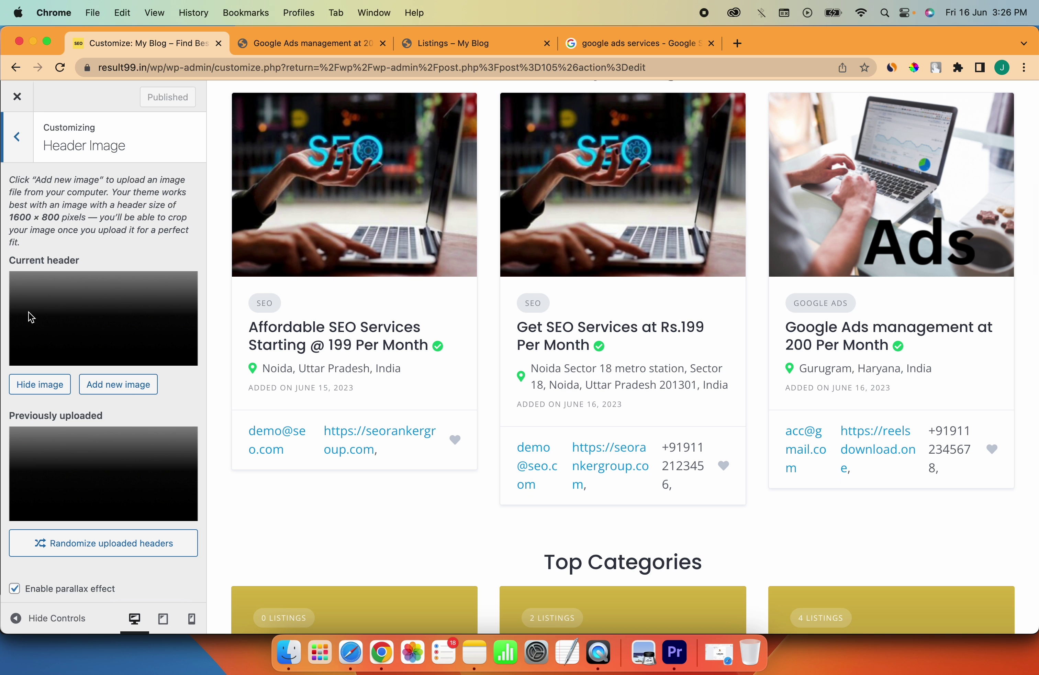
left_click(41, 384)
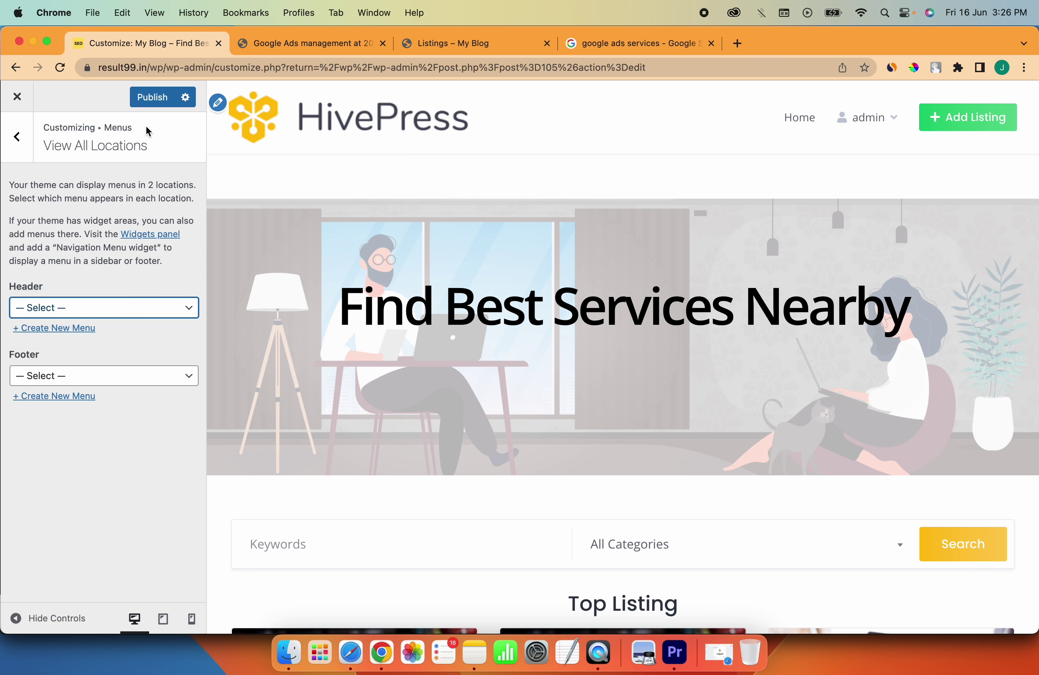
left_click(146, 104)
Step: From the Google Ads listing tab, go to the site's home page via the My Blog title
scroll(357, 382, "down", 10)
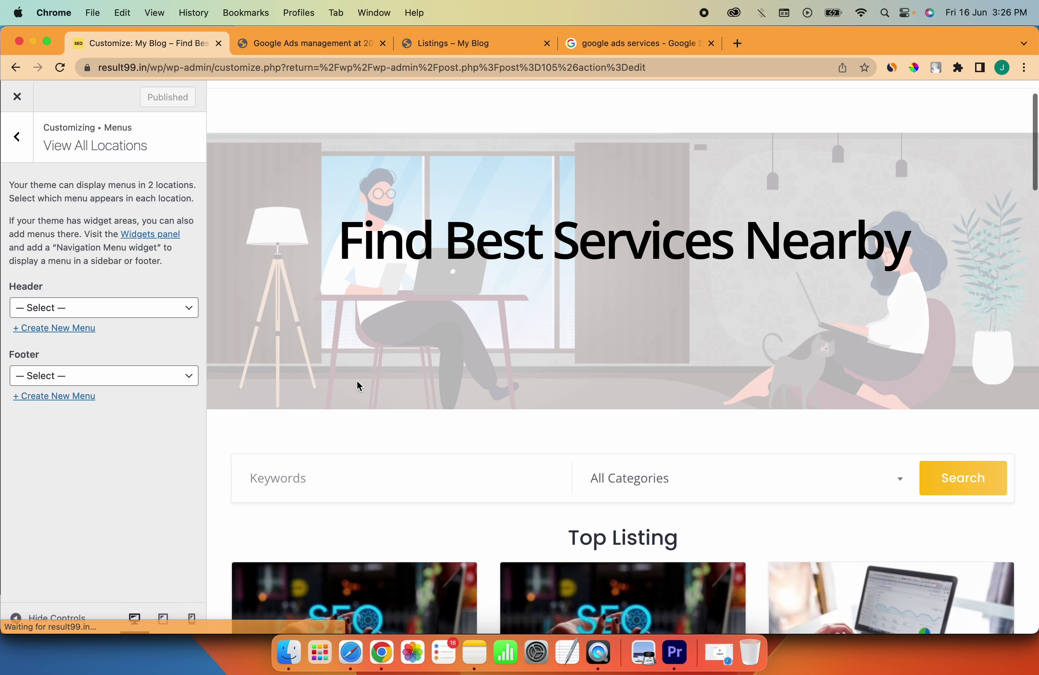
scroll(357, 380, "down", 10)
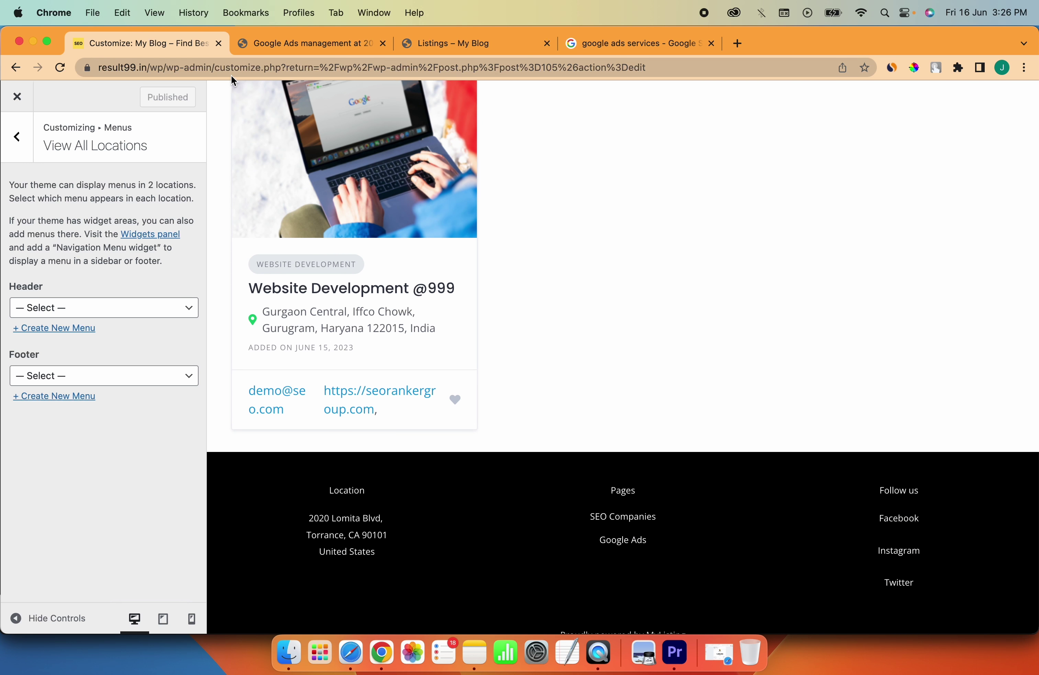
left_click(272, 43)
left_click(48, 128)
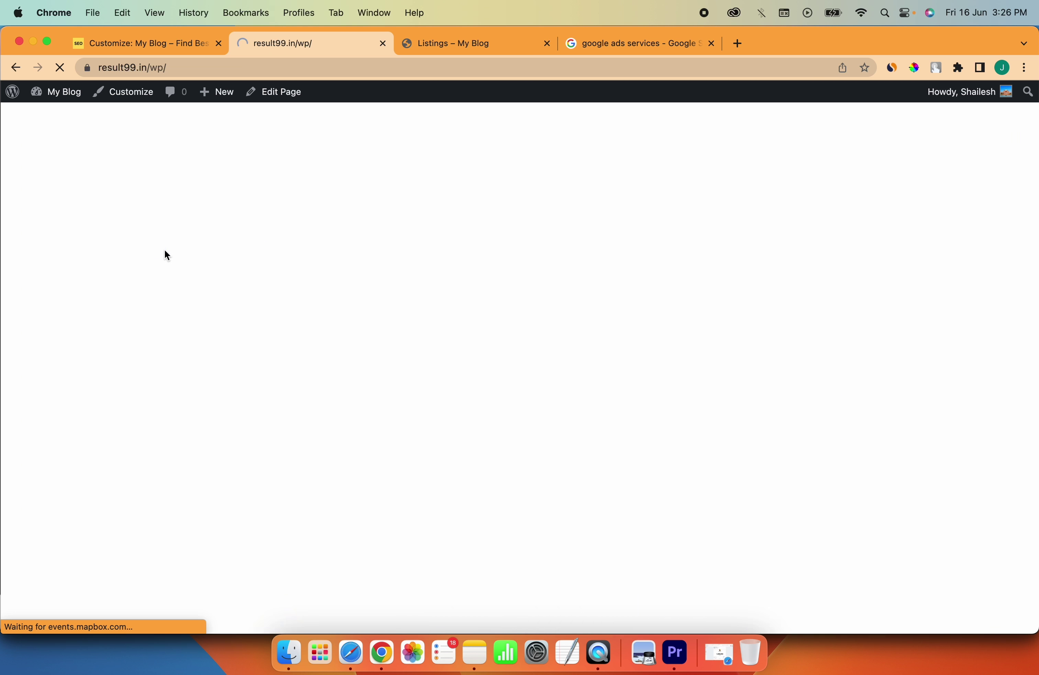